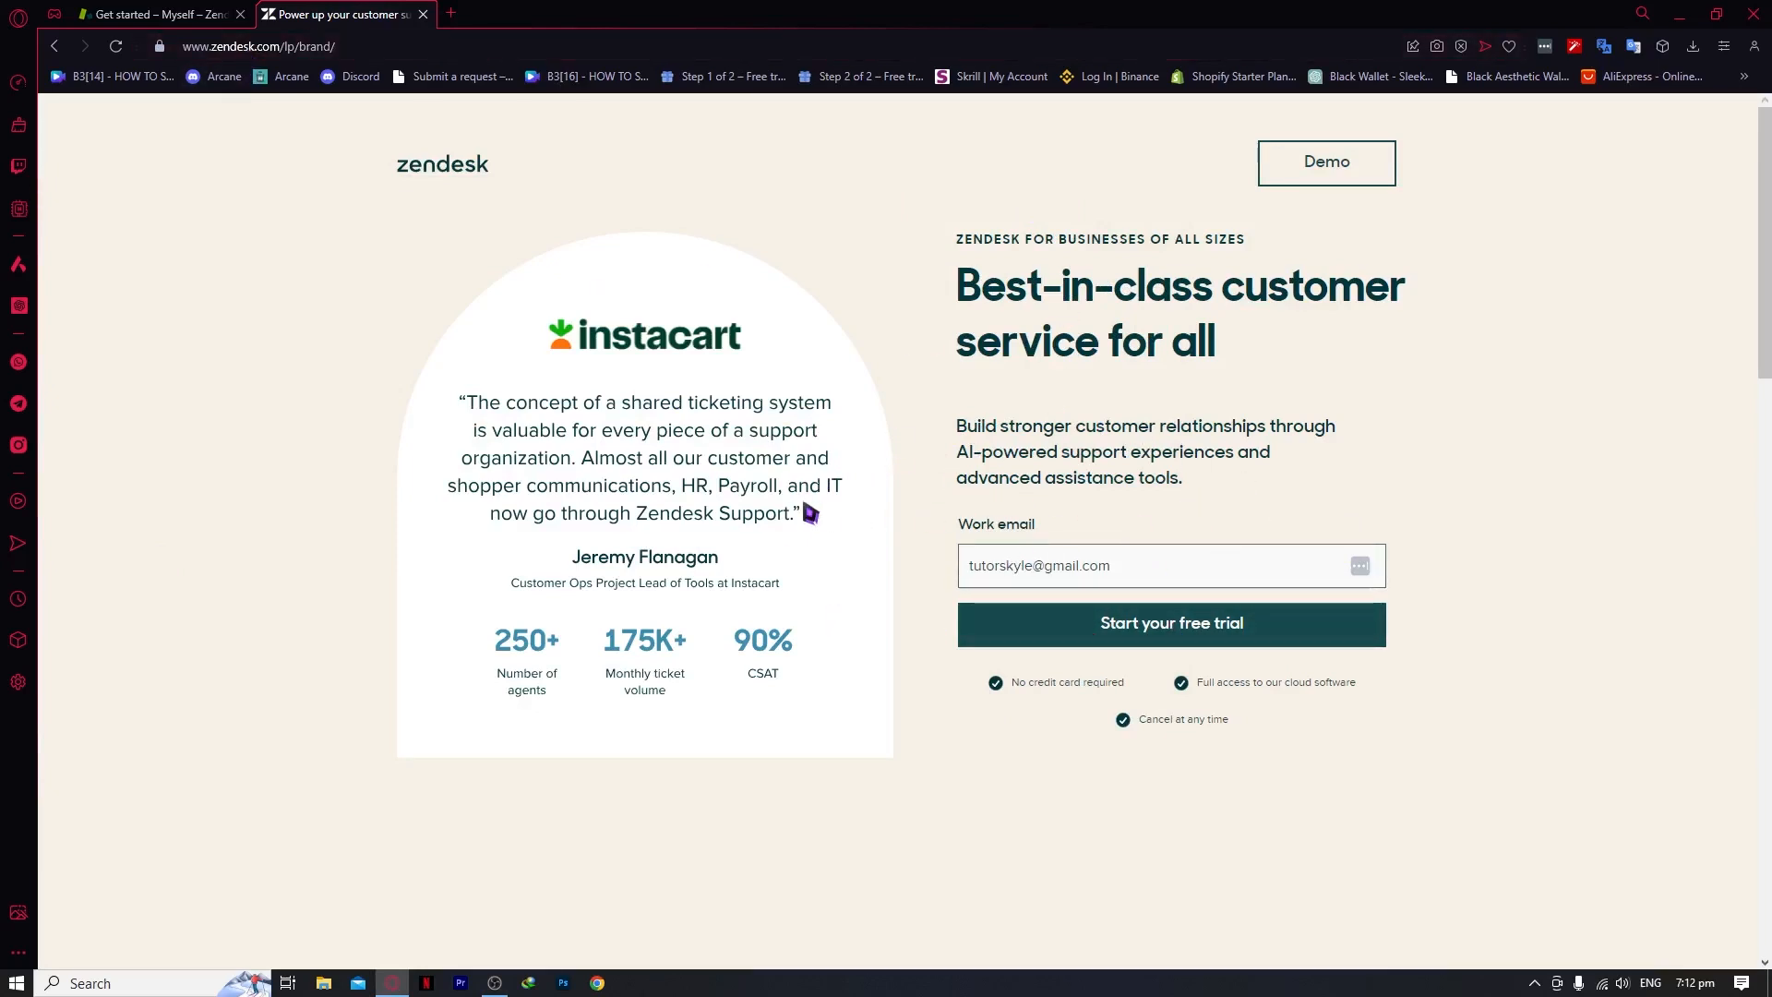
Read the landing page, highlighting phrases in the Best-in-class customer headline and copy
{"action": "scroll", "coordinate": [1001, 555], "scroll_direction": "down", "scroll_amount": 2}
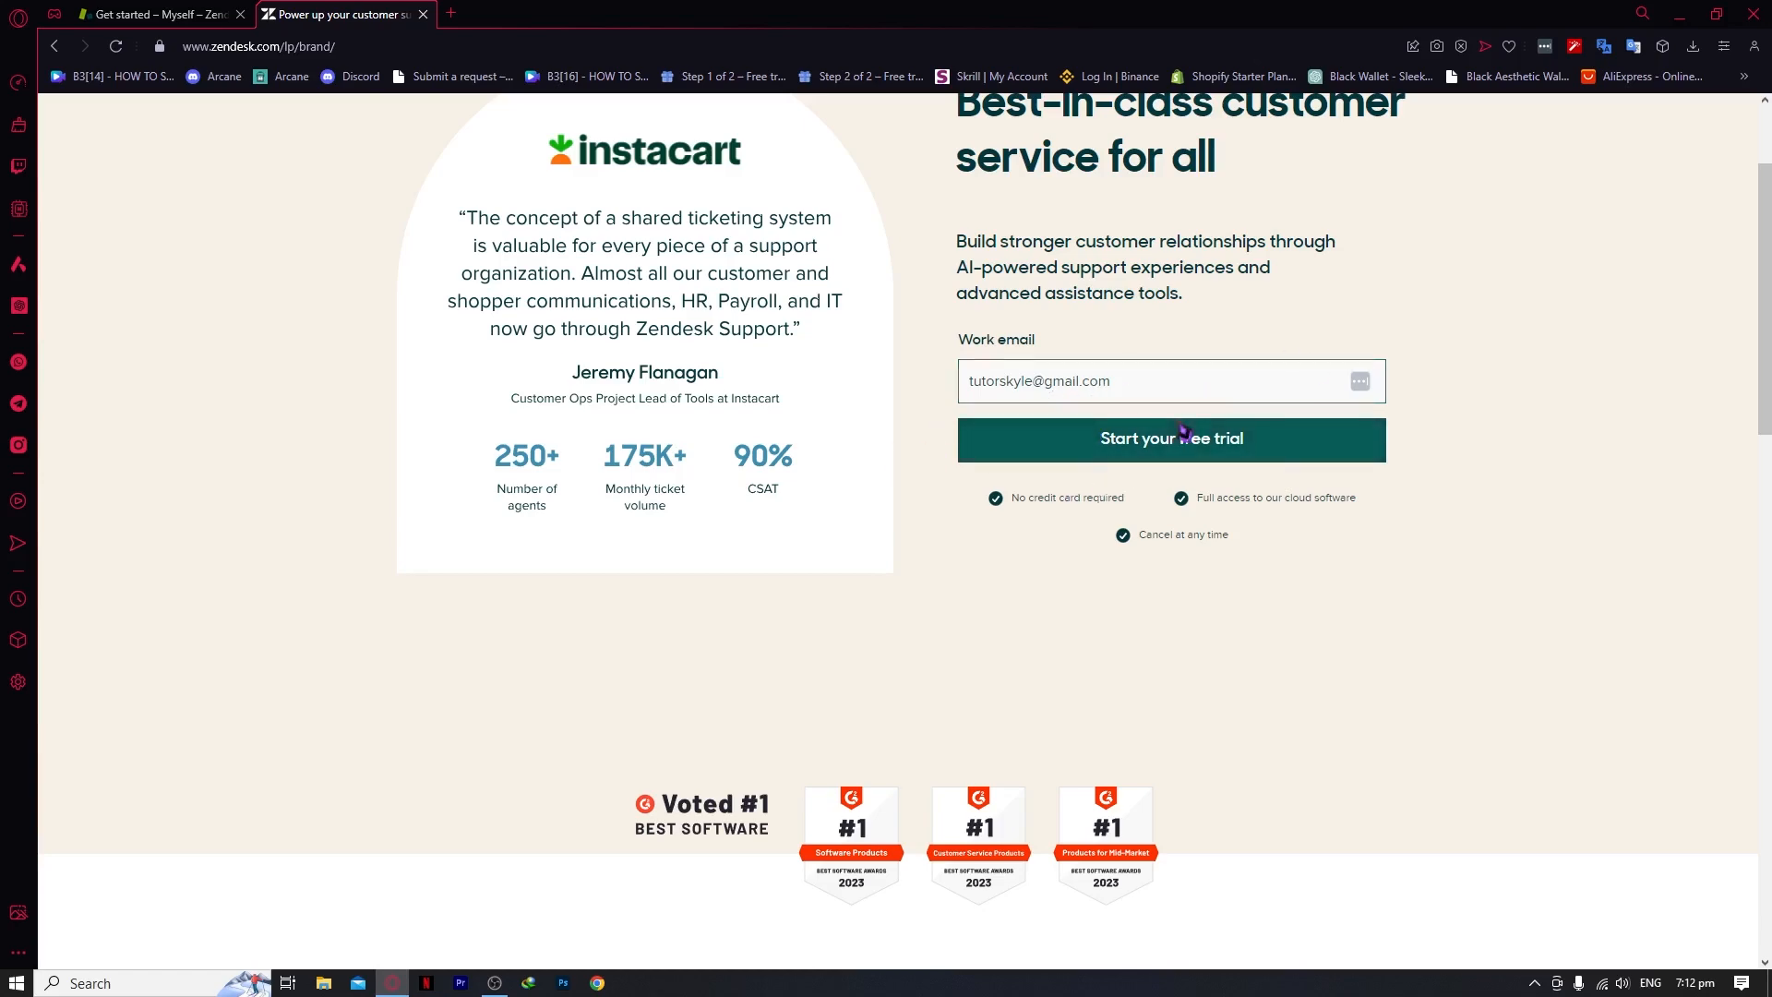
{"action": "scroll", "coordinate": [1163, 436], "scroll_direction": "down", "scroll_amount": 3}
{"action": "scroll", "coordinate": [776, 415], "scroll_direction": "up", "scroll_amount": 5}
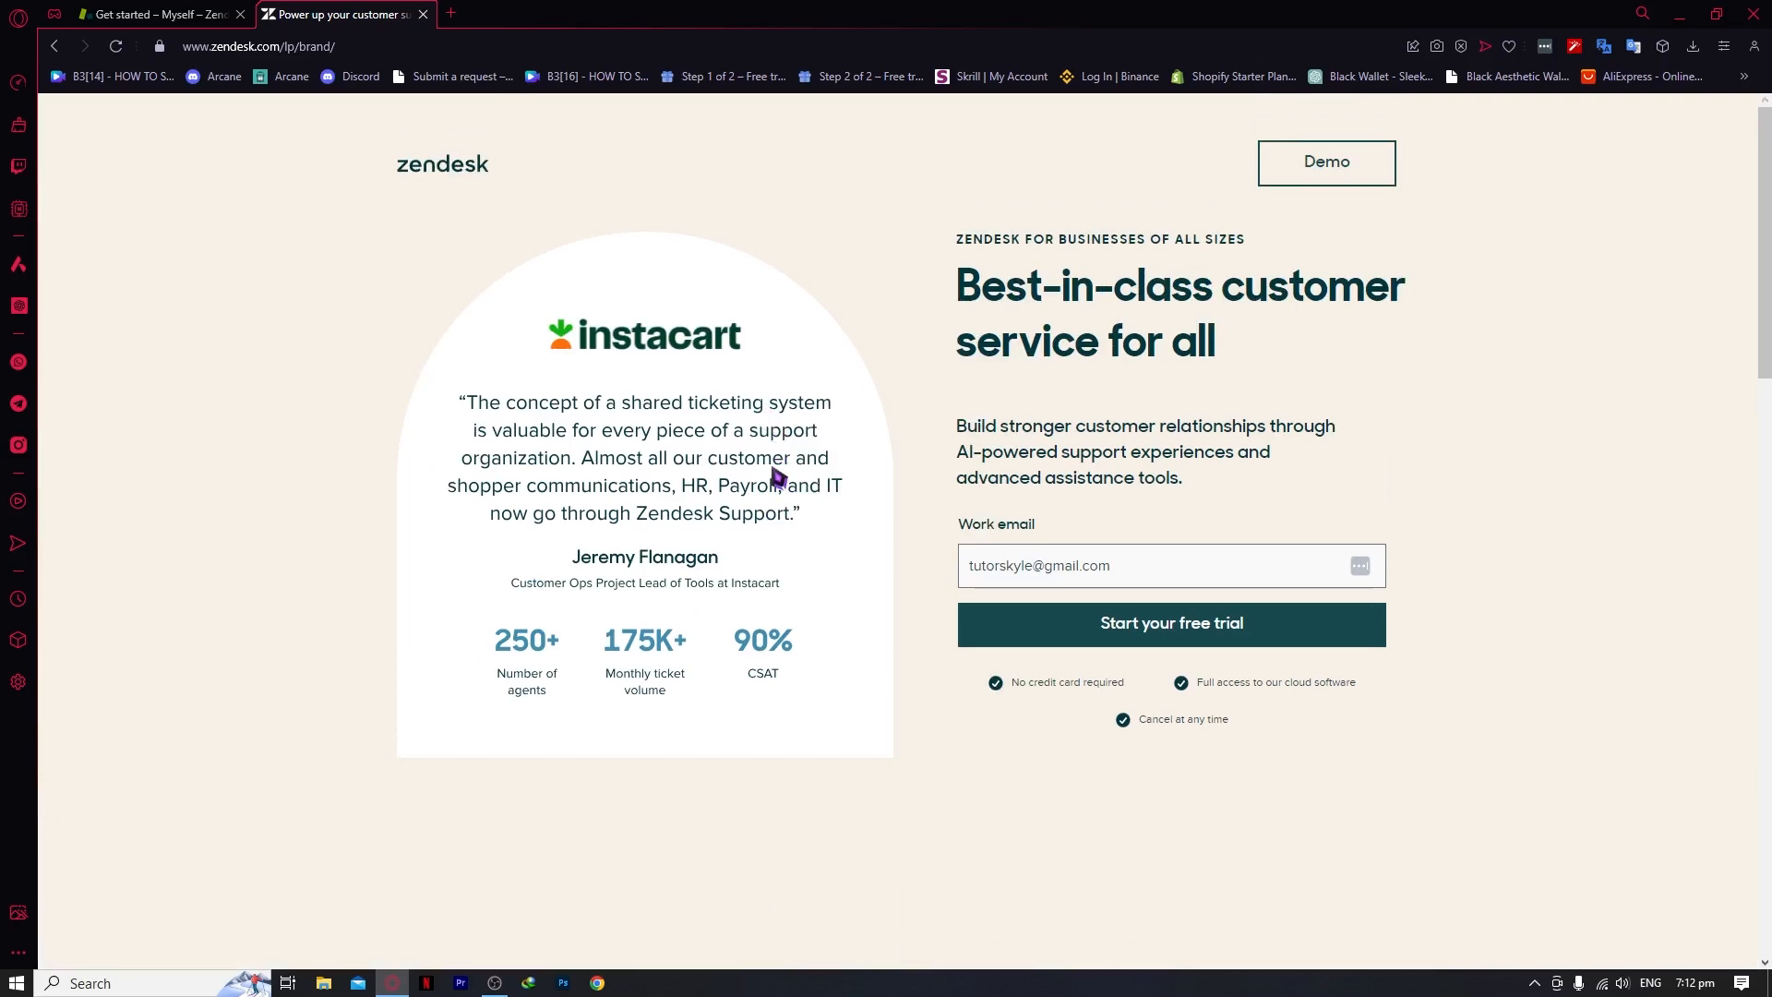
{"action": "scroll", "coordinate": [778, 477], "scroll_direction": "down", "scroll_amount": 3}
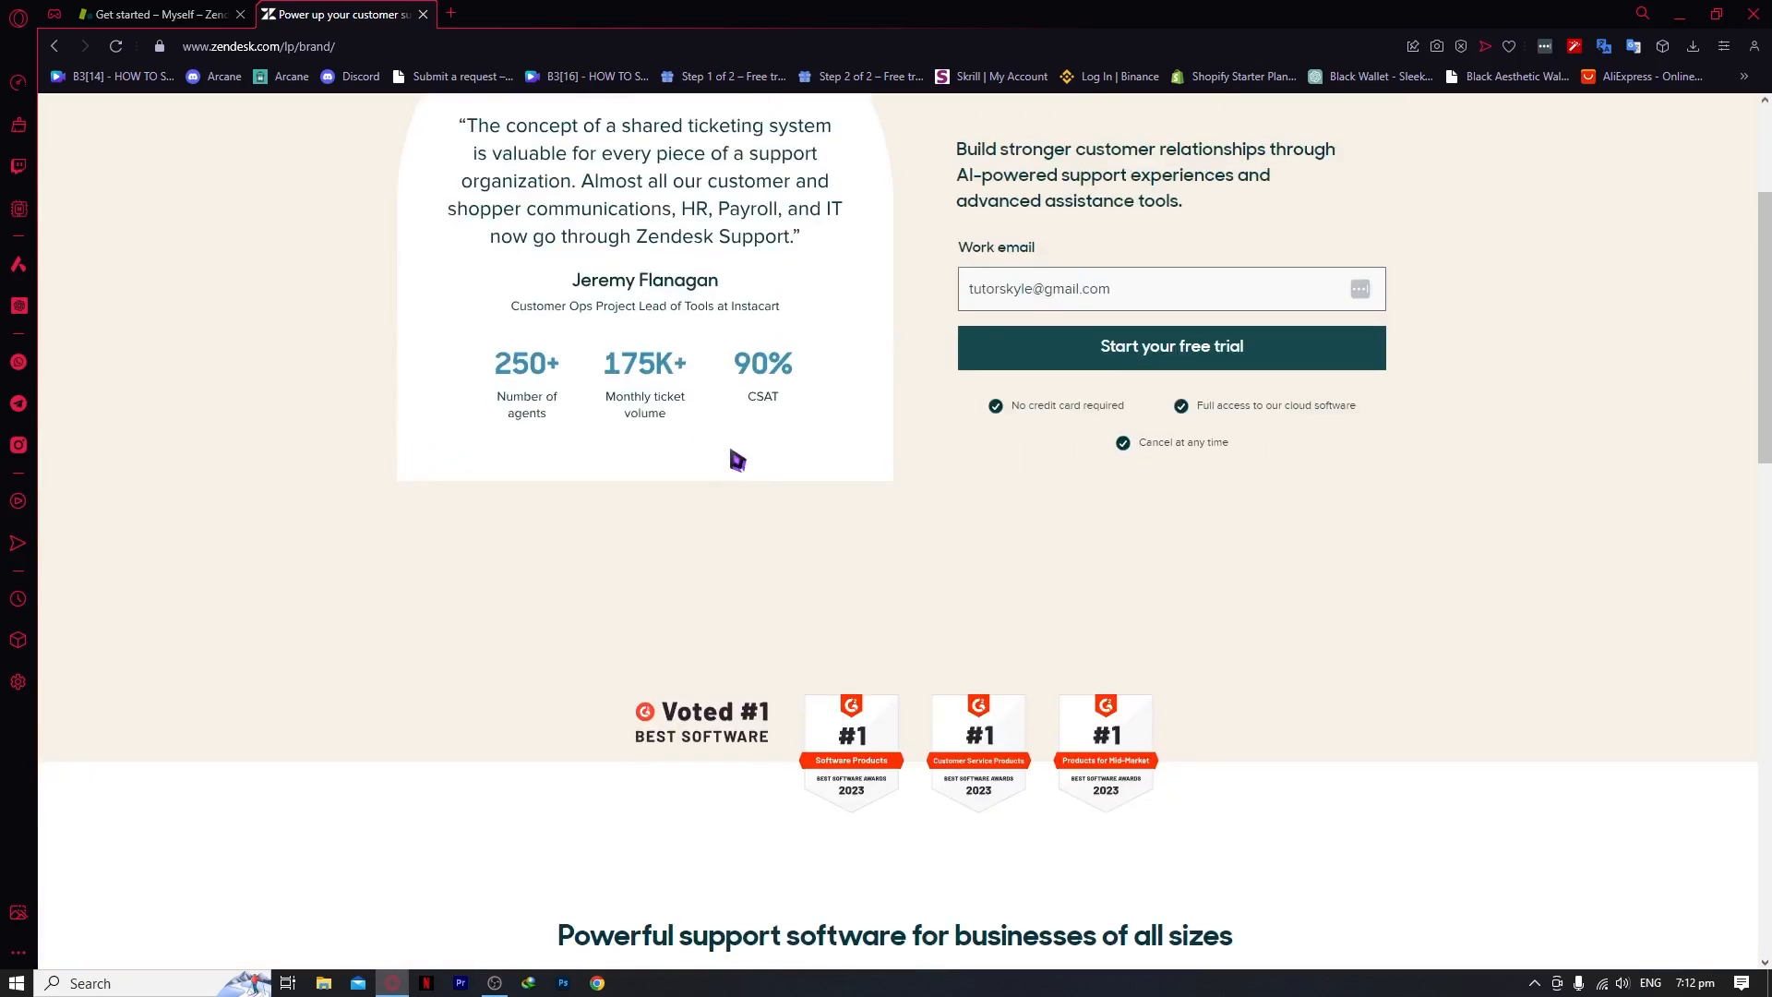
{"action": "scroll", "coordinate": [732, 459], "scroll_direction": "up", "scroll_amount": 3}
{"action": "left_click_drag", "start_coordinate": [983, 294], "coordinate": [1350, 323]}
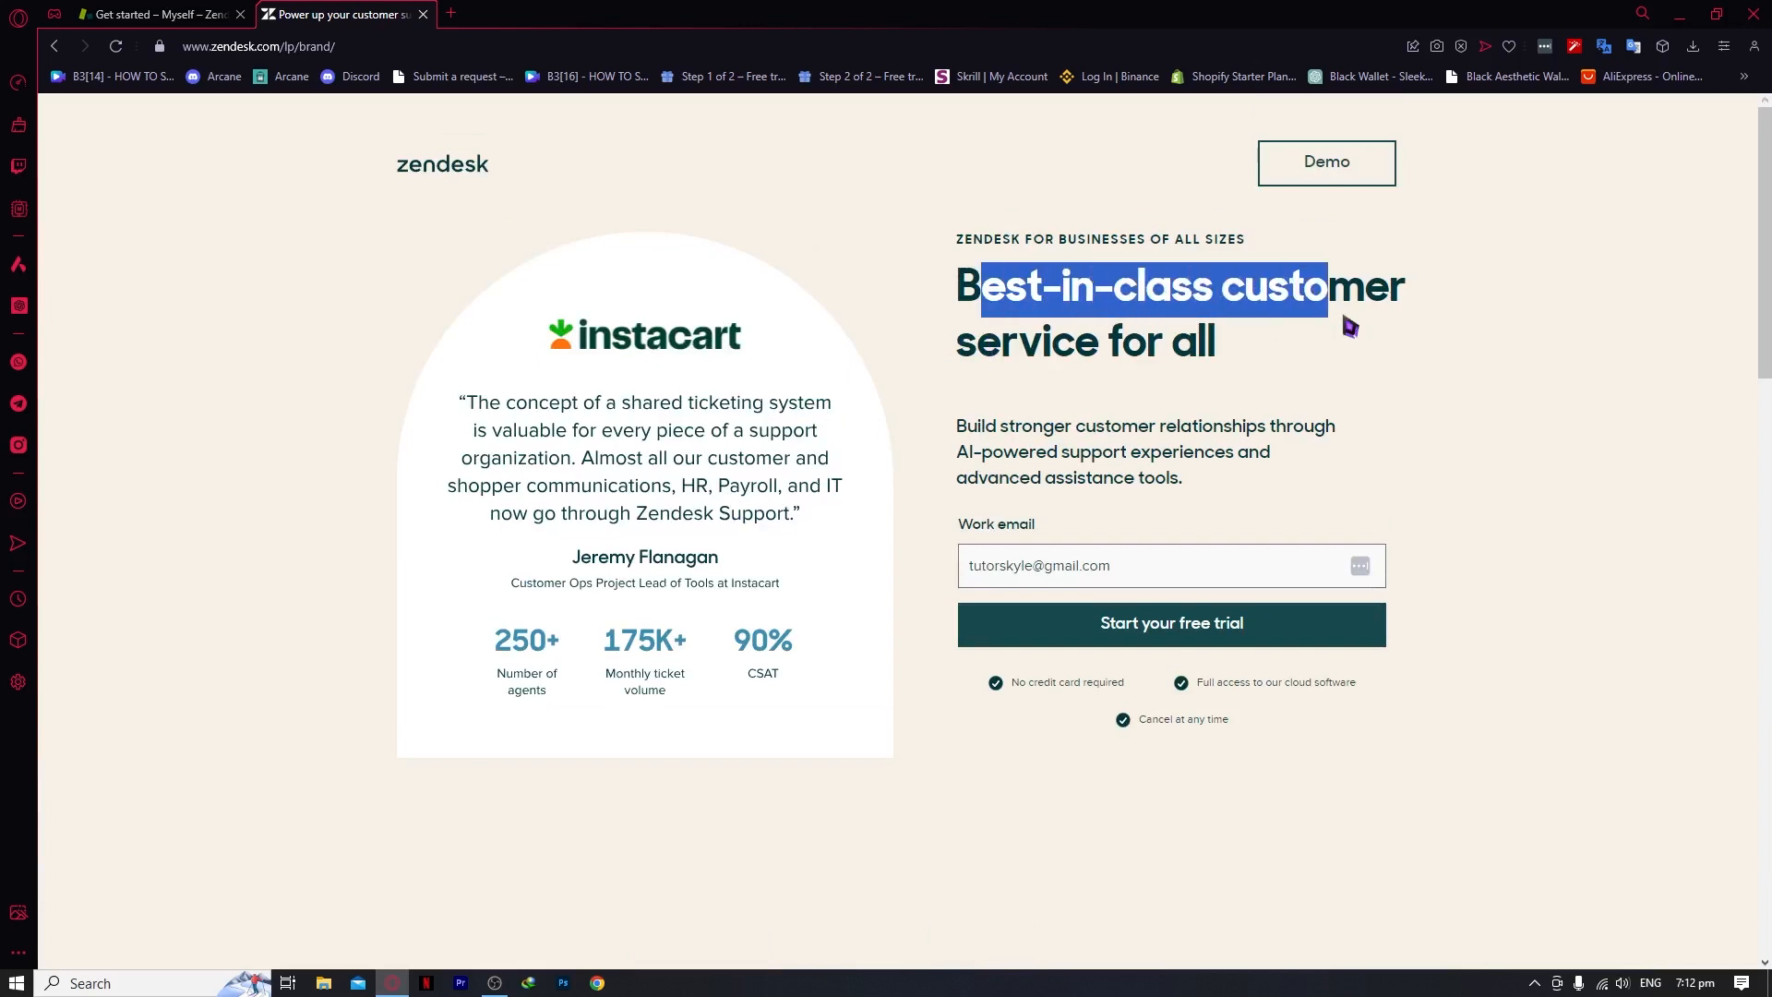
{"action": "left_click_drag", "start_coordinate": [1121, 343], "coordinate": [1152, 355]}
{"action": "left_click_drag", "start_coordinate": [977, 427], "coordinate": [1276, 447]}
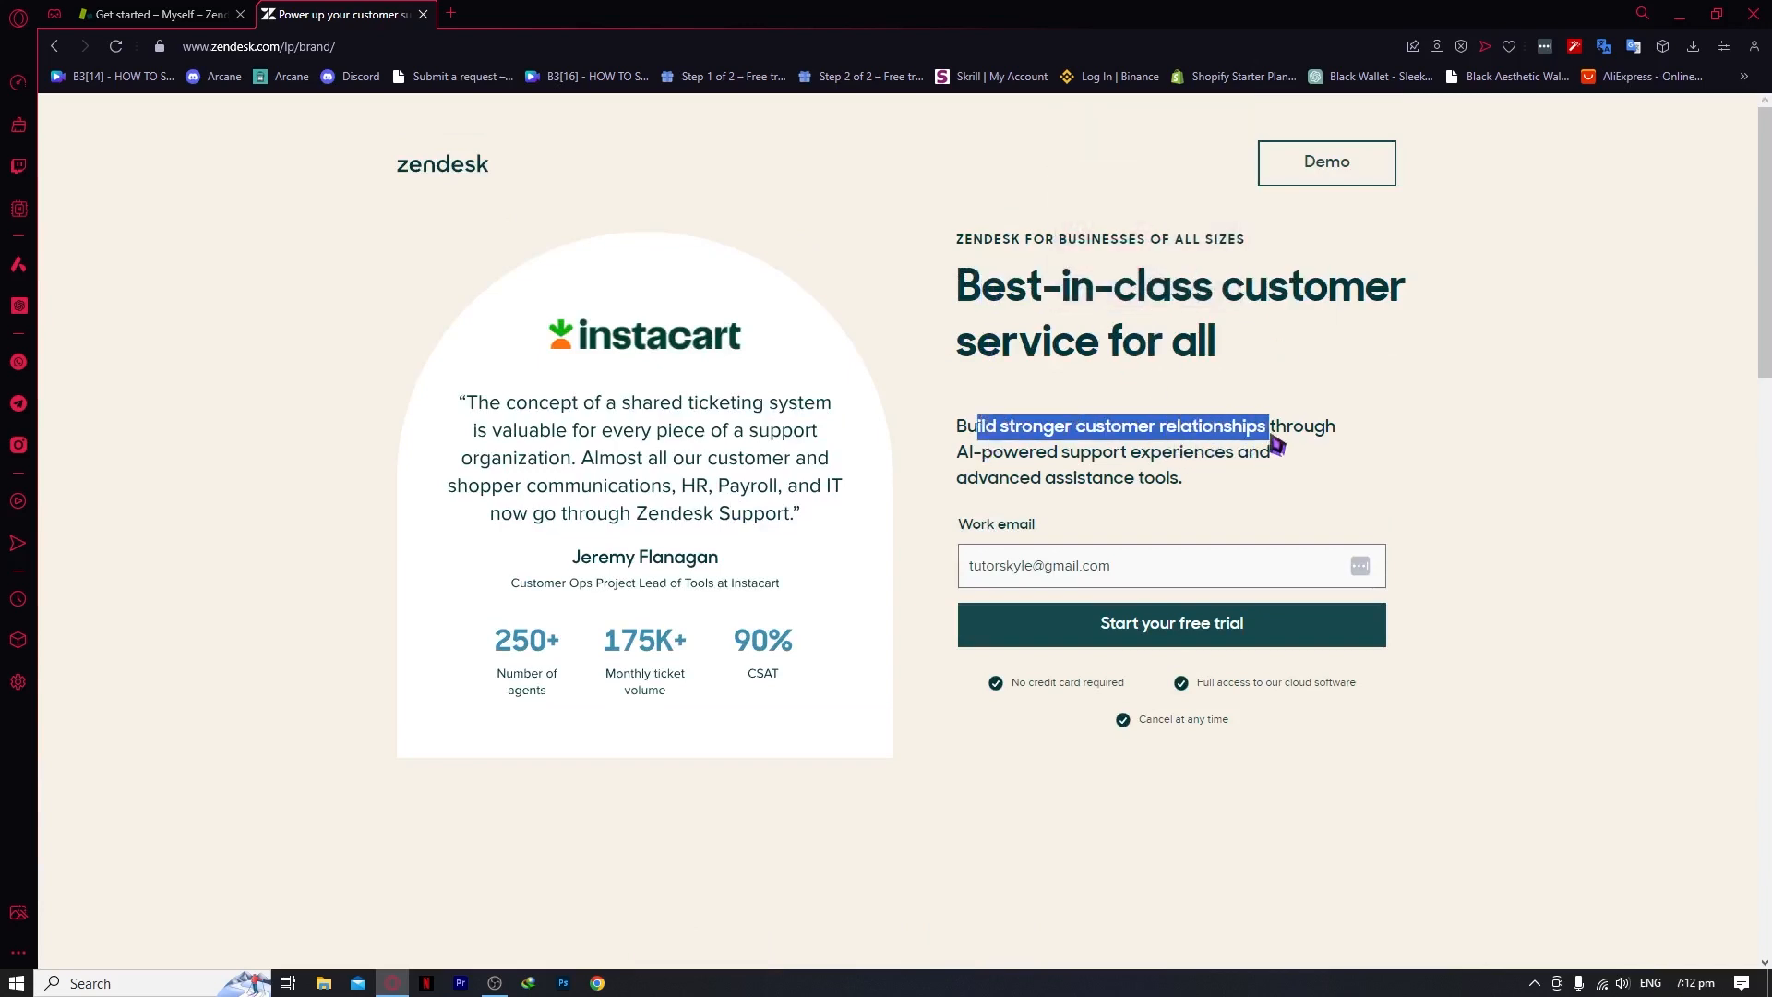
{"action": "left_click_drag", "start_coordinate": [1018, 452], "coordinate": [1233, 467]}
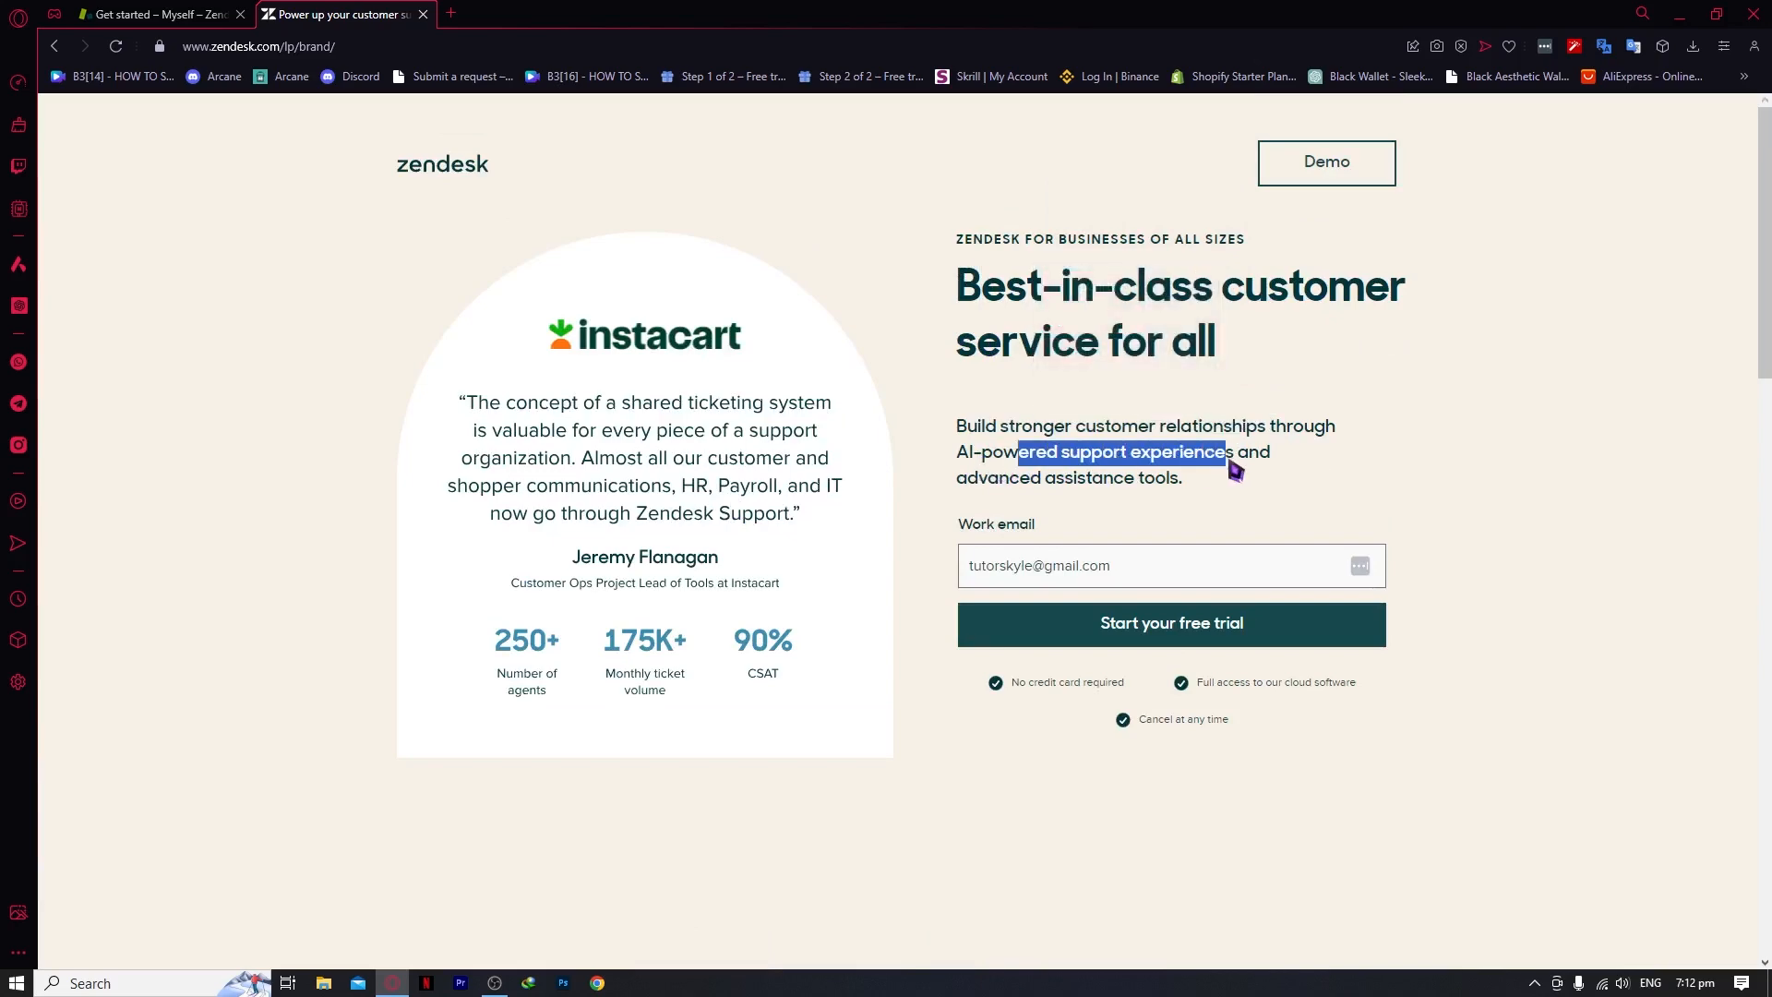
{"action": "left_click_drag", "start_coordinate": [966, 478], "coordinate": [1184, 487]}
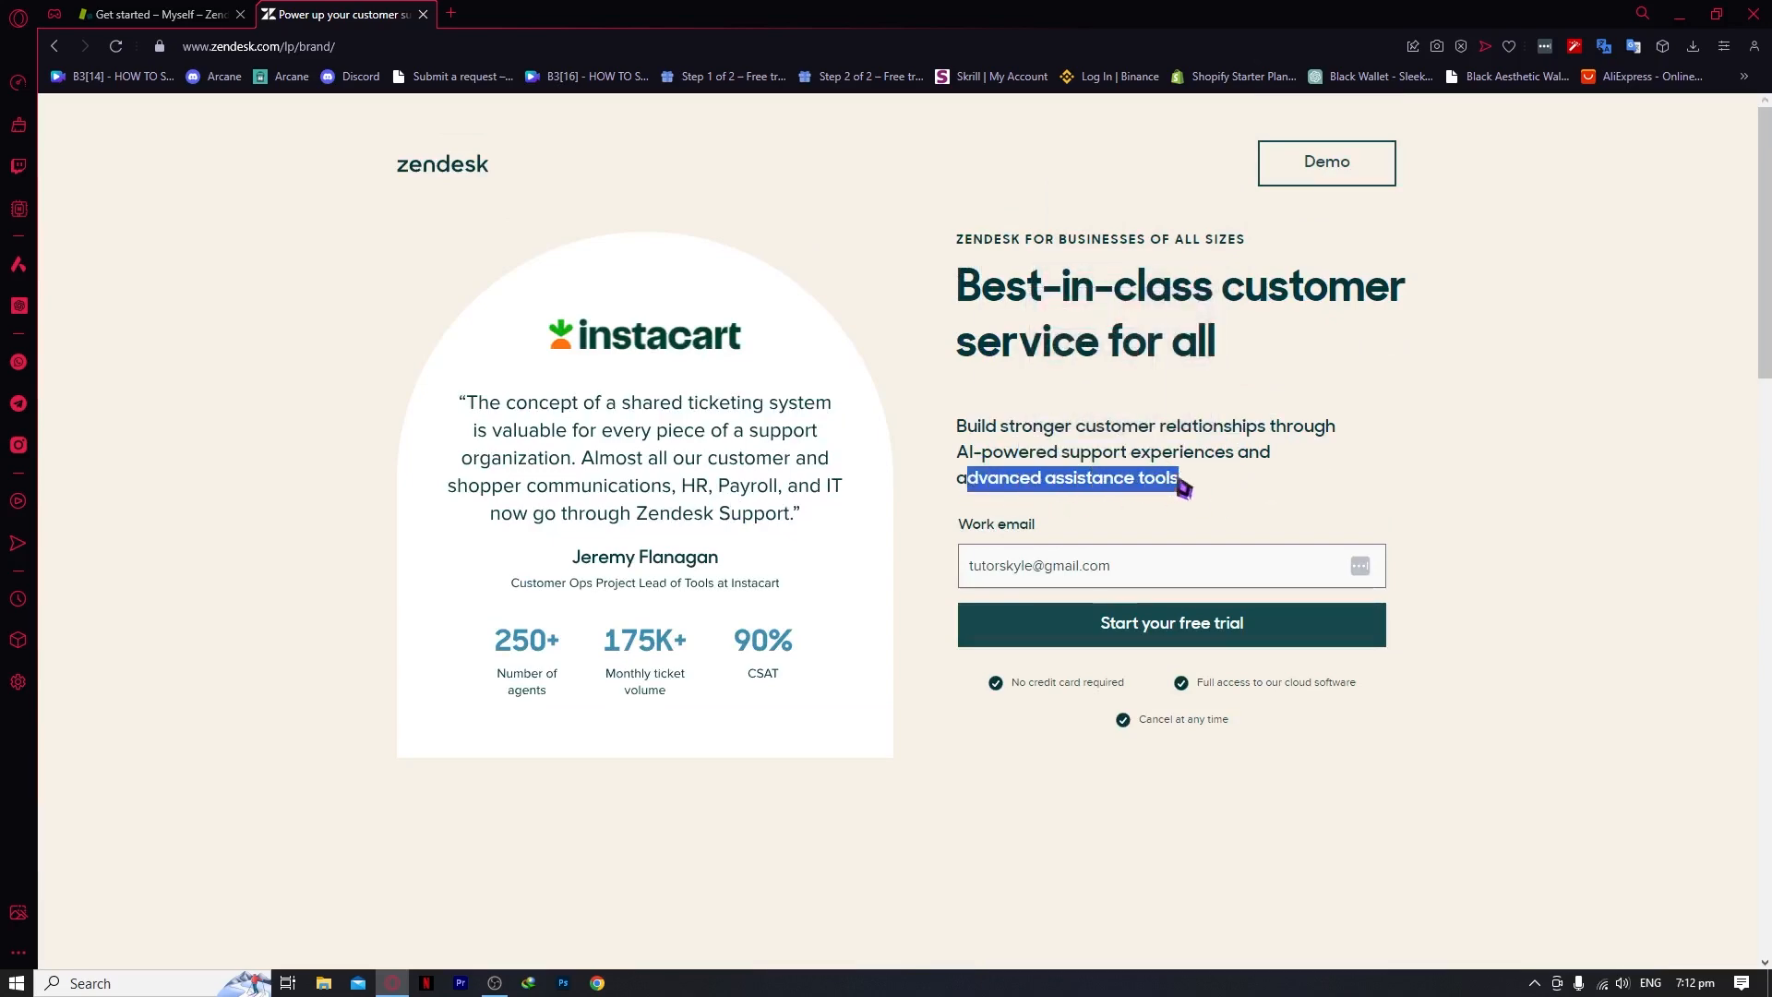
{"action": "left_click", "coordinate": [1121, 517]}
Scroll down the landing page and open the Zendesk product demo
{"action": "scroll", "coordinate": [1076, 498], "scroll_direction": "down", "scroll_amount": 6}
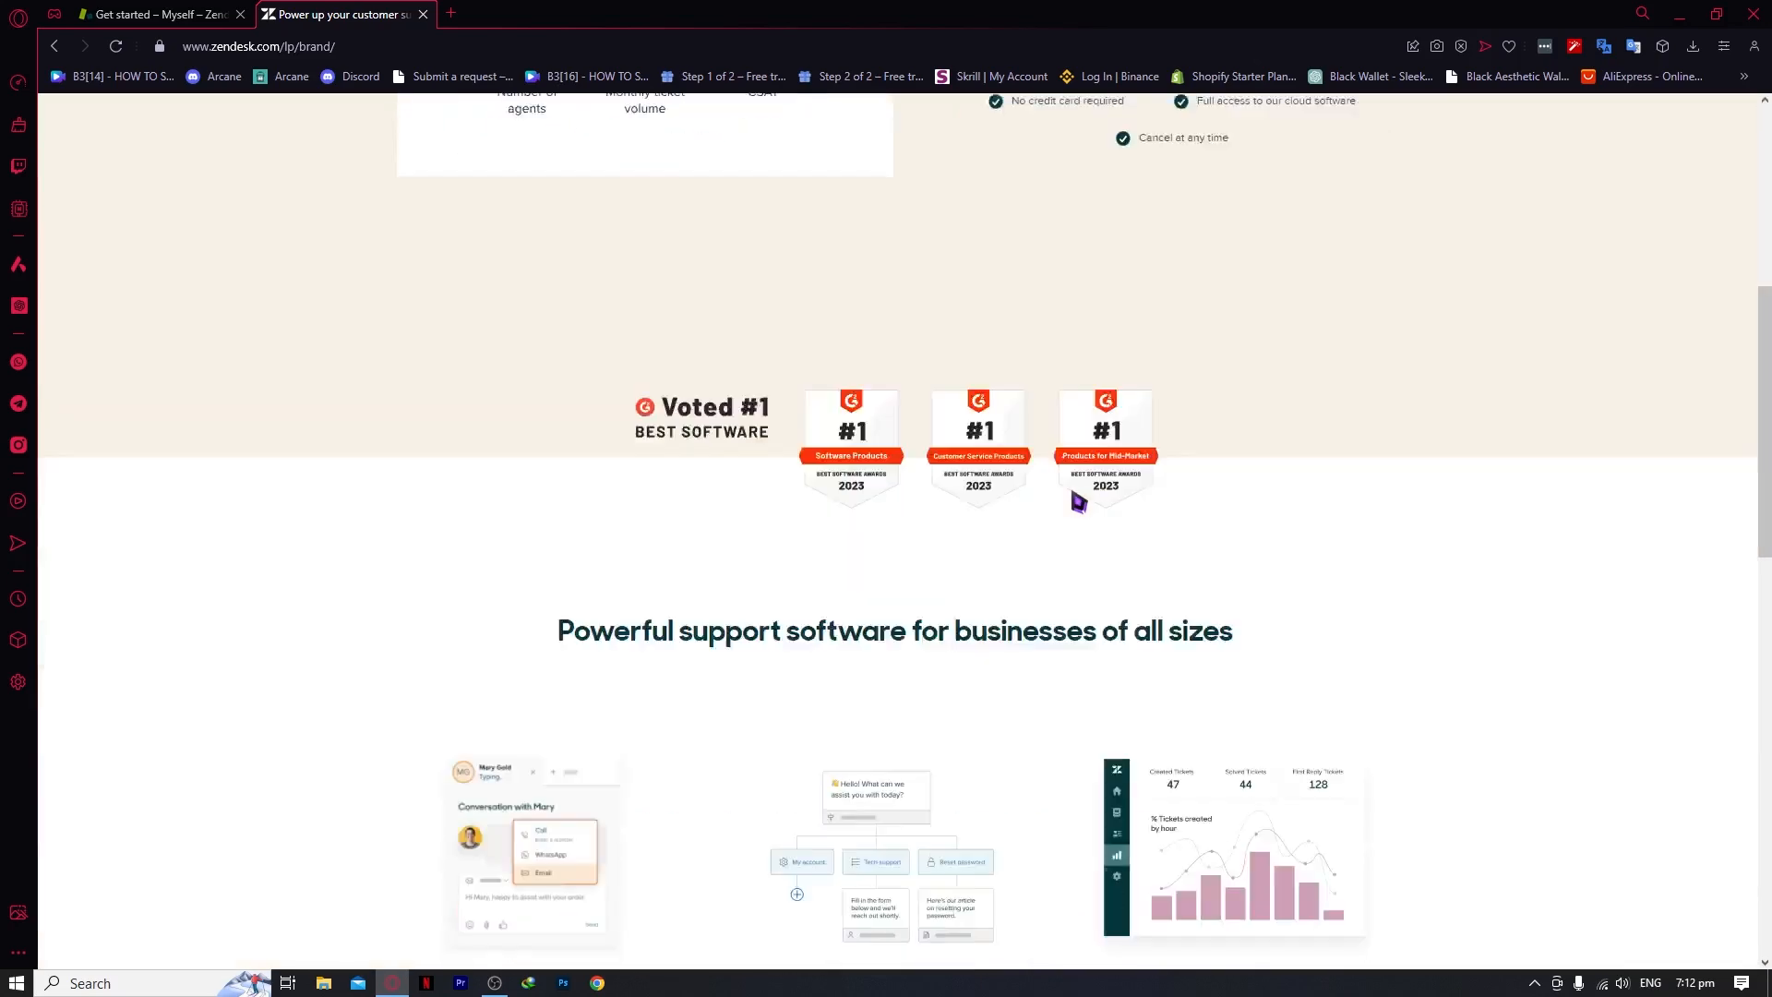
{"action": "scroll", "coordinate": [1078, 502], "scroll_direction": "down", "scroll_amount": 12}
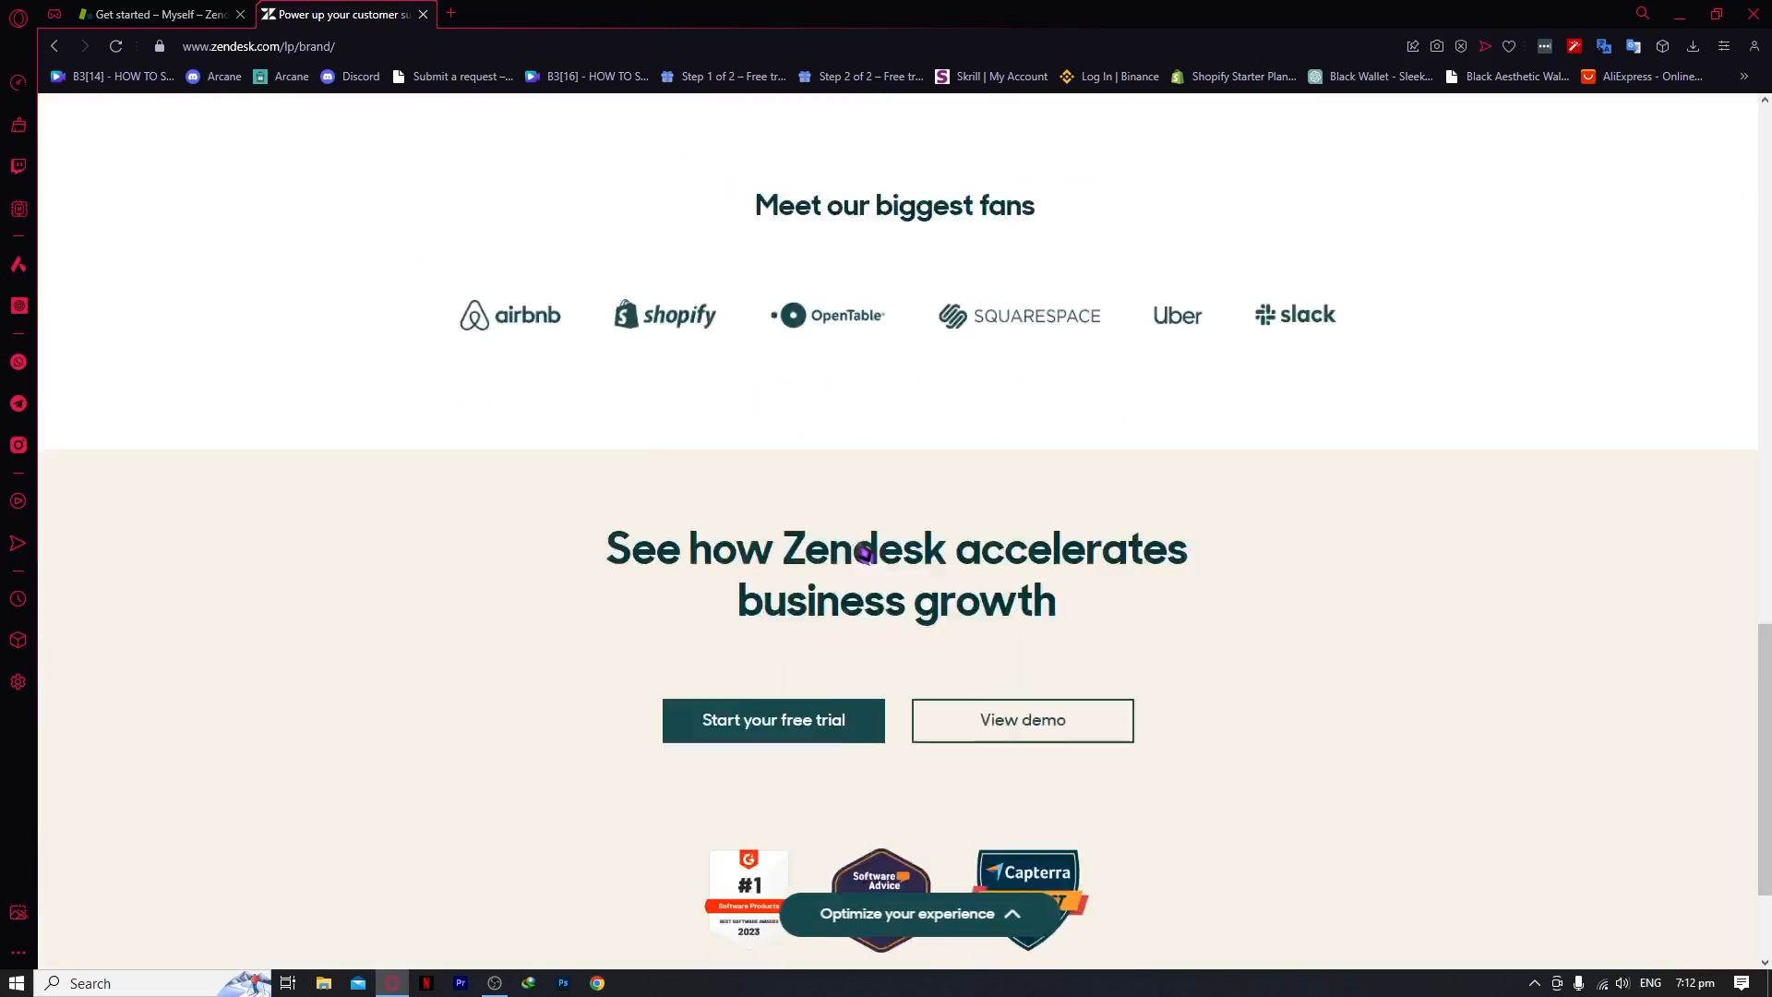
{"action": "scroll", "coordinate": [865, 552], "scroll_direction": "down", "scroll_amount": 2}
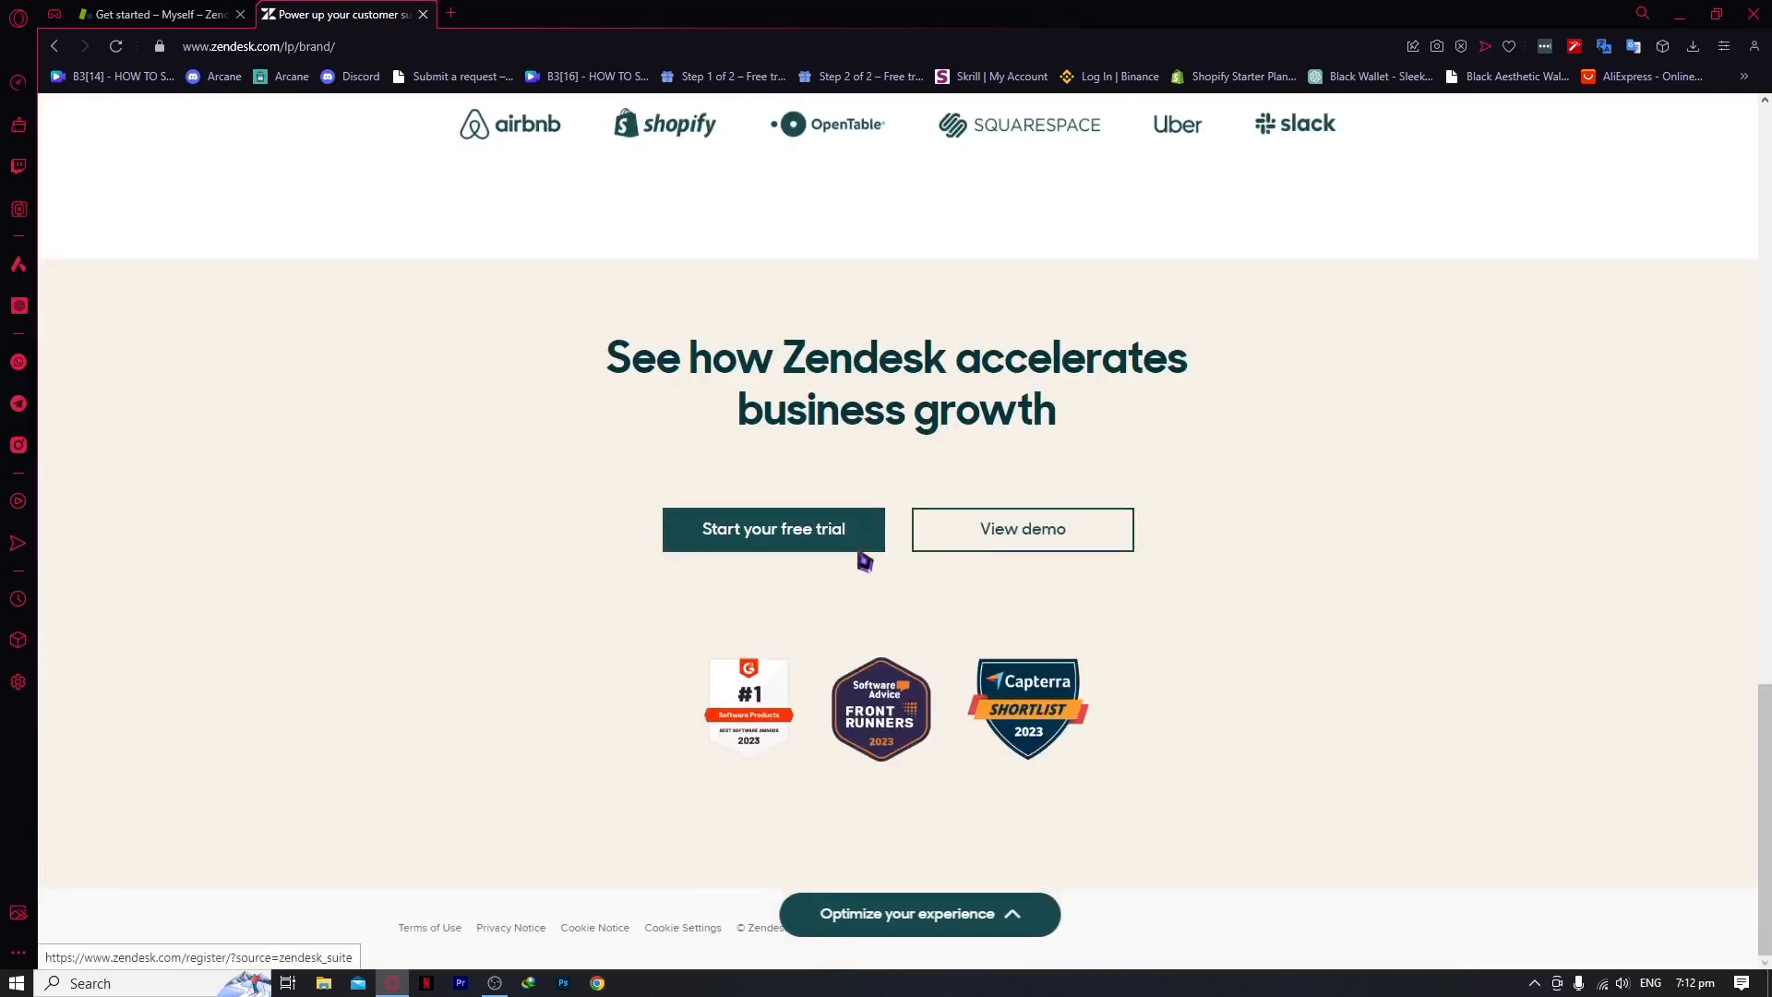
{"action": "left_click", "coordinate": [1016, 535]}
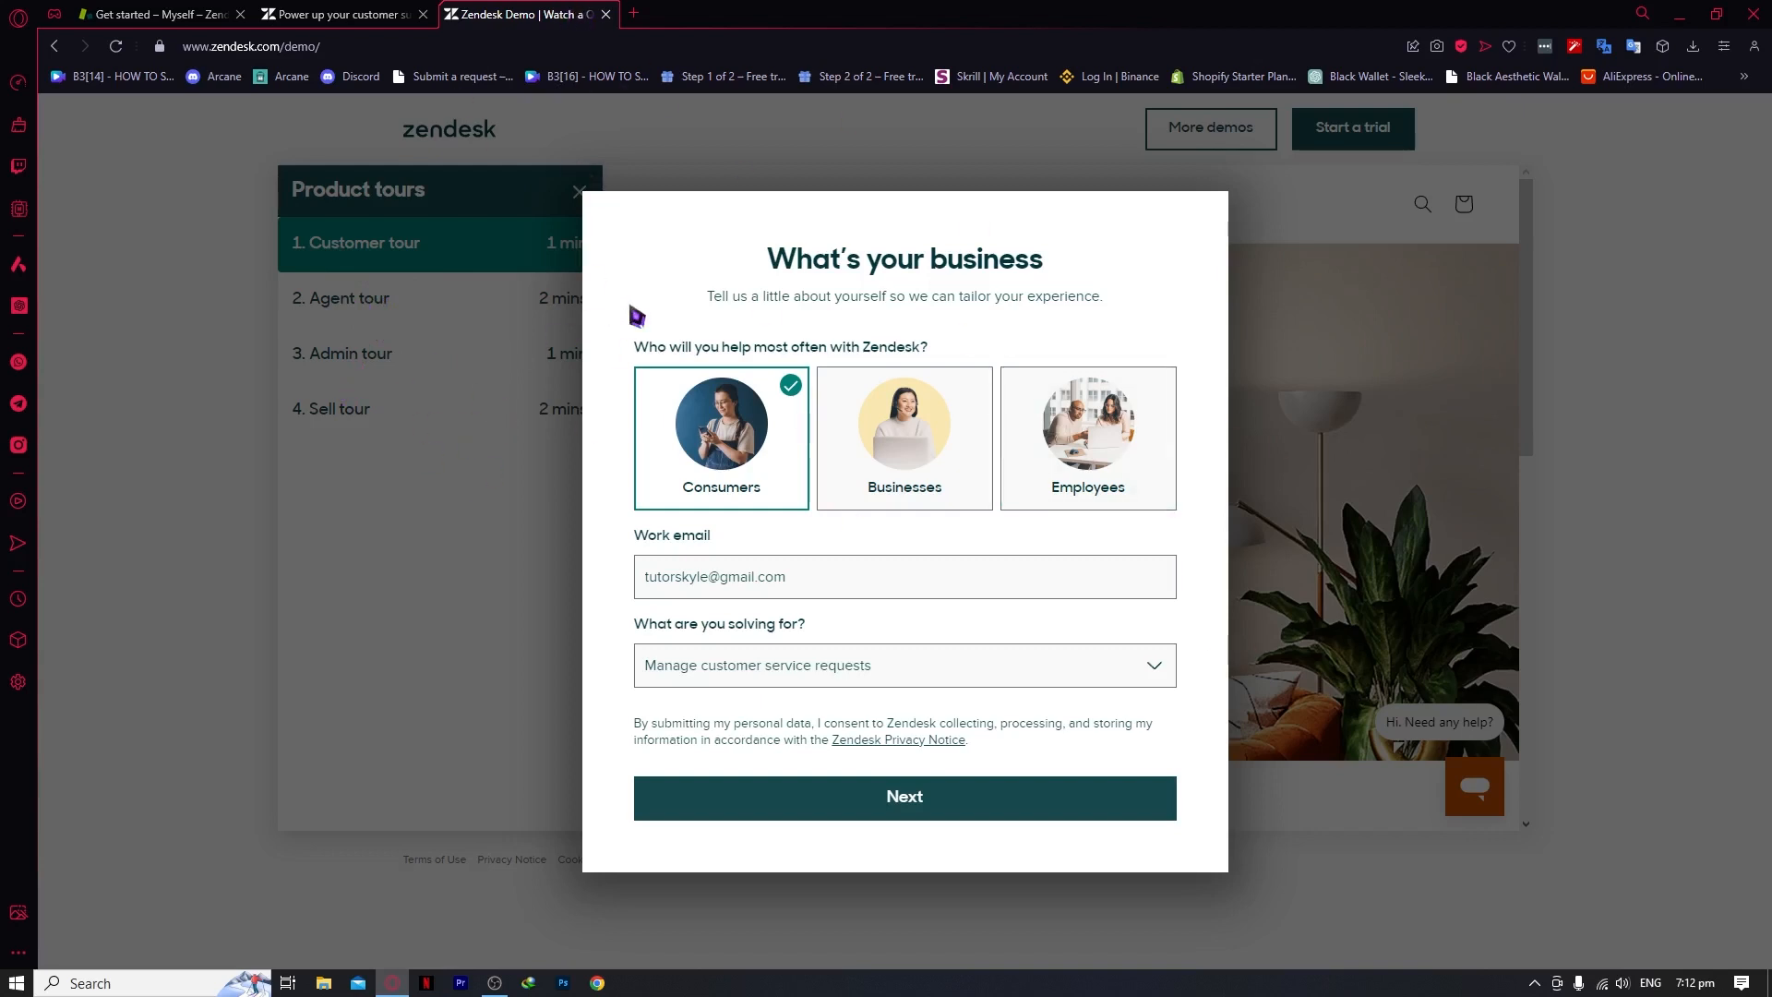
Close the demo and landing page tabs to return to Get started
{"action": "left_click", "coordinate": [605, 14]}
{"action": "scroll", "coordinate": [700, 585], "scroll_direction": "up", "scroll_amount": 20}
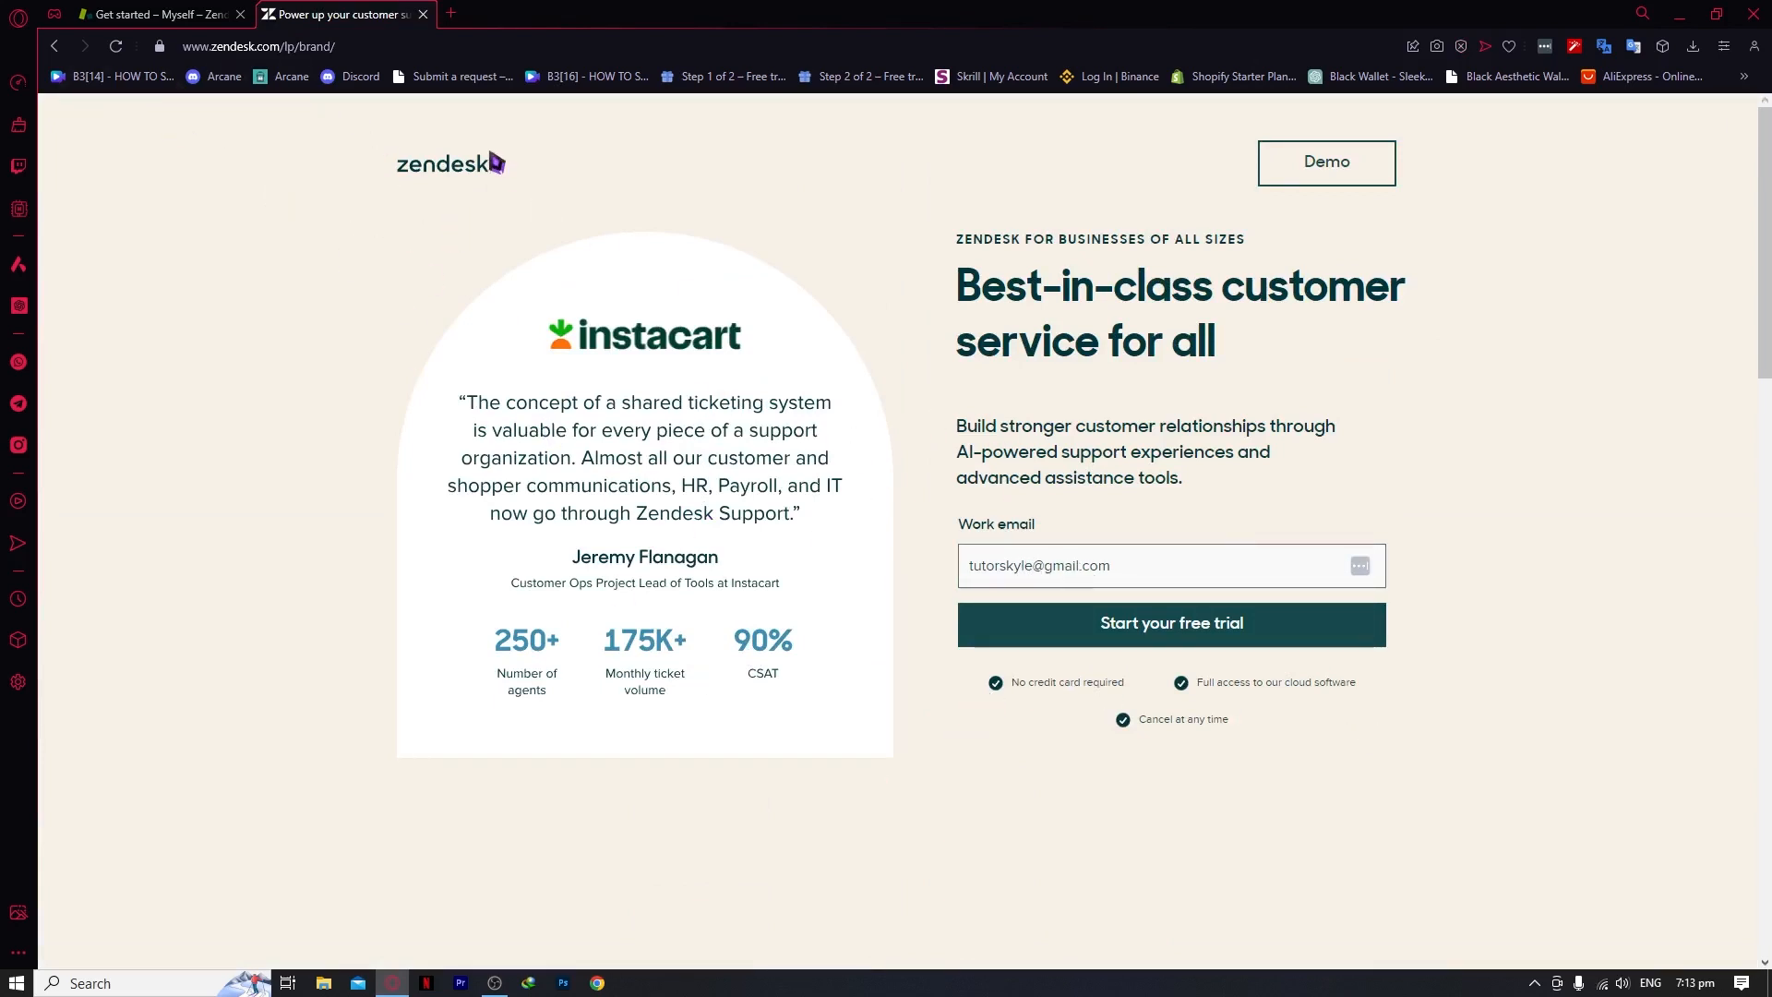
{"action": "left_click", "coordinate": [425, 15]}
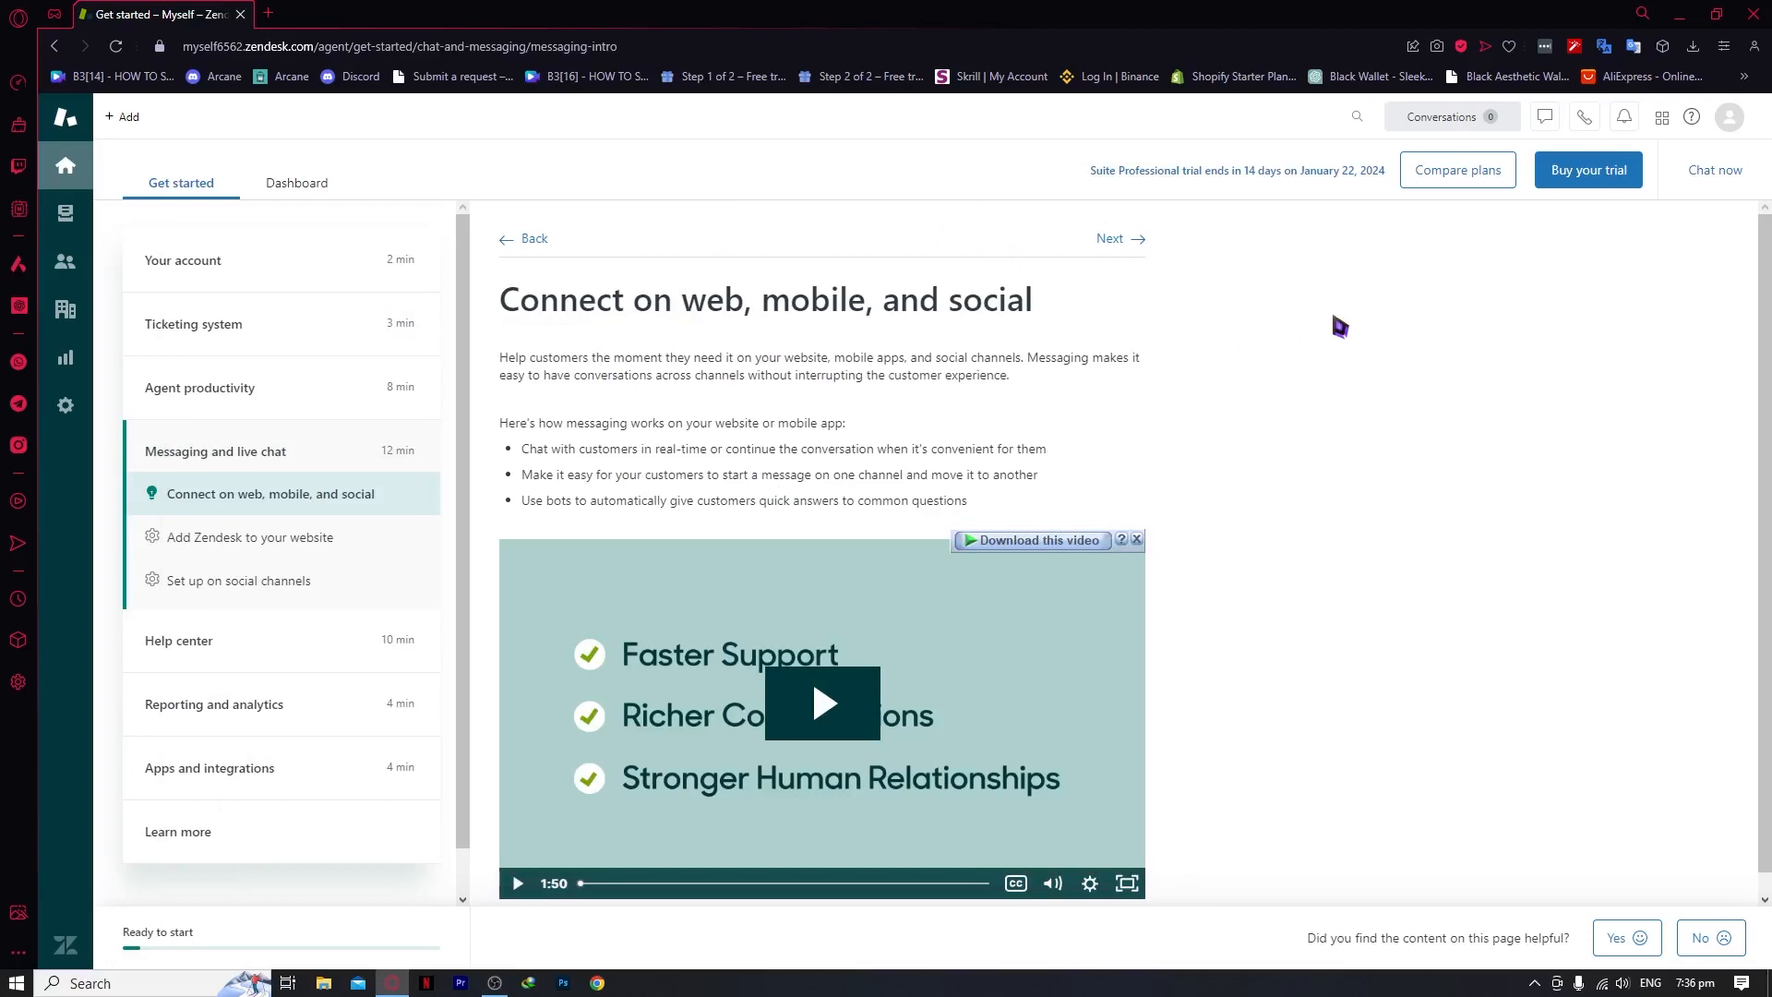
{"action": "left_click", "coordinate": [1473, 189]}
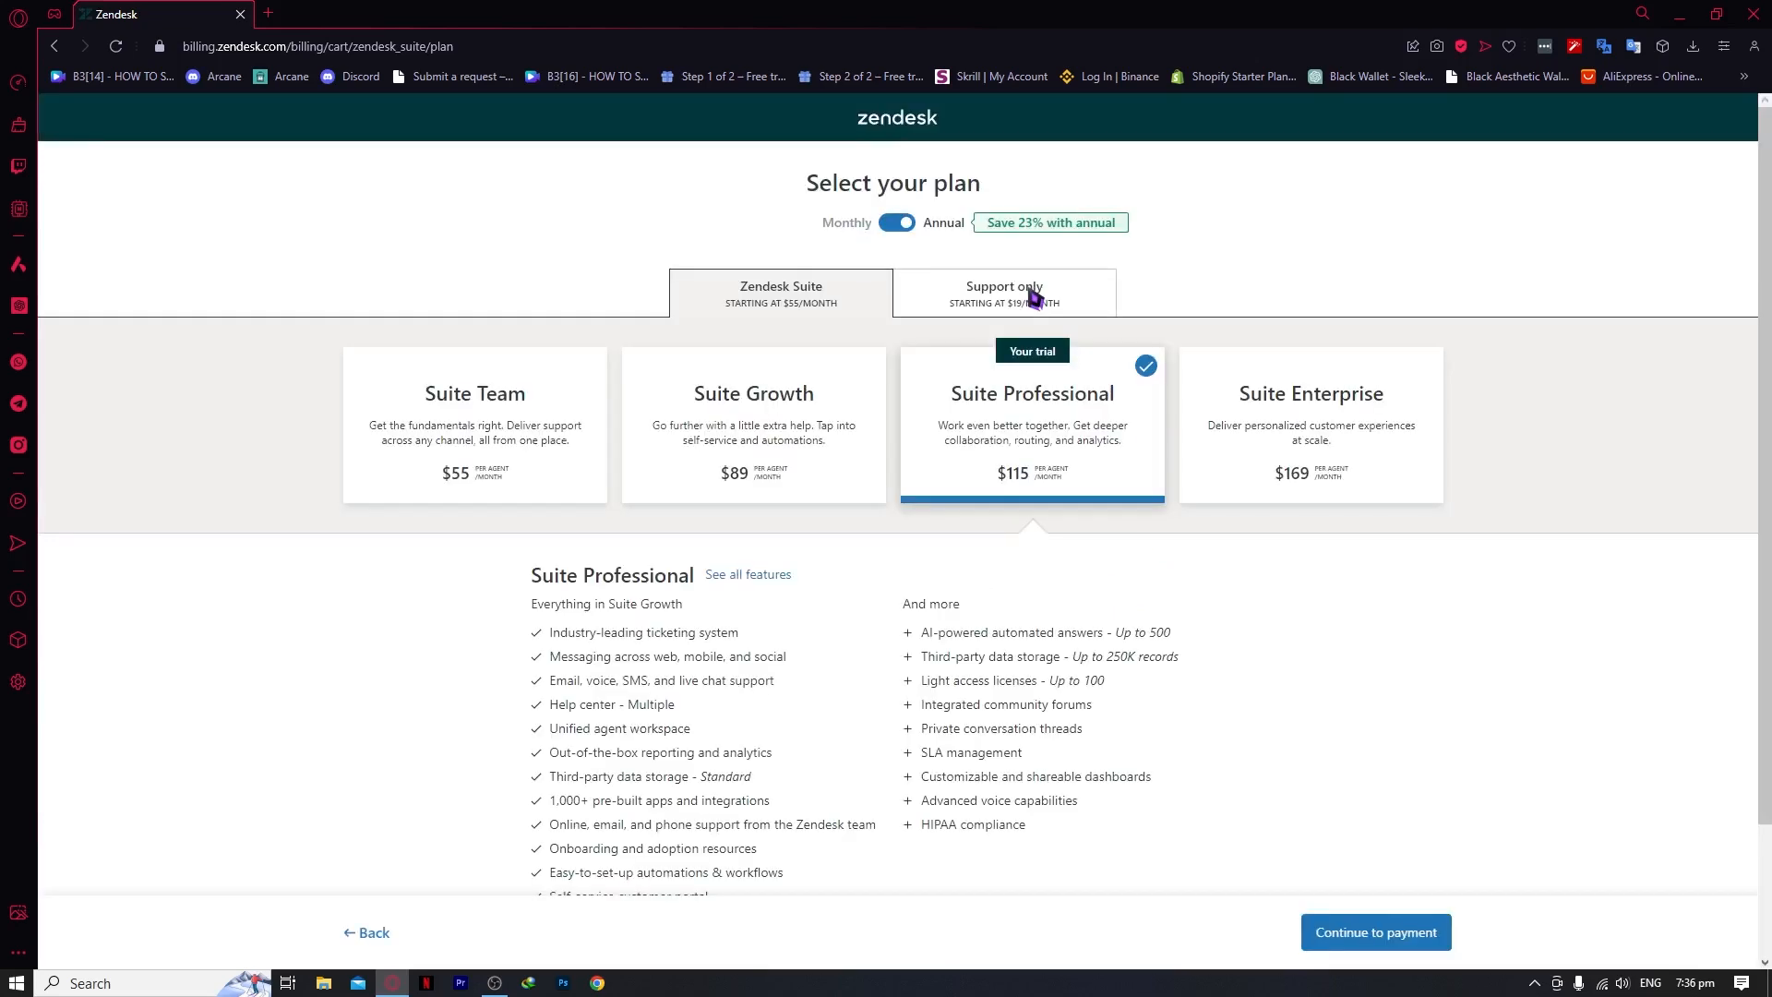
{"action": "scroll", "coordinate": [935, 561], "scroll_direction": "down", "scroll_amount": 1}
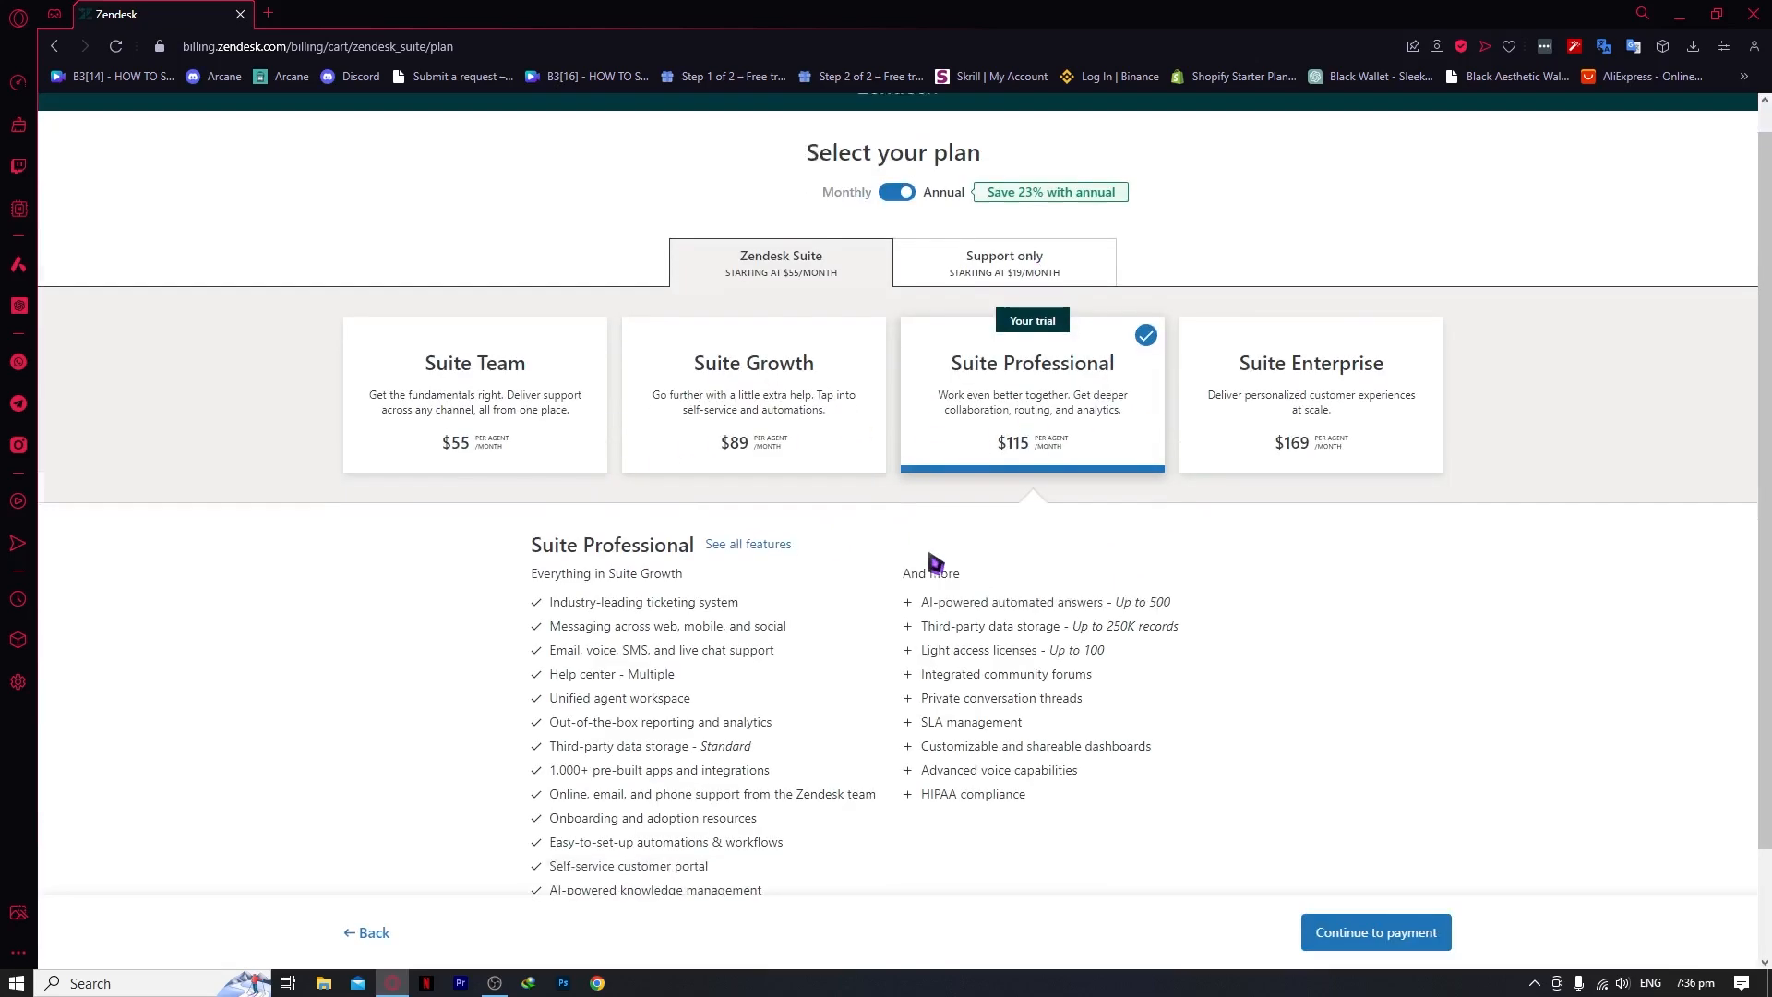
{"action": "scroll", "coordinate": [935, 561], "scroll_direction": "down", "scroll_amount": 1}
{"action": "scroll", "coordinate": [830, 558], "scroll_direction": "up", "scroll_amount": 1}
{"action": "scroll", "coordinate": [1037, 476], "scroll_direction": "down", "scroll_amount": 2}
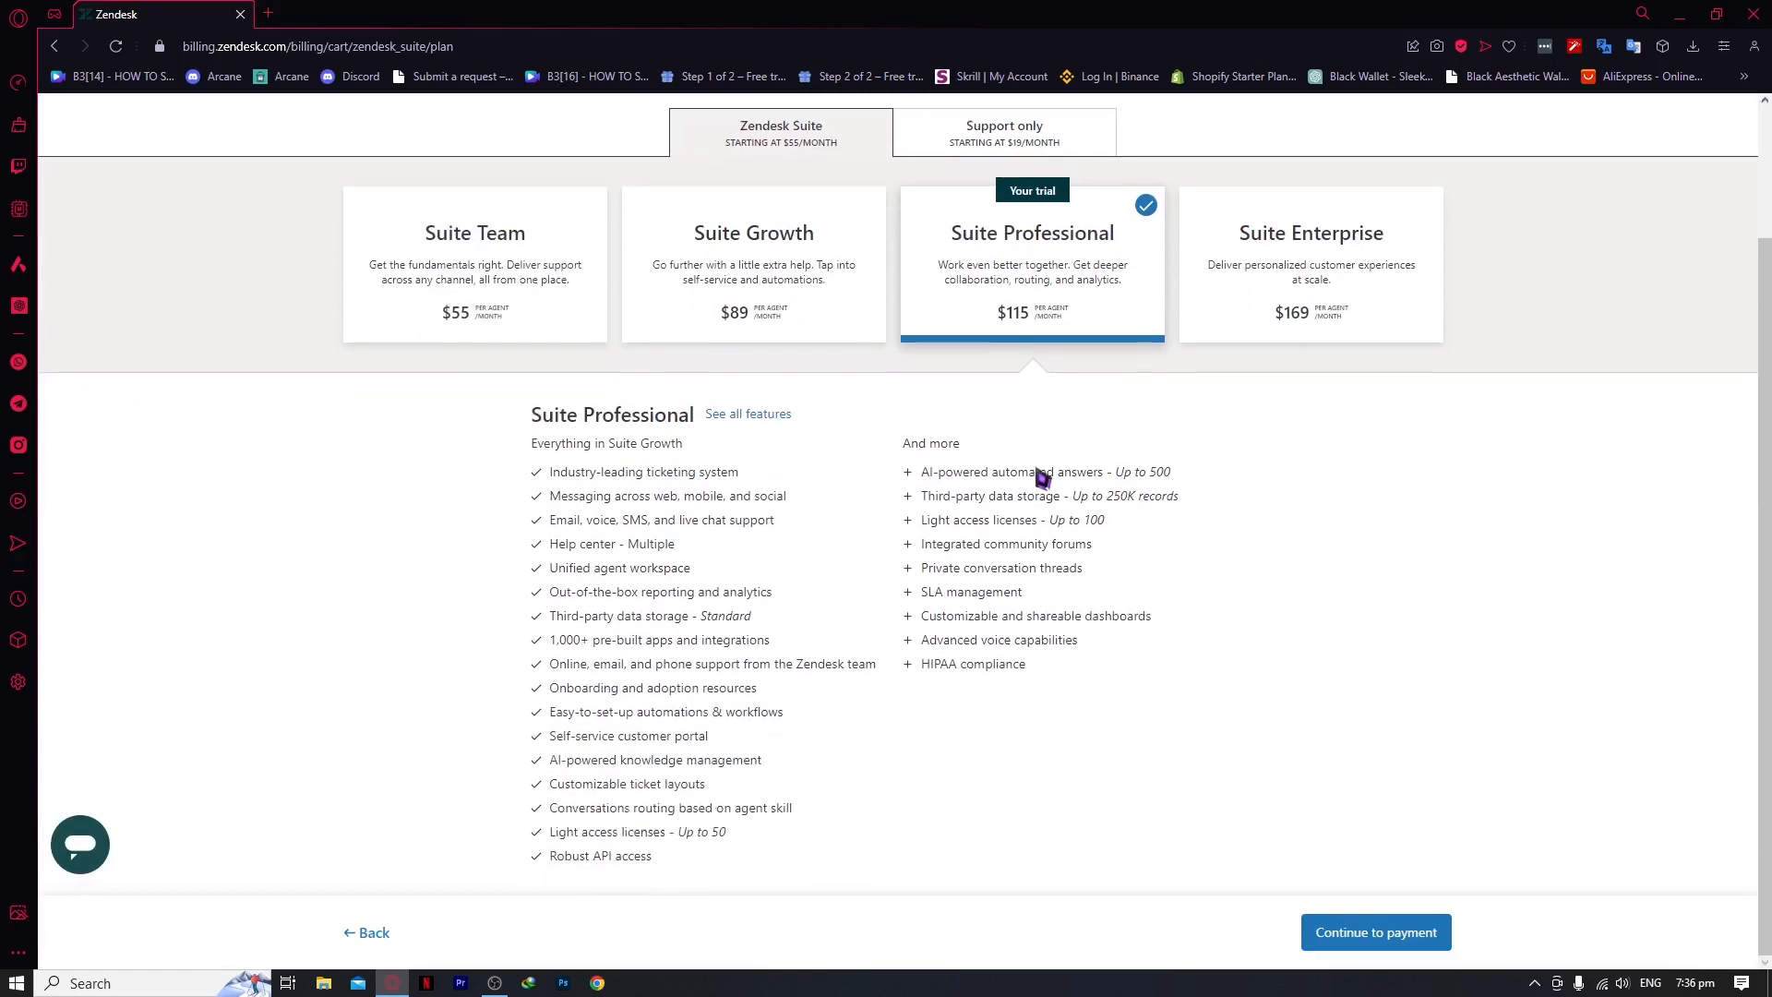
{"action": "left_click", "coordinate": [1253, 291]}
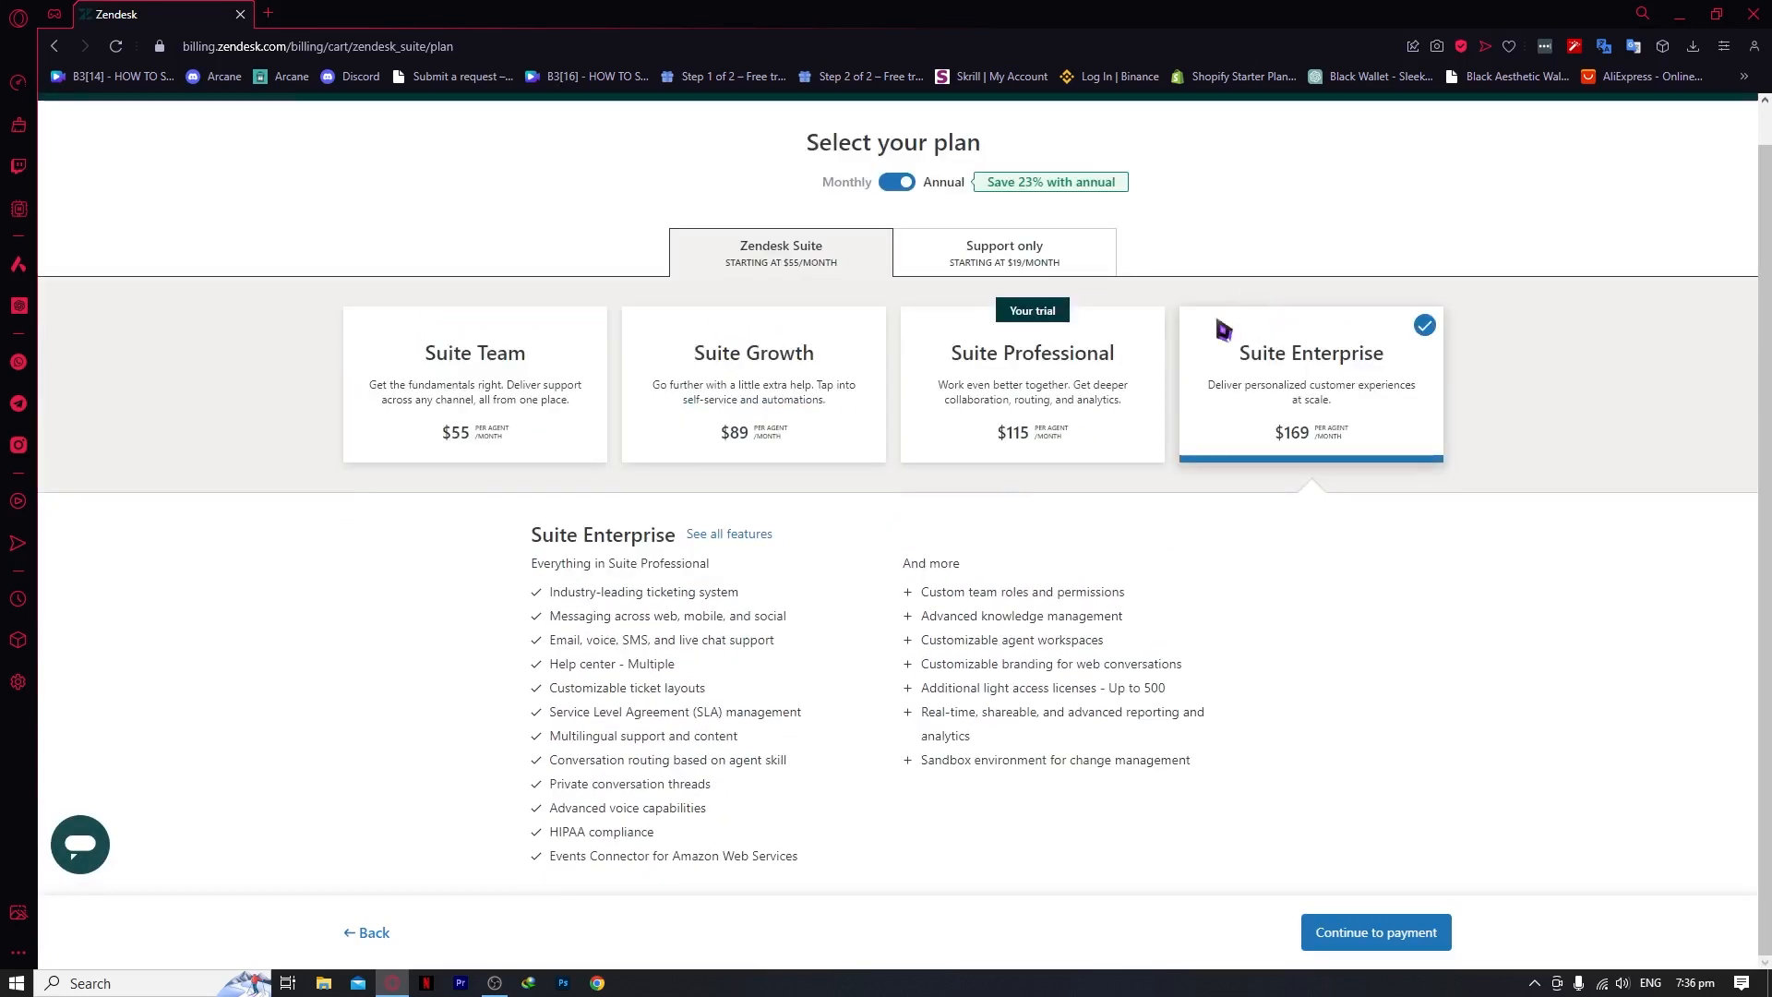
{"action": "left_click", "coordinate": [1068, 406]}
{"action": "left_click", "coordinate": [860, 435]}
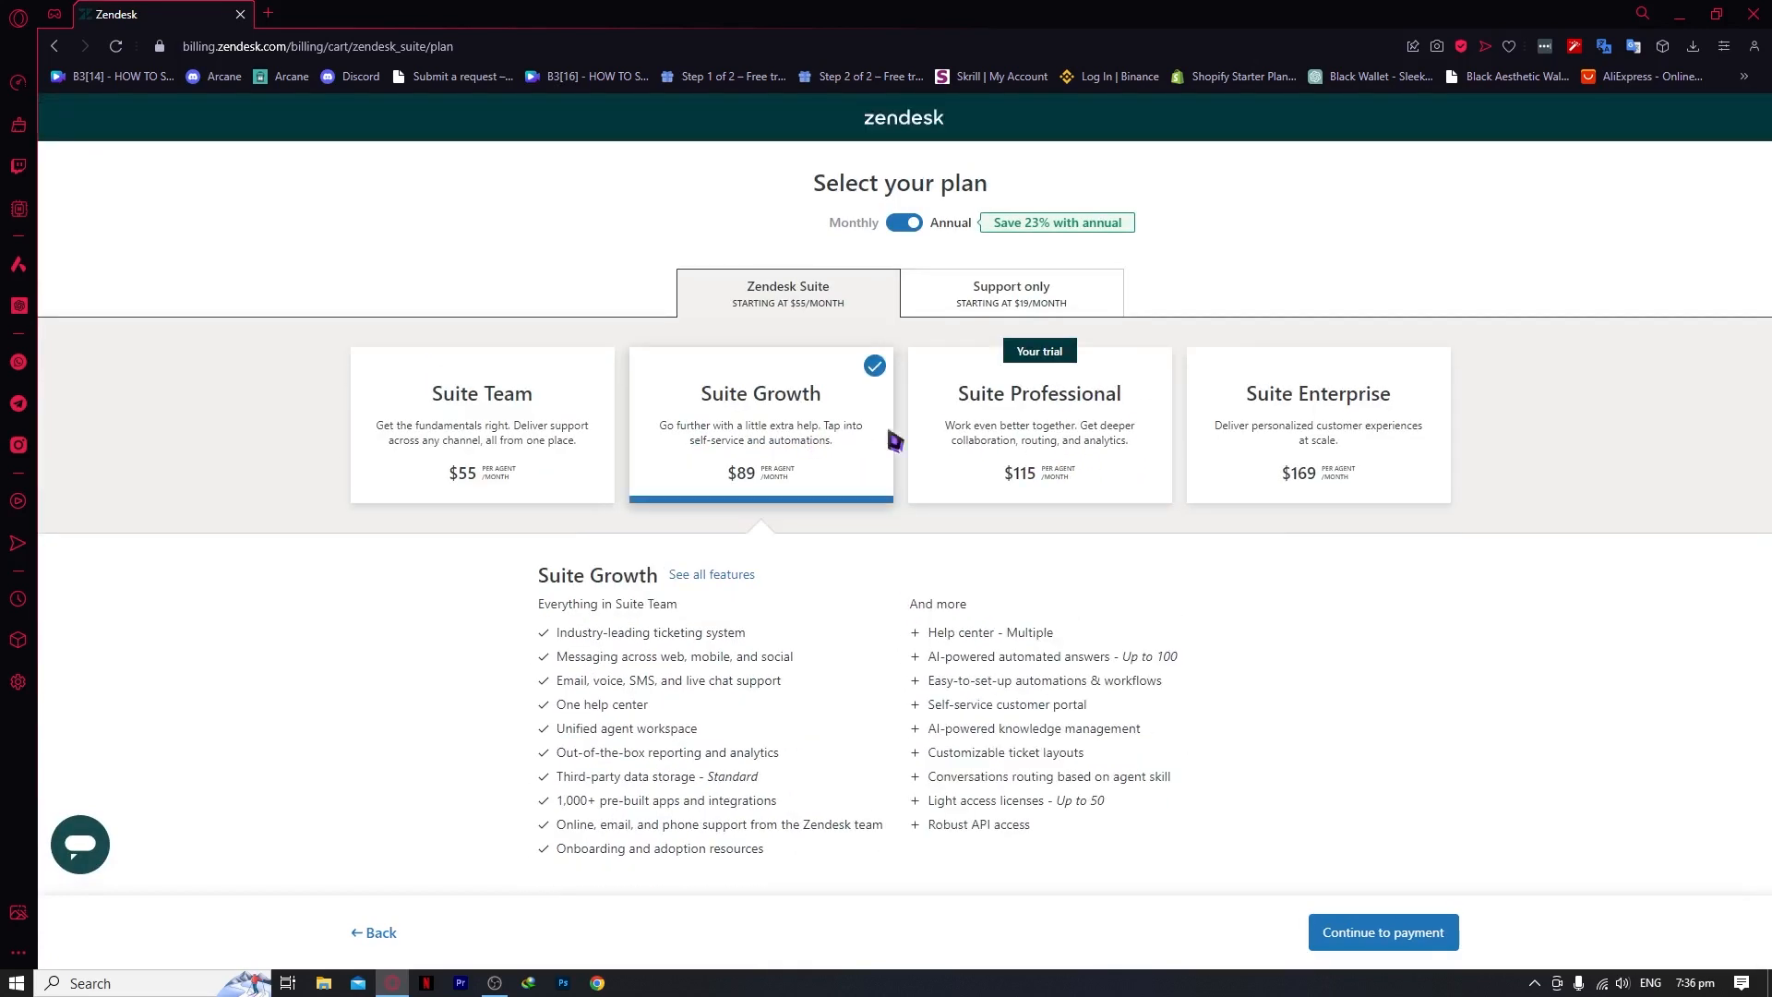
{"action": "left_click", "coordinate": [520, 446]}
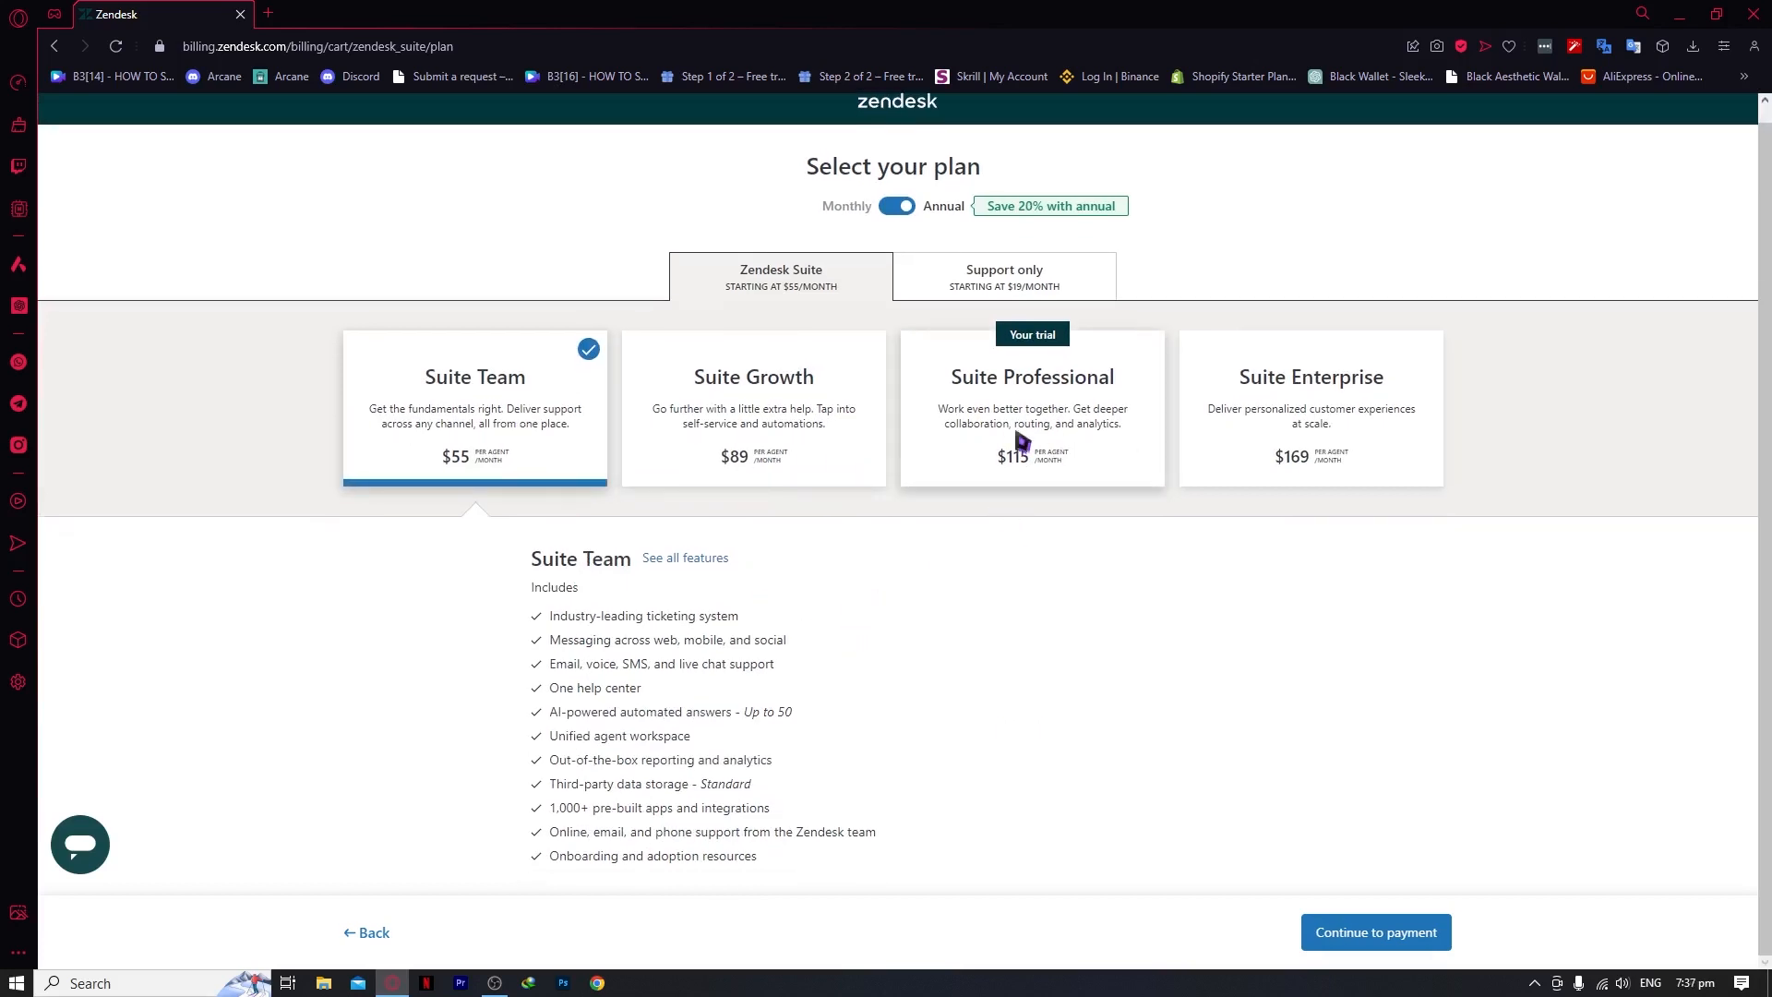
{"action": "left_click", "coordinate": [1006, 285]}
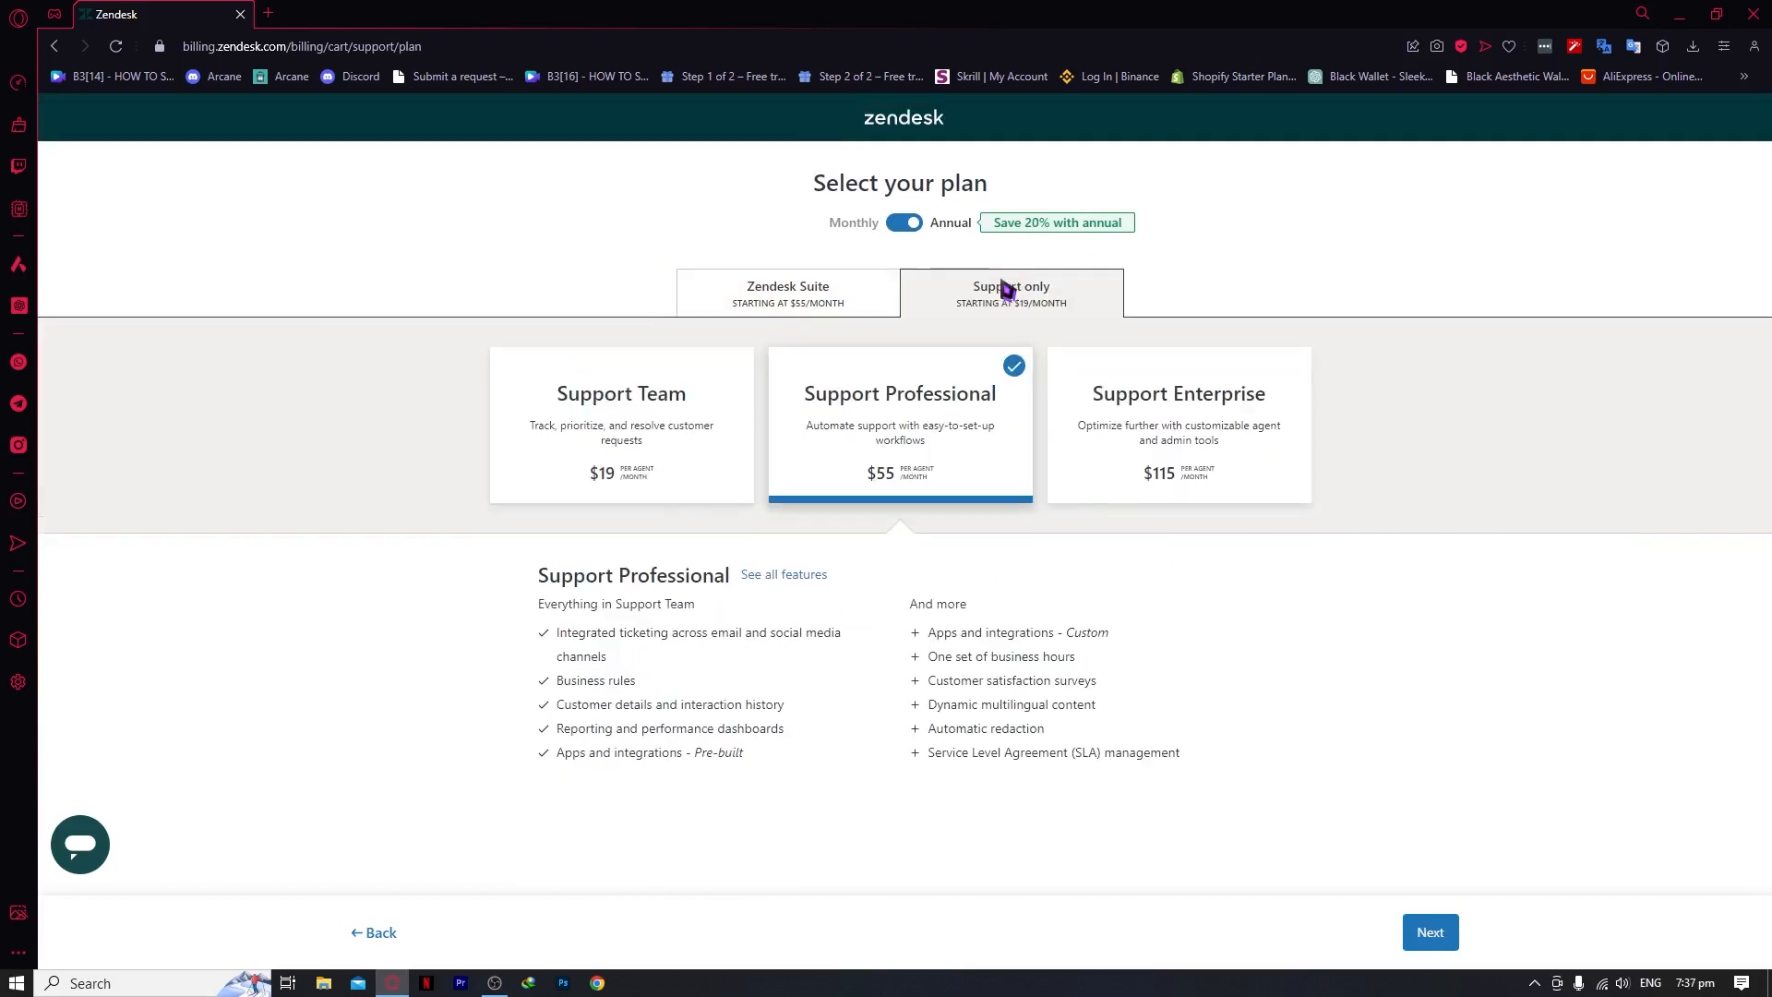
{"action": "left_click", "coordinate": [699, 459]}
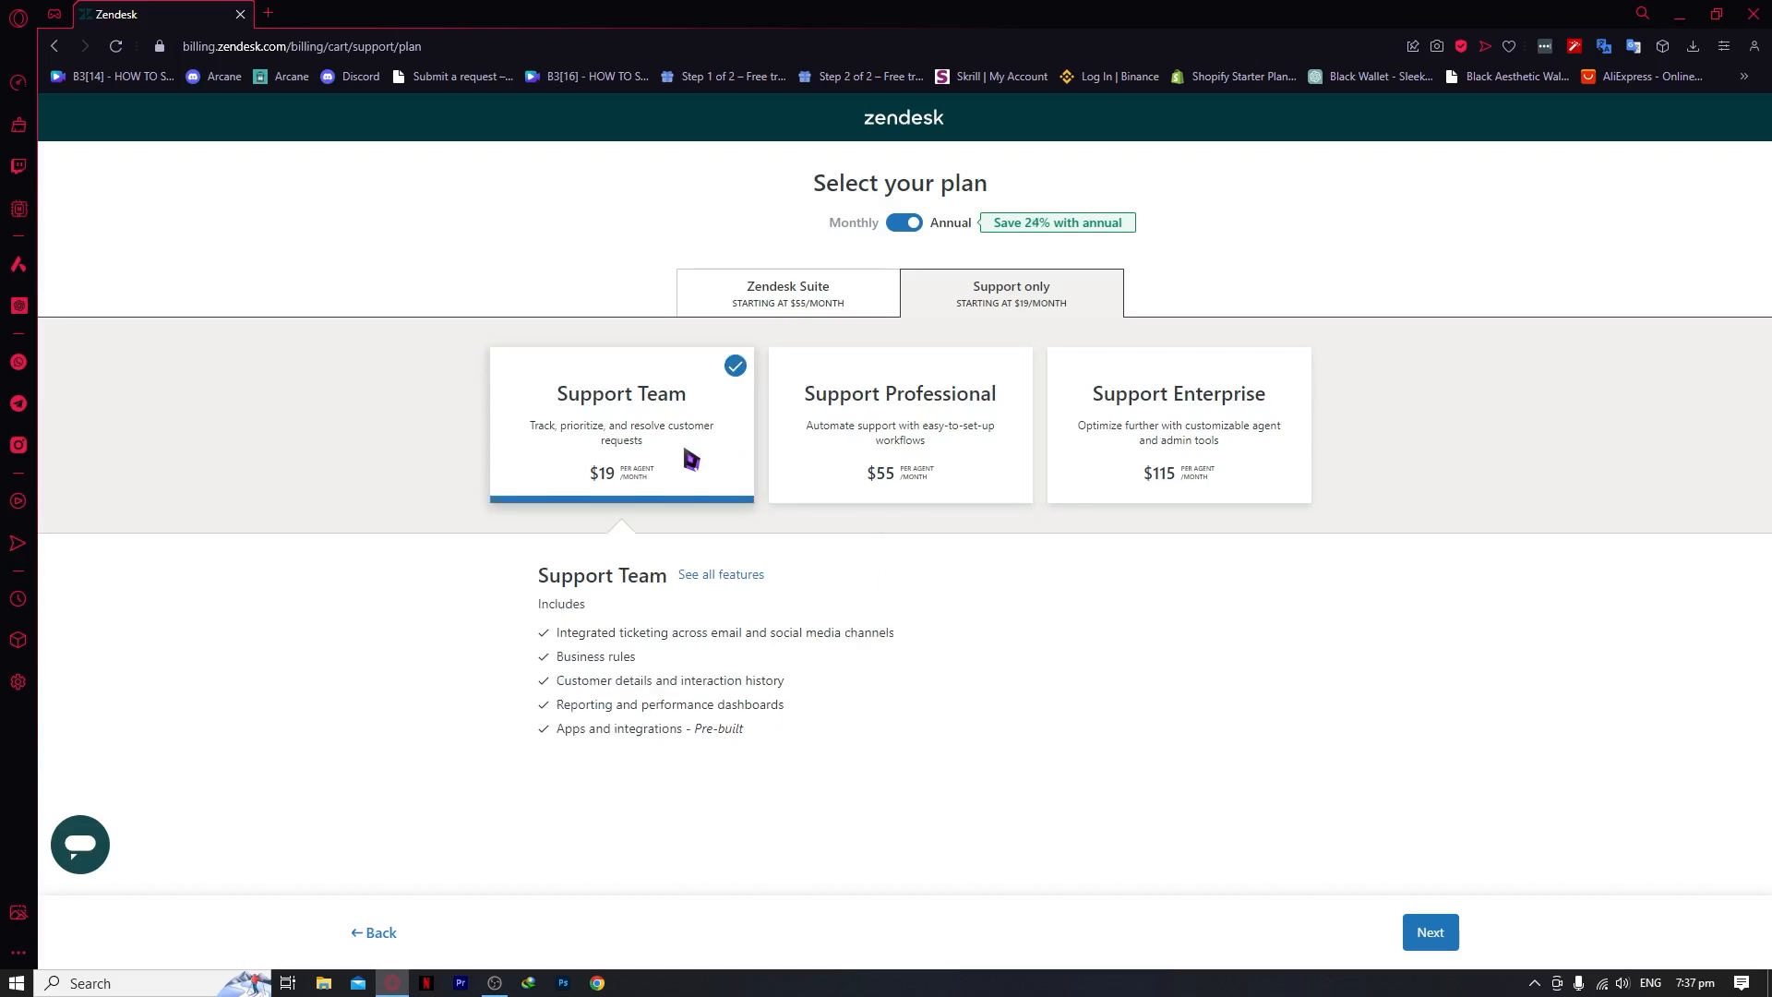
{"action": "left_click", "coordinate": [931, 406]}
{"action": "left_click", "coordinate": [1187, 467]}
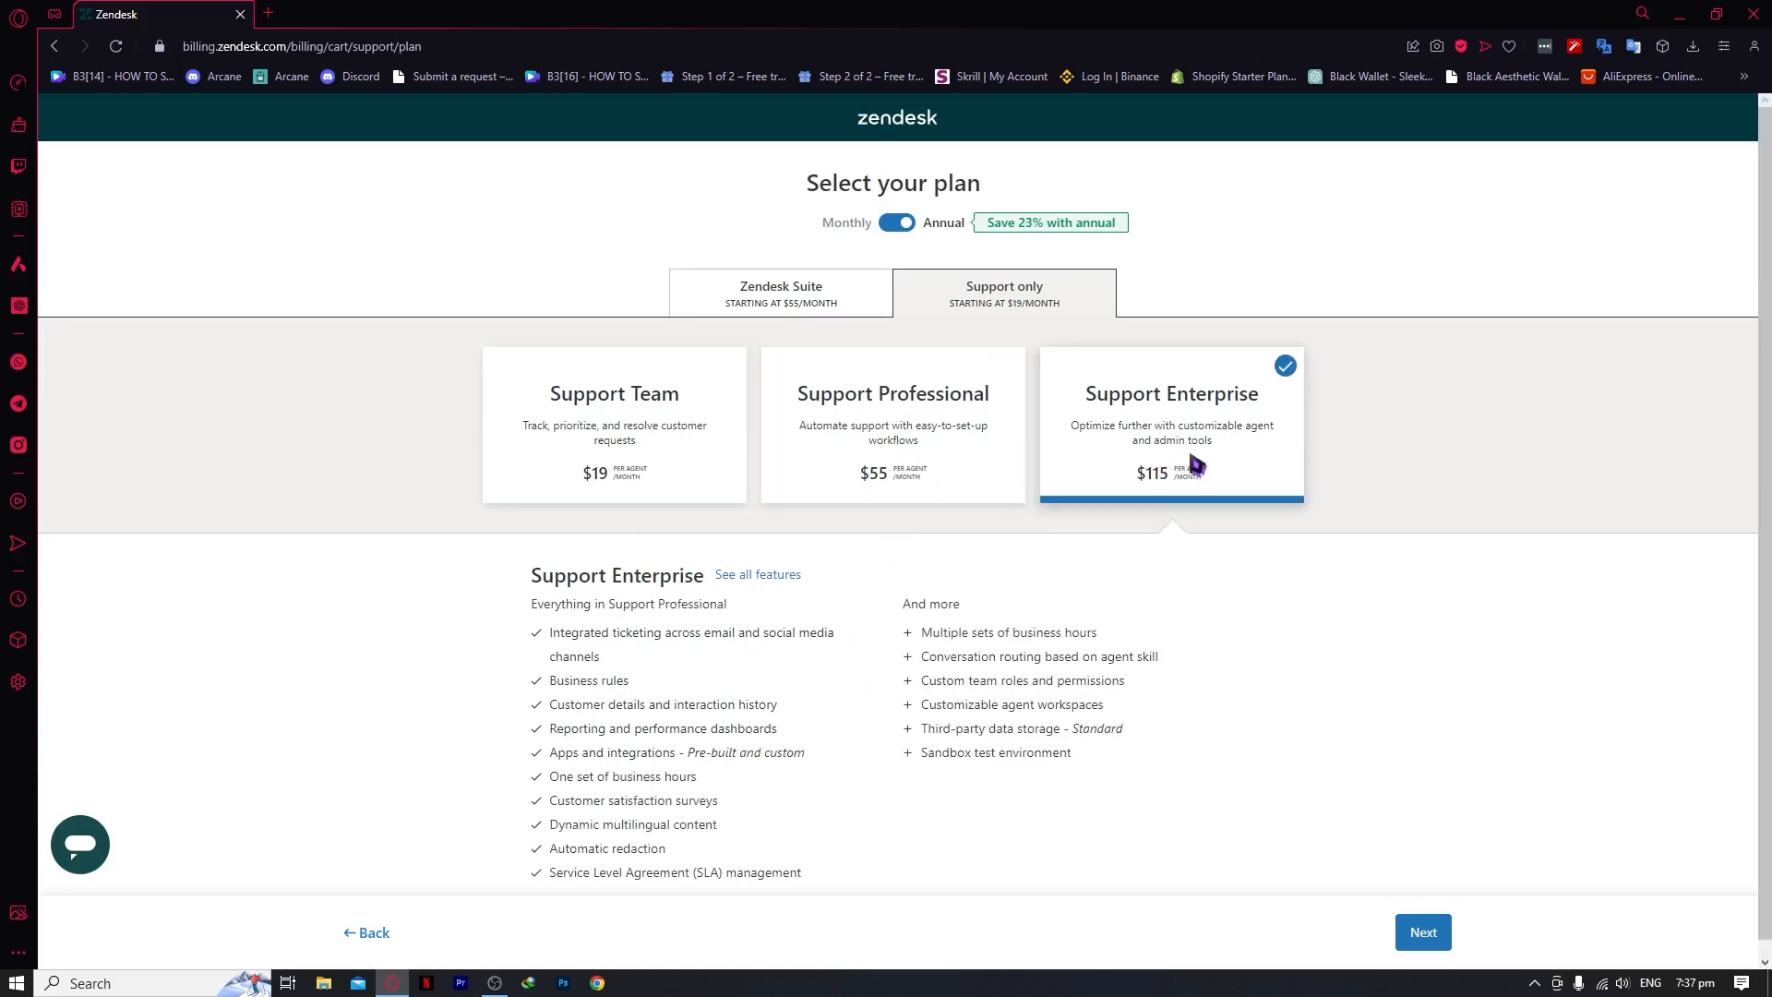
{"action": "scroll", "coordinate": [1311, 600], "scroll_direction": "down", "scroll_amount": 1}
{"action": "scroll", "coordinate": [1336, 640], "scroll_direction": "up", "scroll_amount": 1}
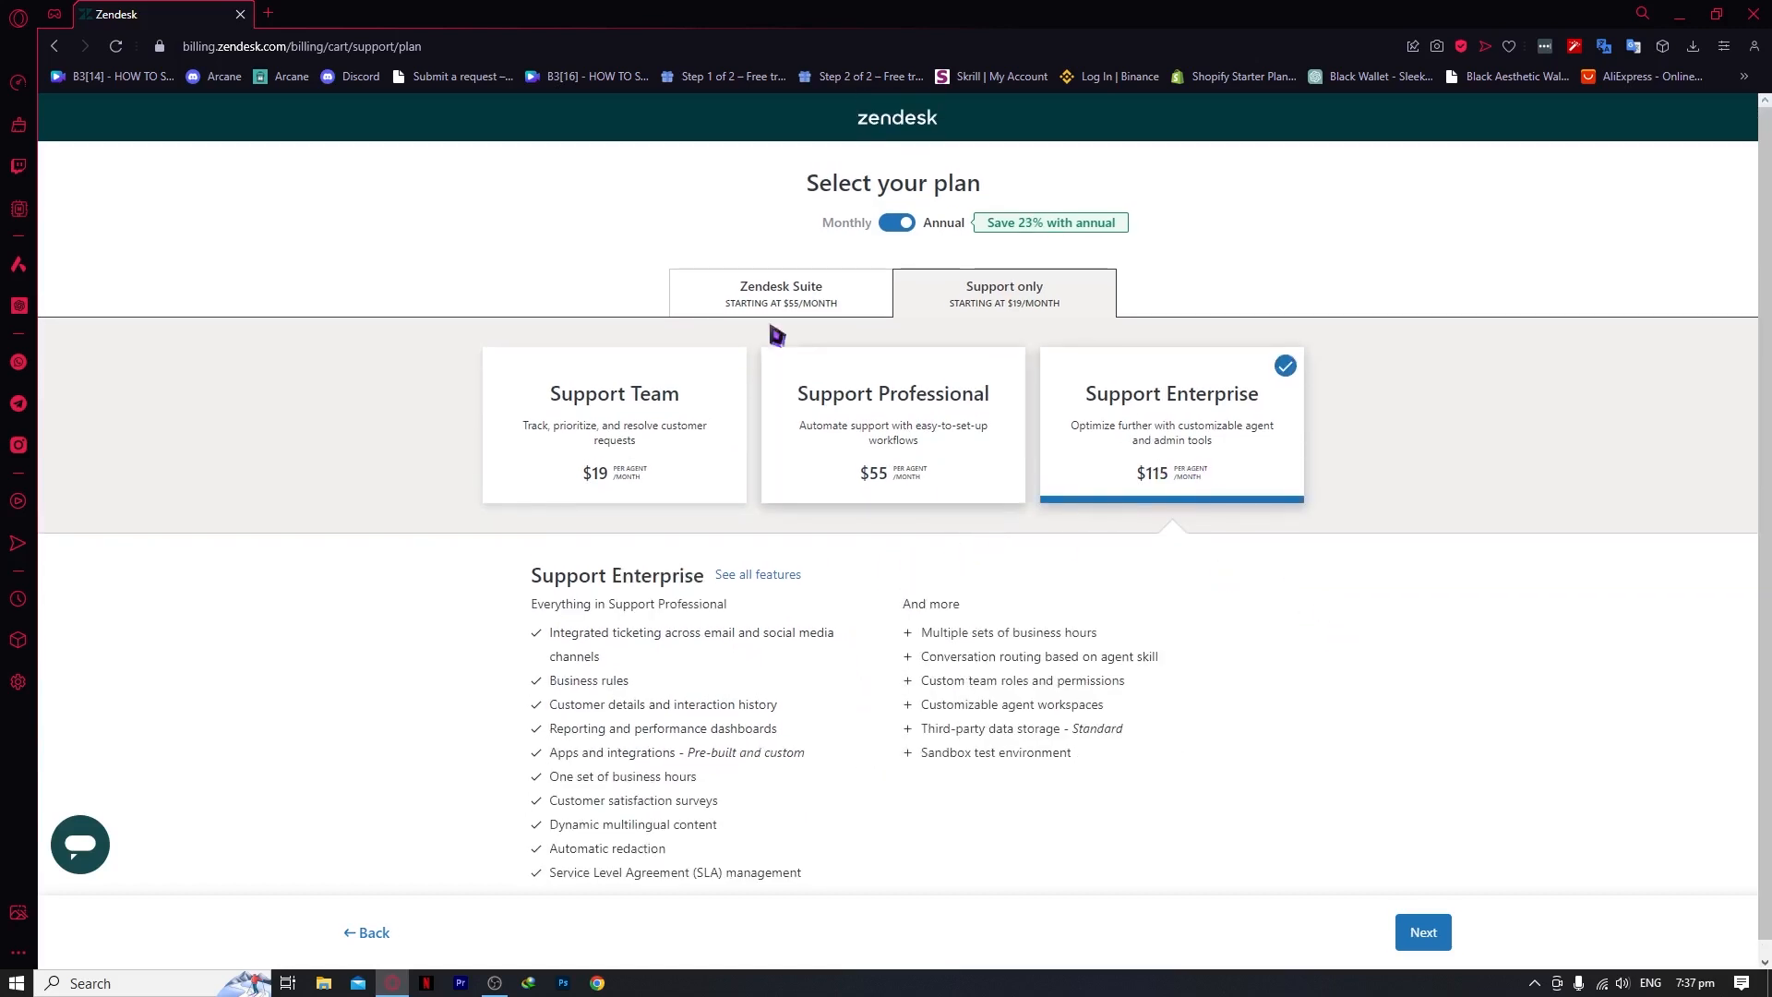
{"action": "left_click", "coordinate": [56, 48]}
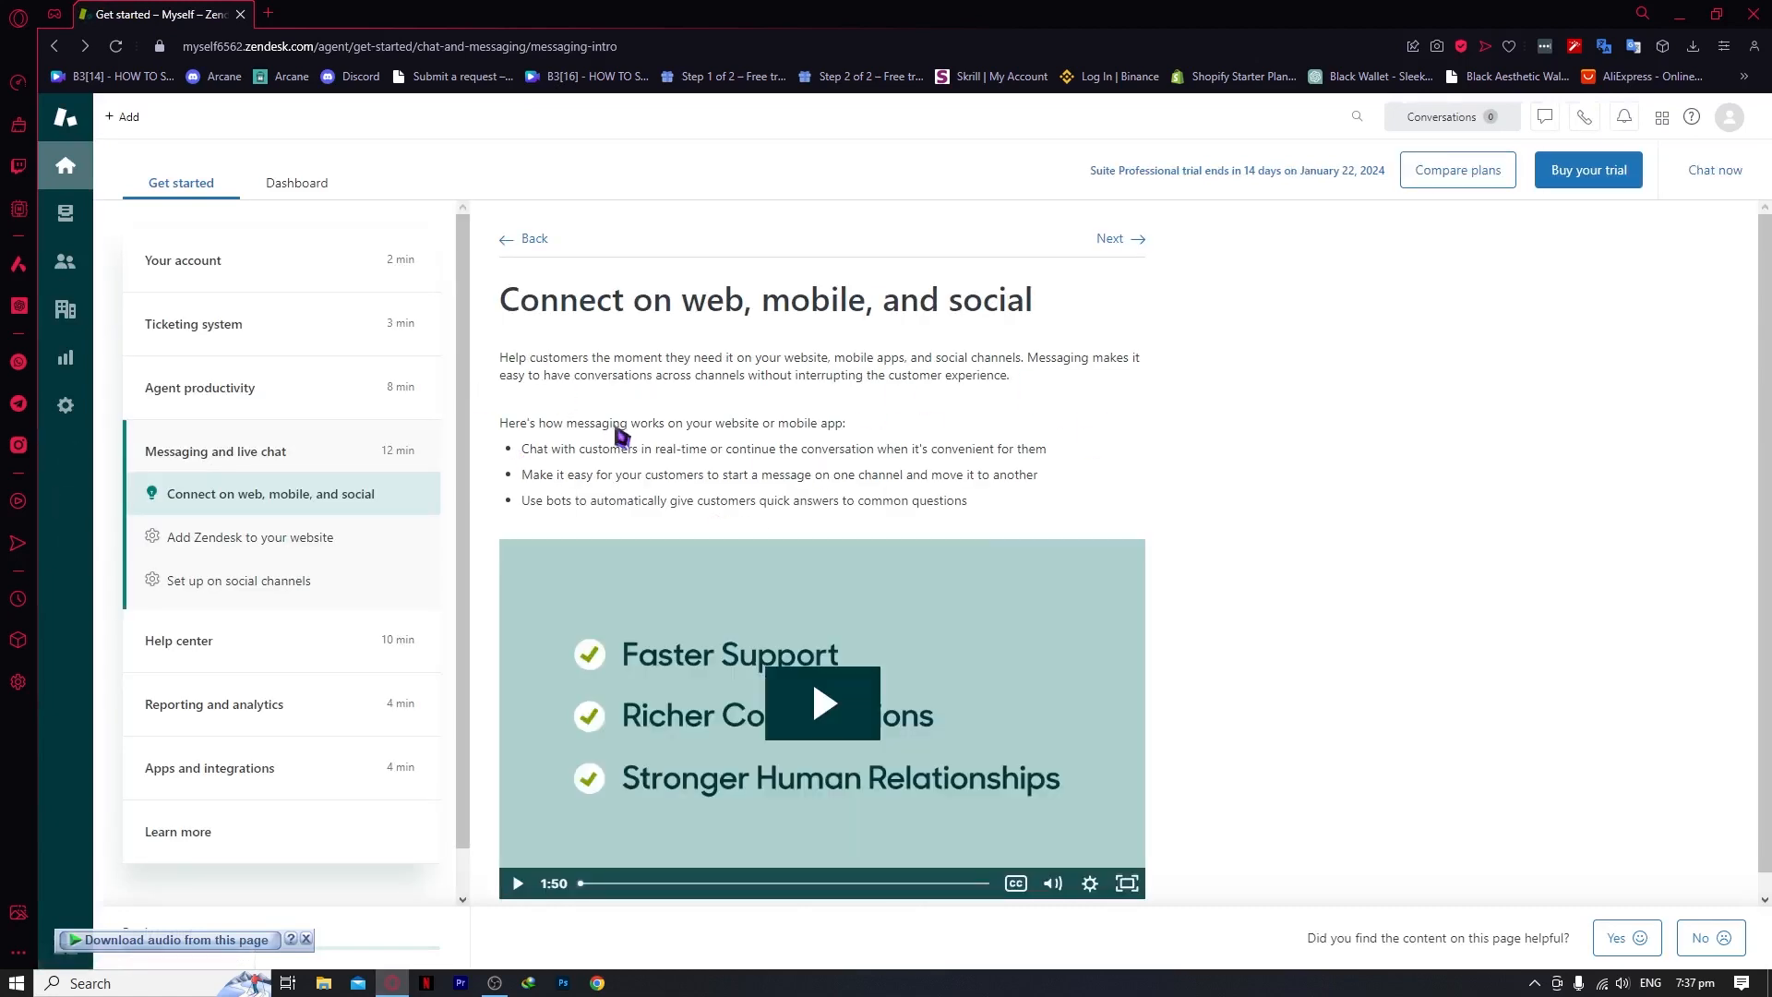
{"action": "left_click", "coordinate": [296, 184]}
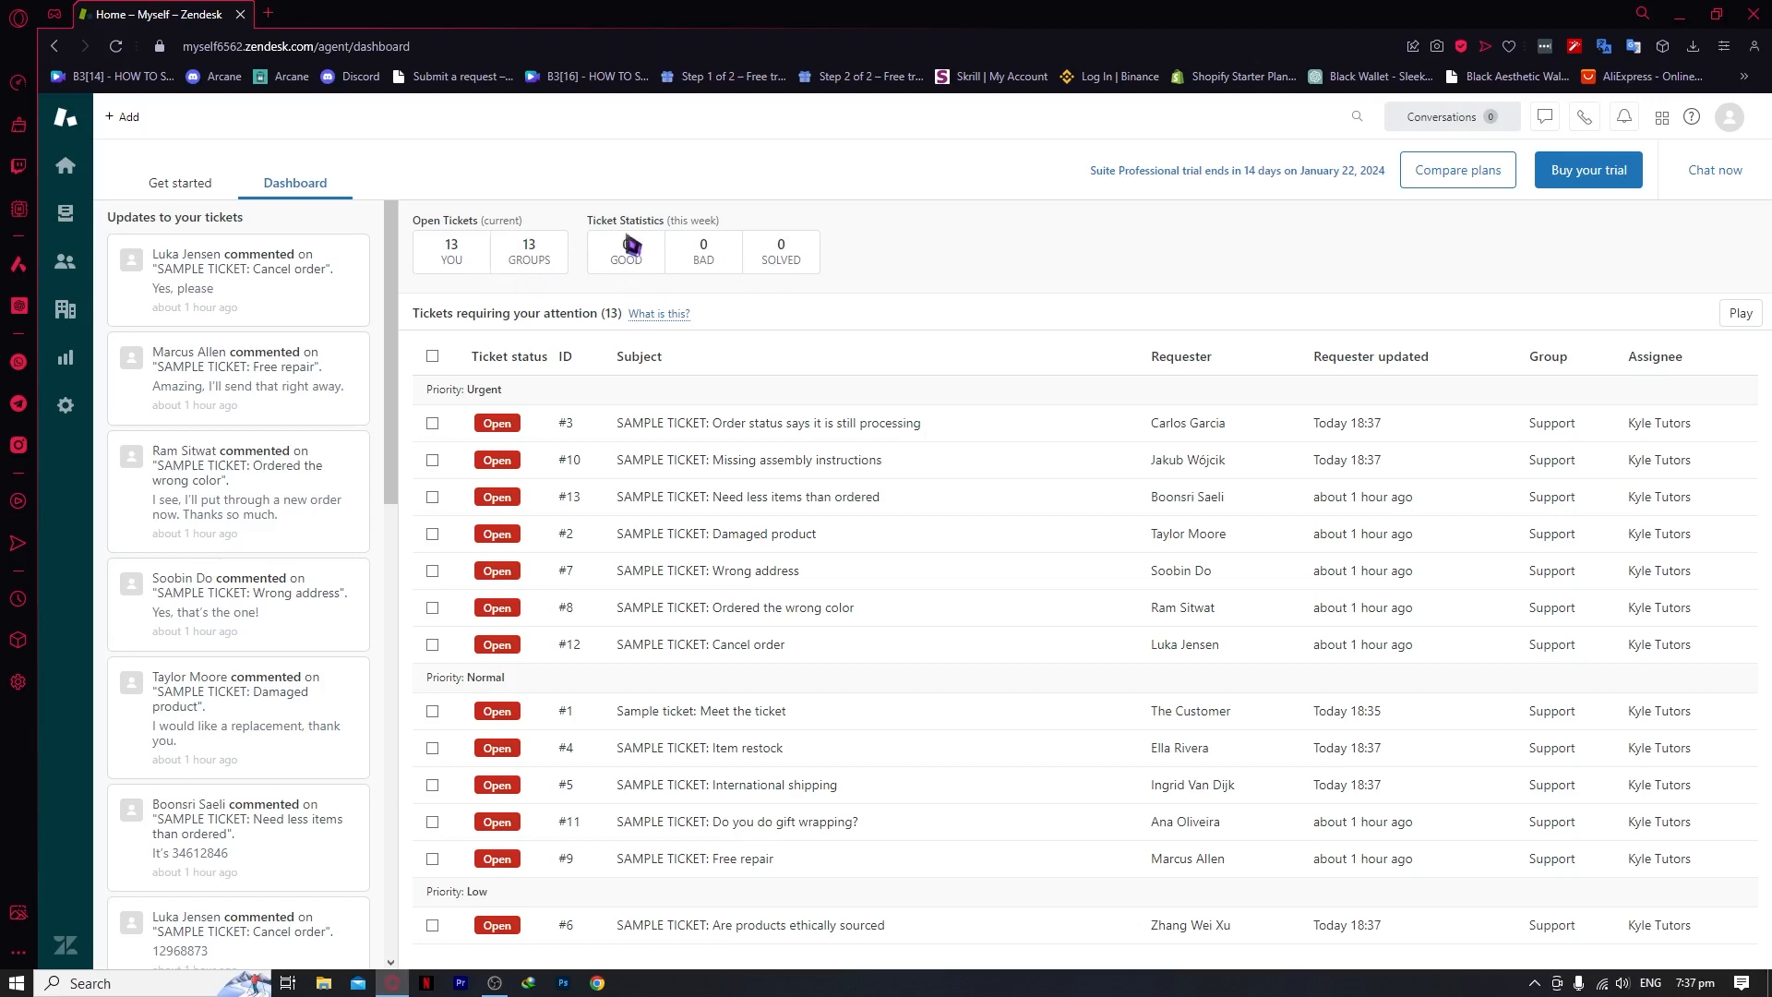
{"action": "left_click", "coordinate": [709, 254]}
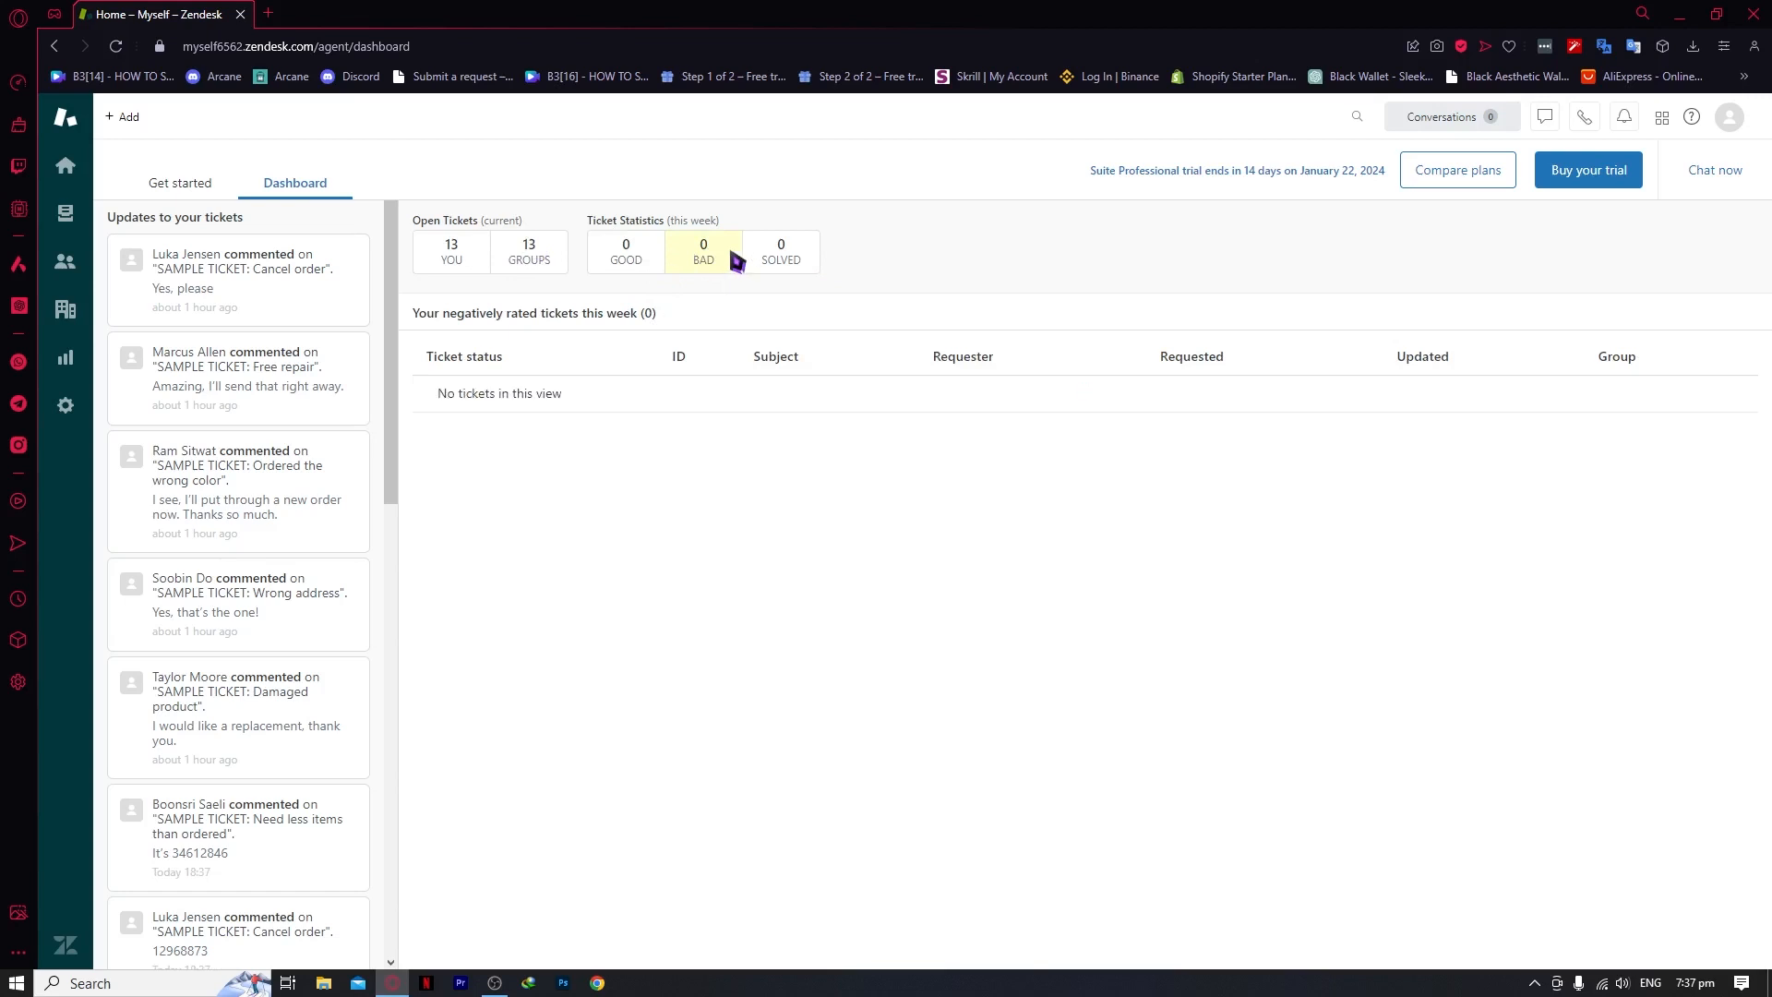
{"action": "left_click", "coordinate": [775, 255]}
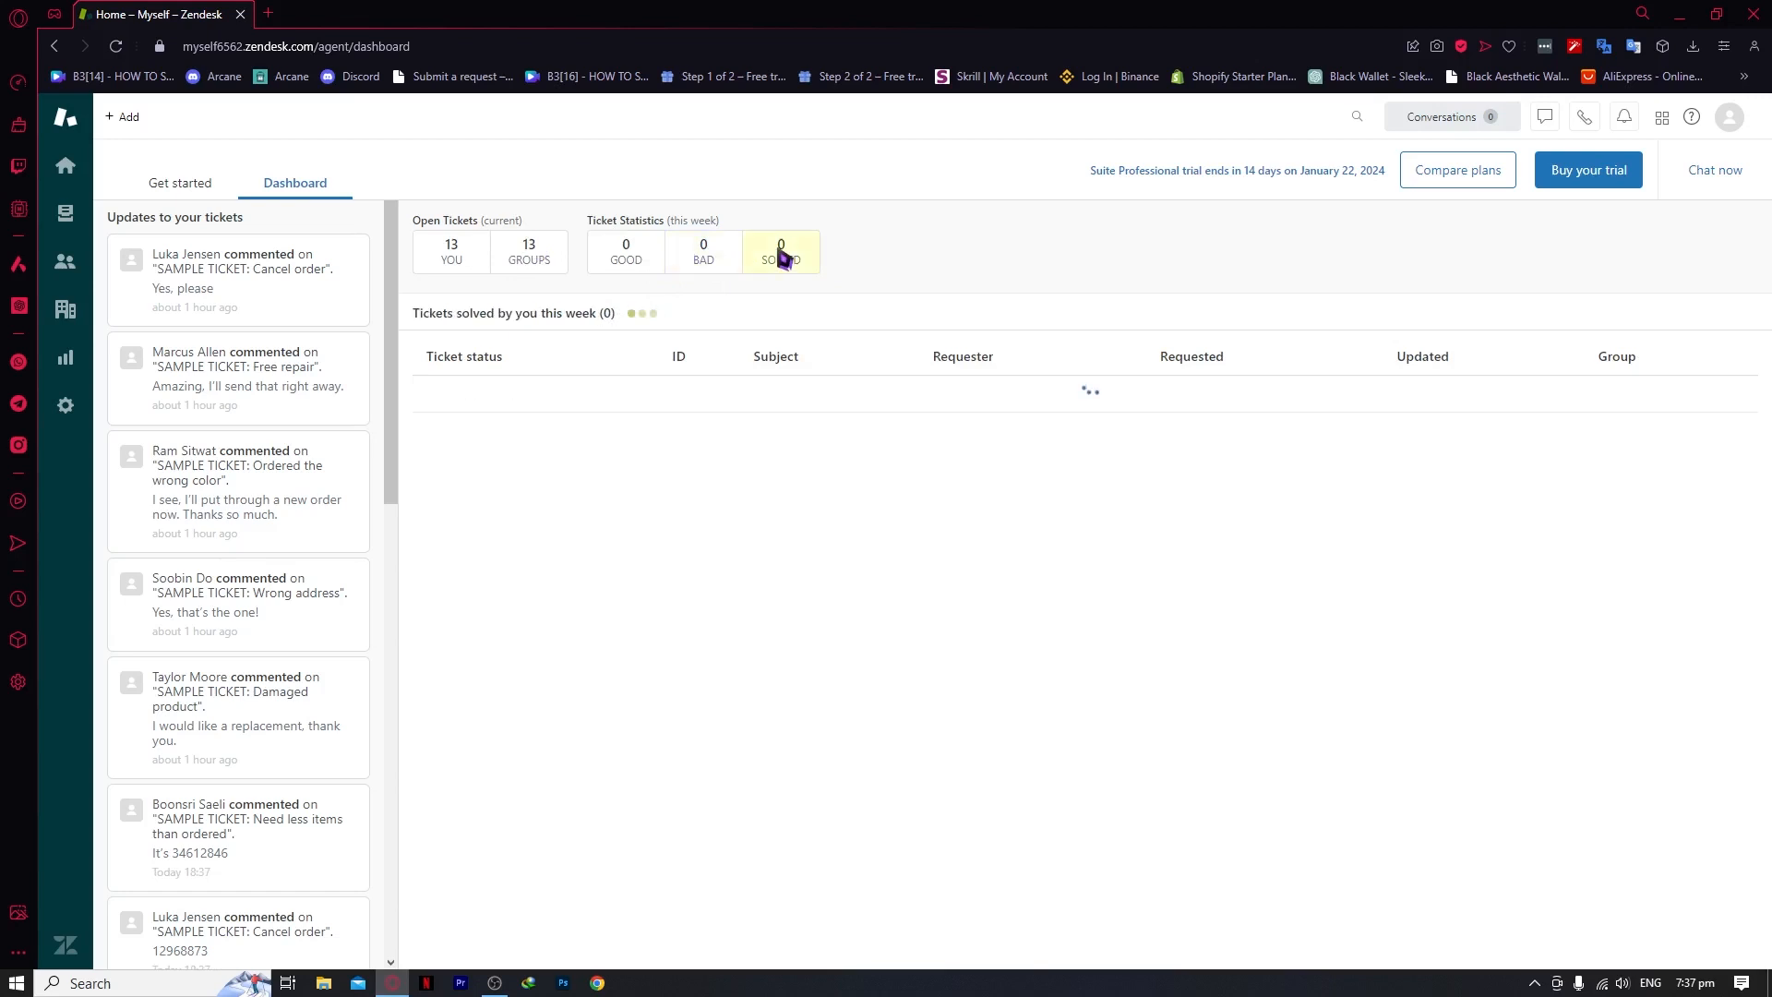
{"action": "left_click", "coordinate": [530, 256]}
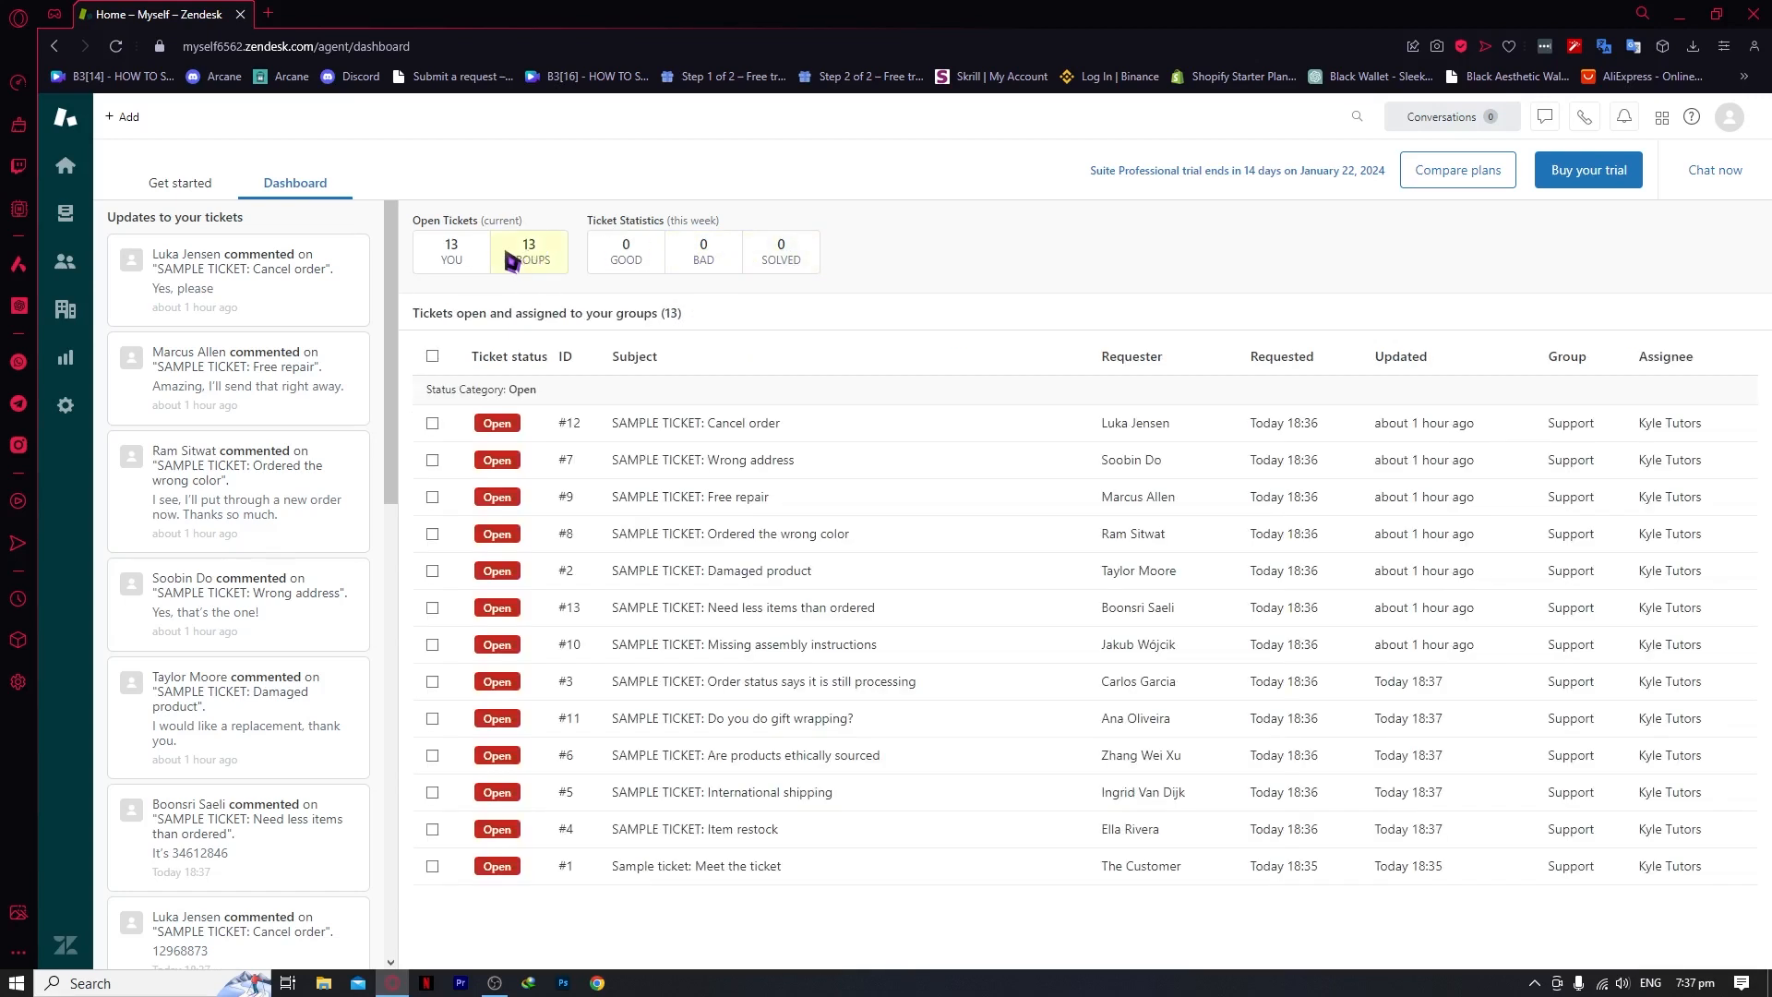
{"action": "left_click", "coordinate": [462, 256]}
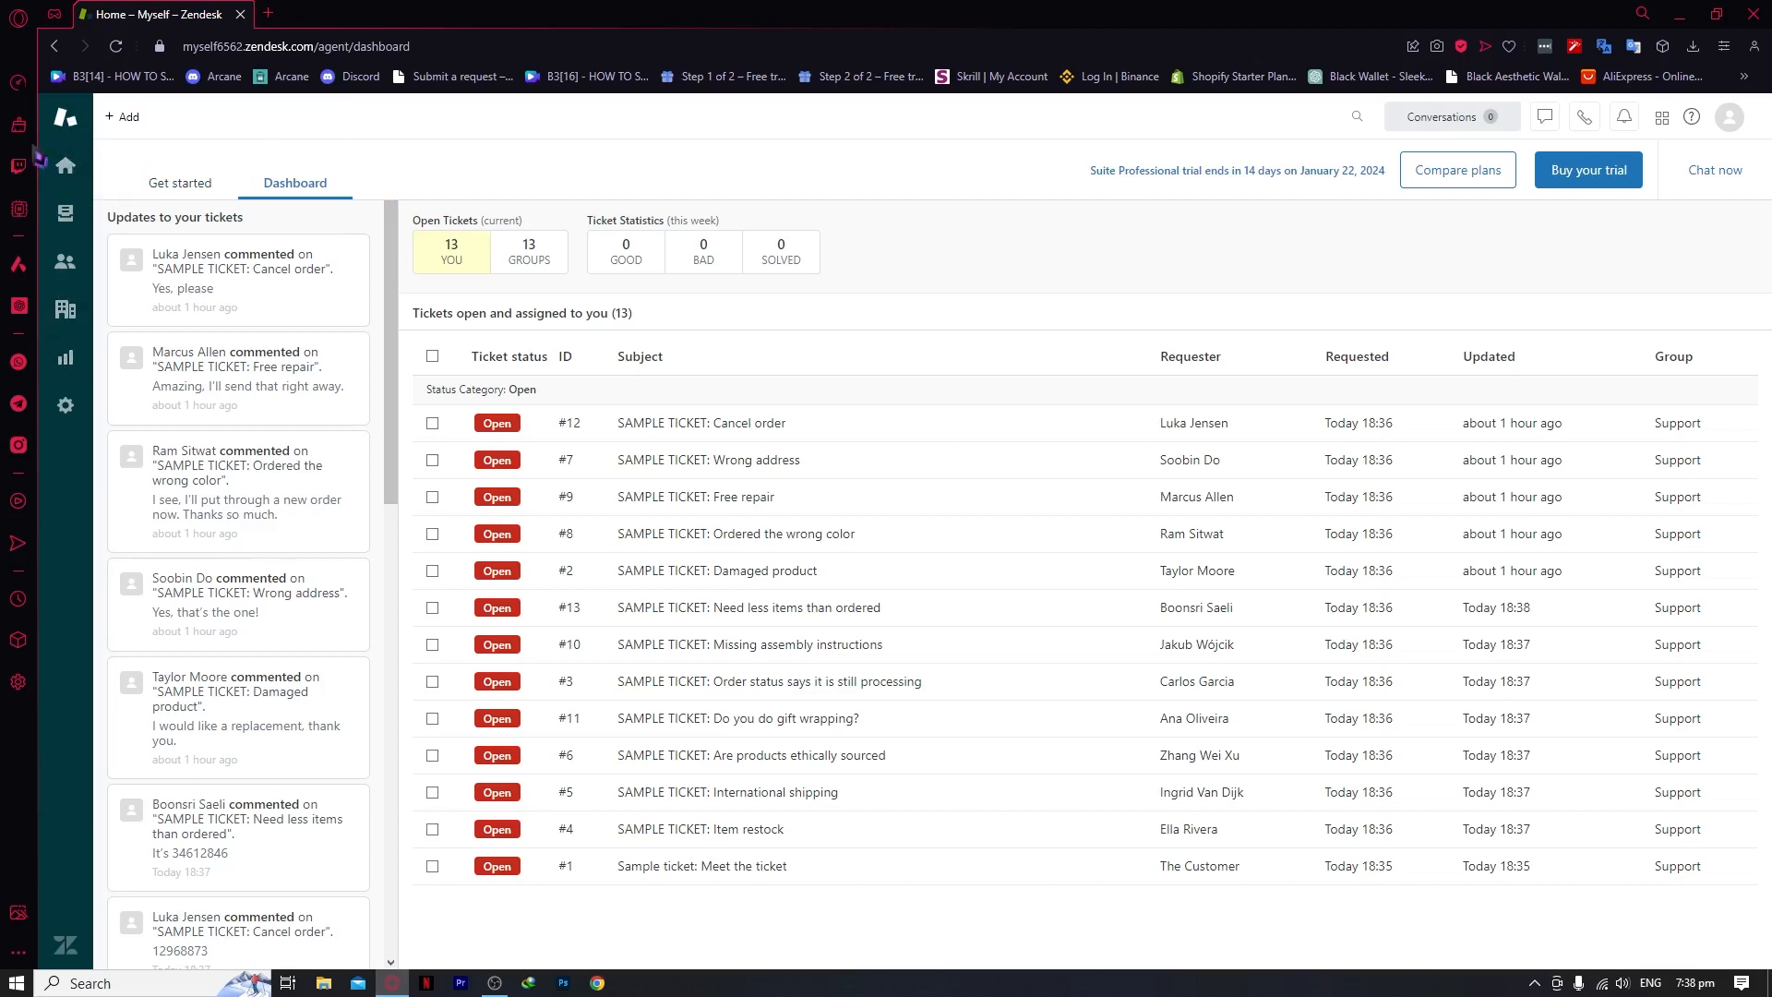
{"action": "left_click", "coordinate": [73, 172]}
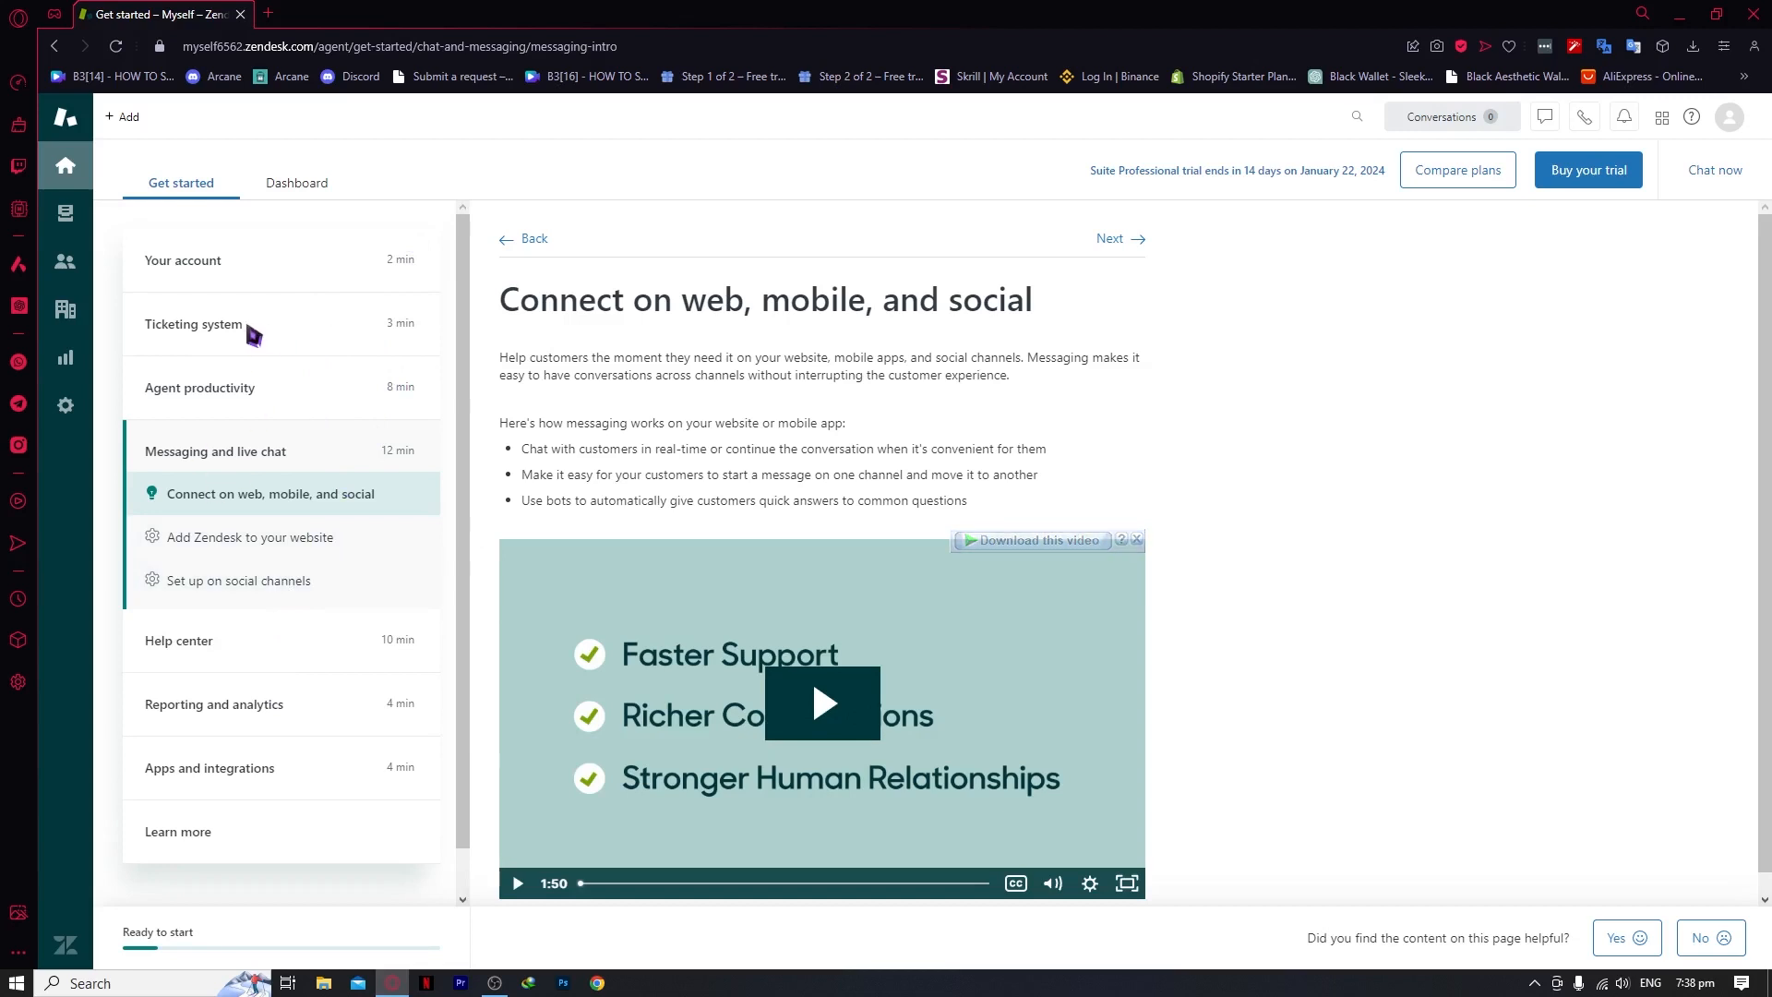
Expand the Your account section of the Get started guide
{"action": "left_click", "coordinate": [260, 272]}
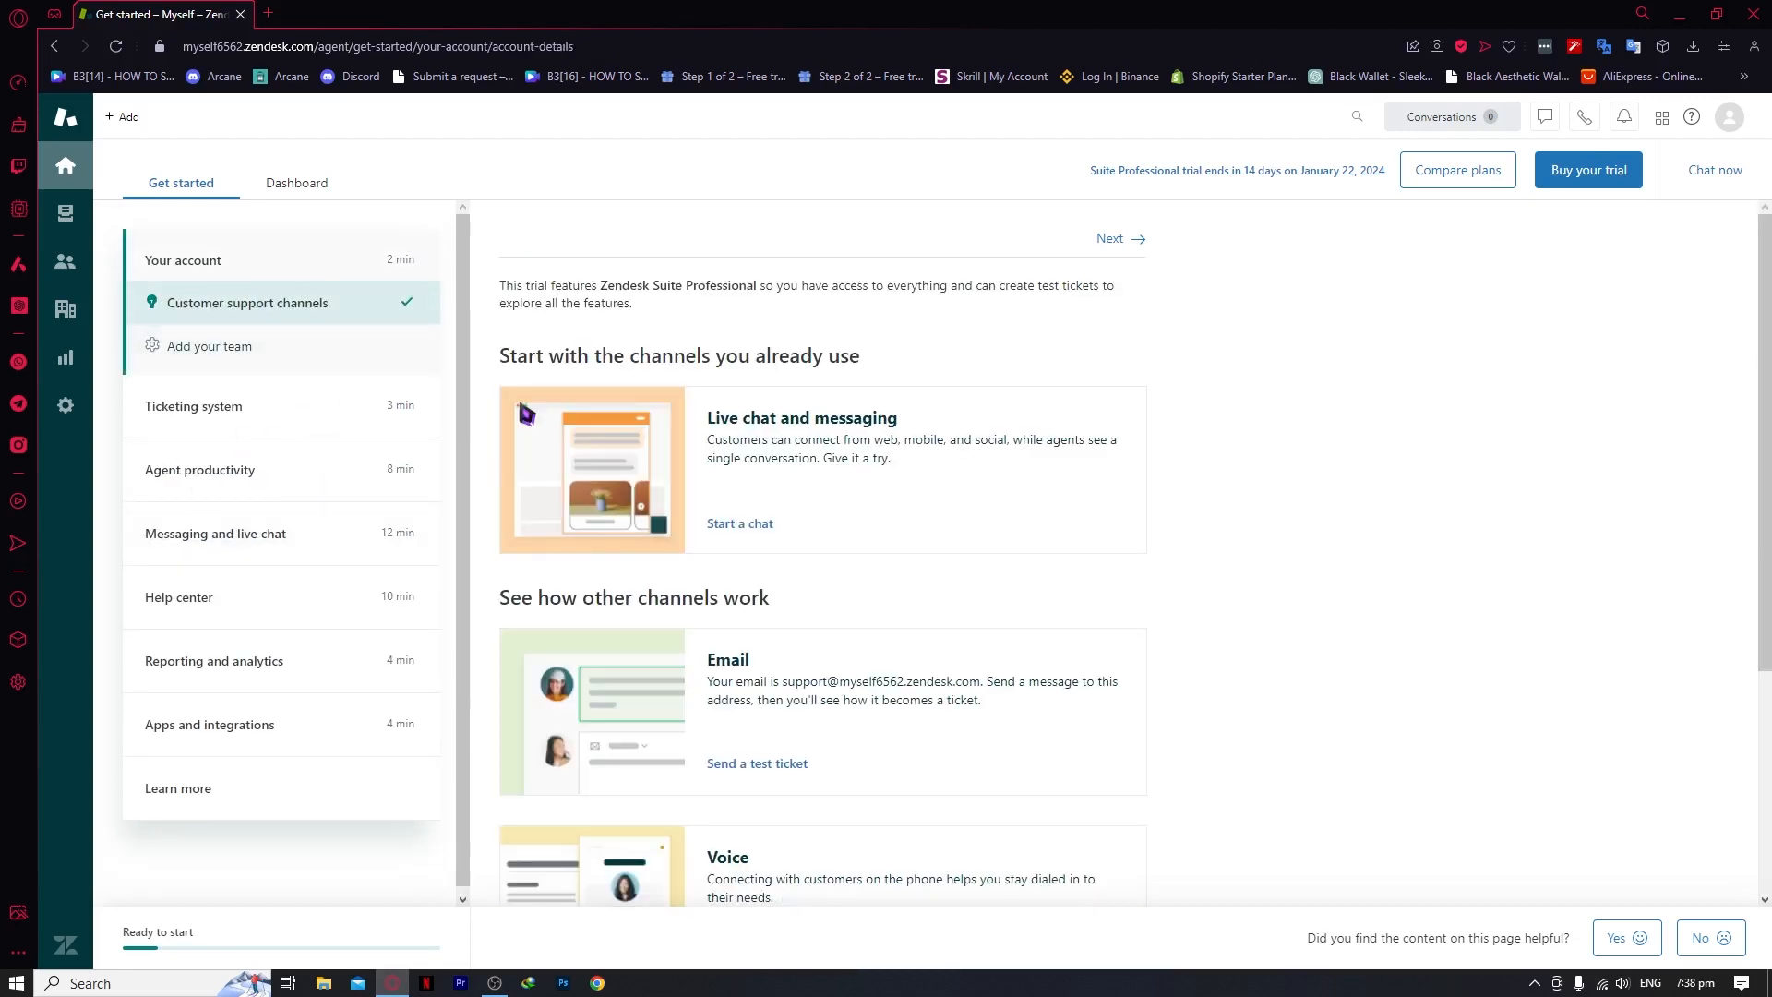
{"action": "scroll", "coordinate": [687, 462], "scroll_direction": "down", "scroll_amount": 3}
{"action": "scroll", "coordinate": [688, 461], "scroll_direction": "up", "scroll_amount": 3}
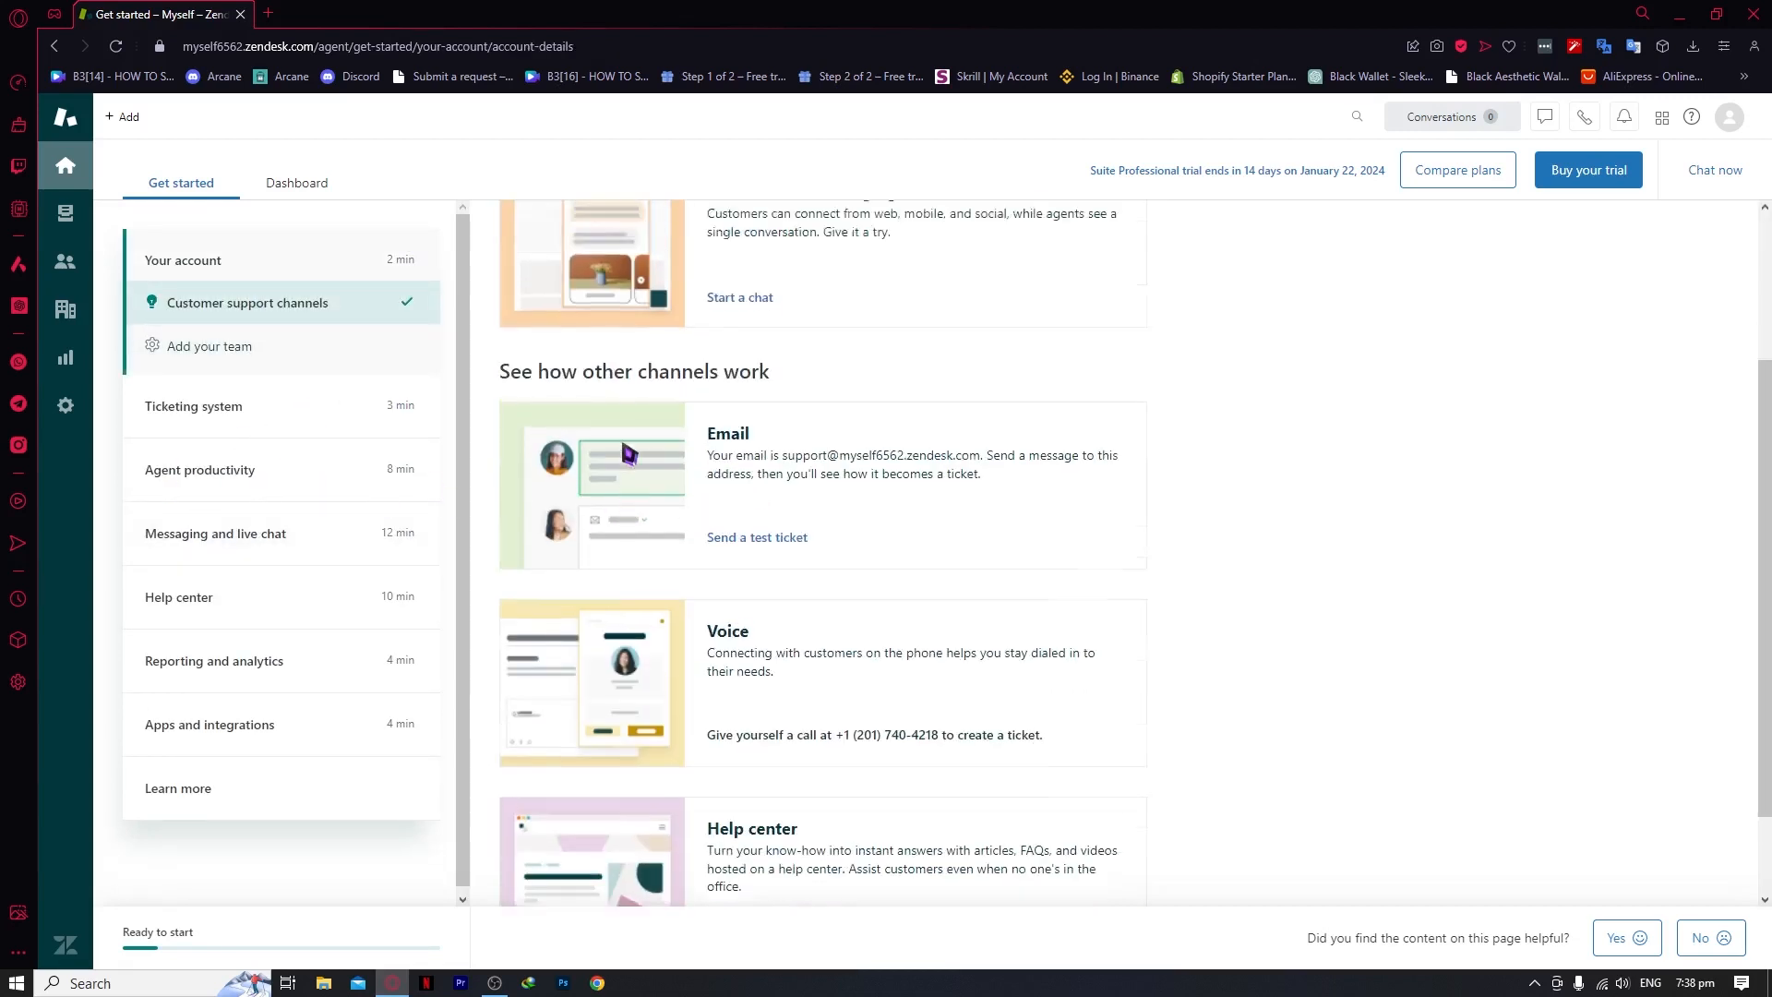
Browse the Unassigned, All unsolved, Recently updated and Your unsolved views, then open Customers
{"action": "left_click", "coordinate": [67, 212]}
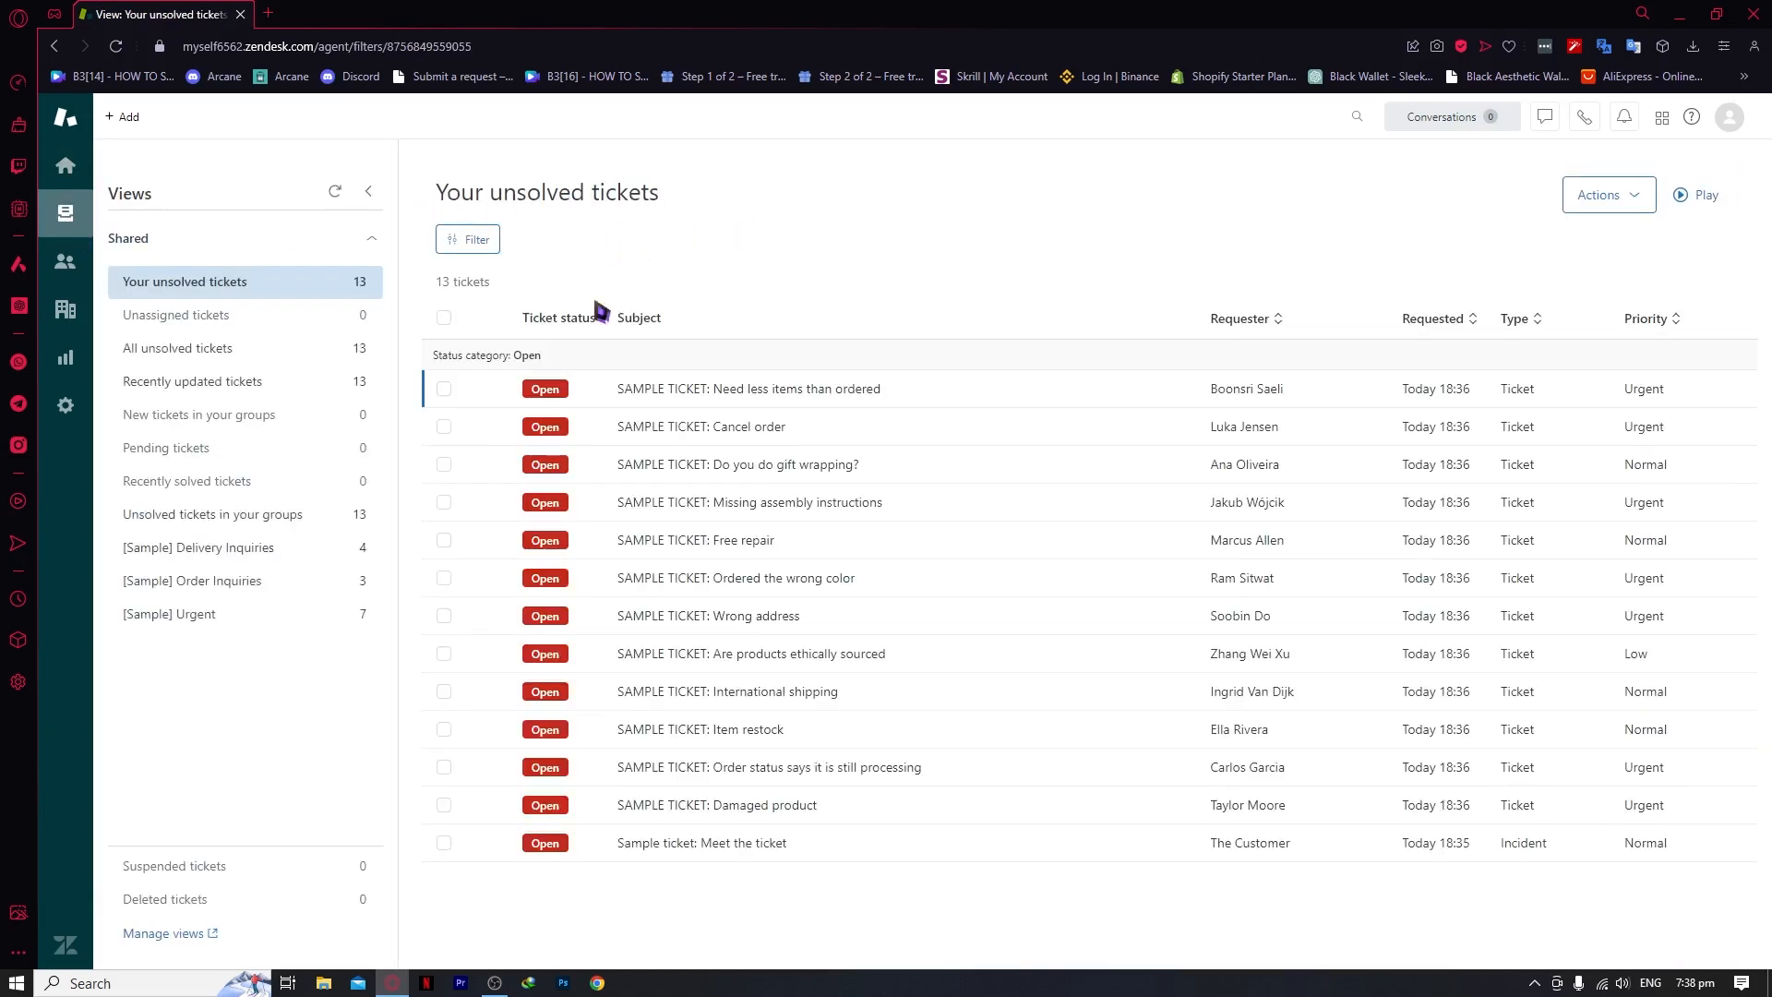
{"action": "left_click", "coordinate": [261, 317]}
{"action": "left_click", "coordinate": [198, 356]}
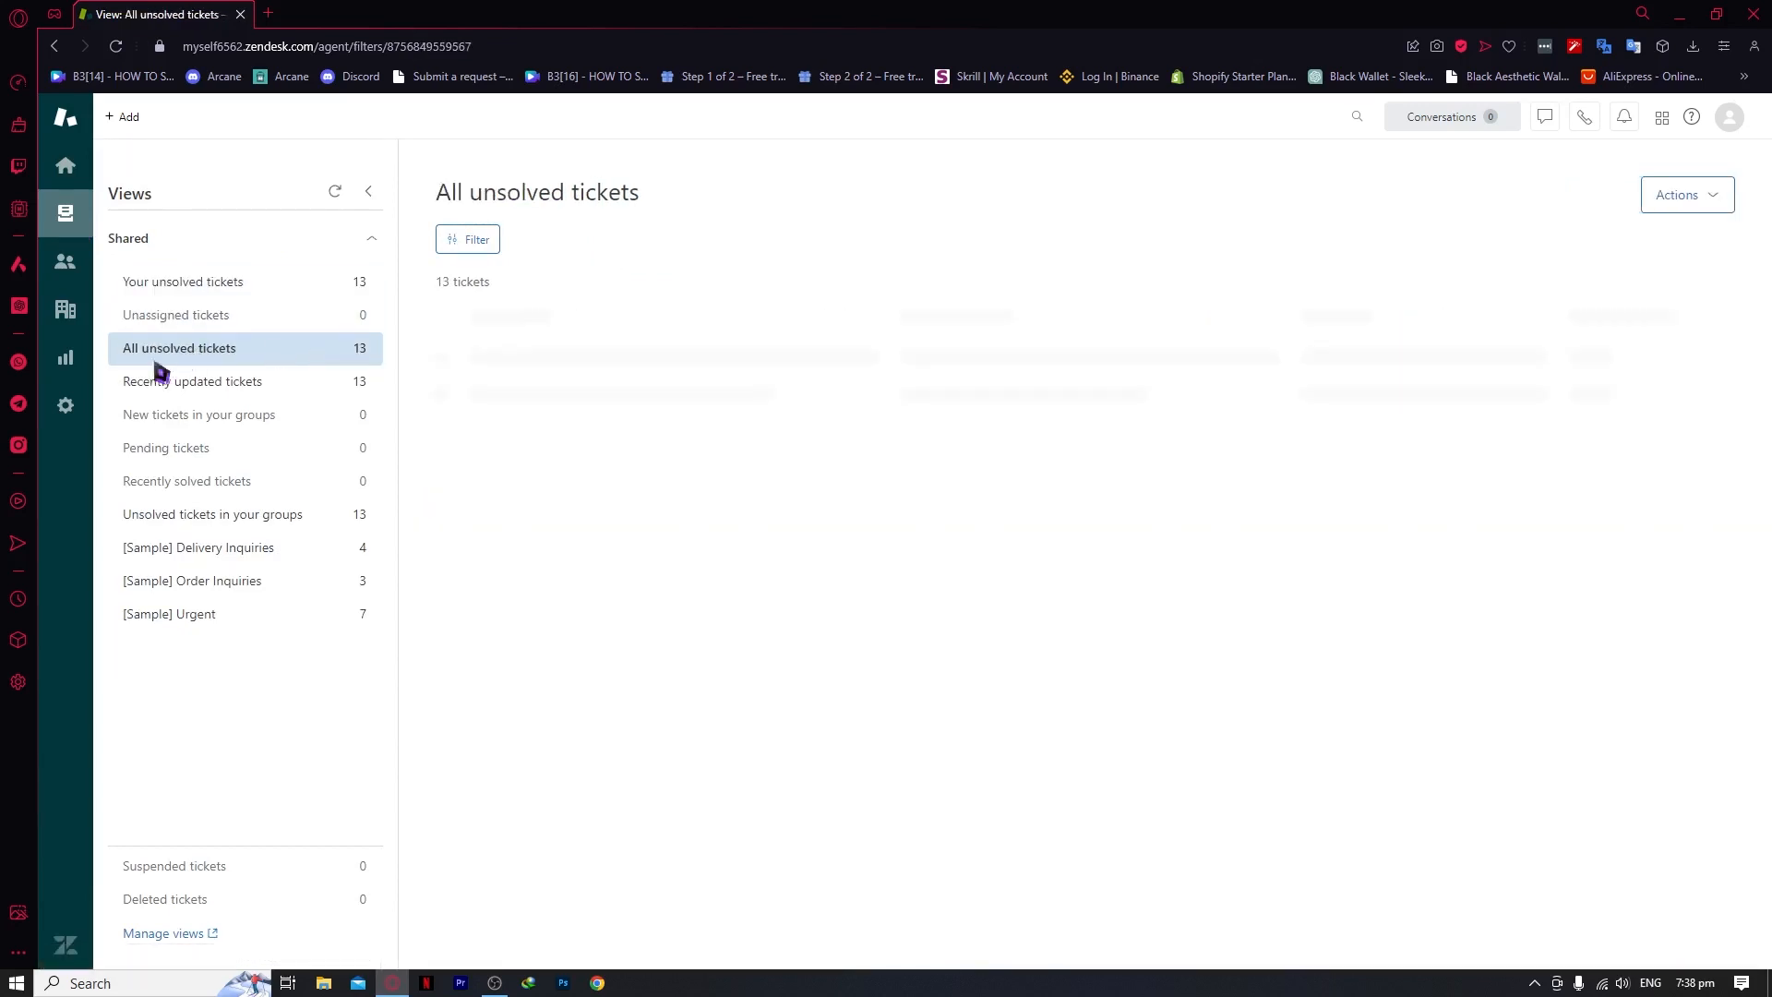
{"action": "left_click", "coordinate": [243, 391]}
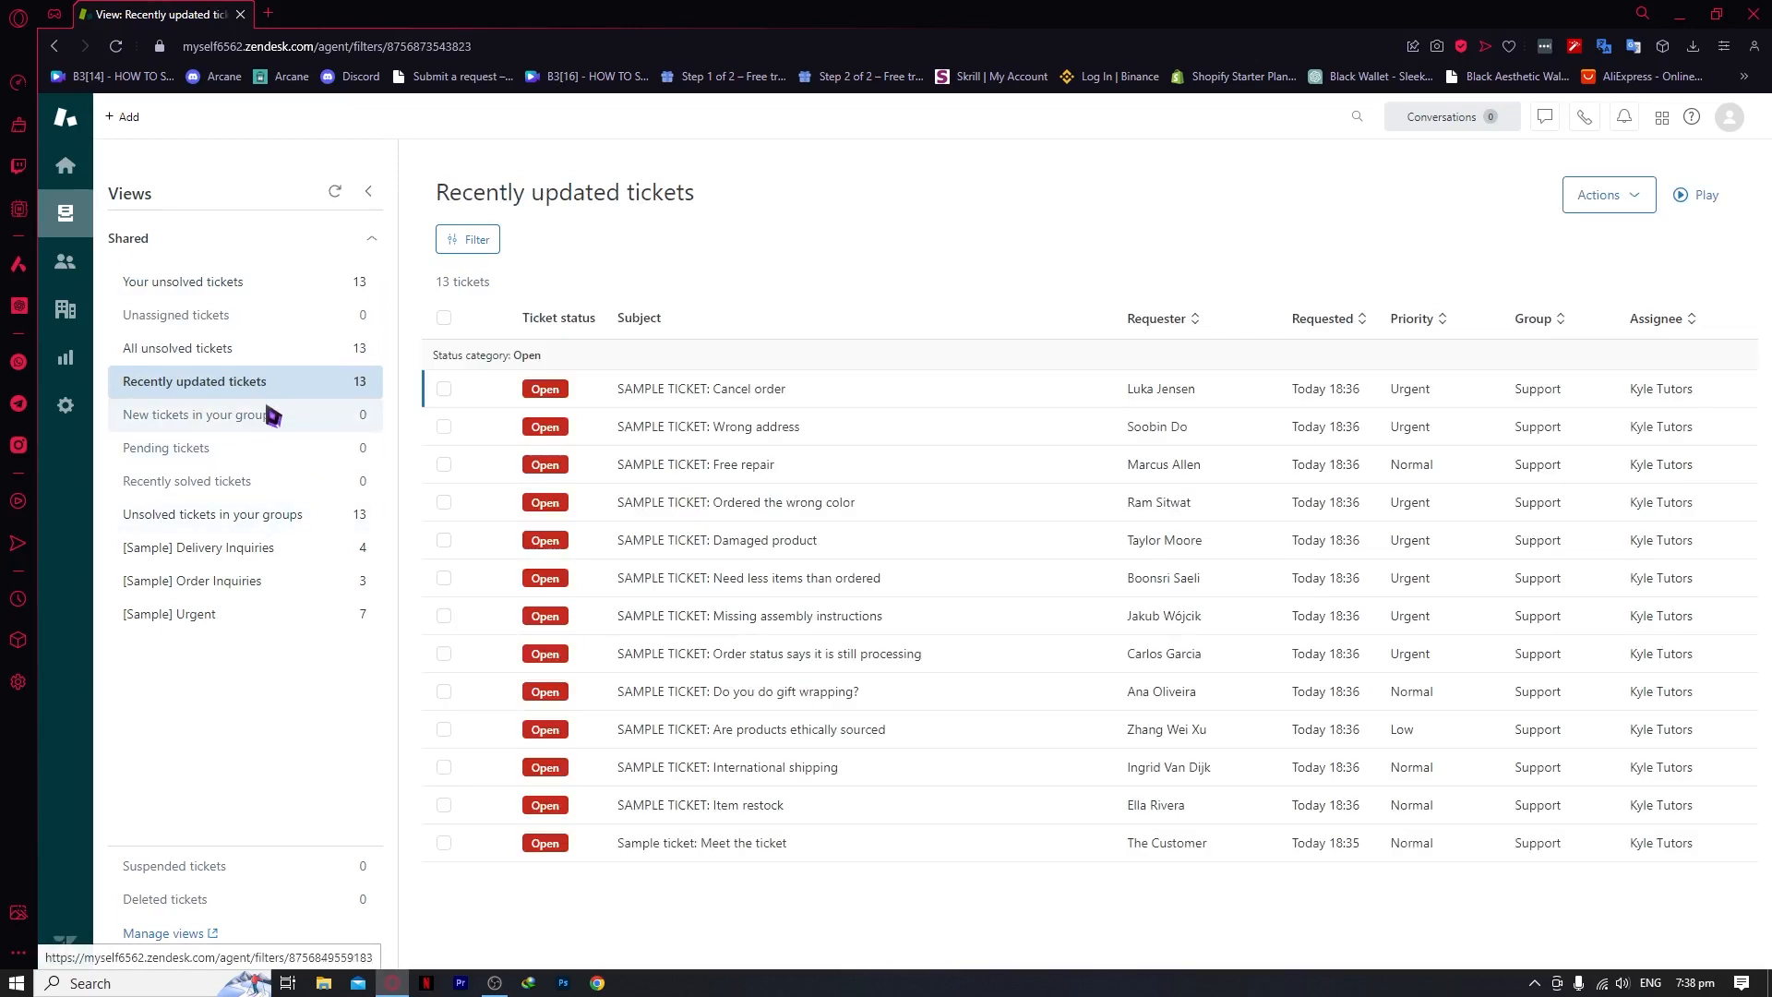
{"action": "left_click", "coordinate": [193, 283]}
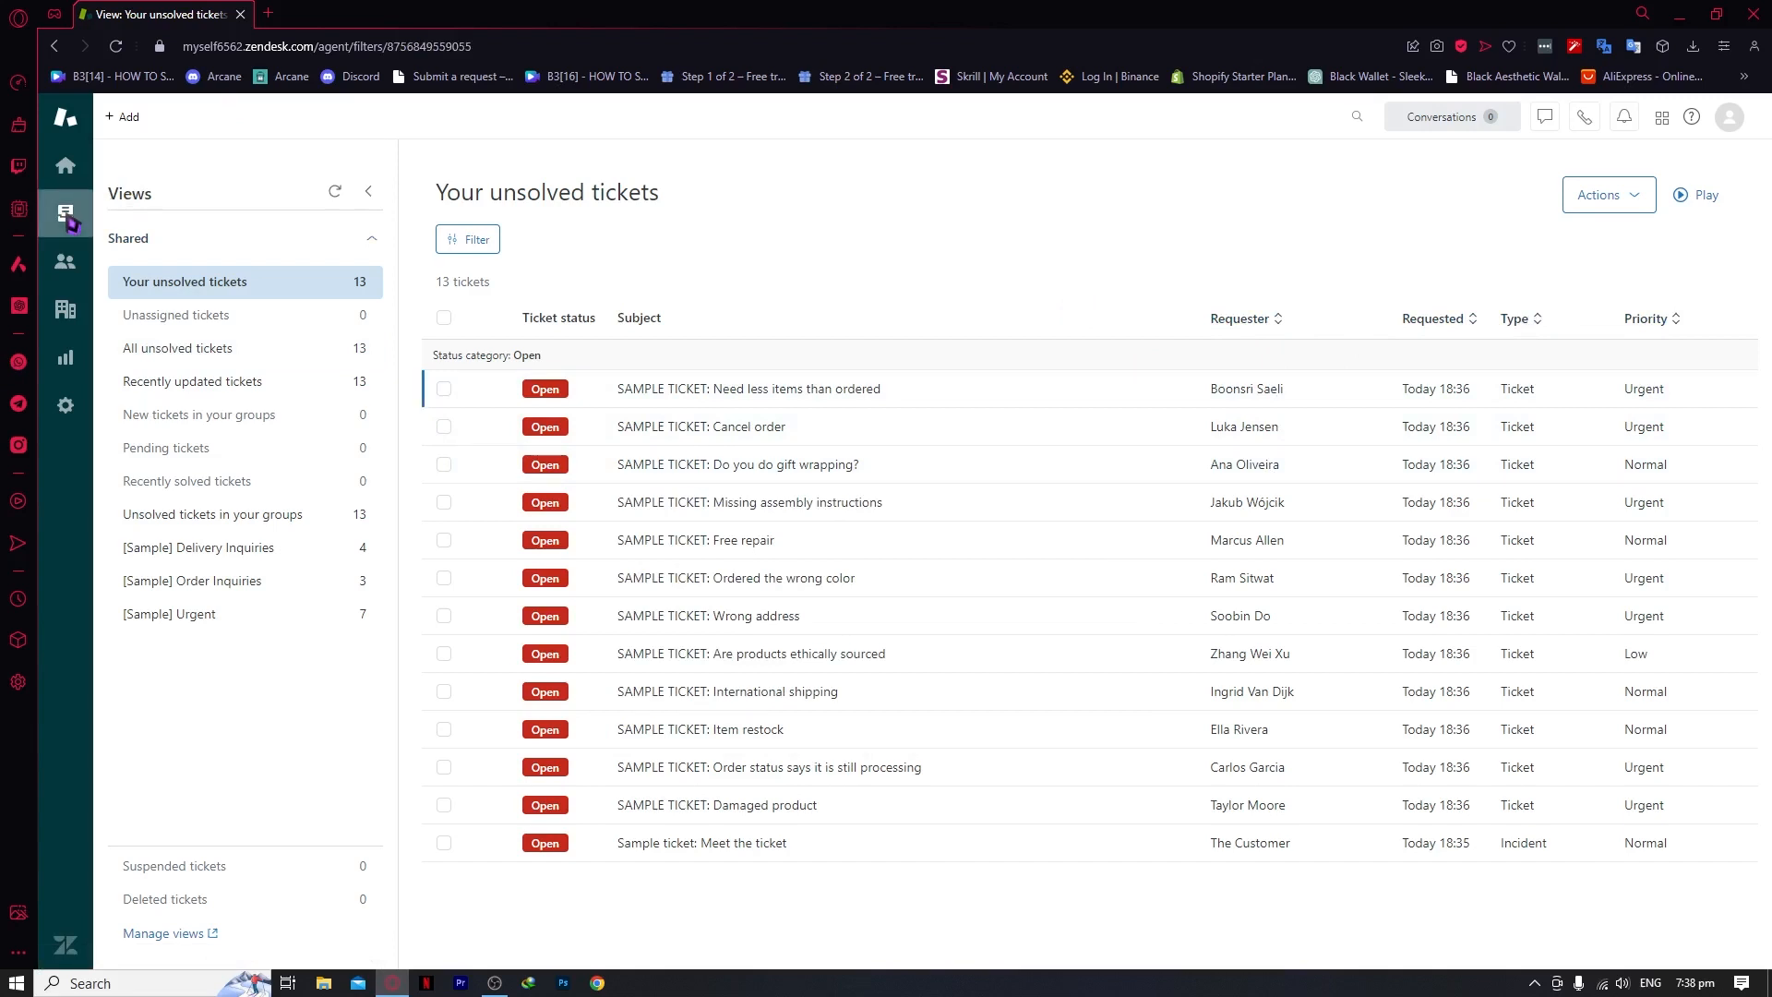
{"action": "left_click", "coordinate": [88, 274]}
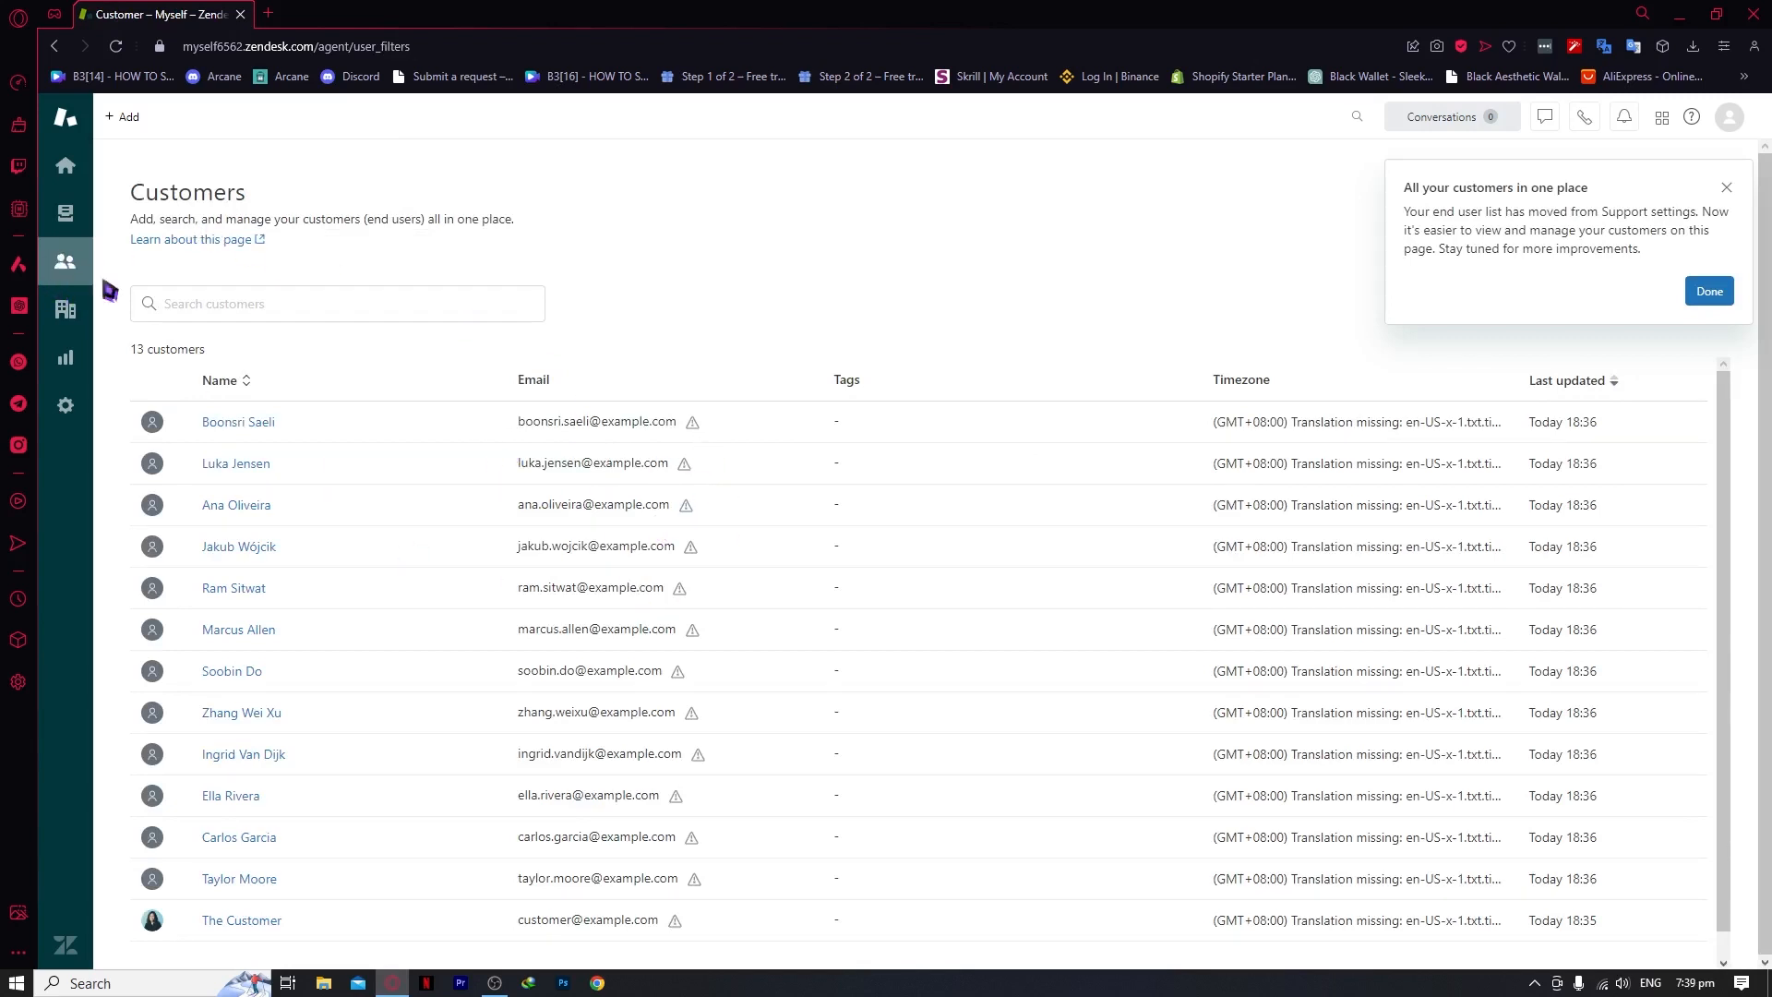
Dismiss the customers announcement and open then cancel the Add customer form
{"action": "left_click", "coordinate": [1726, 188]}
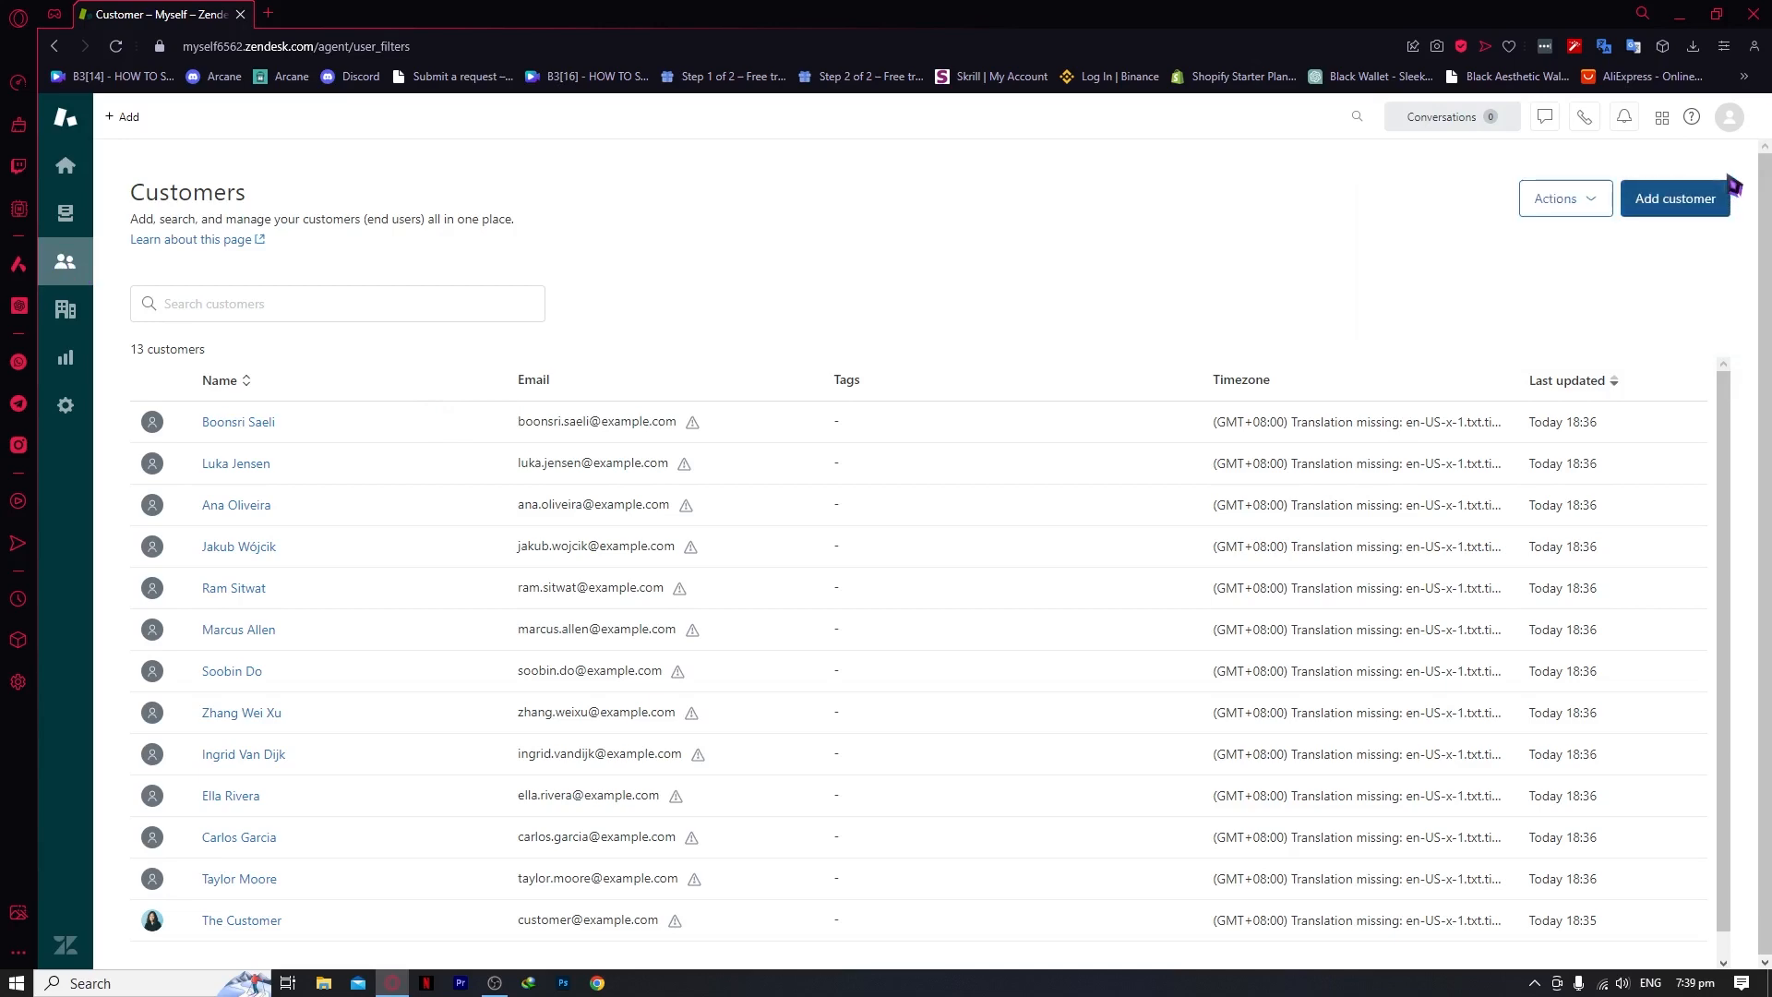
{"action": "left_click", "coordinate": [1682, 218]}
{"action": "left_click", "coordinate": [1128, 395]}
Check Actions > Bulk import, close the import page, and focus the customer search field
{"action": "left_click", "coordinate": [1586, 207]}
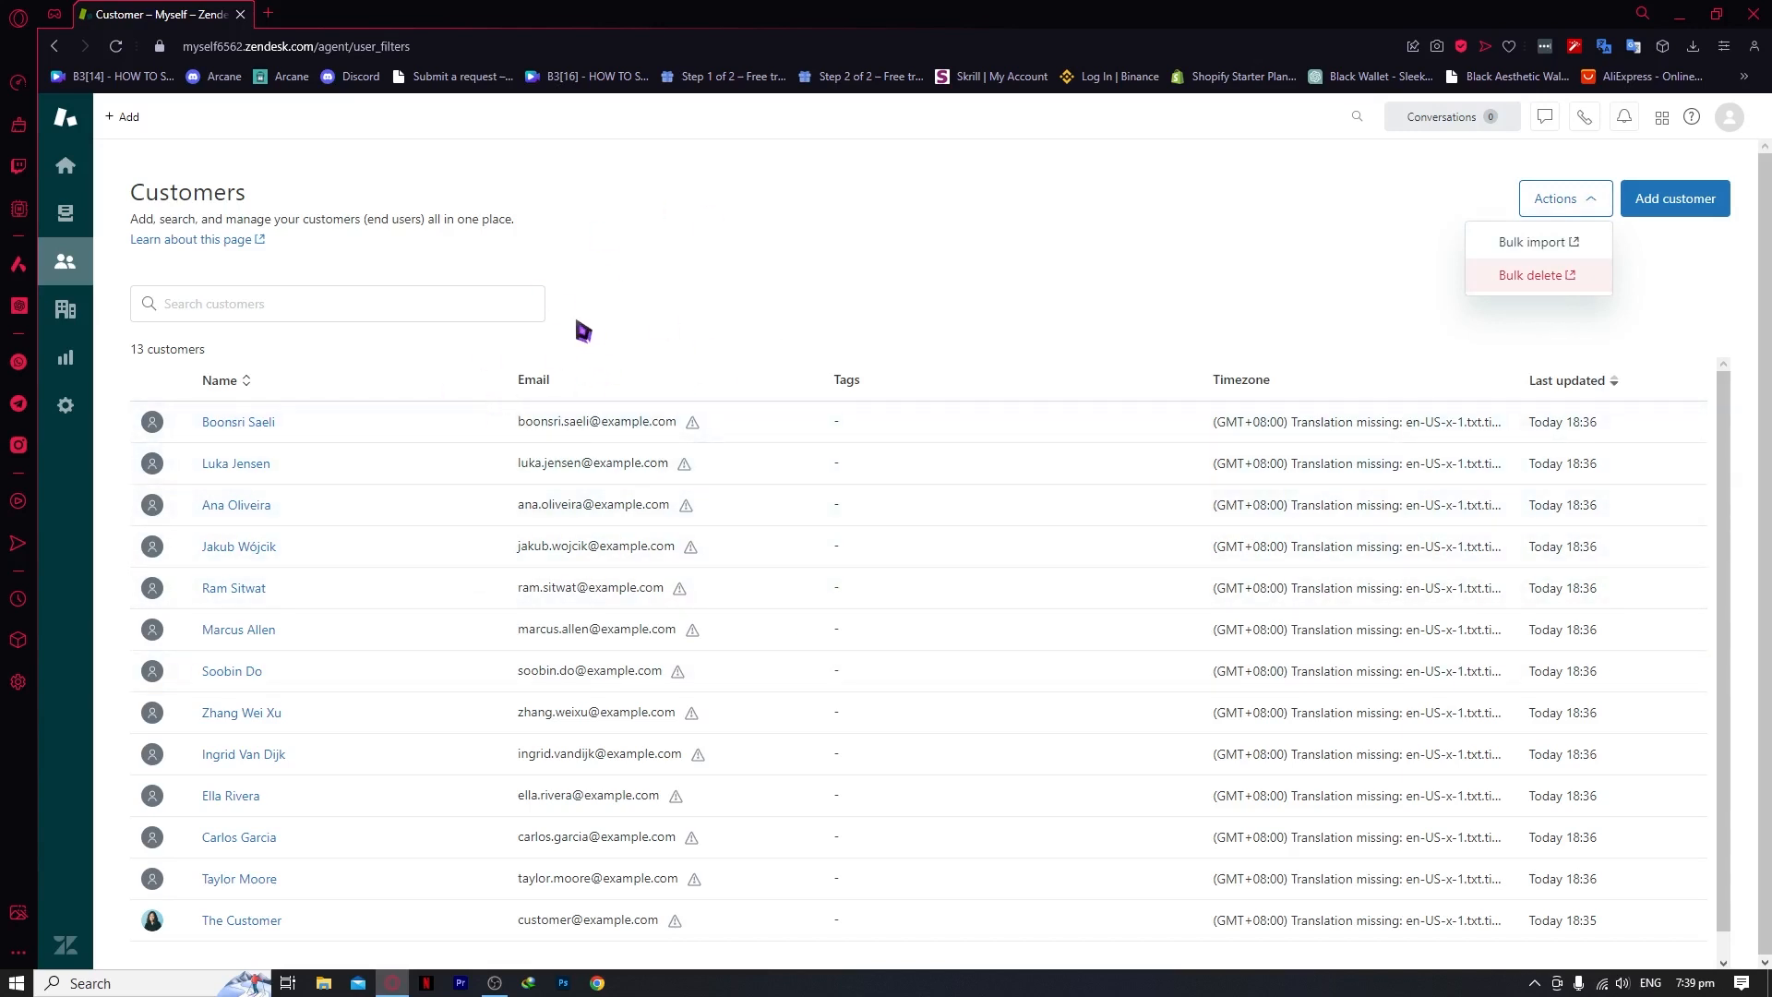
{"action": "scroll", "coordinate": [791, 514], "scroll_direction": "down", "scroll_amount": 1}
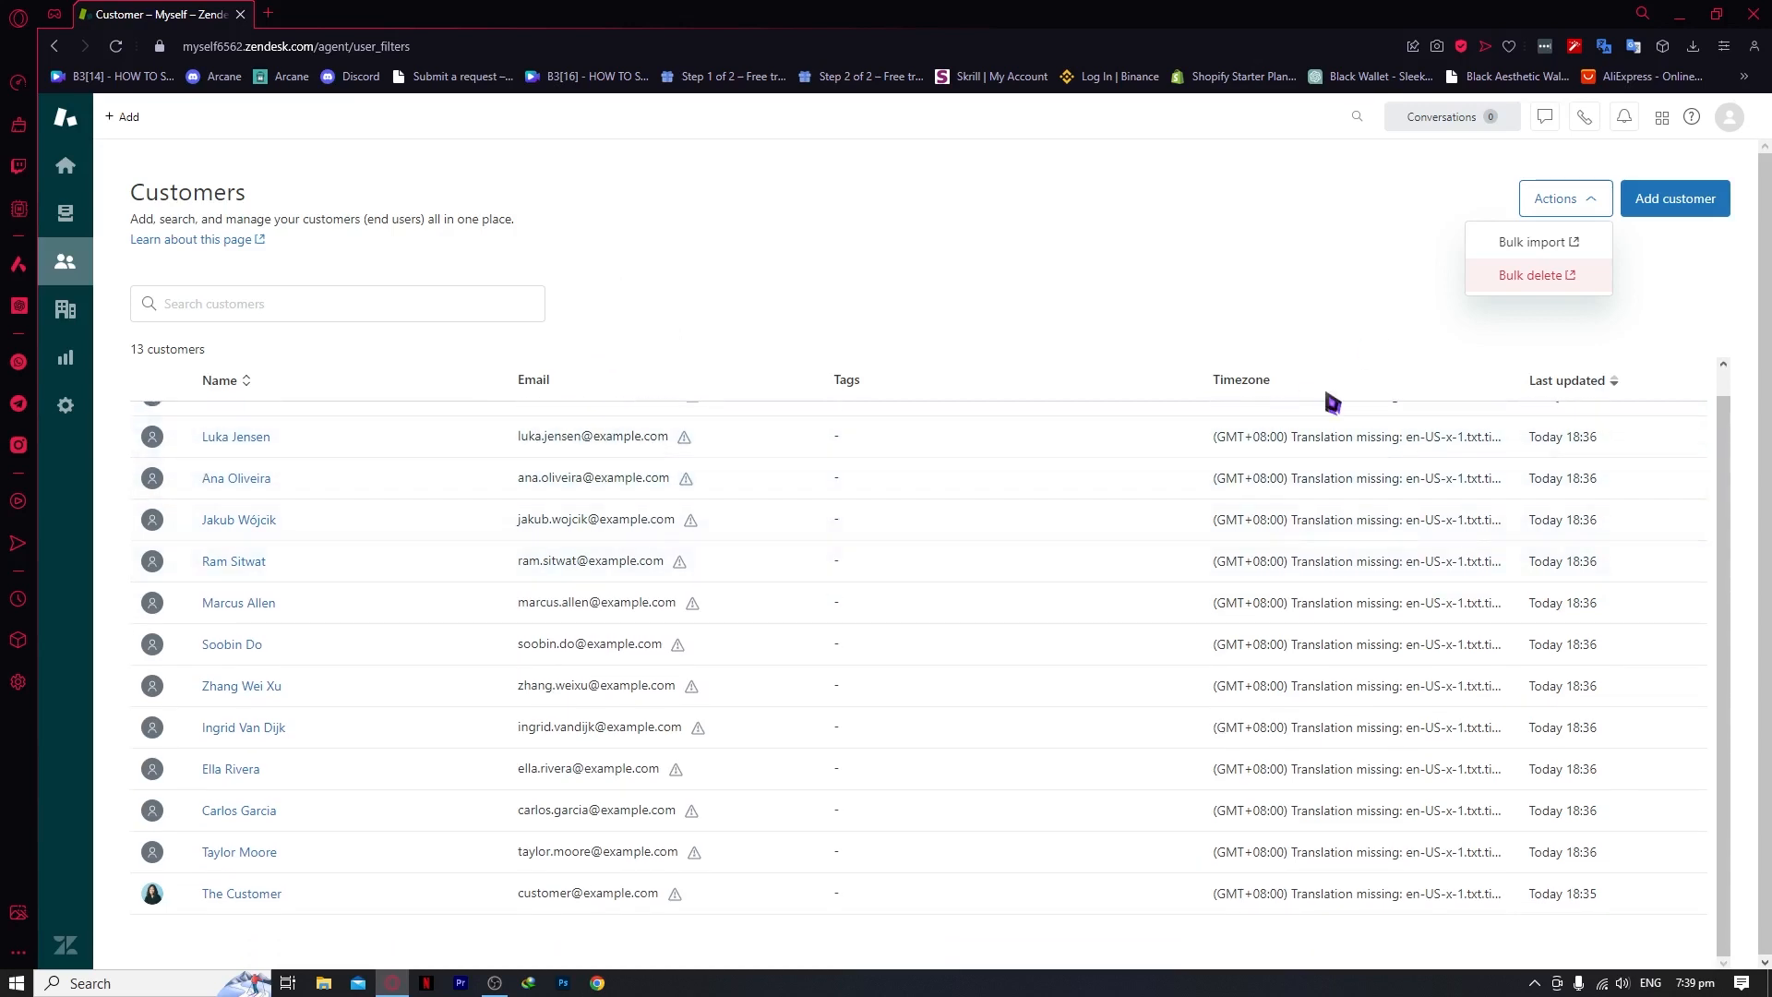
{"action": "left_click", "coordinate": [1569, 258]}
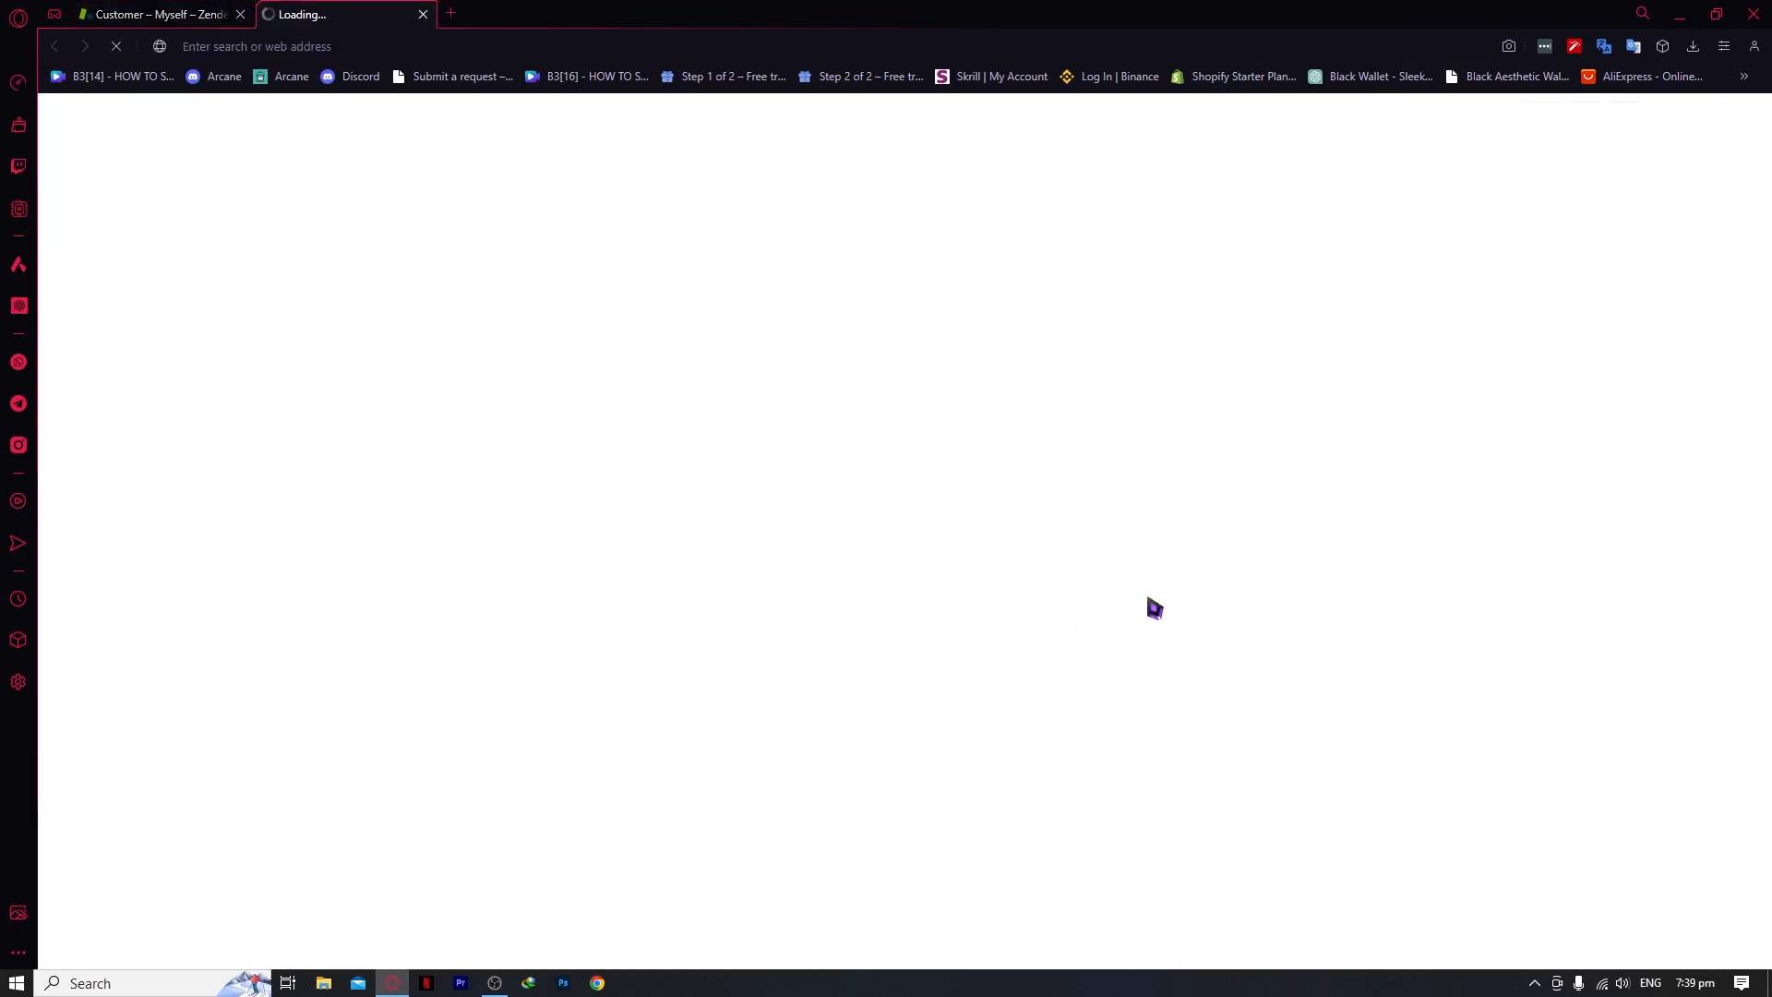
{"action": "left_click", "coordinate": [429, 16]}
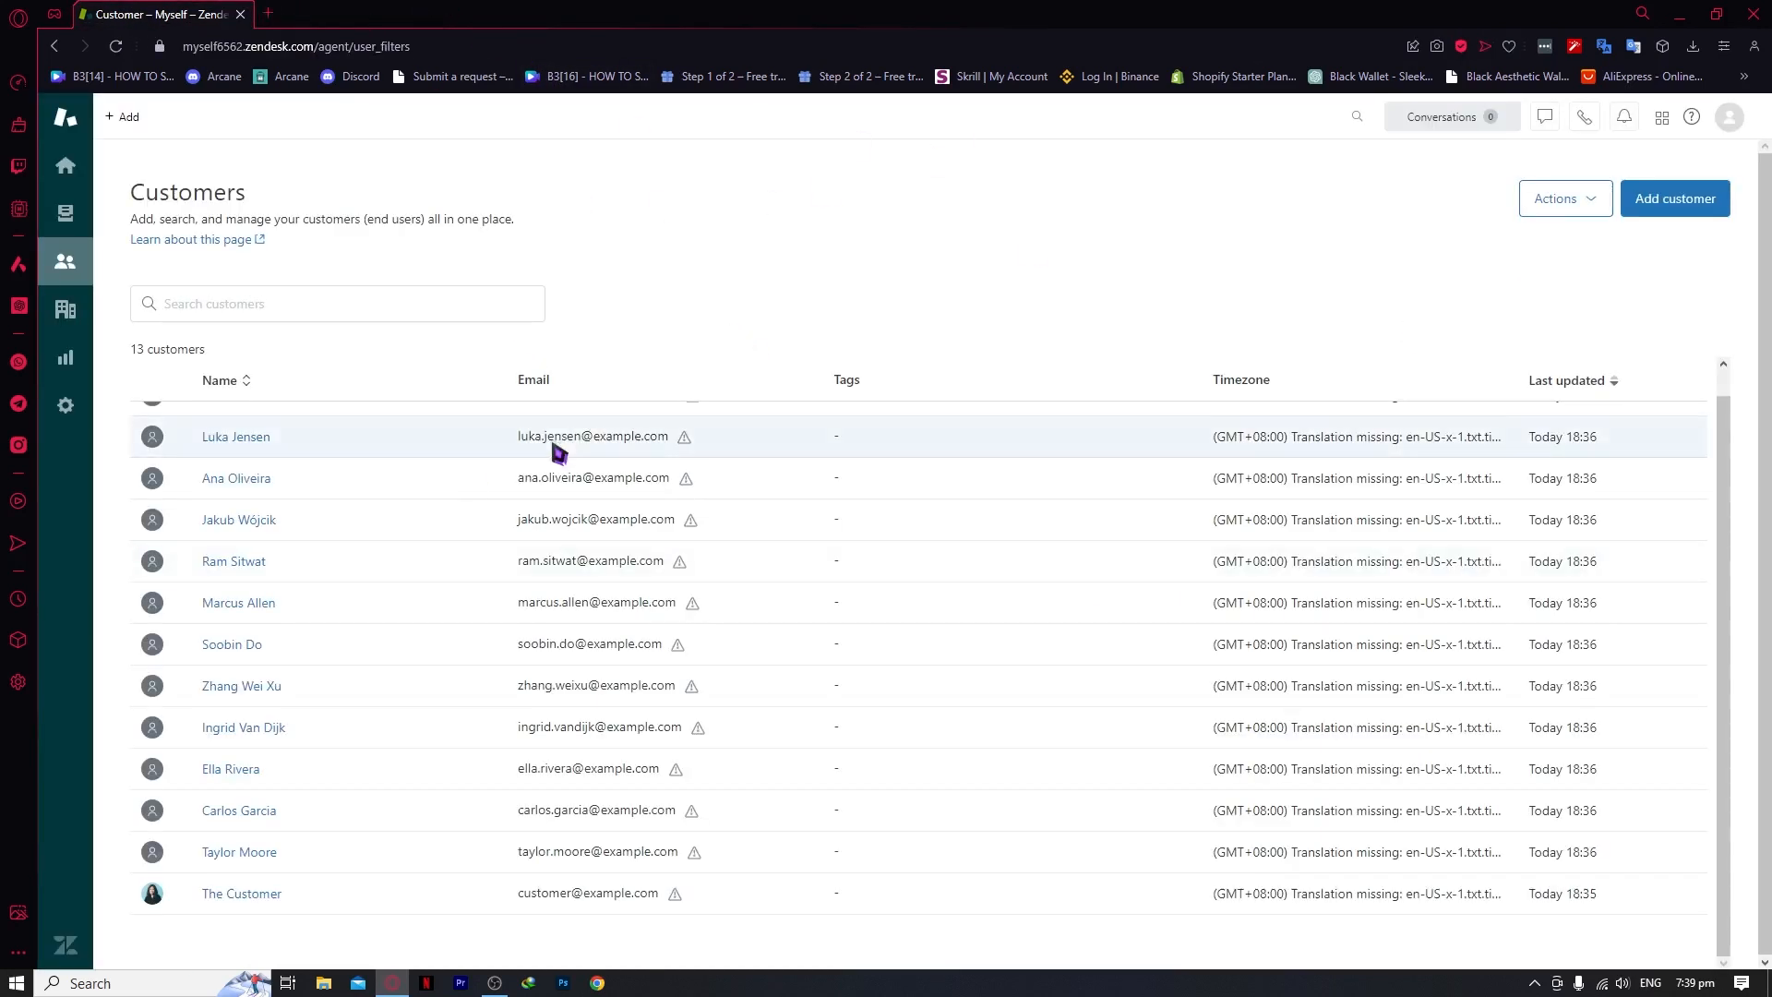
{"action": "scroll", "coordinate": [554, 446], "scroll_direction": "up", "scroll_amount": 1}
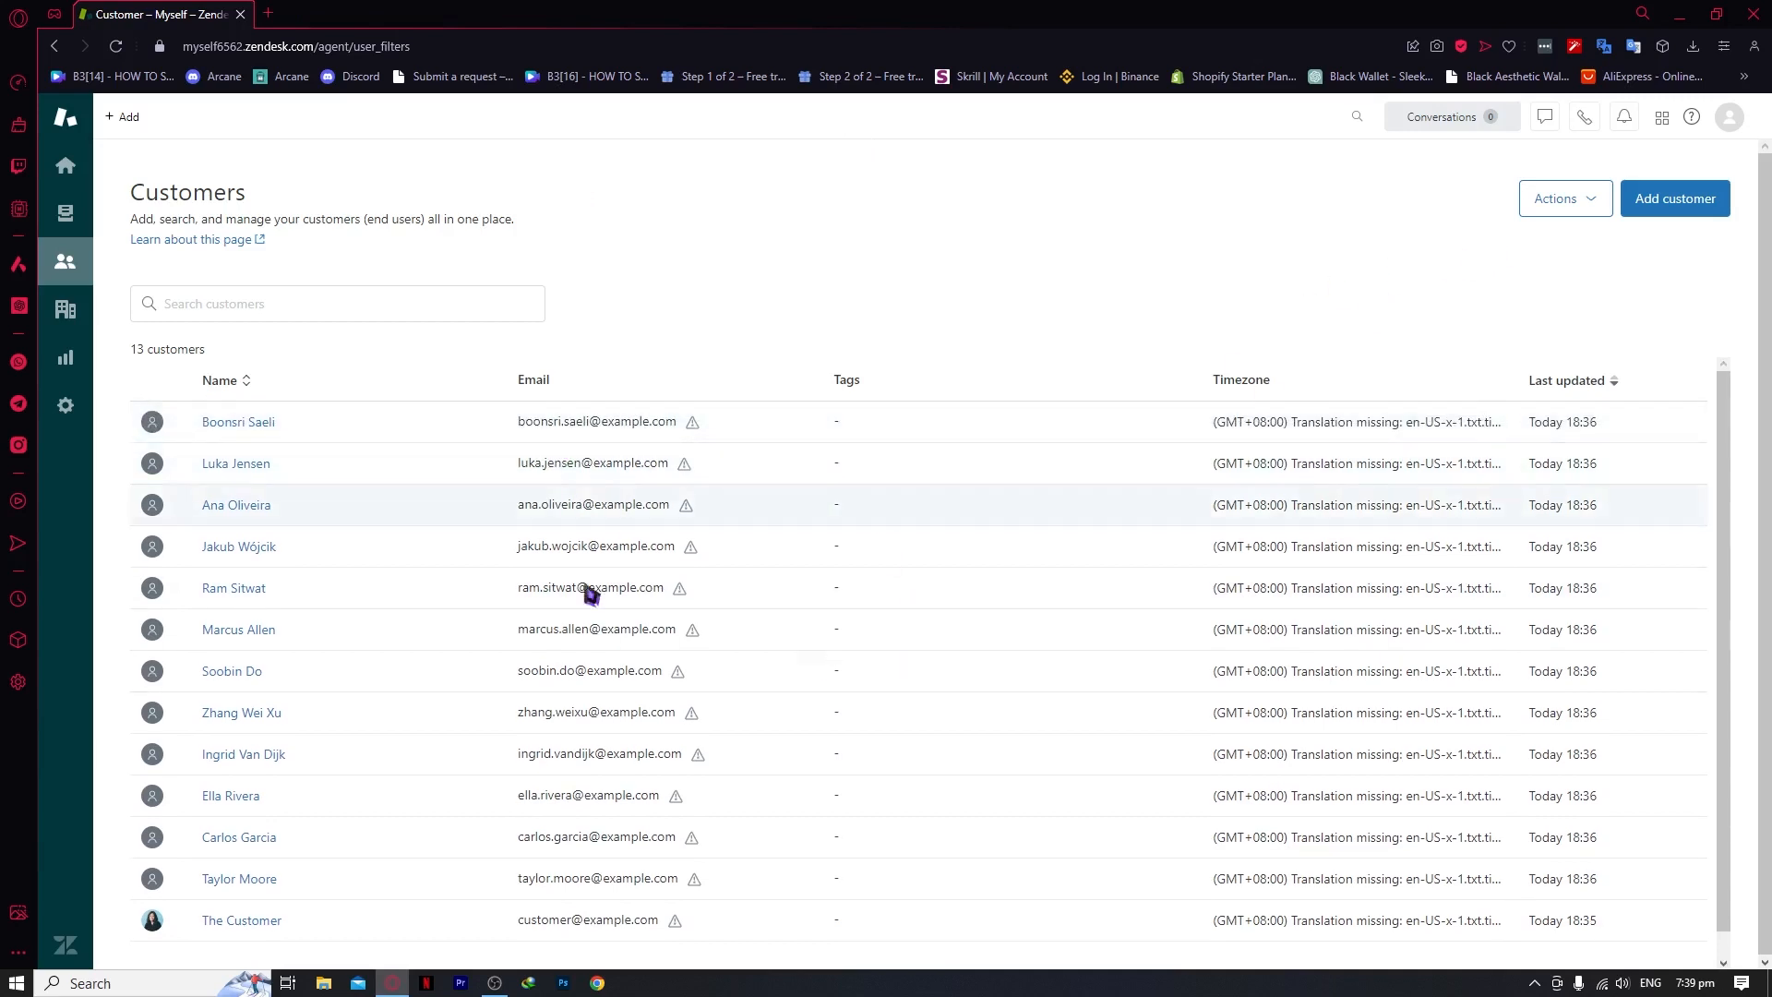
{"action": "scroll", "coordinate": [680, 673], "scroll_direction": "down", "scroll_amount": 1}
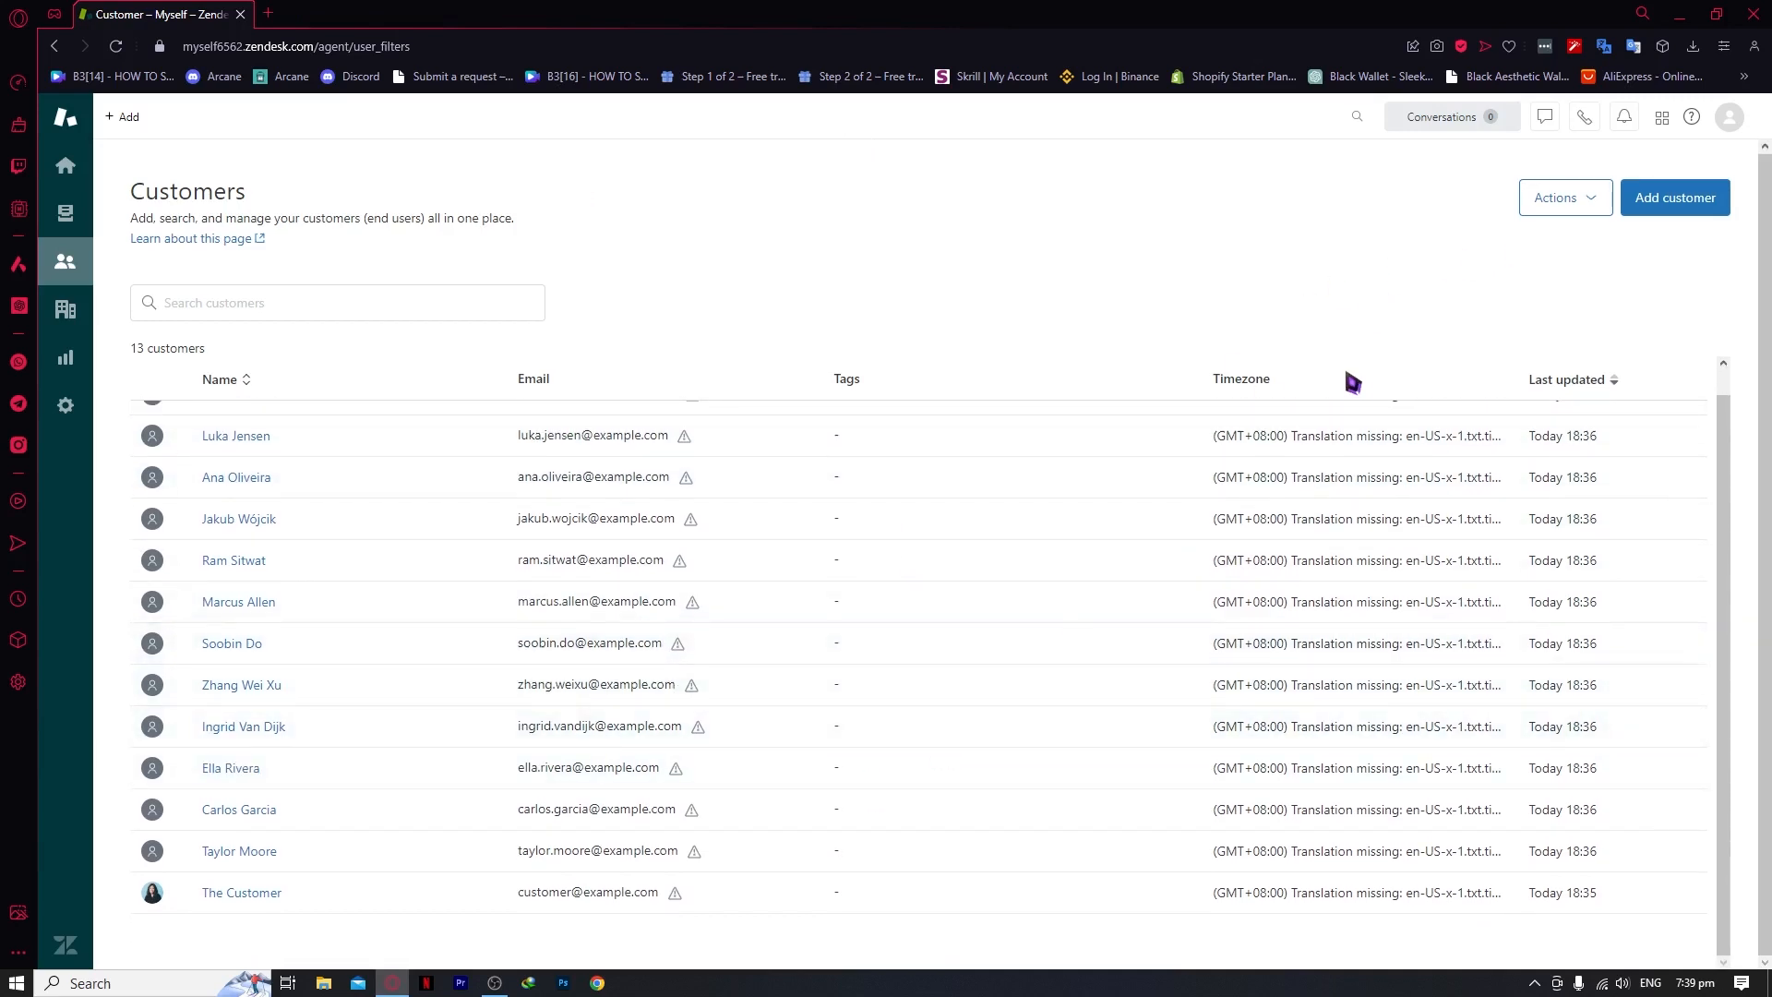
{"action": "left_click", "coordinate": [198, 300]}
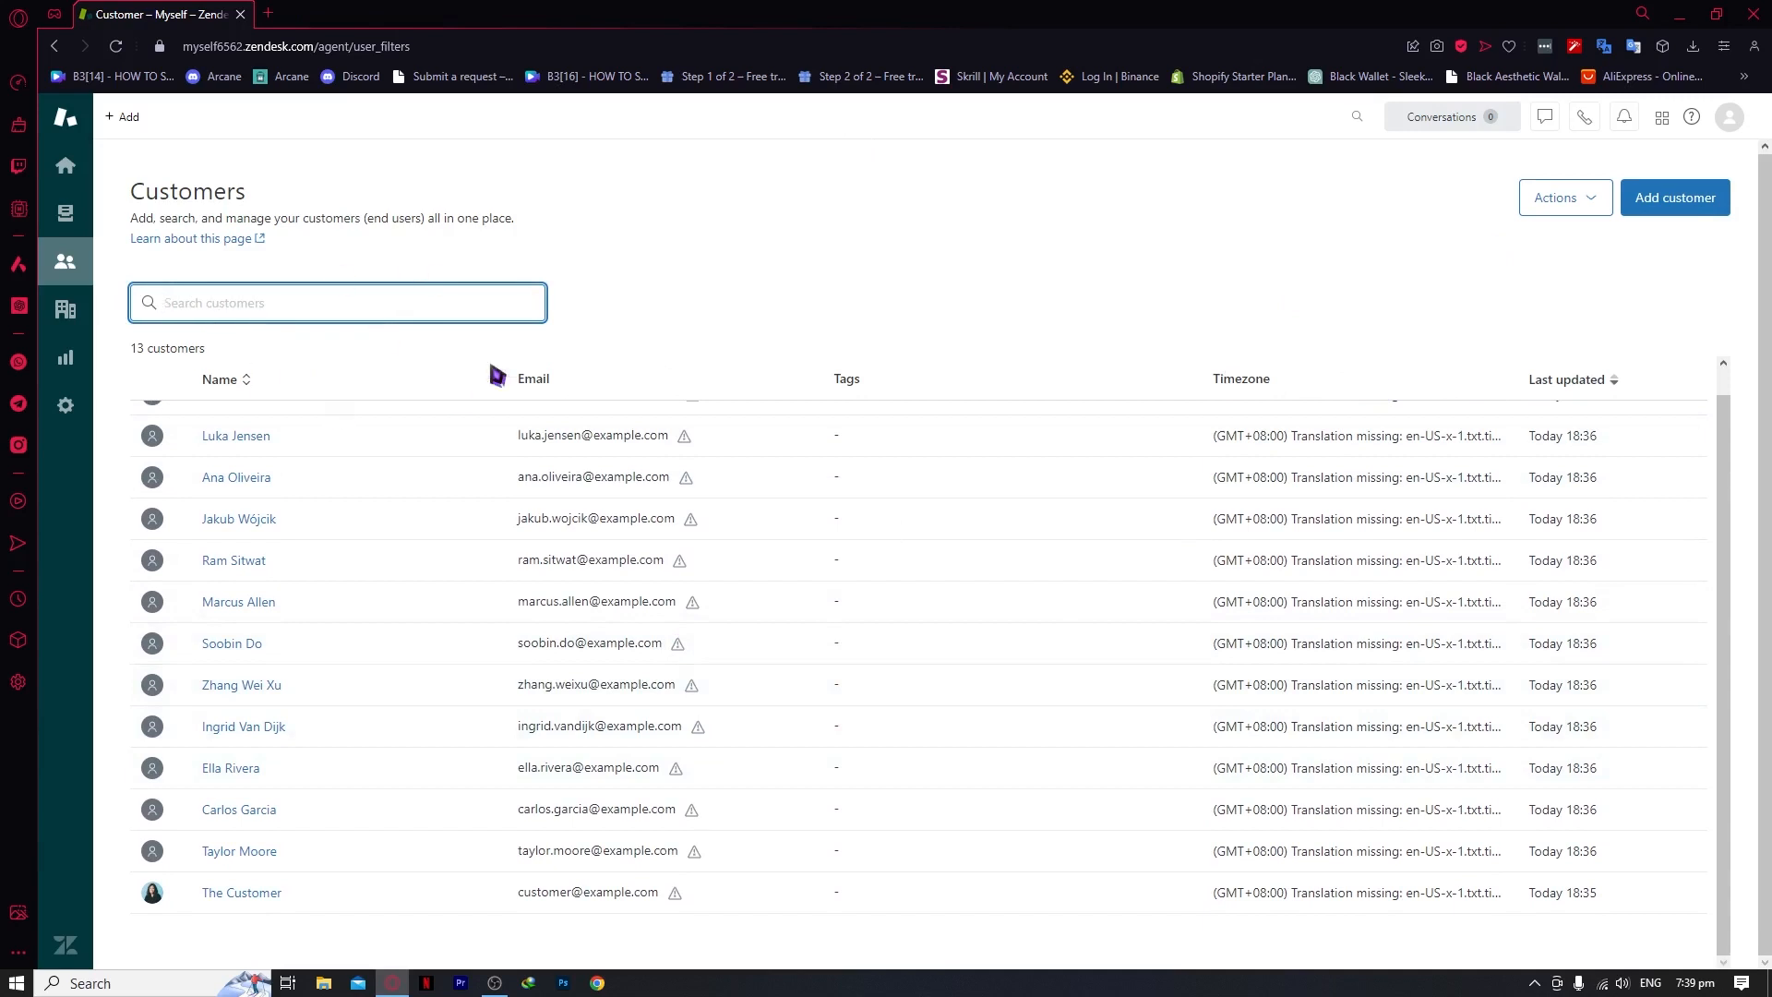
{"action": "scroll", "coordinate": [397, 360], "scroll_direction": "up", "scroll_amount": 1}
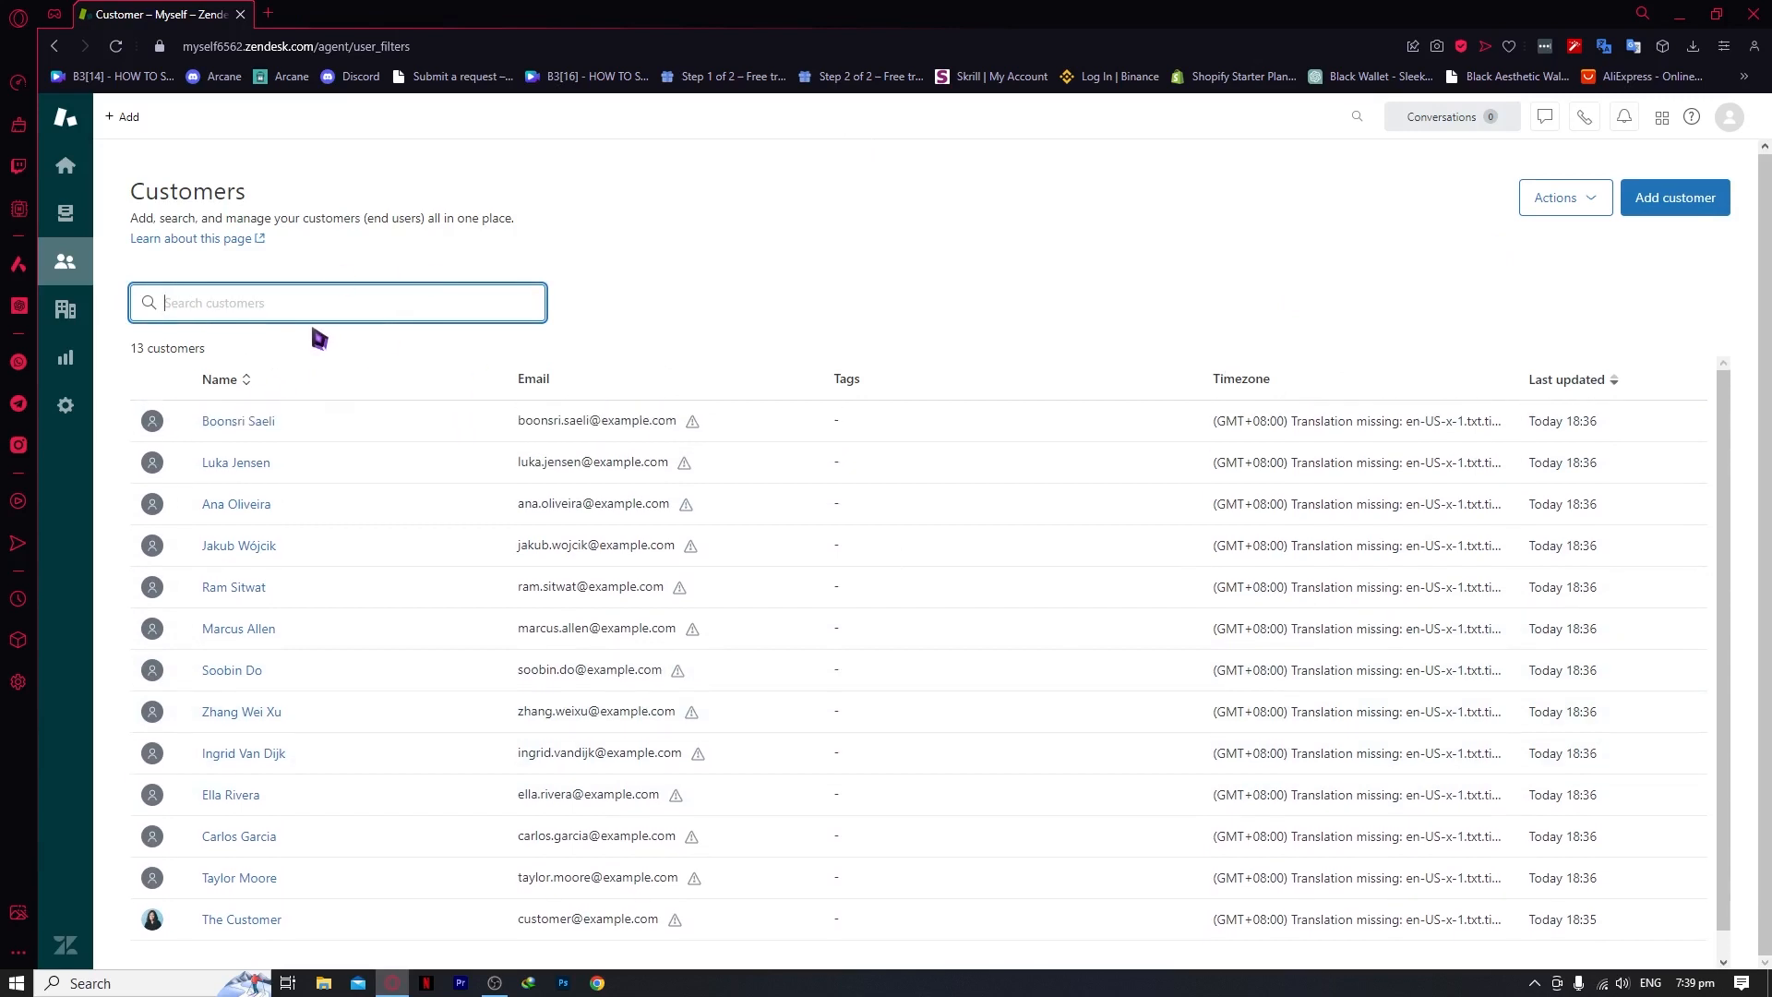
Open Organizations, read the 'All your organizations in one place' notice, and dismiss it
{"action": "left_click", "coordinate": [66, 311]}
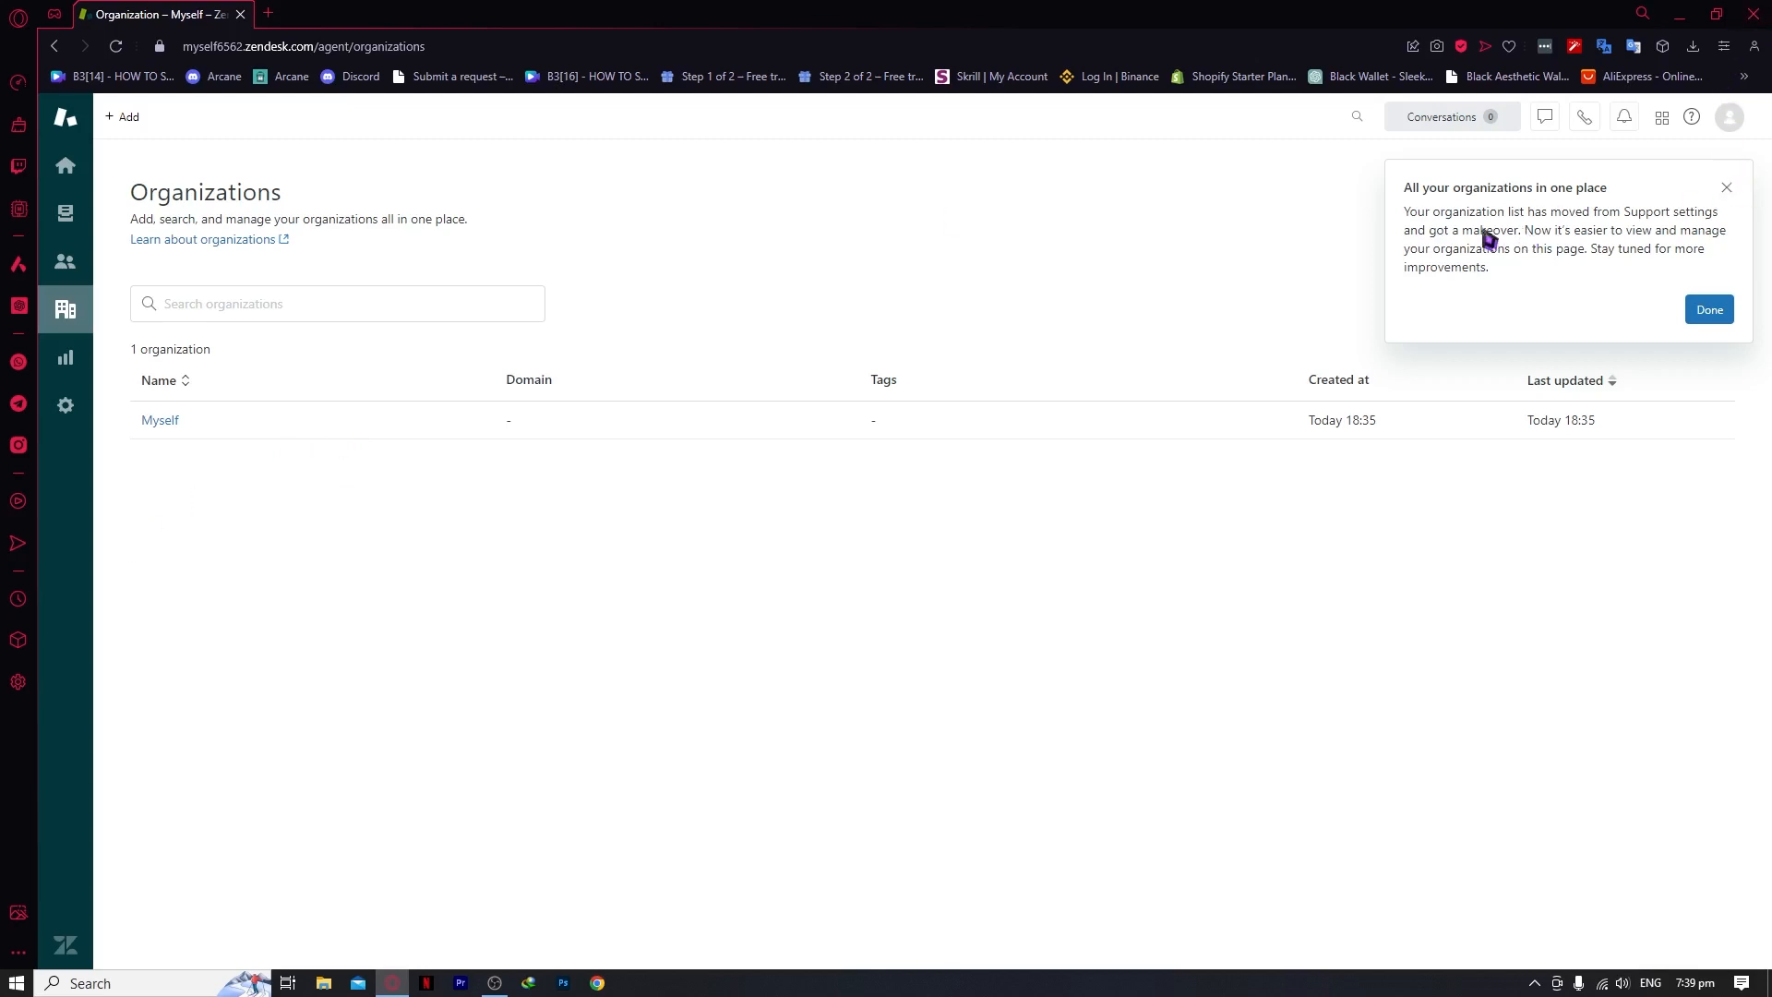
{"action": "left_click_drag", "start_coordinate": [1445, 189], "coordinate": [1555, 201]}
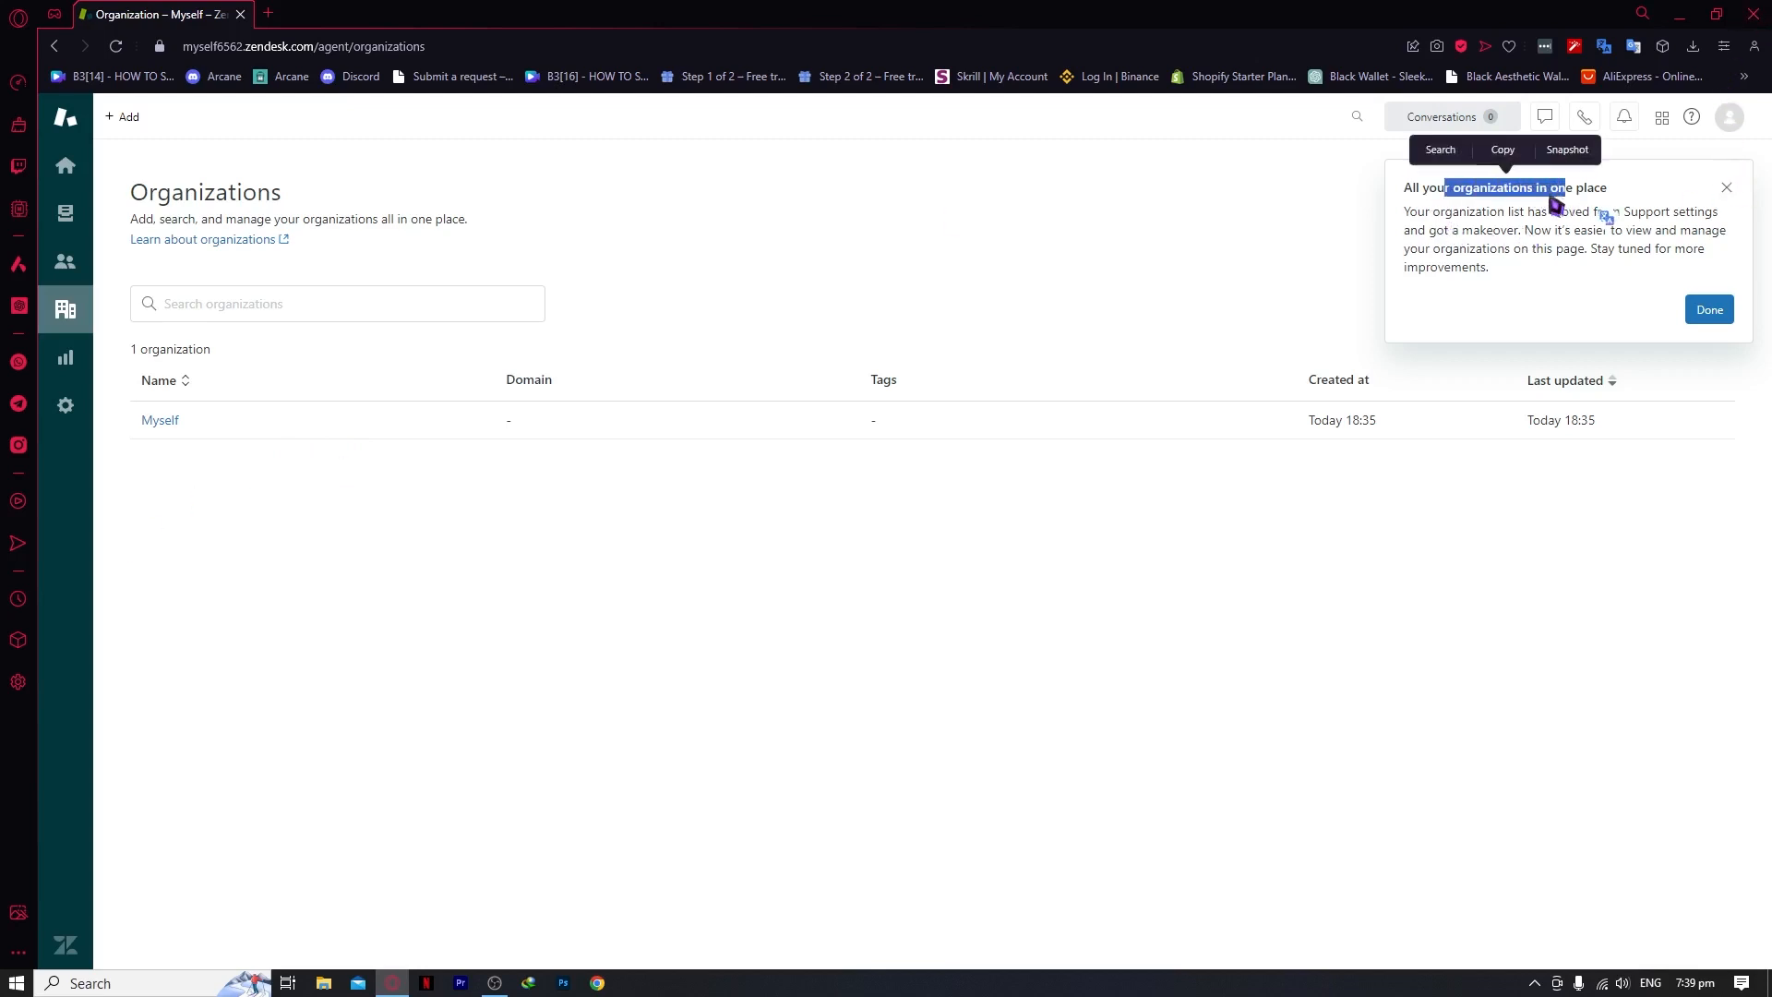
{"action": "left_click_drag", "start_coordinate": [1431, 212], "coordinate": [1622, 274]}
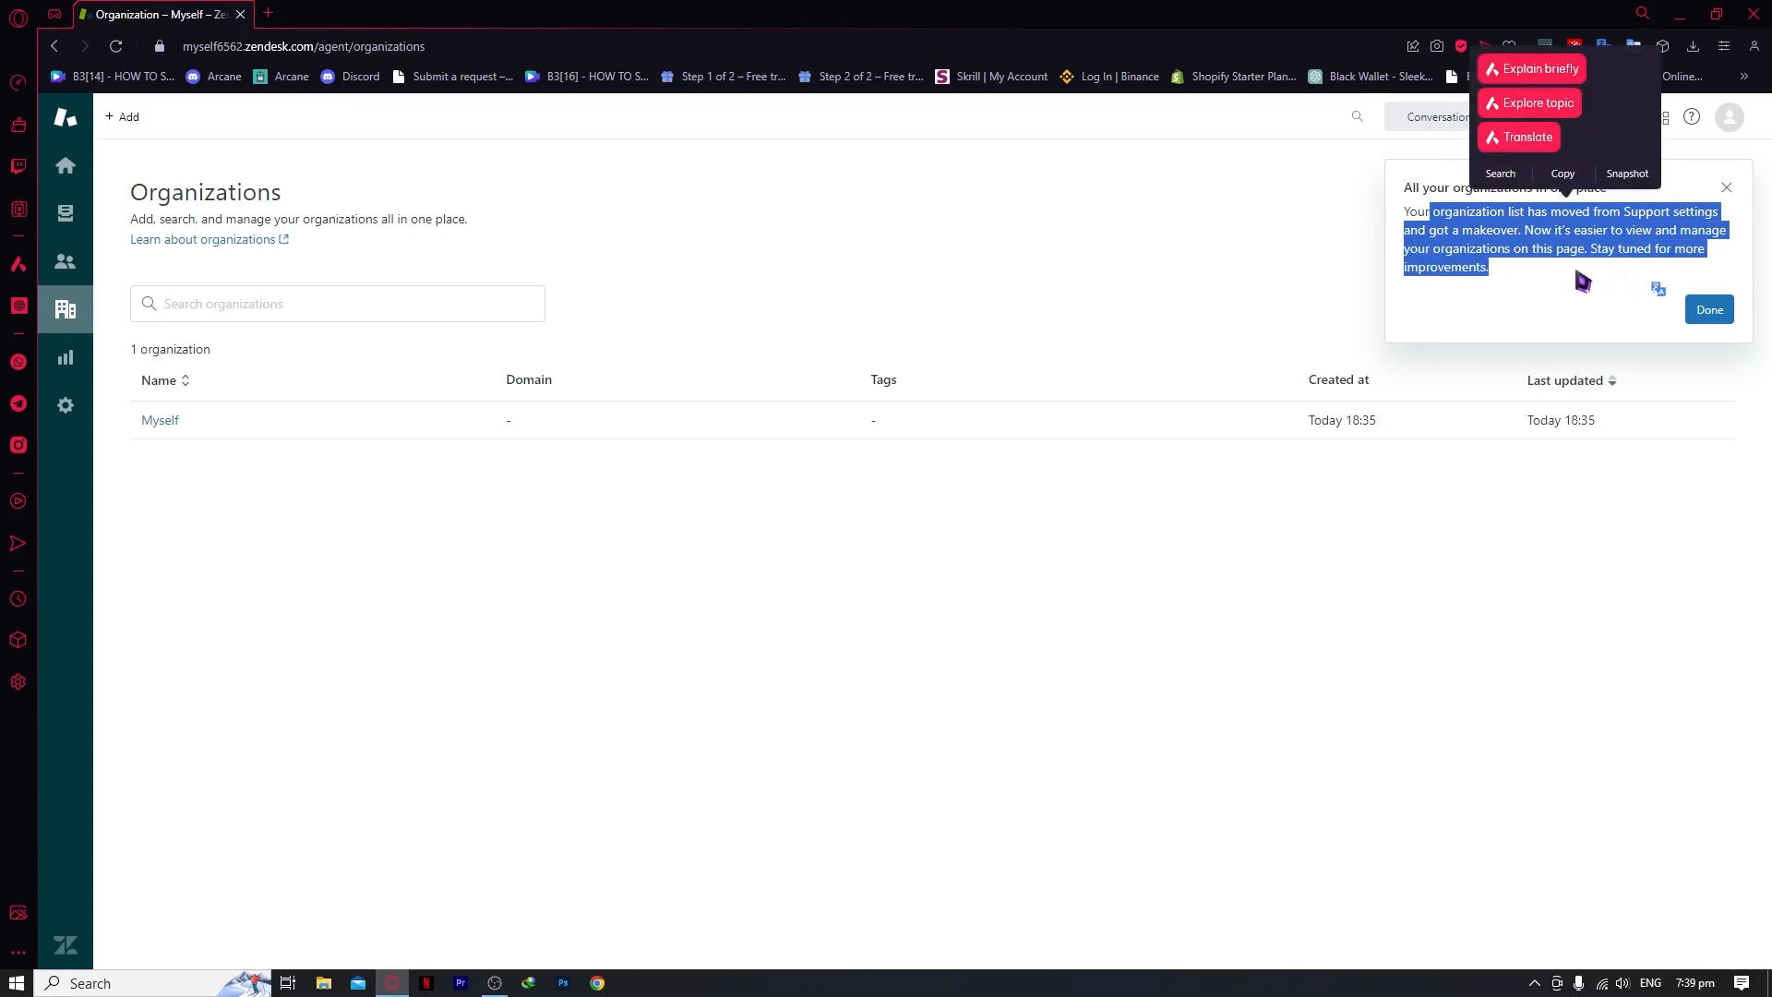
{"action": "left_click", "coordinate": [1454, 514]}
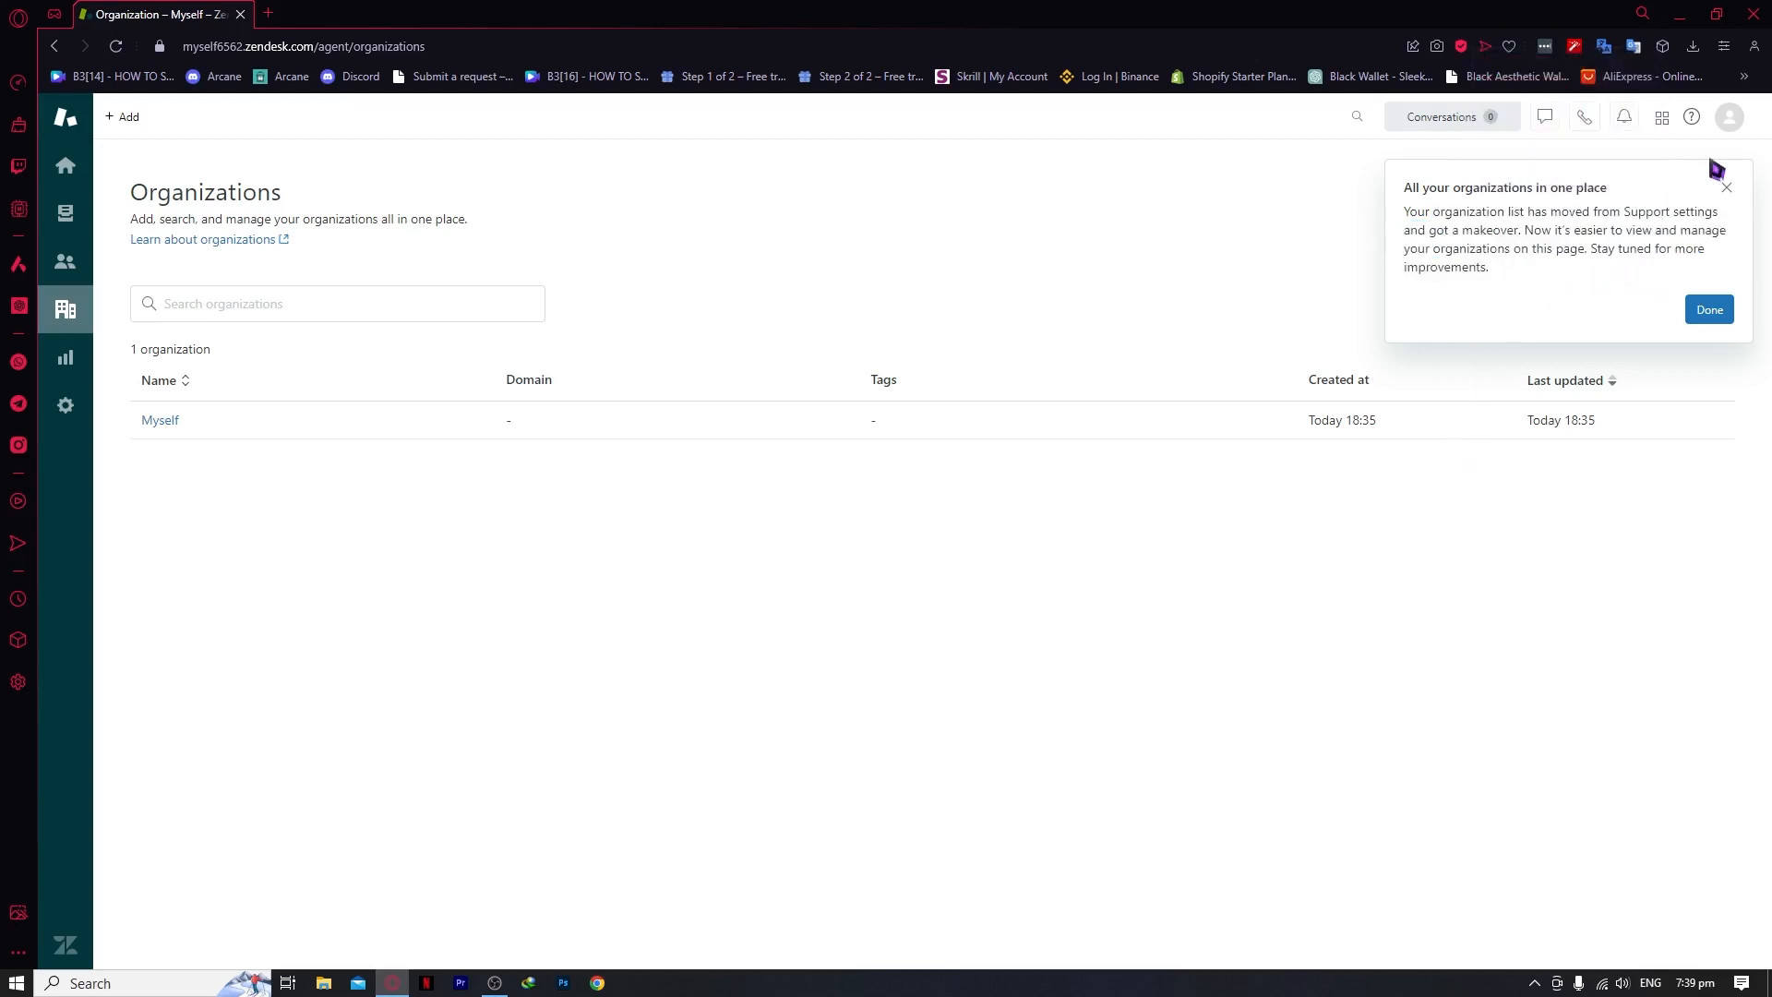
{"action": "left_click", "coordinate": [1727, 187]}
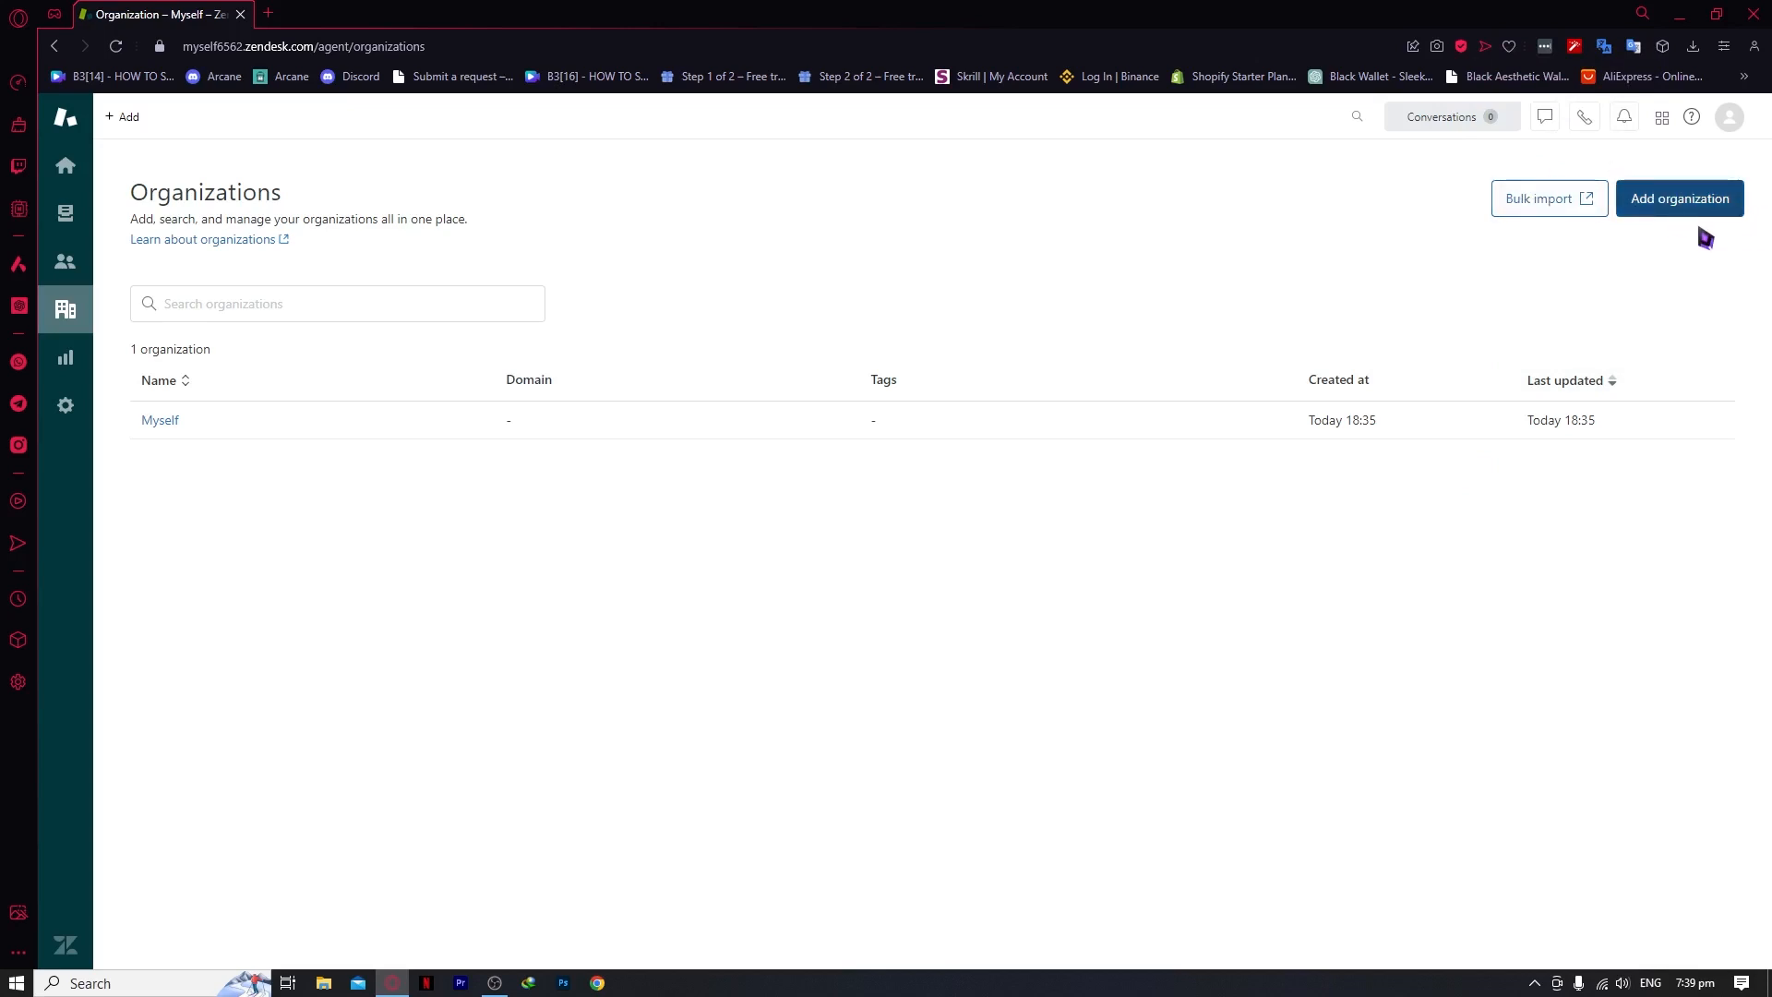
Check the Your unsolved tickets view's Actions list, then Play the view to open ticket #13
{"action": "left_click", "coordinate": [72, 198]}
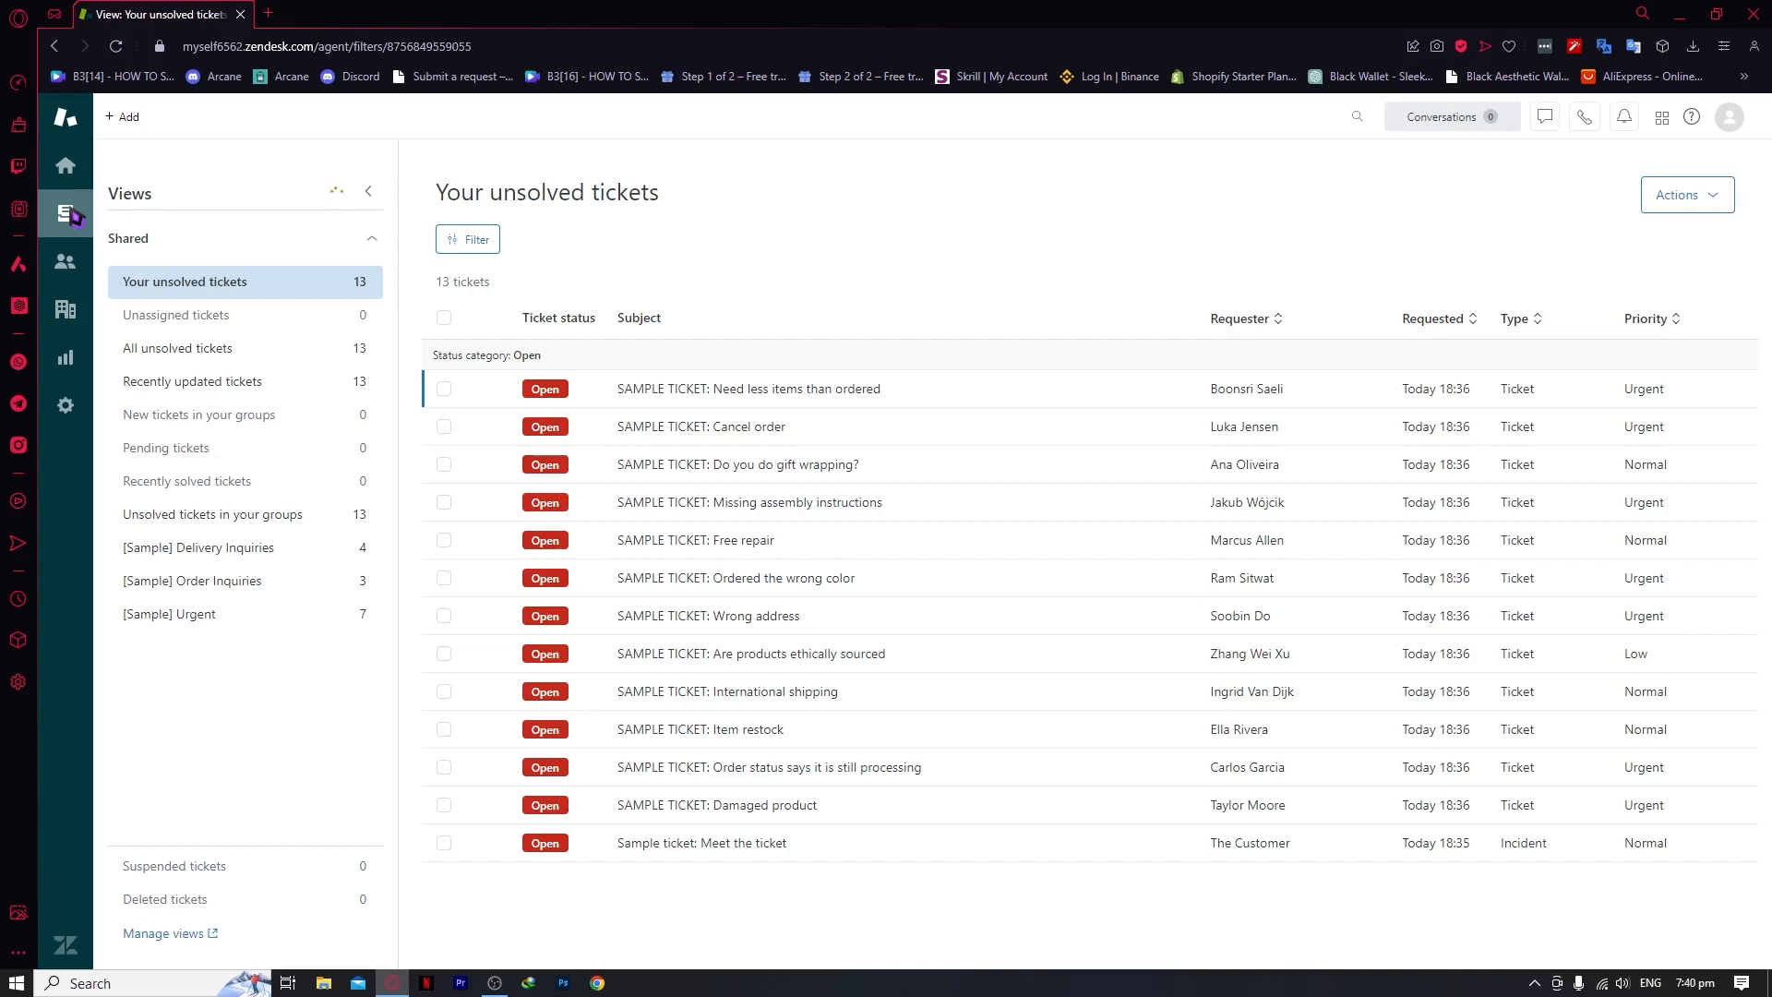
{"action": "left_click", "coordinate": [1606, 194]}
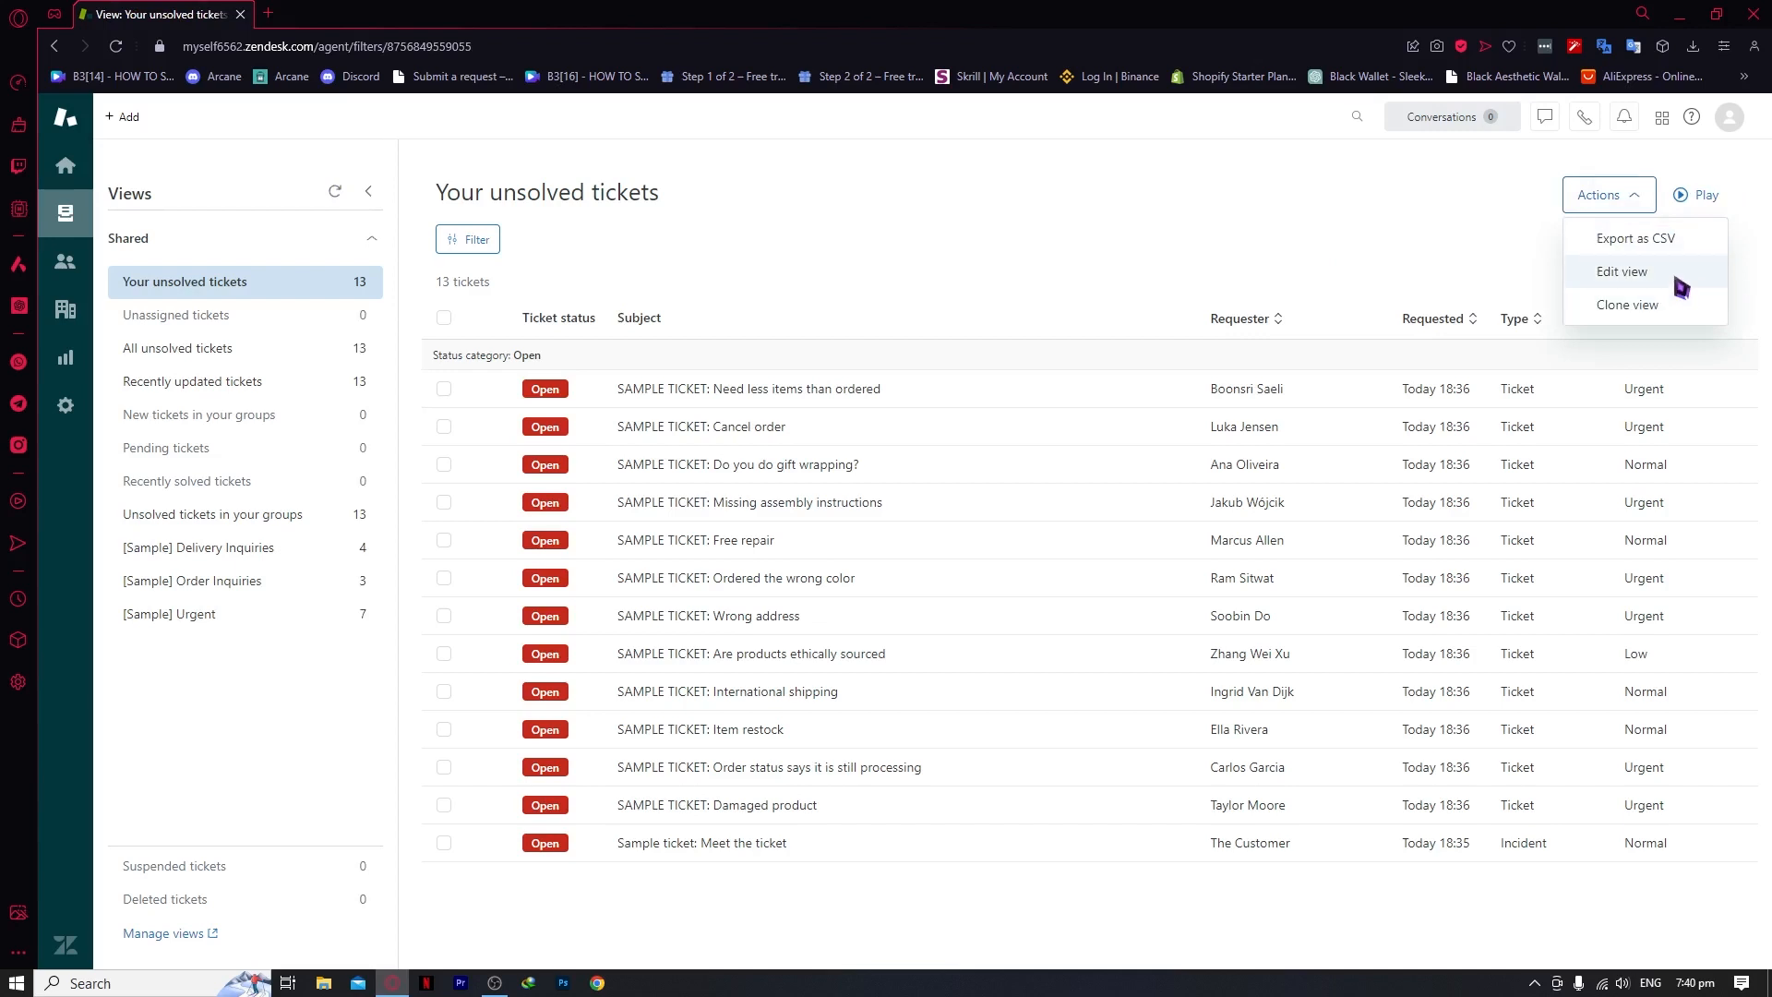
{"action": "left_click", "coordinate": [1701, 201]}
{"action": "left_click", "coordinate": [1705, 196]}
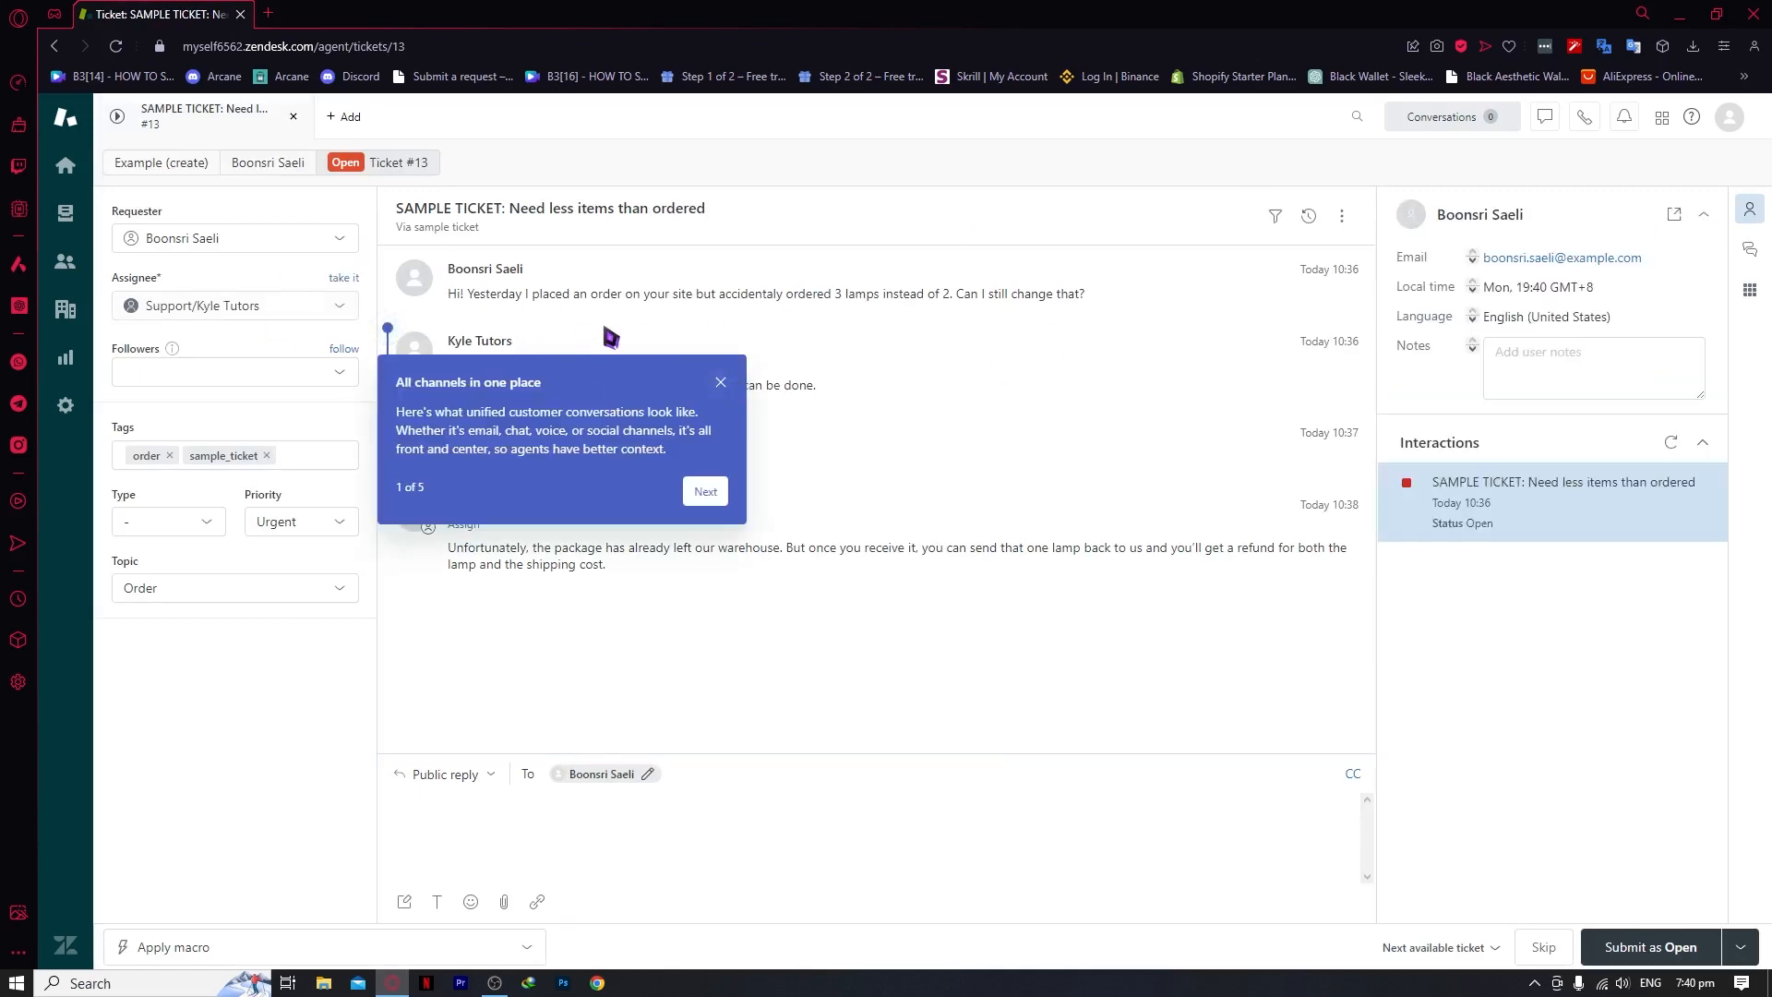
Dismiss ticket #13's tour notices, try the reply box and Tags field, then open Reporting
{"action": "left_click", "coordinate": [723, 382]}
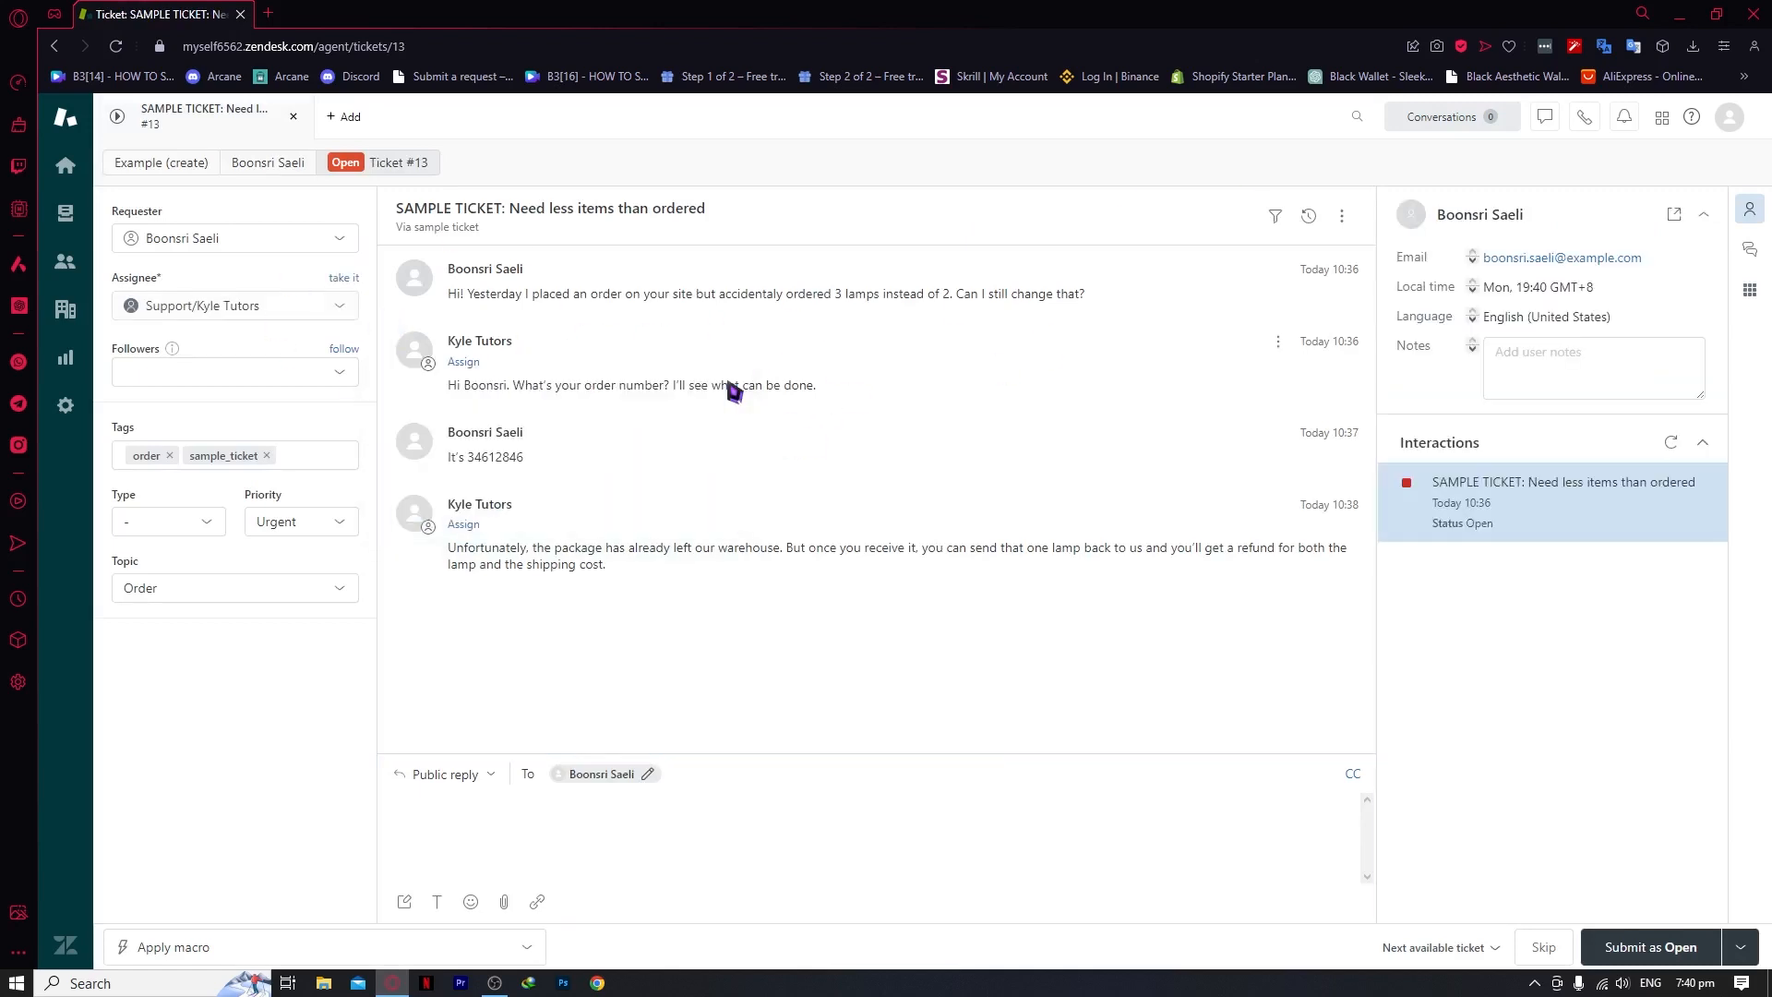
{"action": "mouse_move", "coordinate": [1501, 511]}
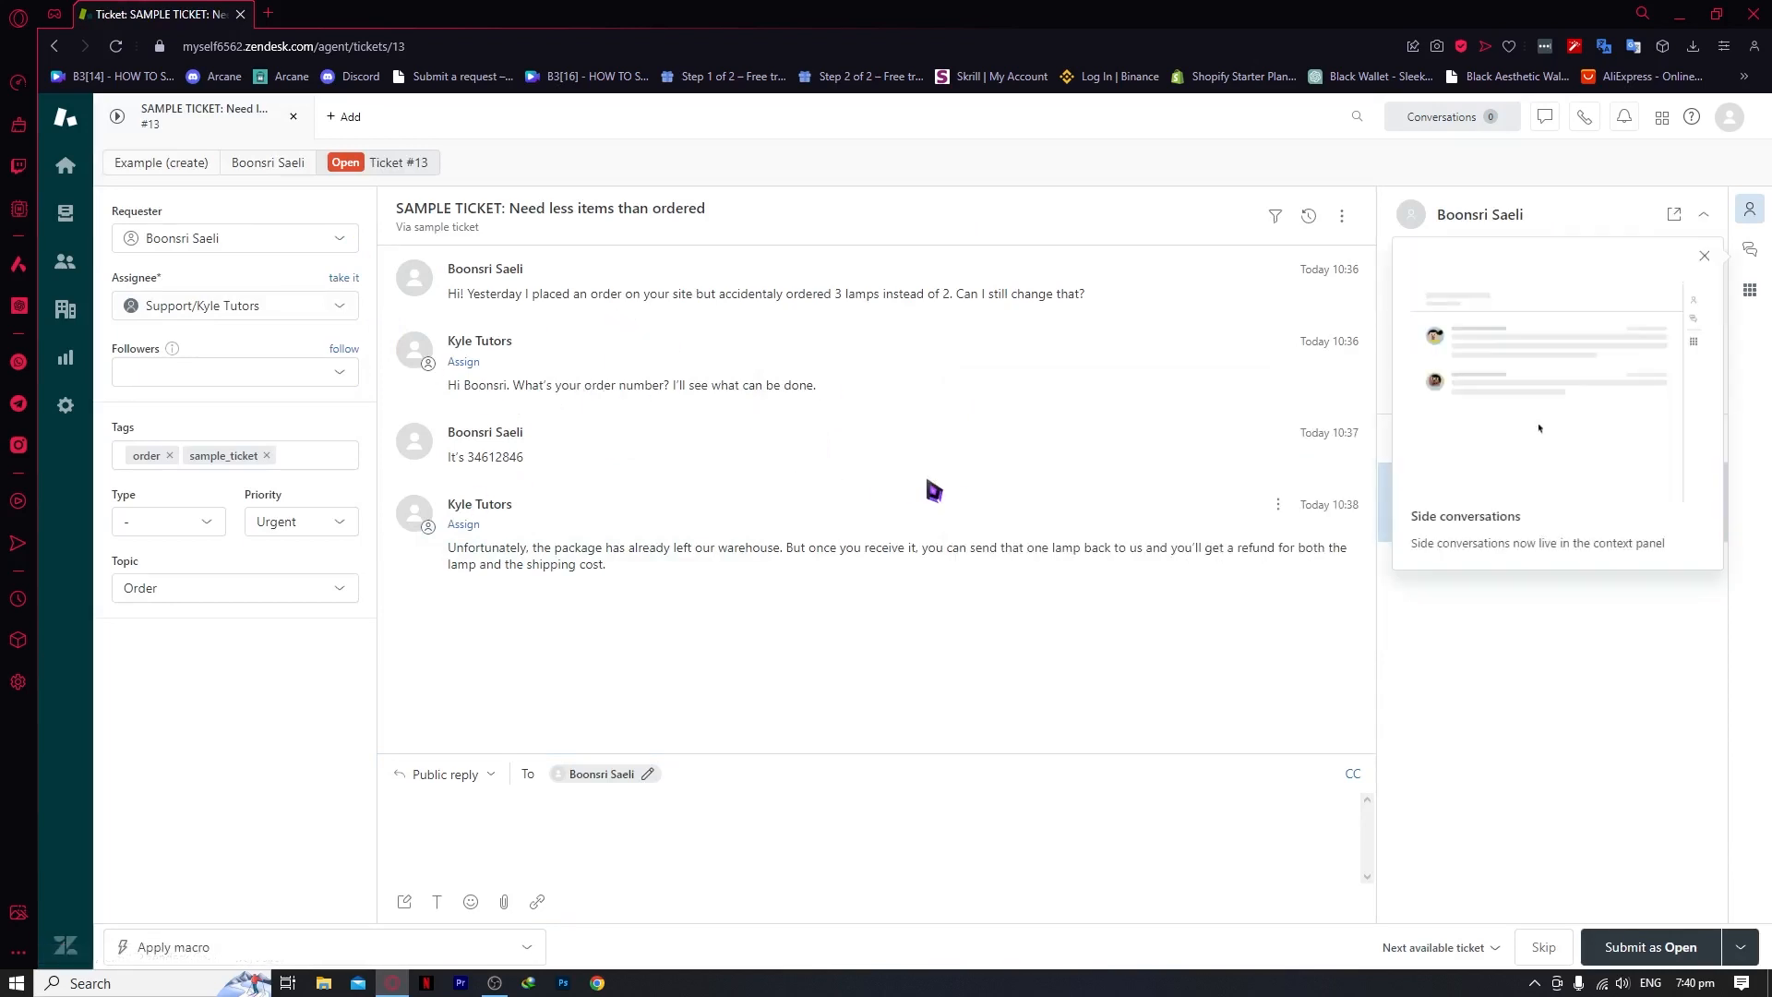
{"action": "left_click", "coordinate": [1705, 256]}
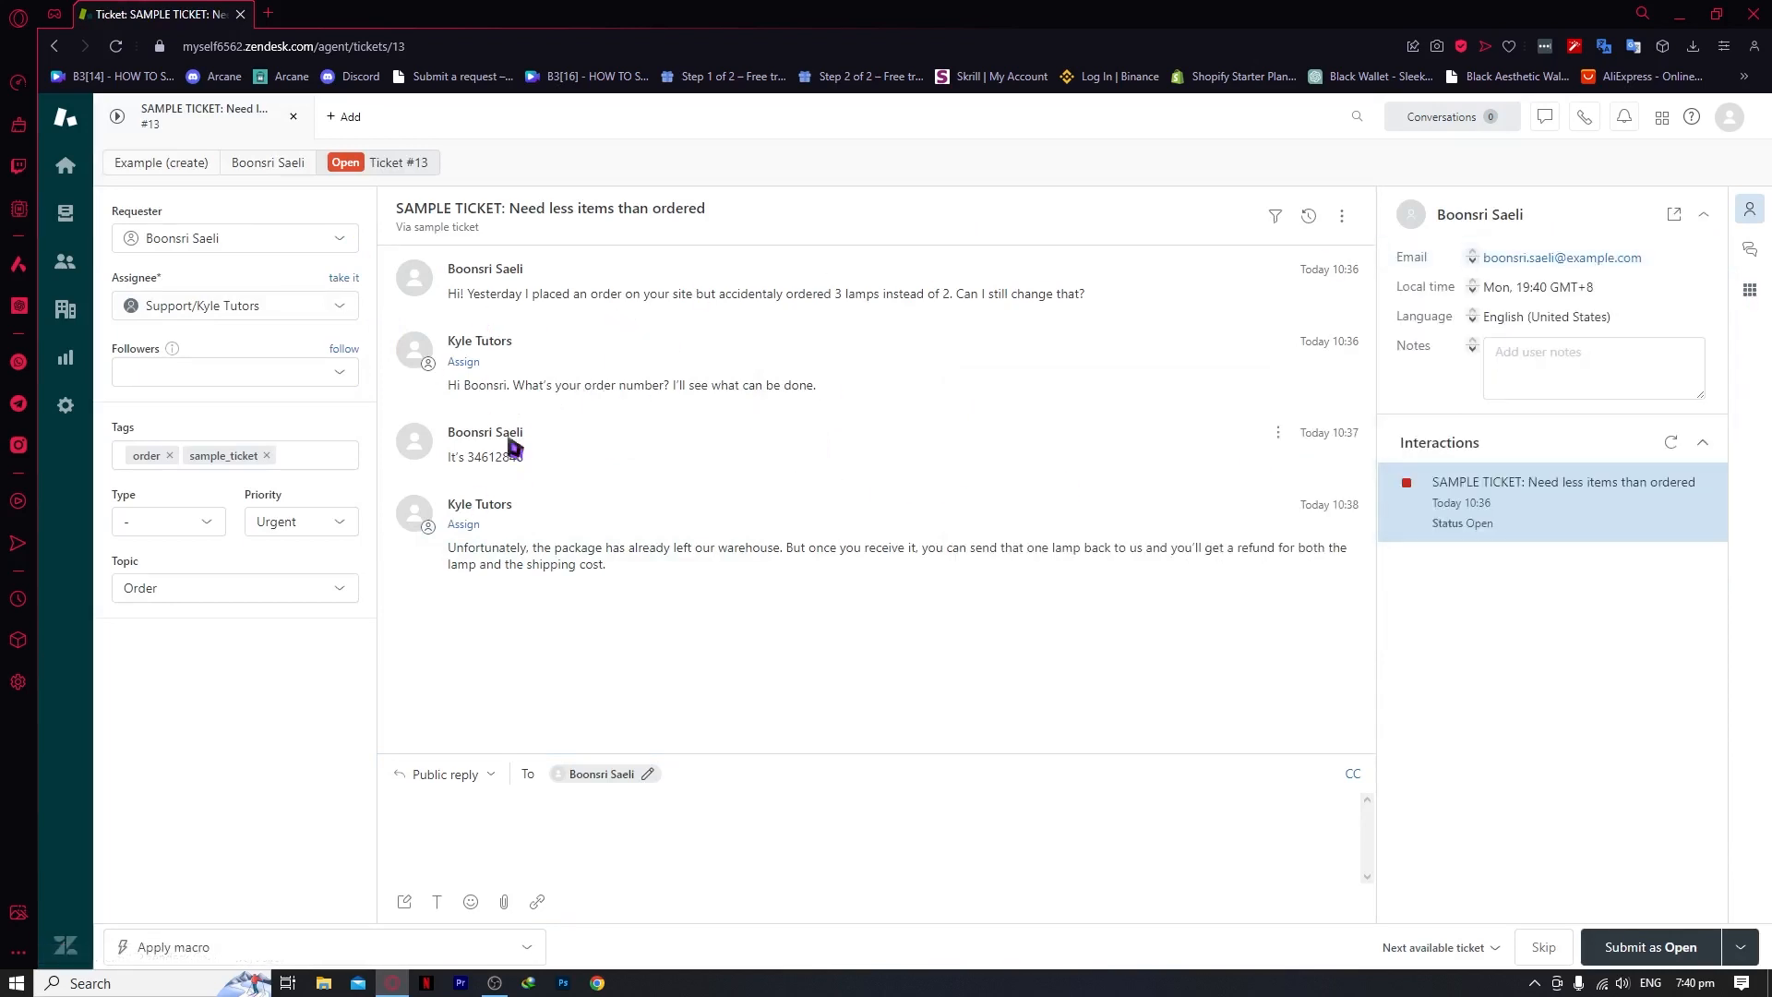
{"action": "left_click", "coordinate": [617, 835]}
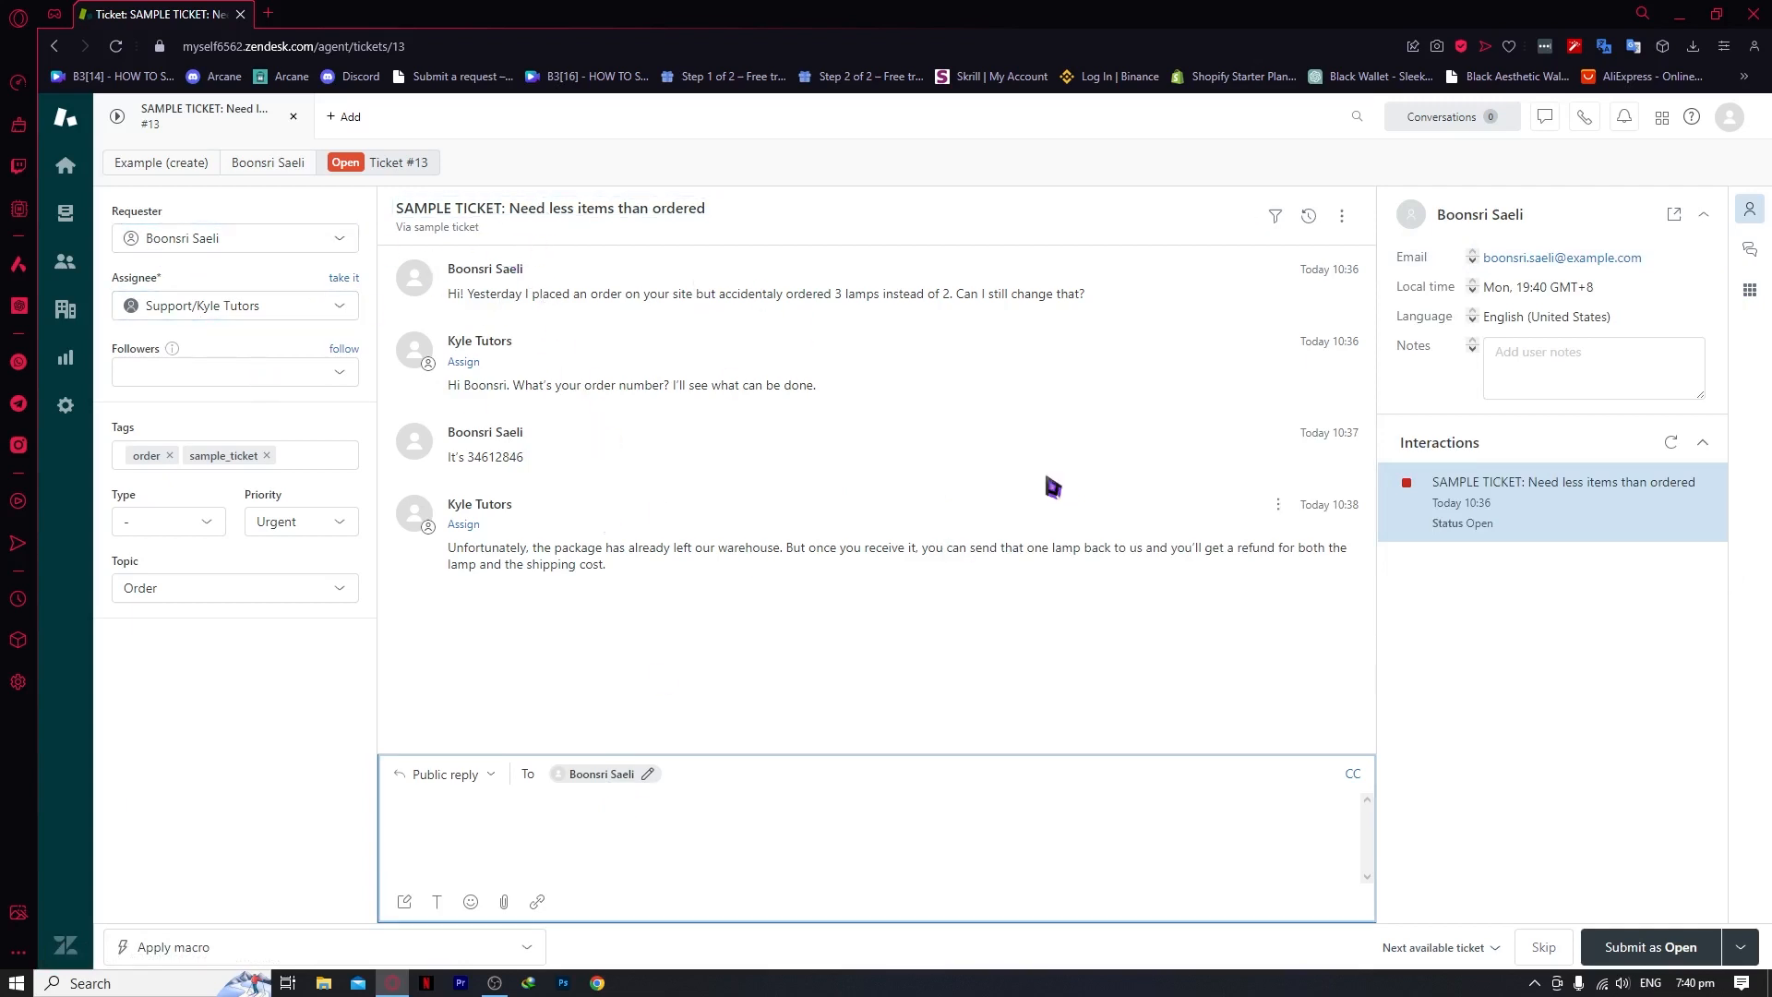
{"action": "left_click", "coordinate": [319, 465]}
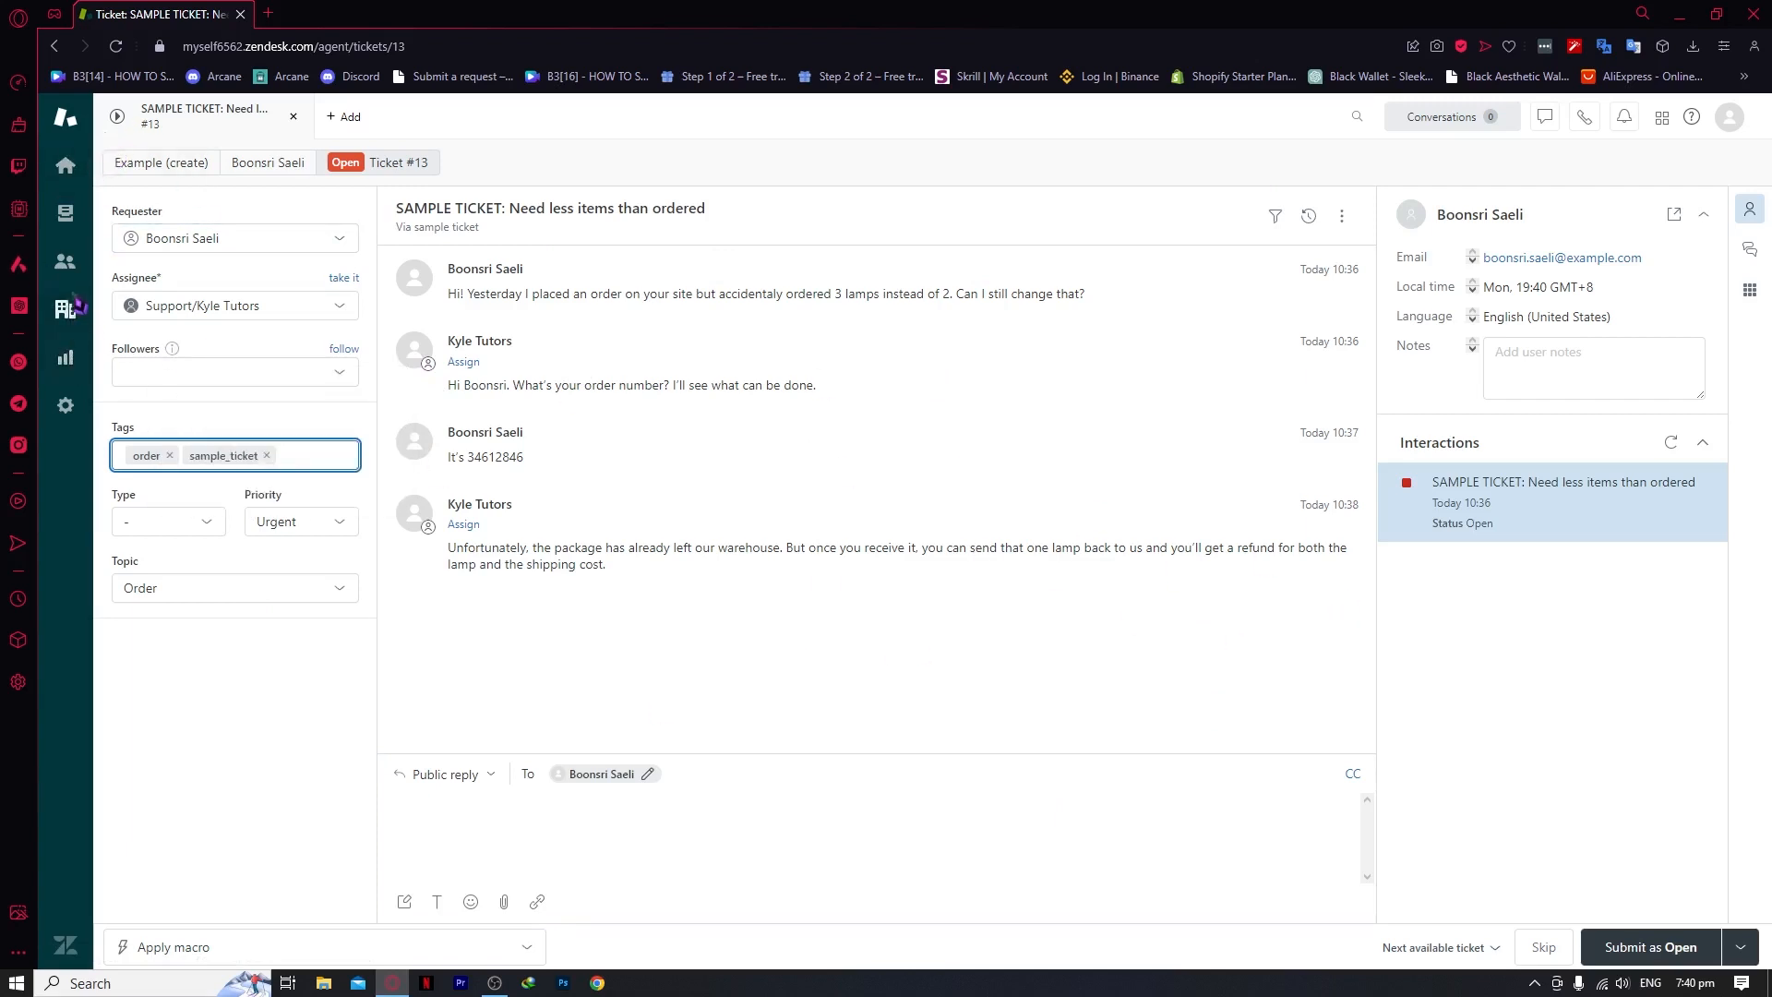
{"action": "left_click", "coordinate": [77, 365]}
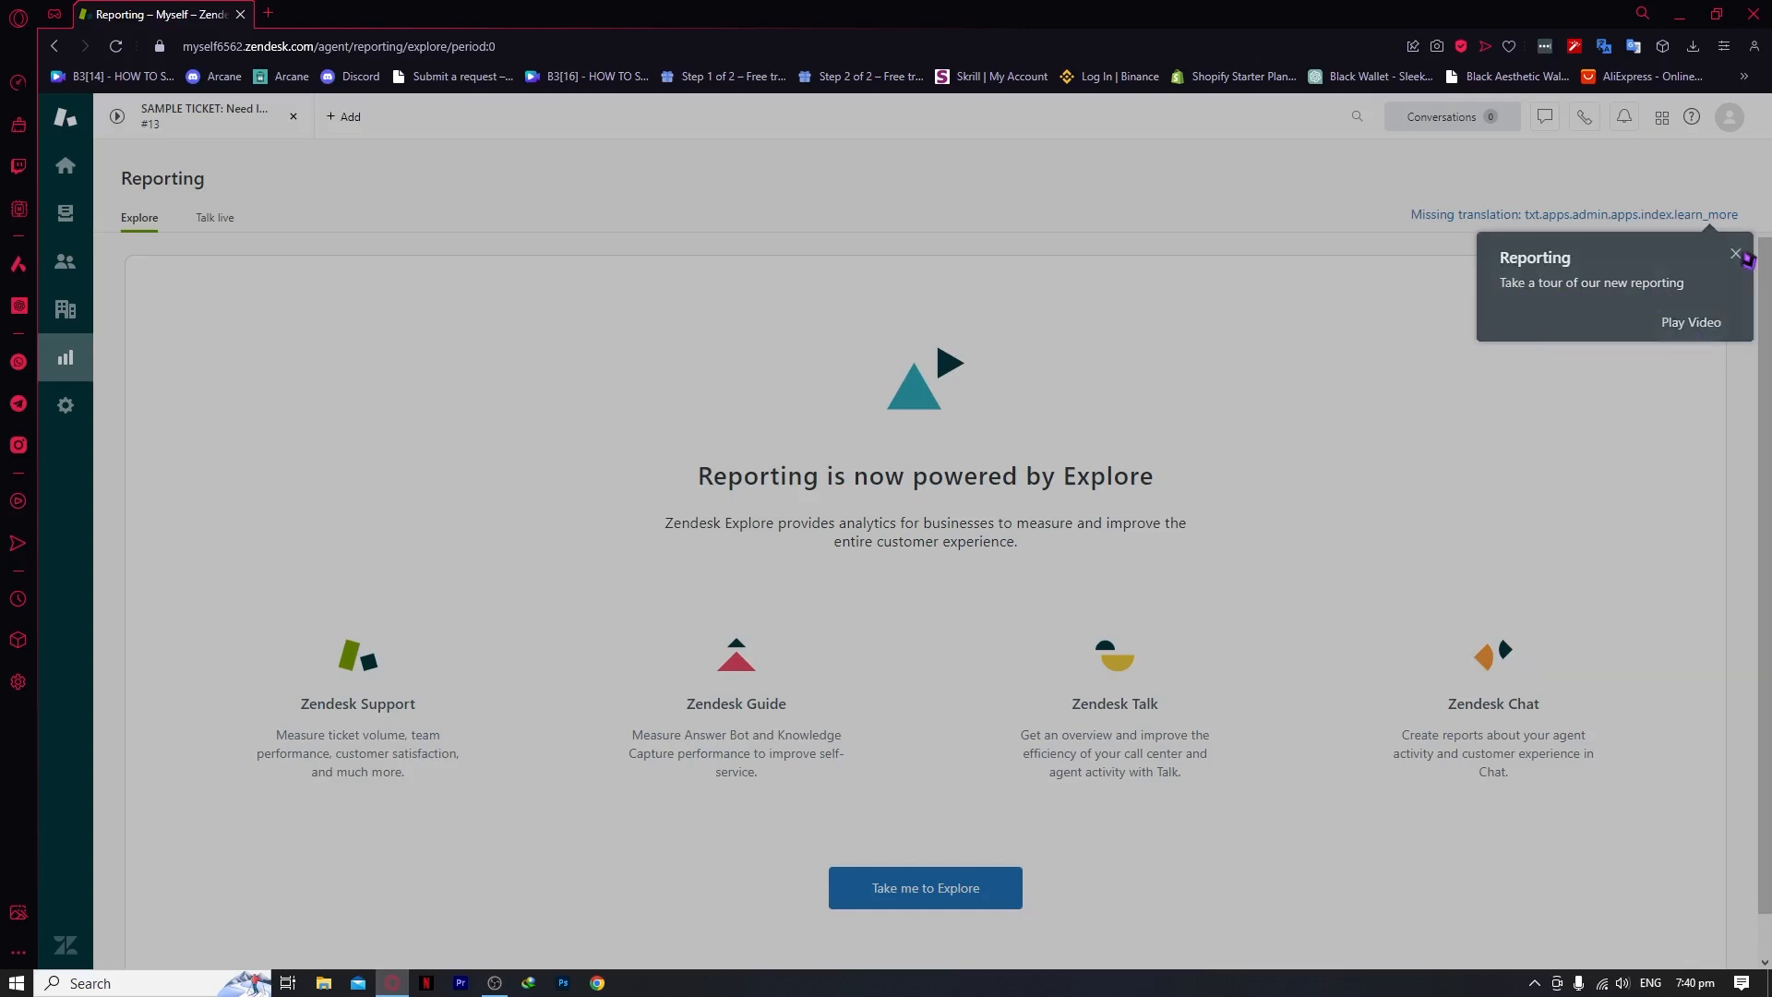
Dismiss the reporting tour, launch Explore via Take me to Explore, and return to Reporting
{"action": "left_click", "coordinate": [1745, 256]}
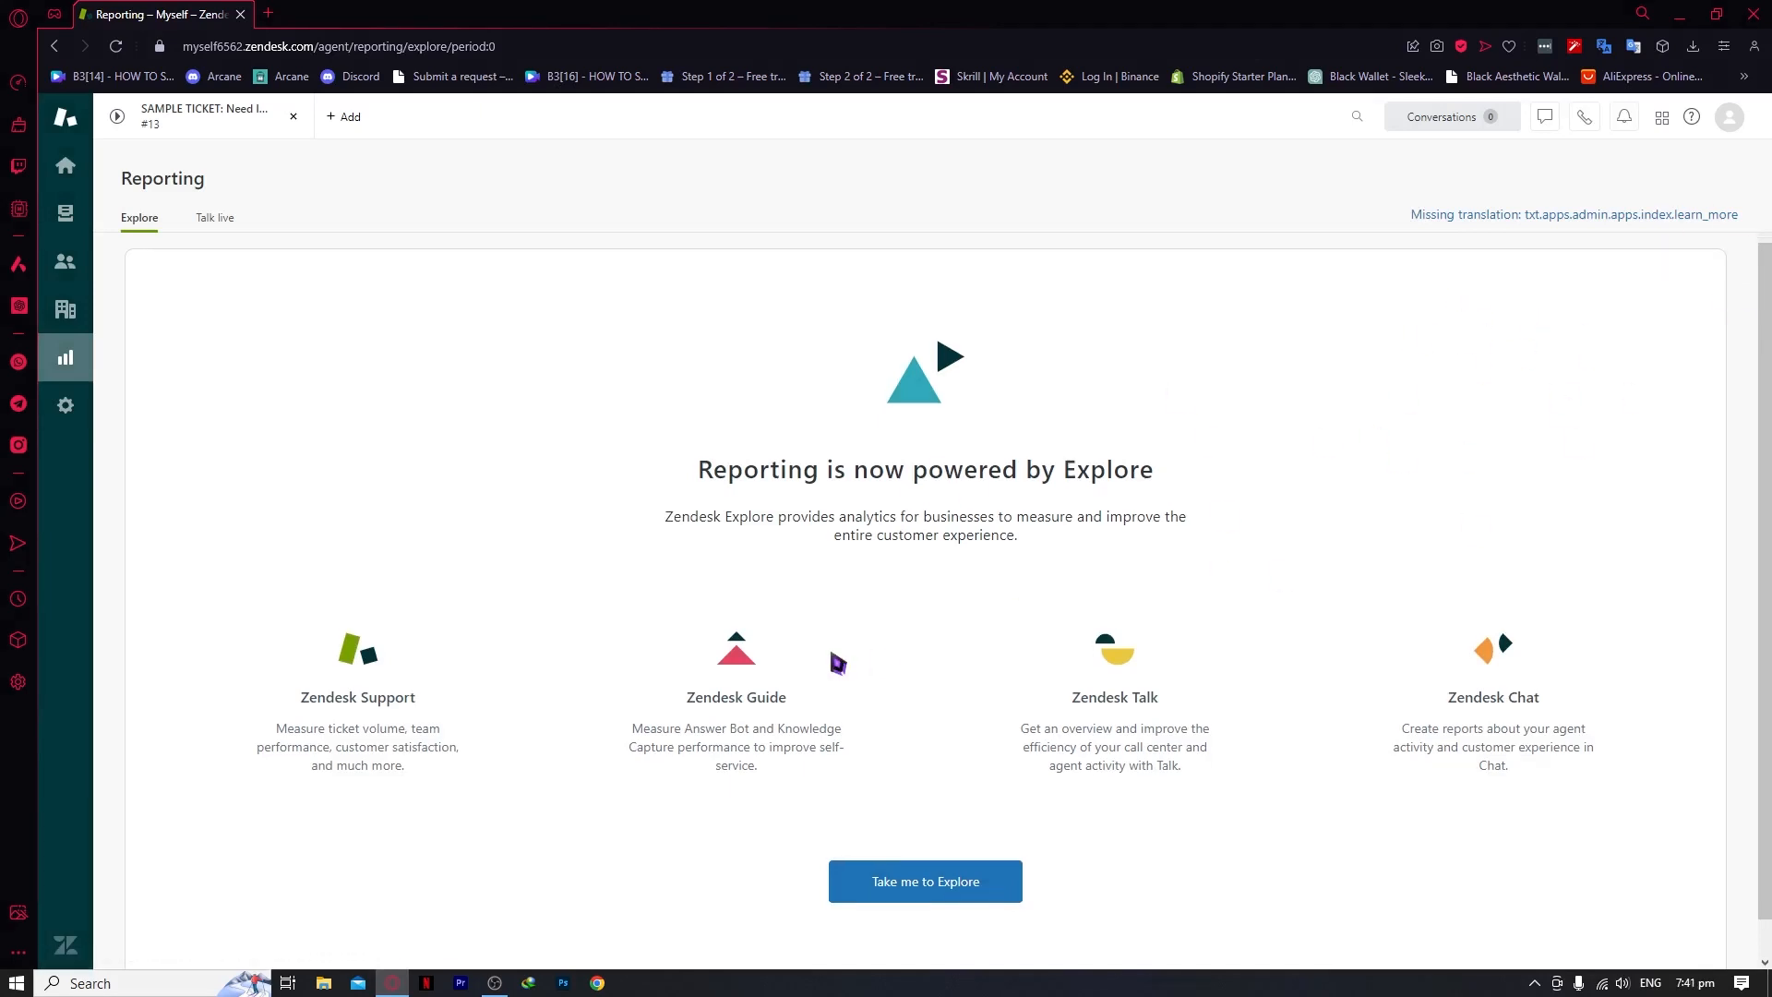
{"action": "scroll", "coordinate": [838, 661], "scroll_direction": "down", "scroll_amount": 1}
{"action": "left_click", "coordinate": [939, 859]}
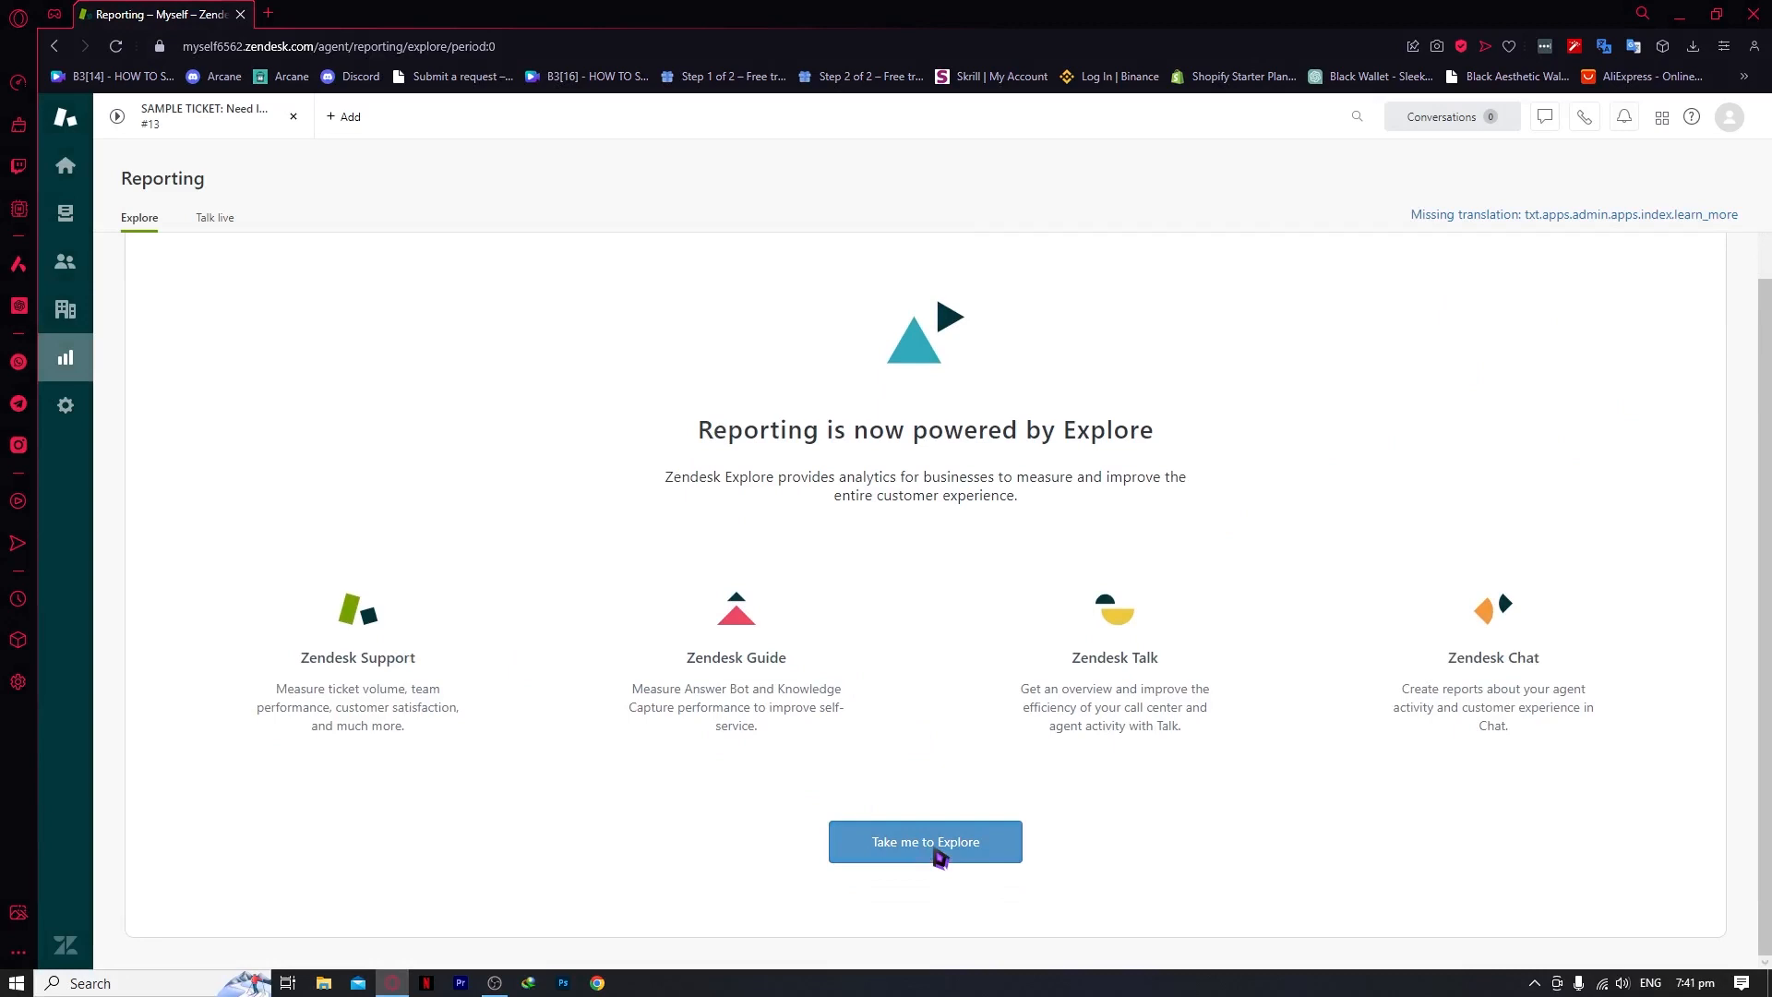
{"action": "left_click", "coordinate": [221, 15]}
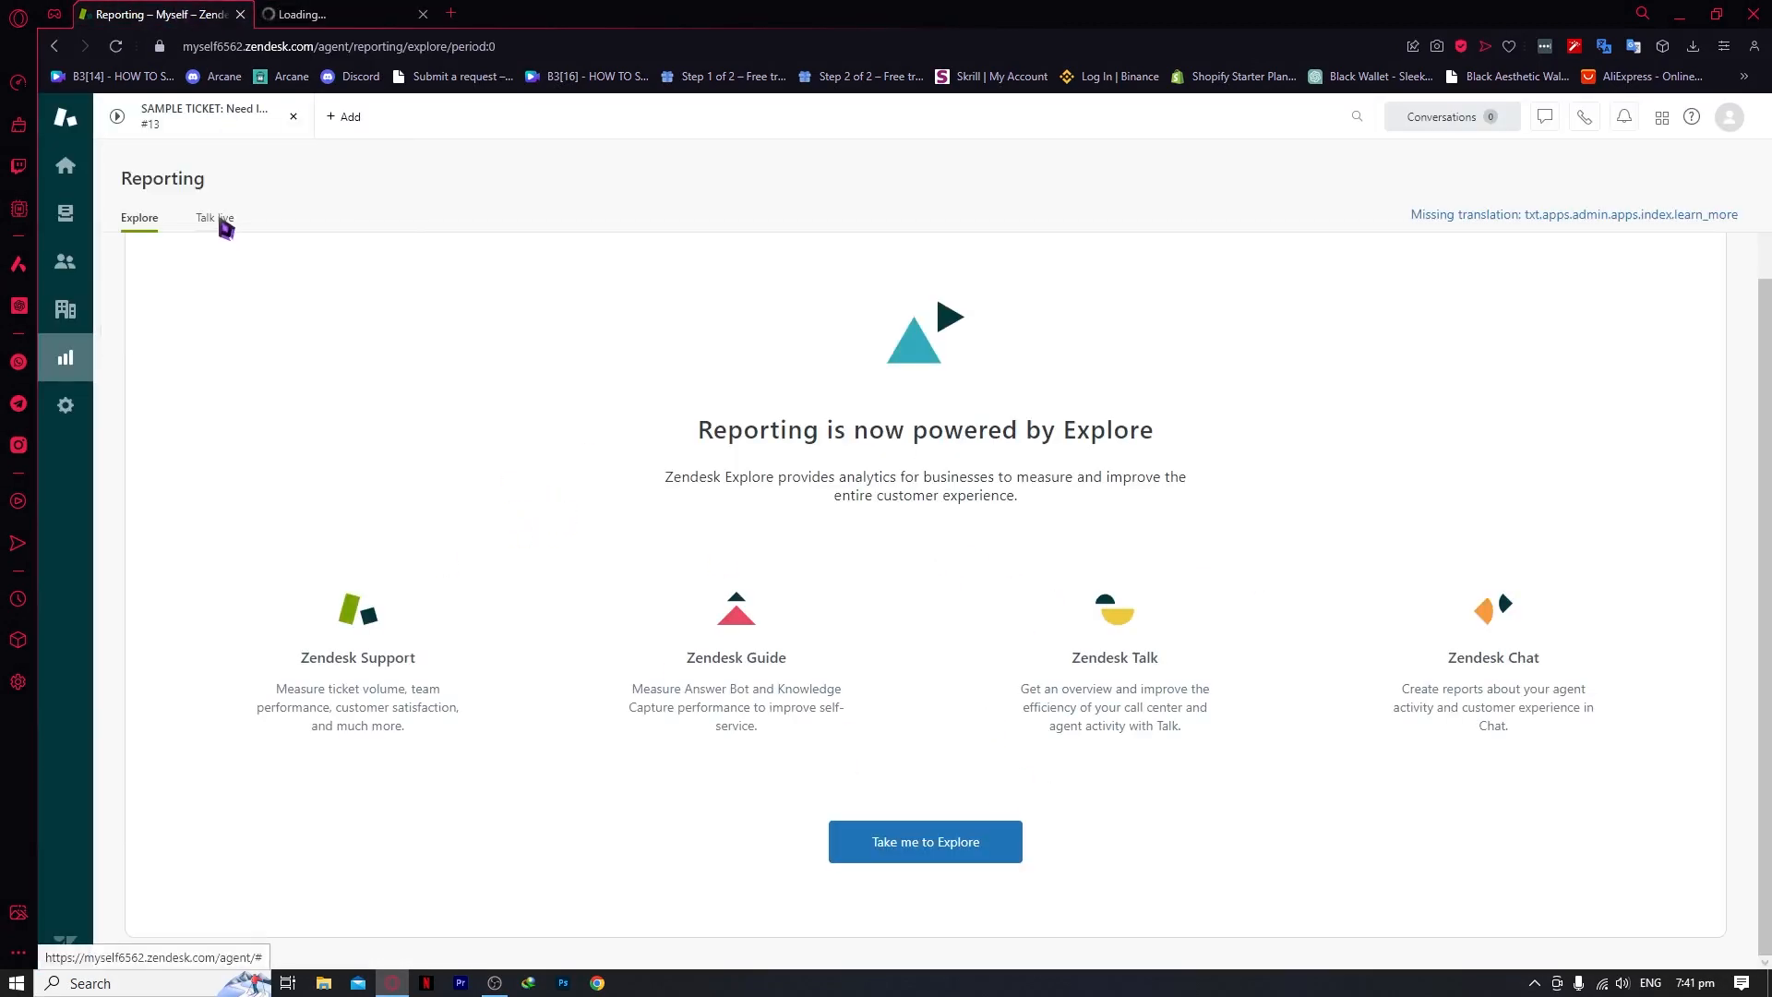
Scroll through the Talk live dashboard, then switch to the Zendesk Explore tab
{"action": "left_click", "coordinate": [222, 222]}
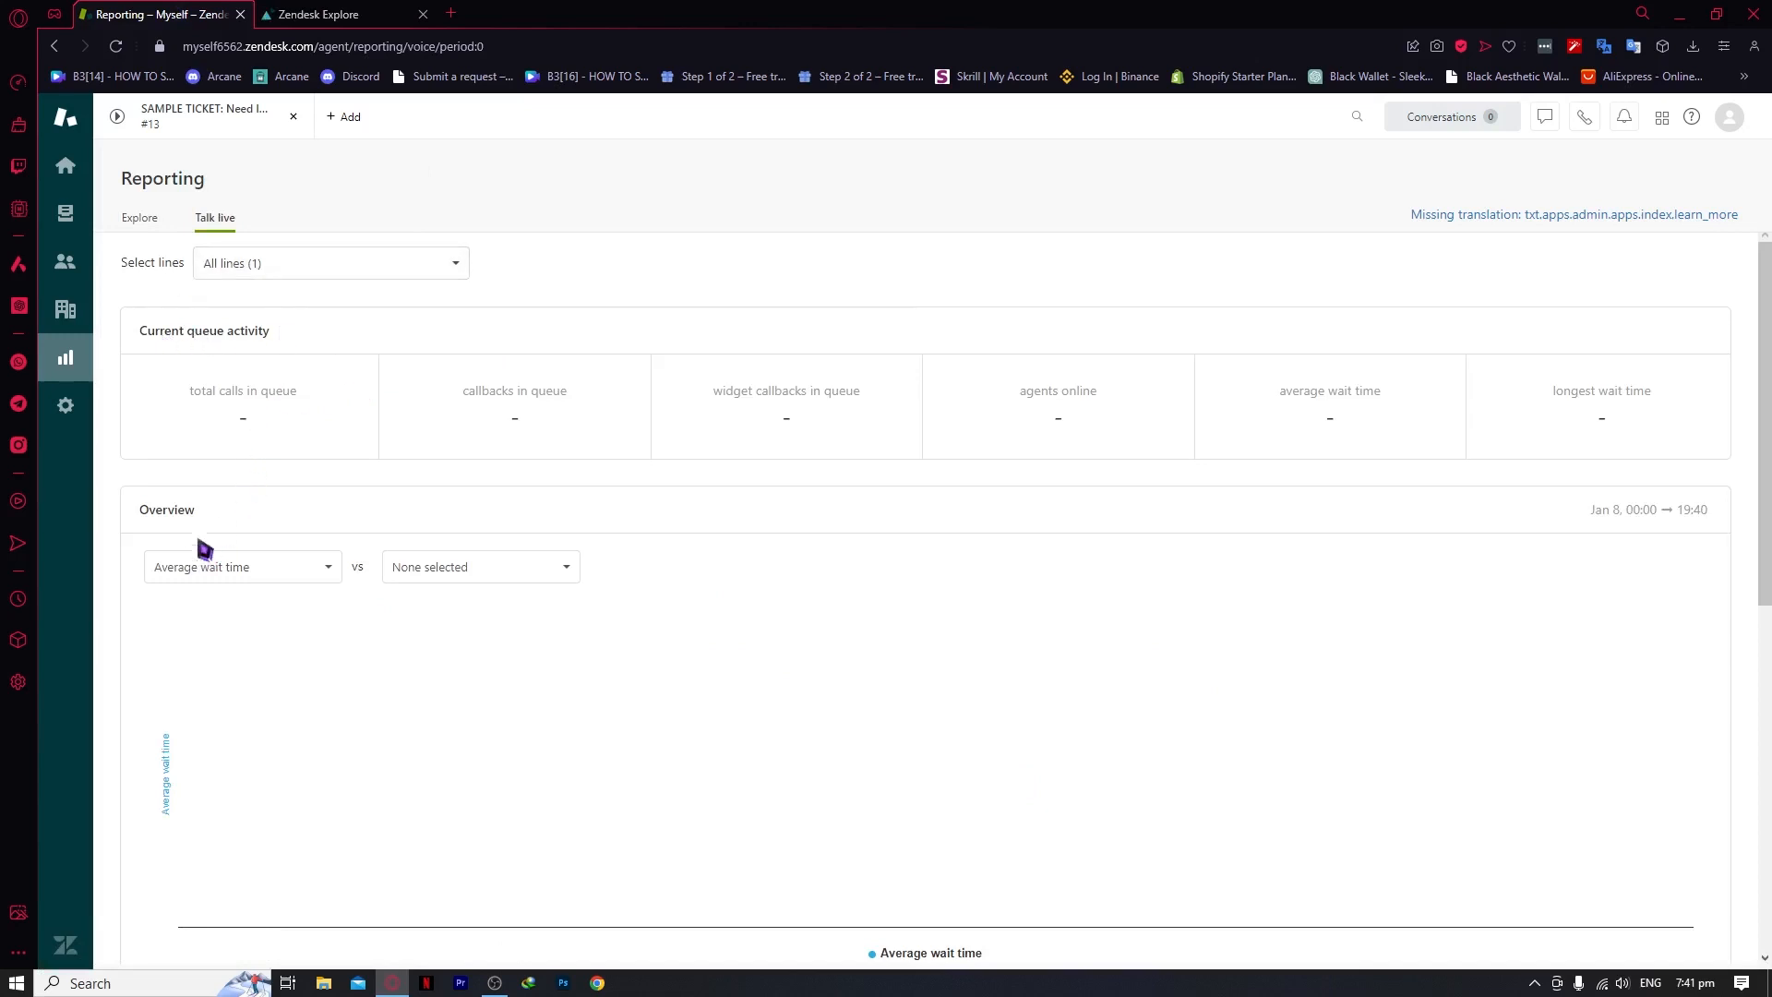
{"action": "scroll", "coordinate": [296, 640], "scroll_direction": "down", "scroll_amount": 3}
{"action": "scroll", "coordinate": [784, 462], "scroll_direction": "down", "scroll_amount": 3}
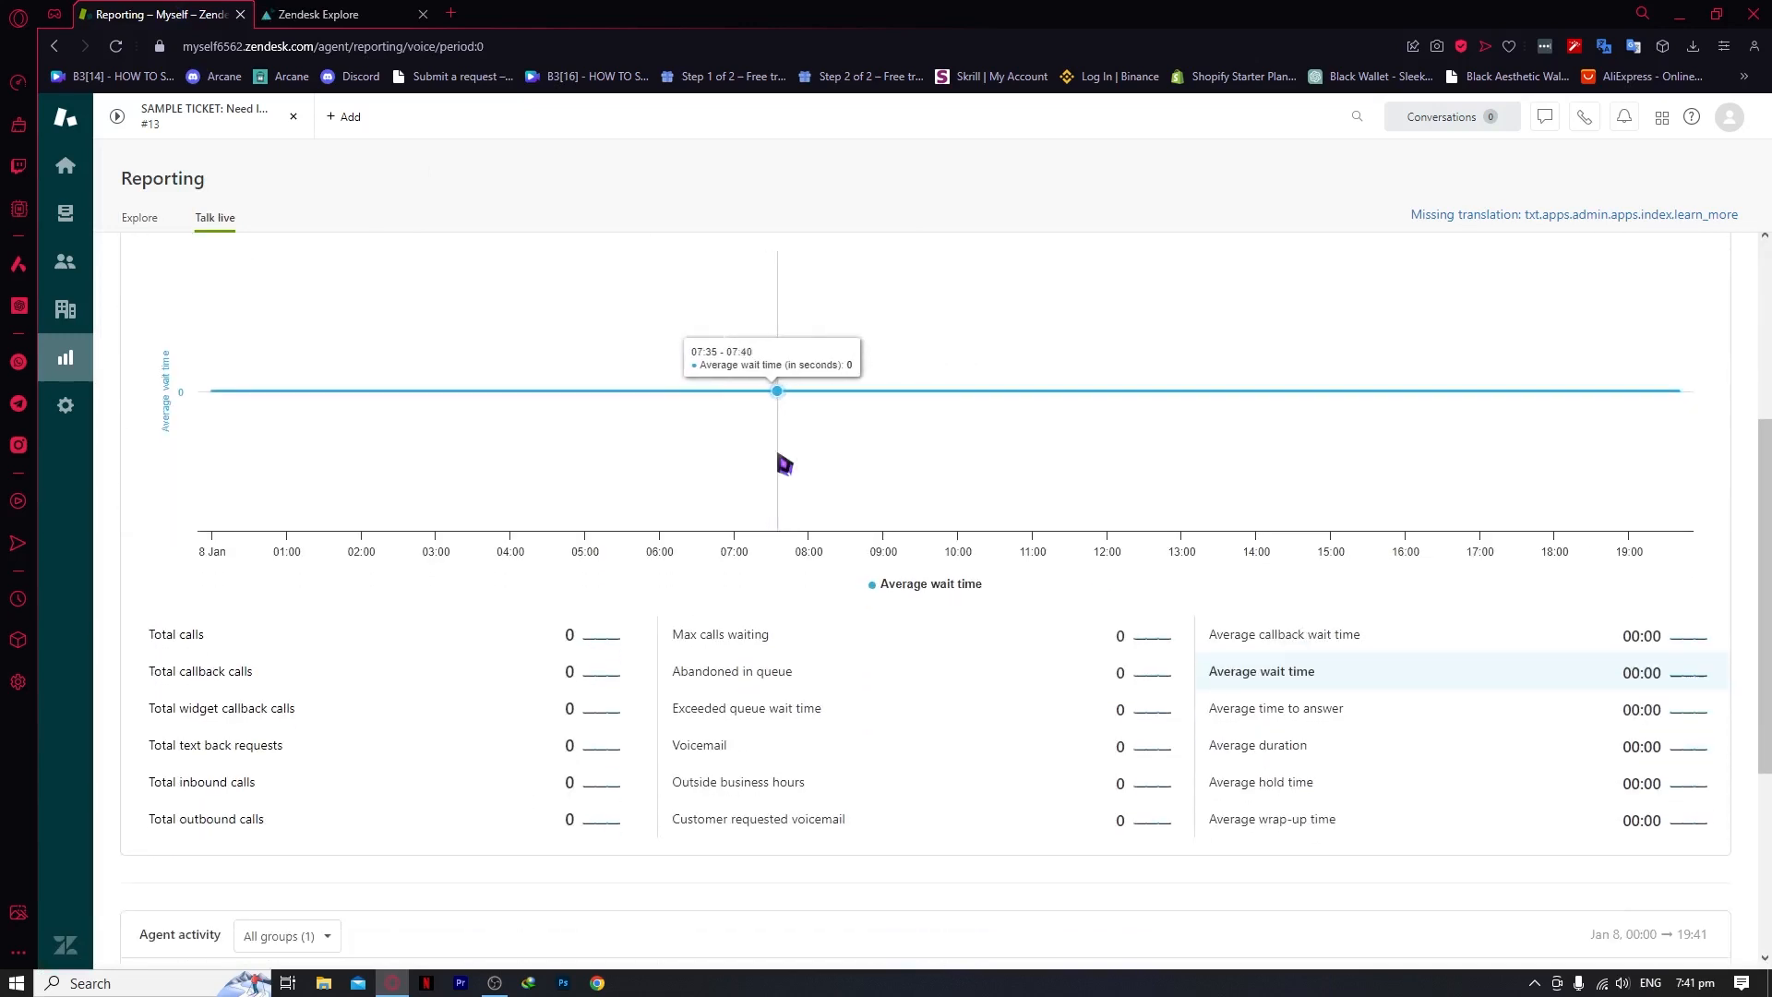
{"action": "scroll", "coordinate": [727, 794], "scroll_direction": "up", "scroll_amount": 8}
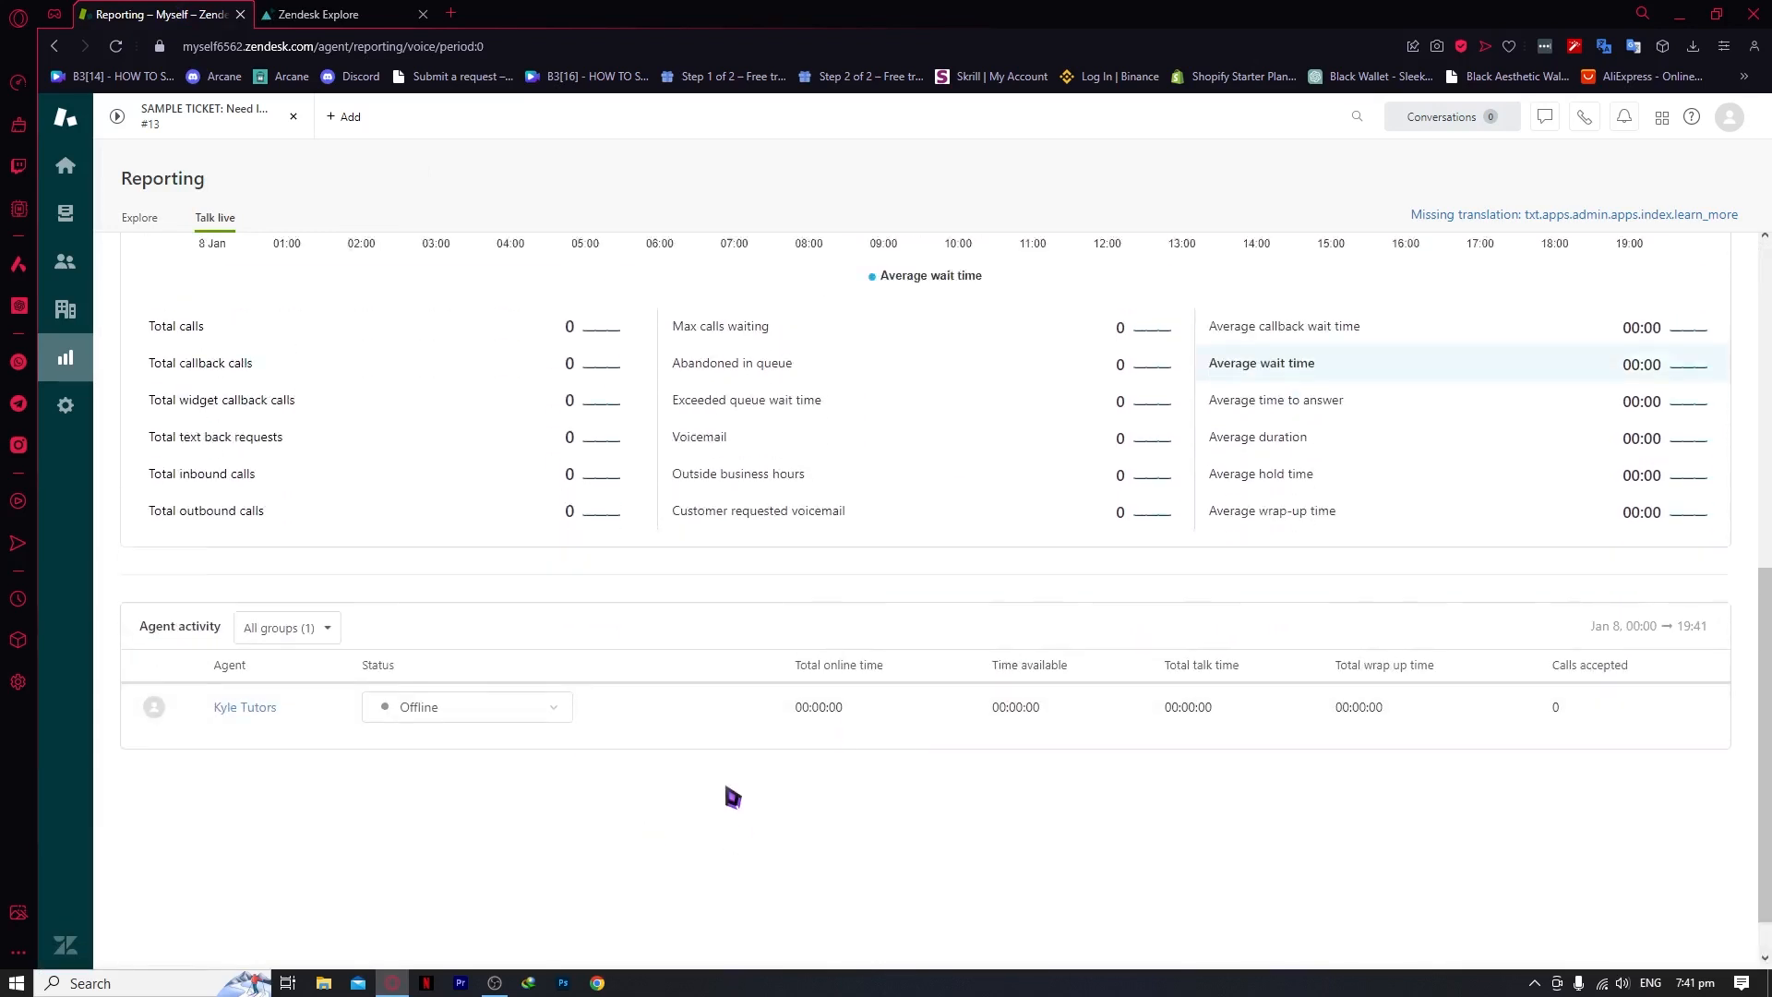
{"action": "scroll", "coordinate": [727, 794], "scroll_direction": "down", "scroll_amount": 4}
{"action": "scroll", "coordinate": [495, 399], "scroll_direction": "up", "scroll_amount": 4}
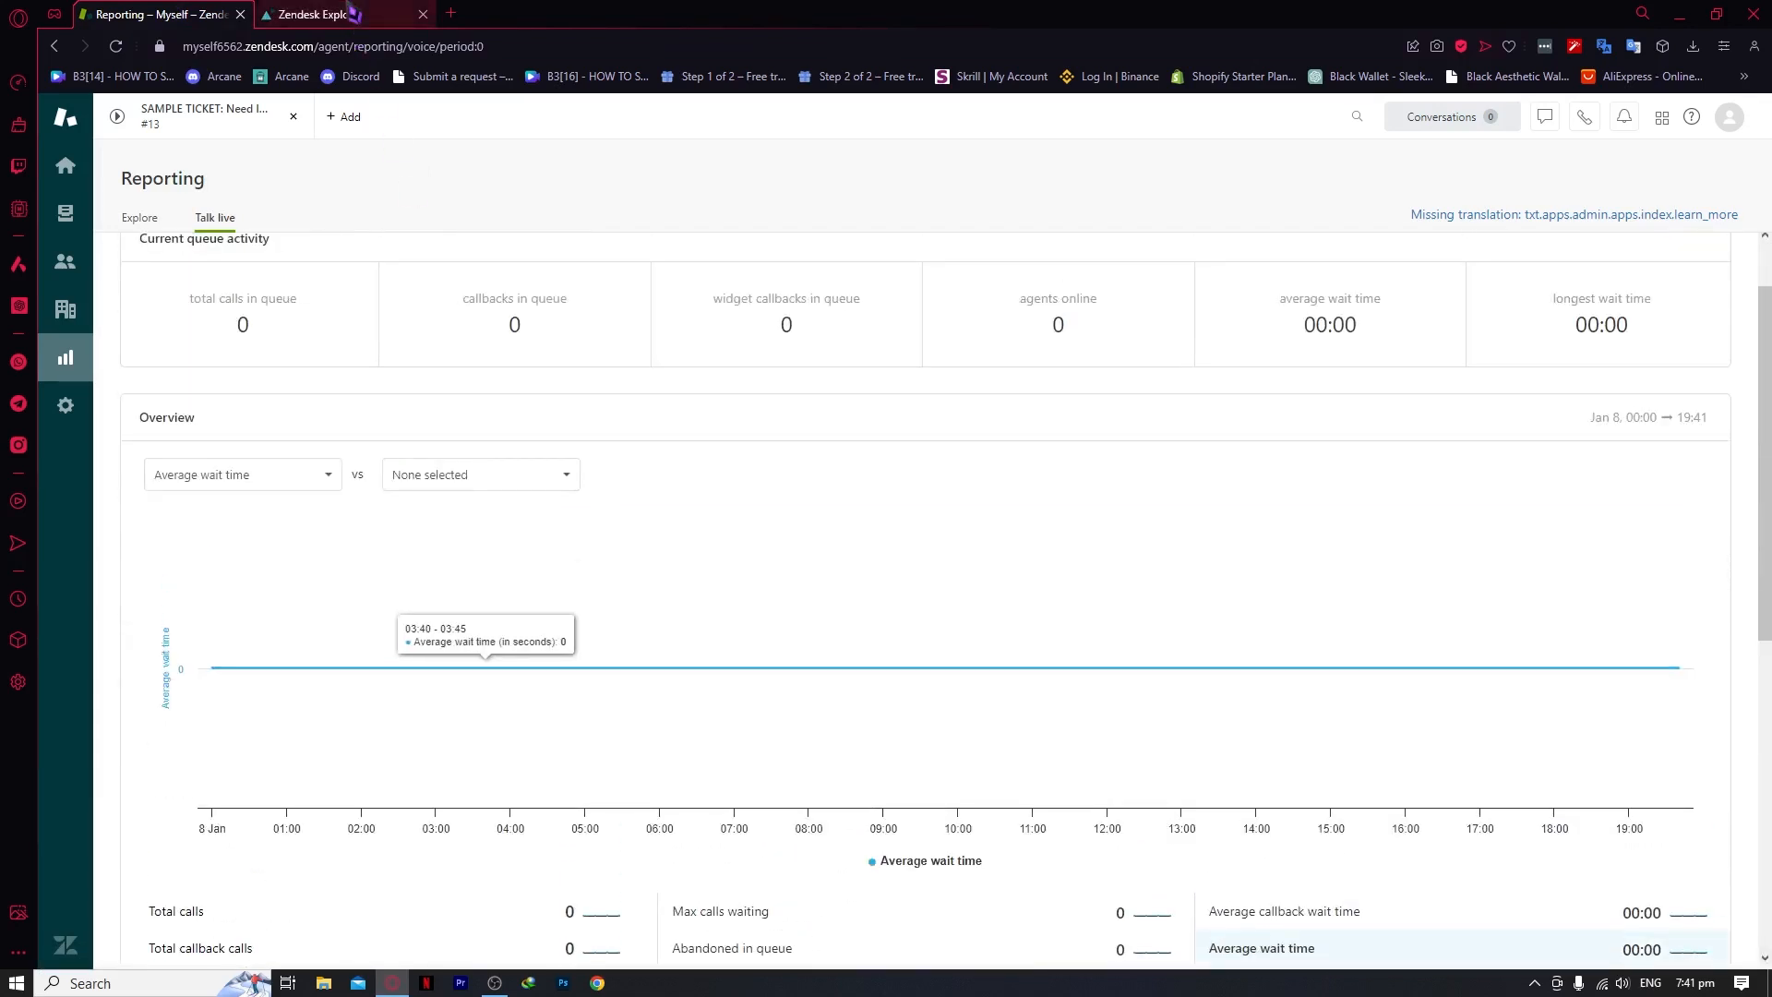
{"action": "left_click", "coordinate": [319, 14]}
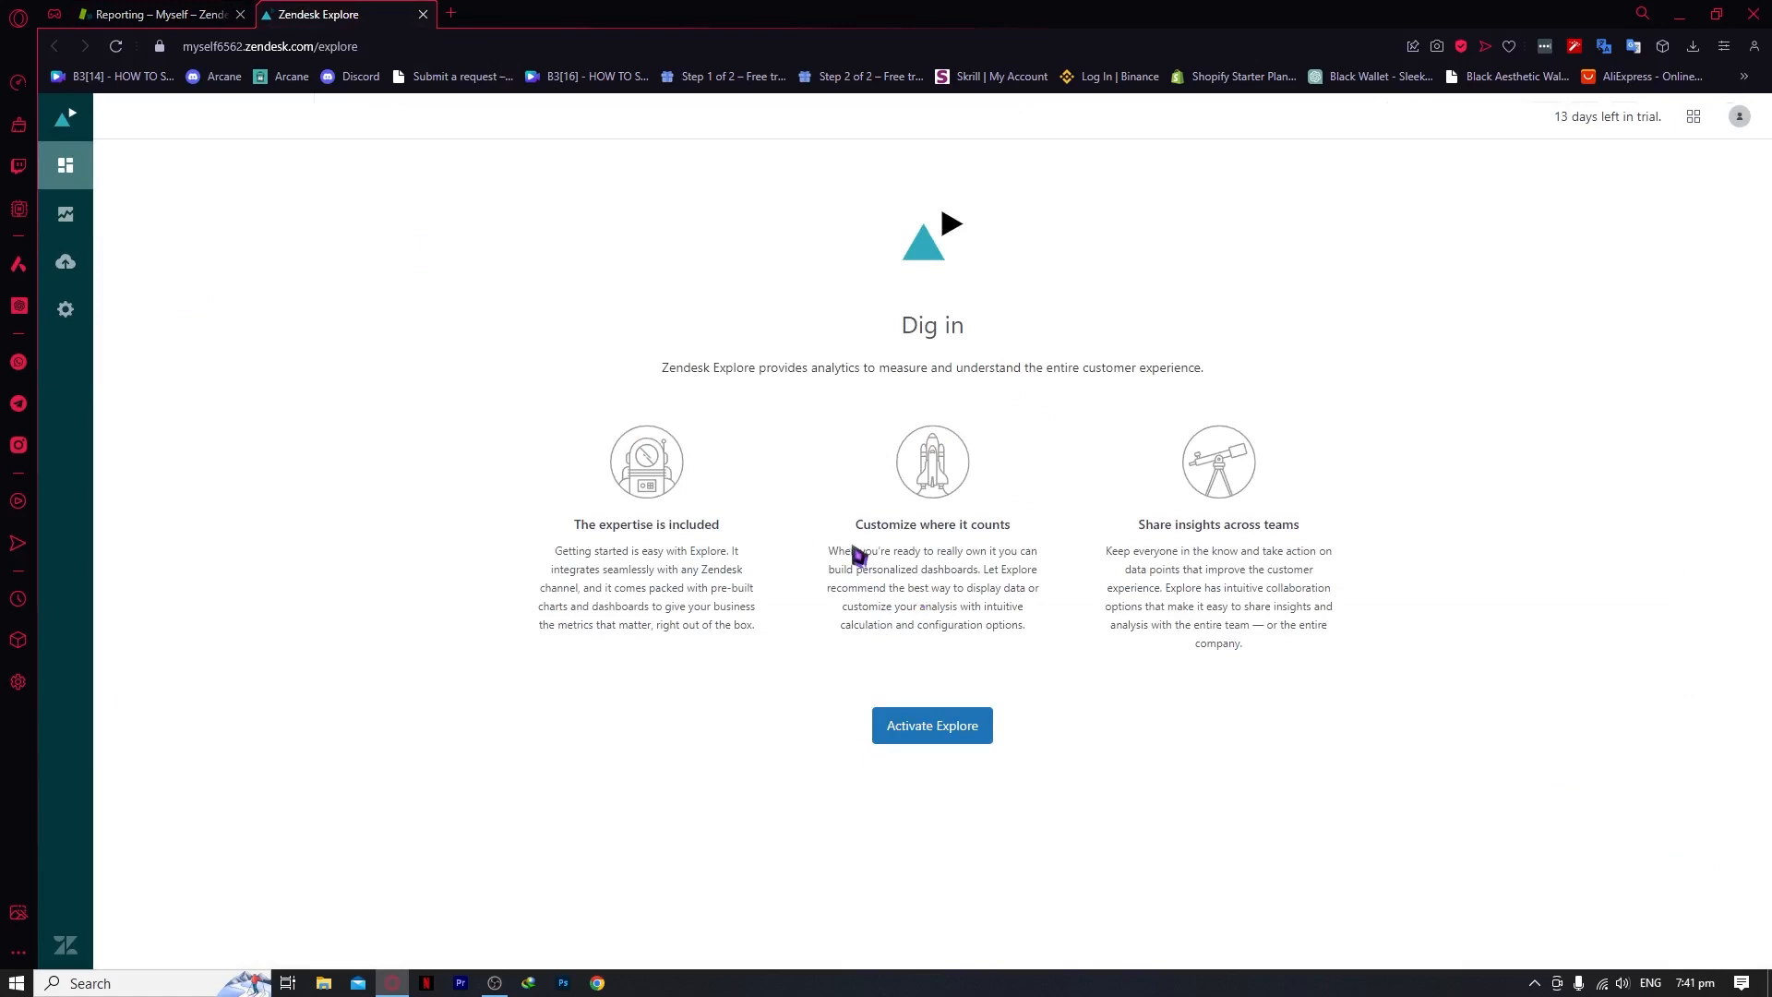
Activate Explore with 'Notify me when Explore is ready' on, then close the Explore tab
{"action": "left_click", "coordinate": [954, 707]}
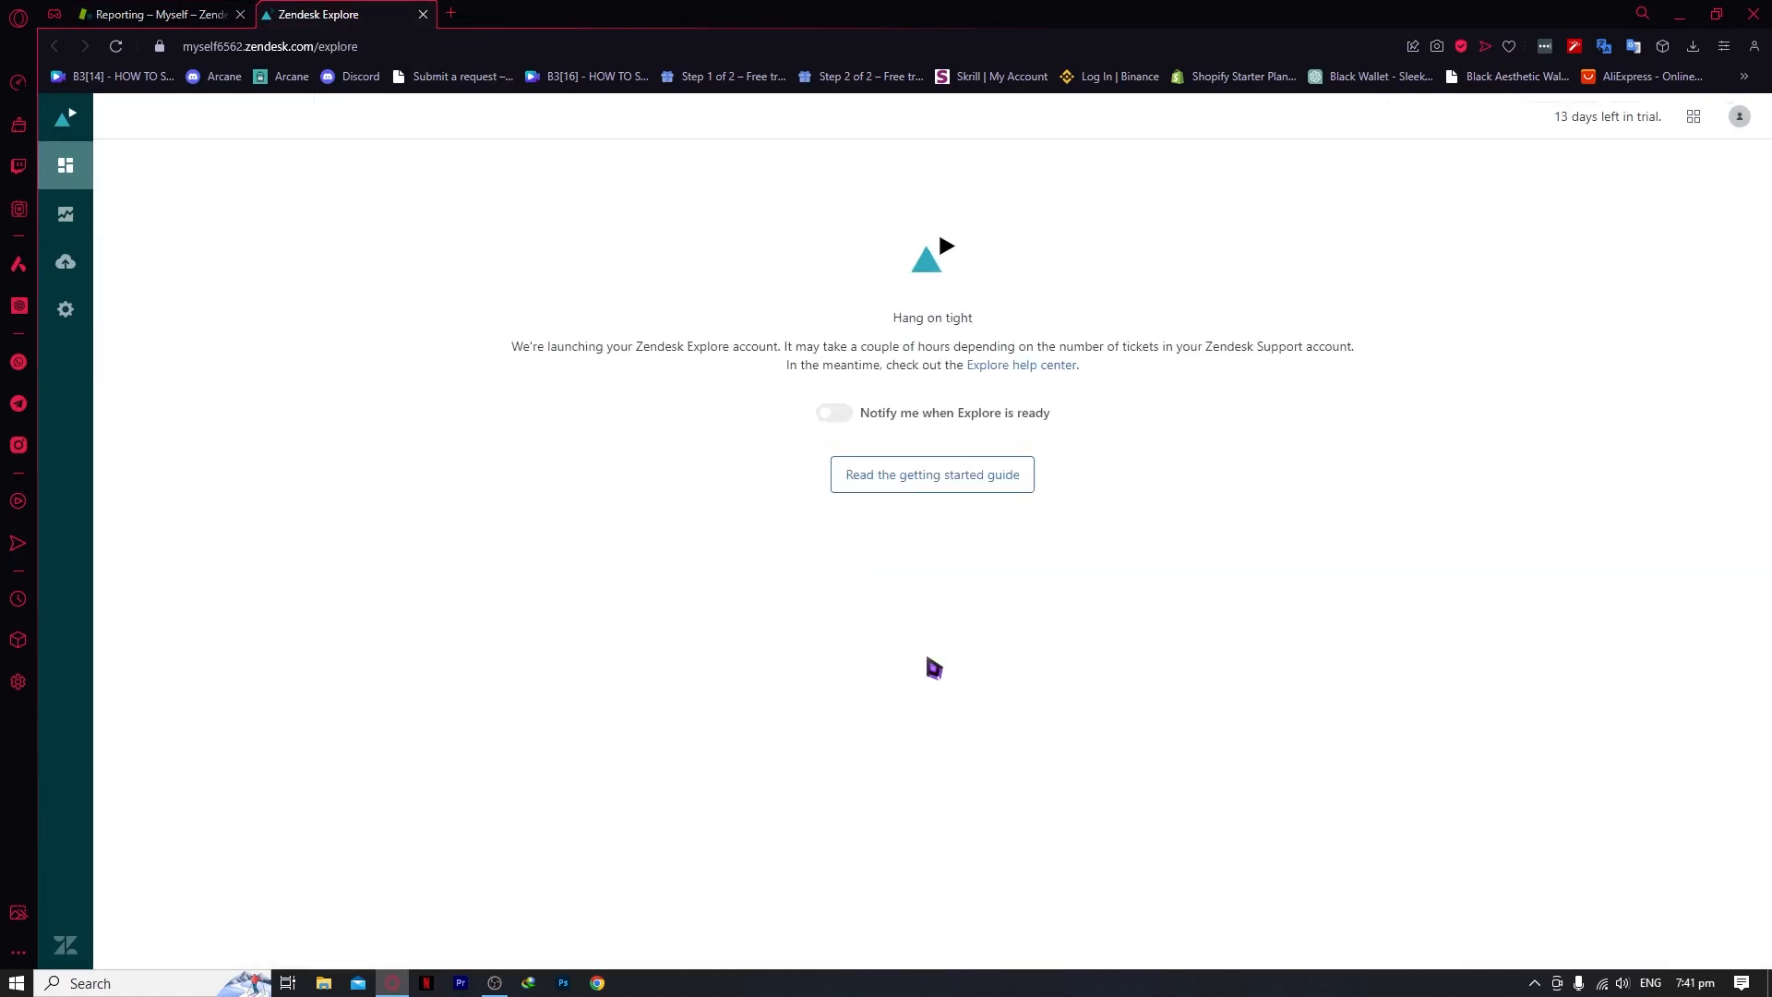
{"action": "left_click", "coordinate": [913, 413]}
{"action": "left_click_drag", "start_coordinate": [572, 355], "coordinate": [1360, 337]}
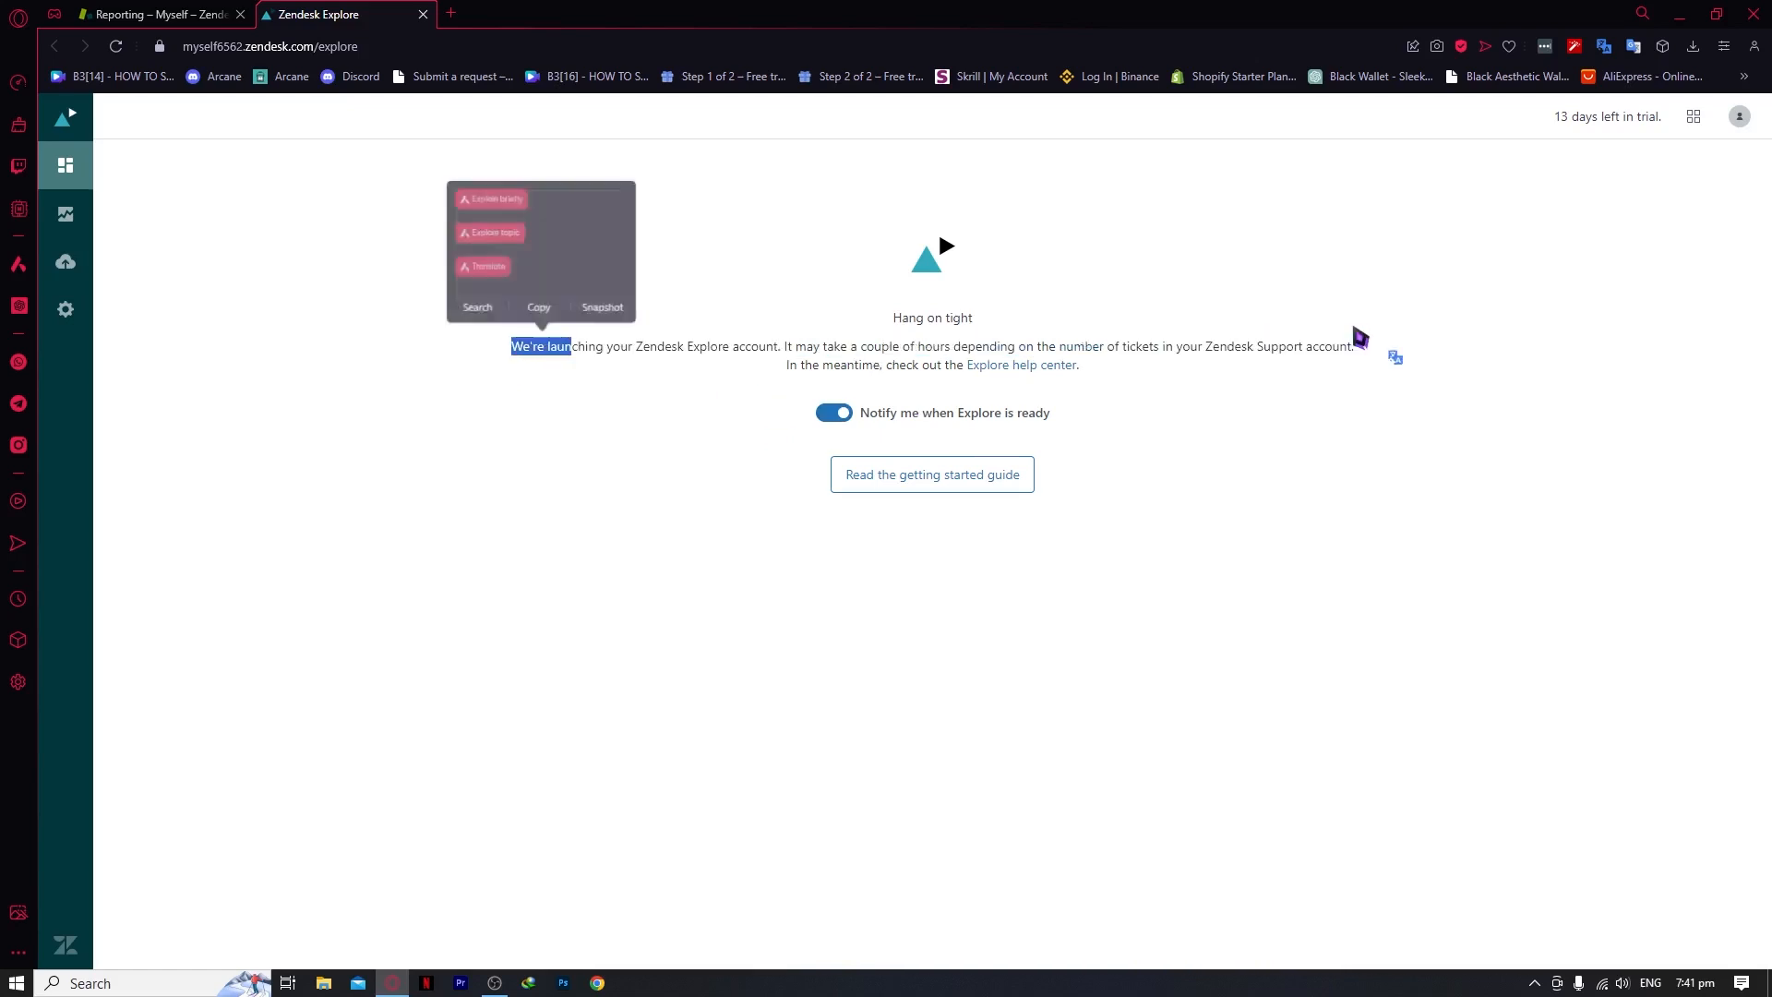
{"action": "left_click", "coordinate": [1355, 343]}
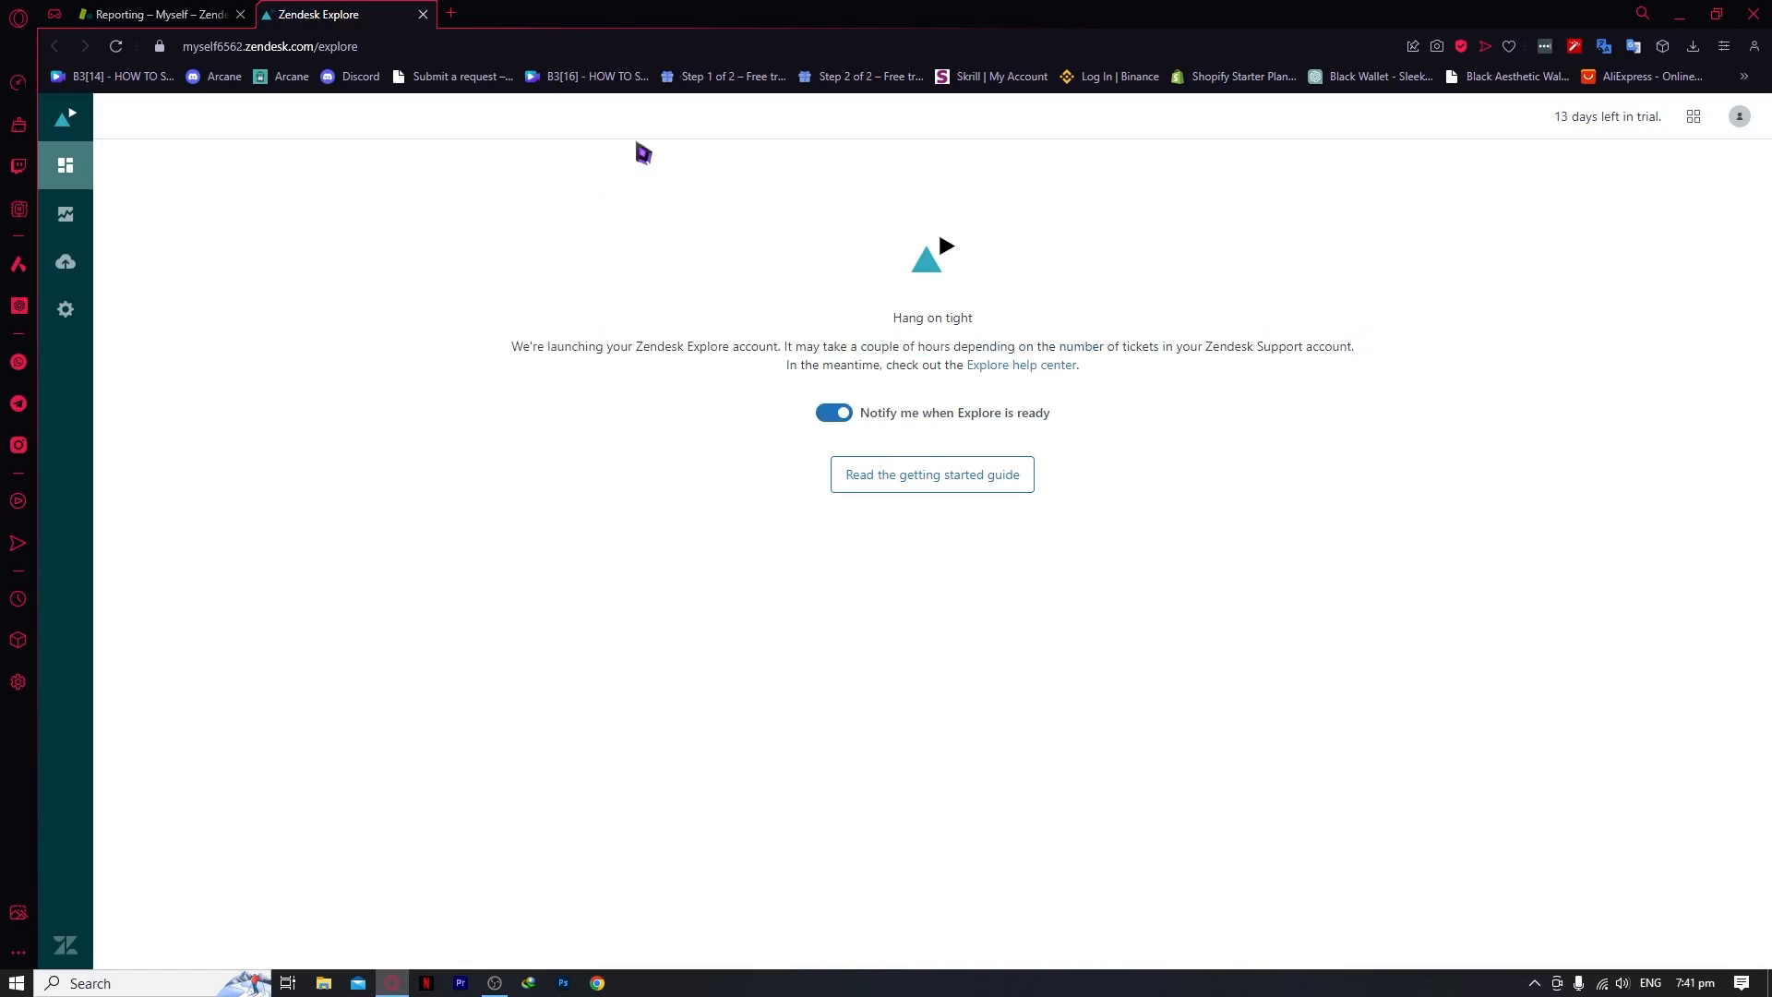
{"action": "left_click", "coordinate": [423, 14]}
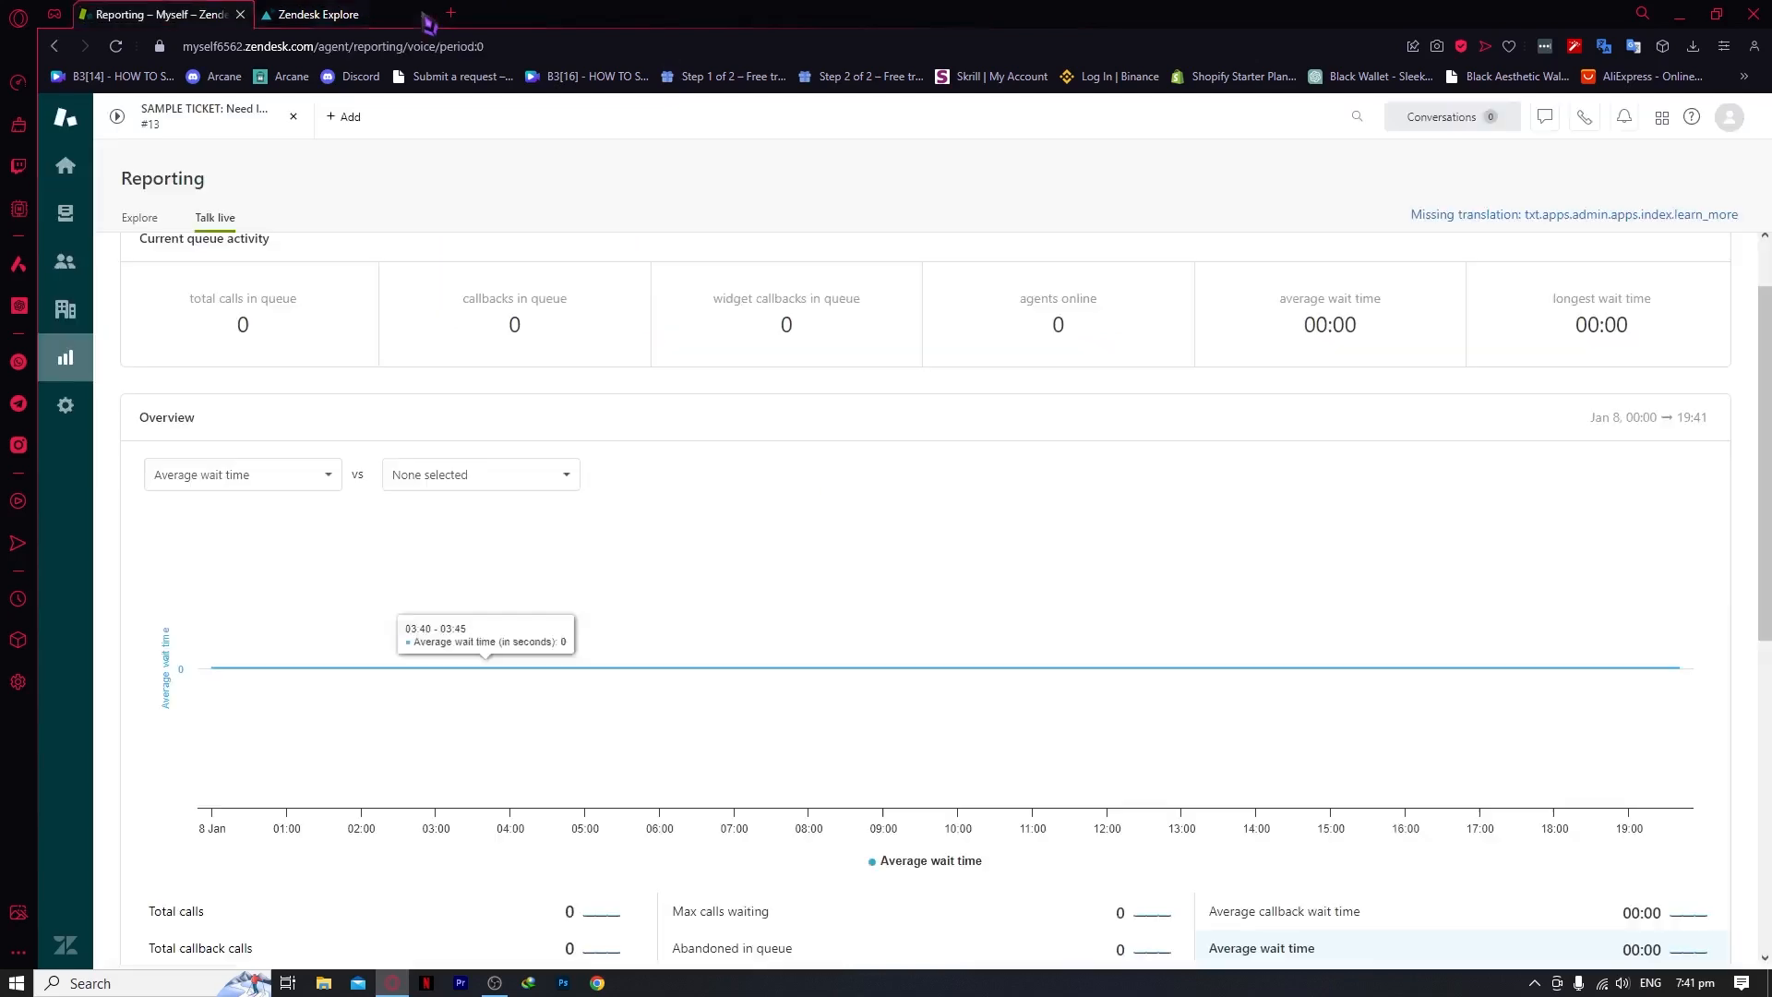
Scroll through the Admin overview's system updates and feature usage, then go Home
{"action": "left_click", "coordinate": [83, 417]}
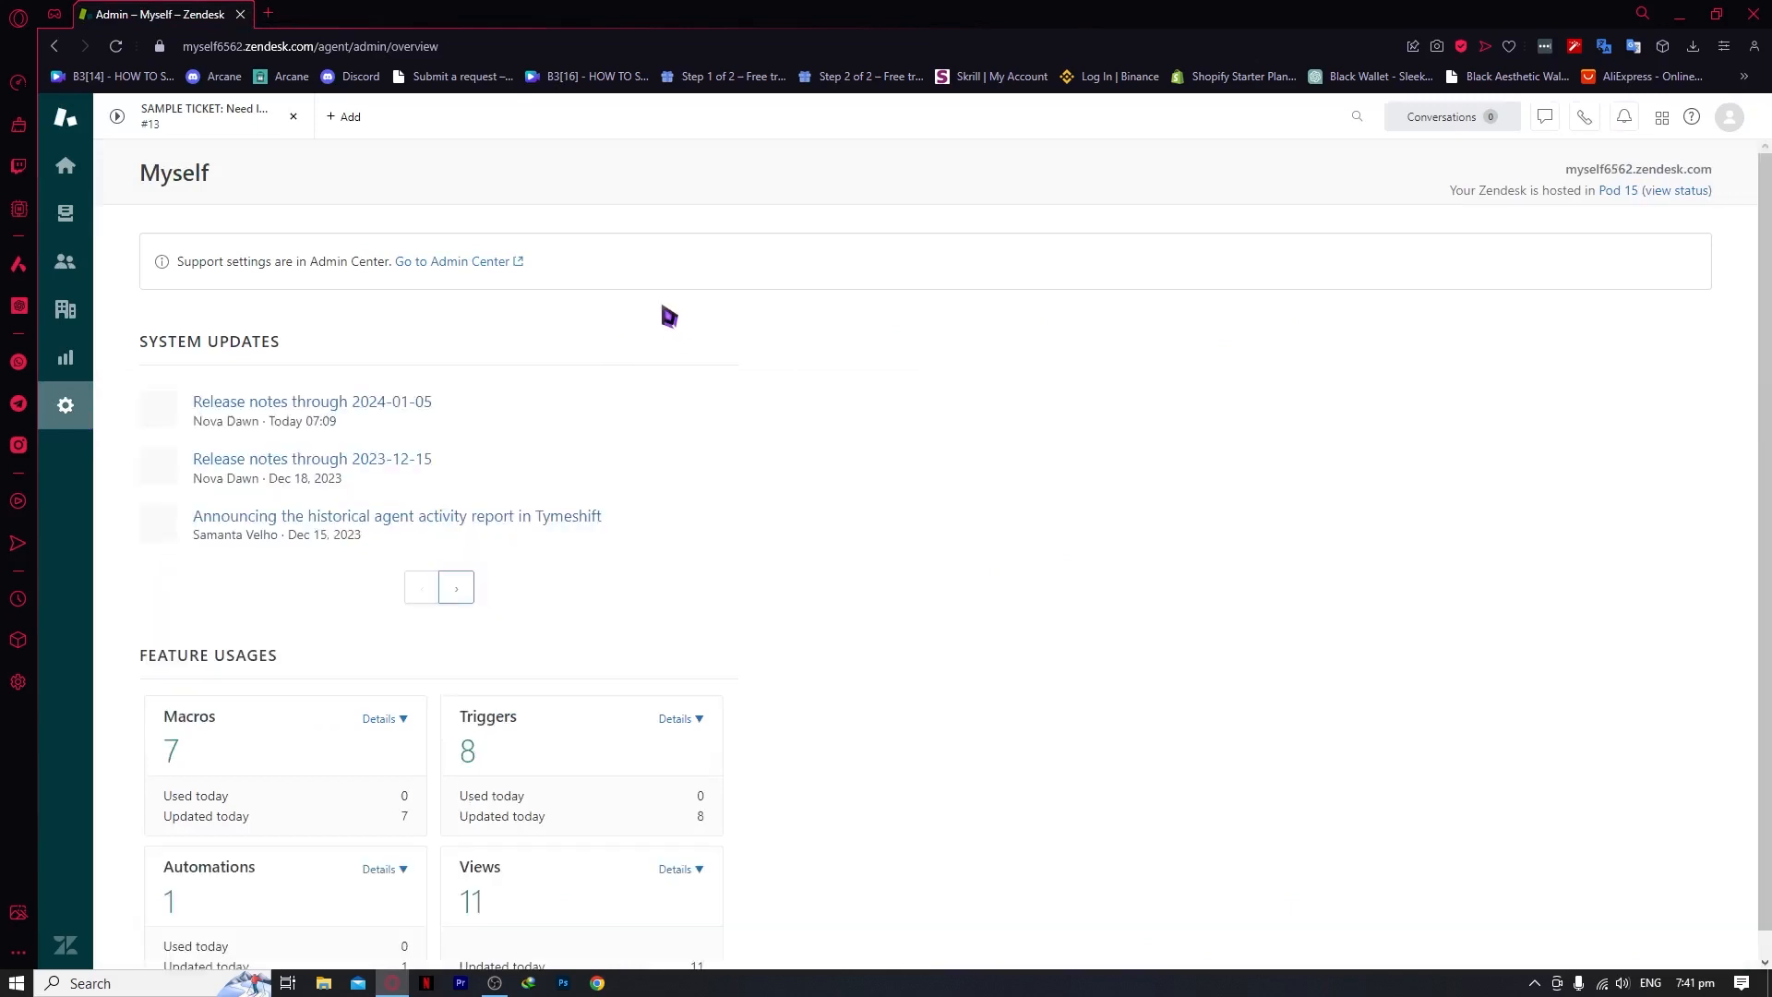
{"action": "scroll", "coordinate": [435, 467], "scroll_direction": "down", "scroll_amount": 1}
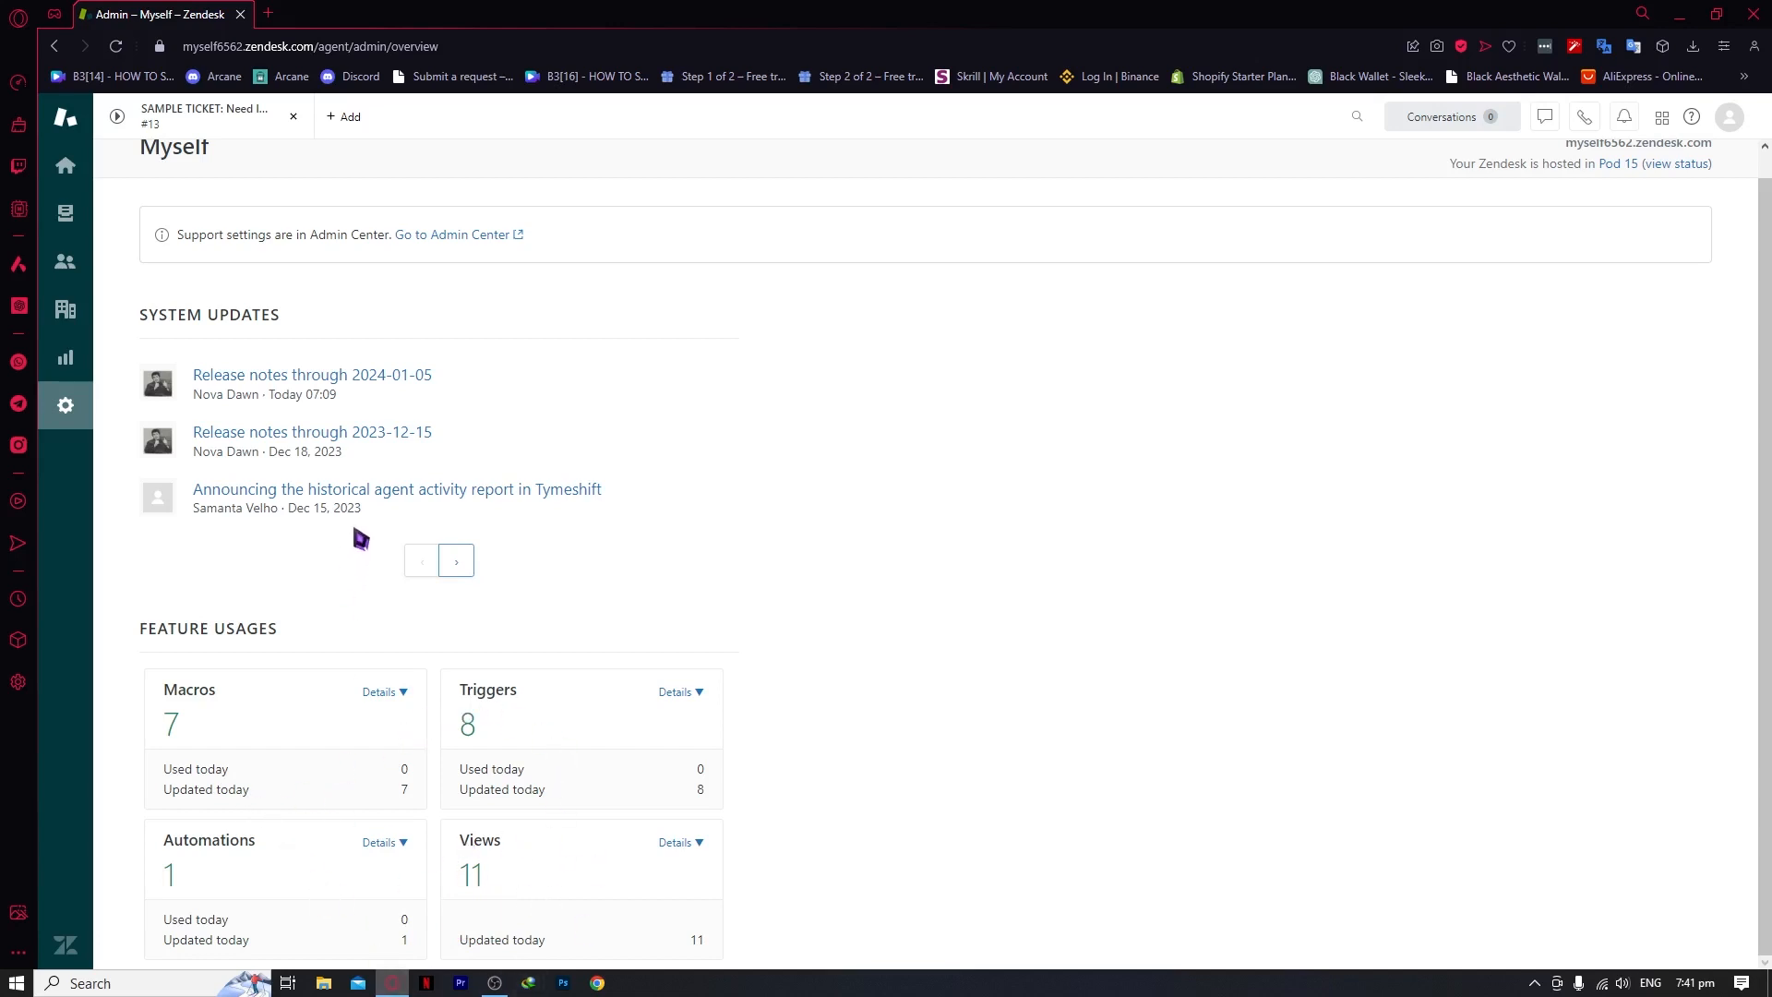
{"action": "left_click", "coordinate": [92, 171]}
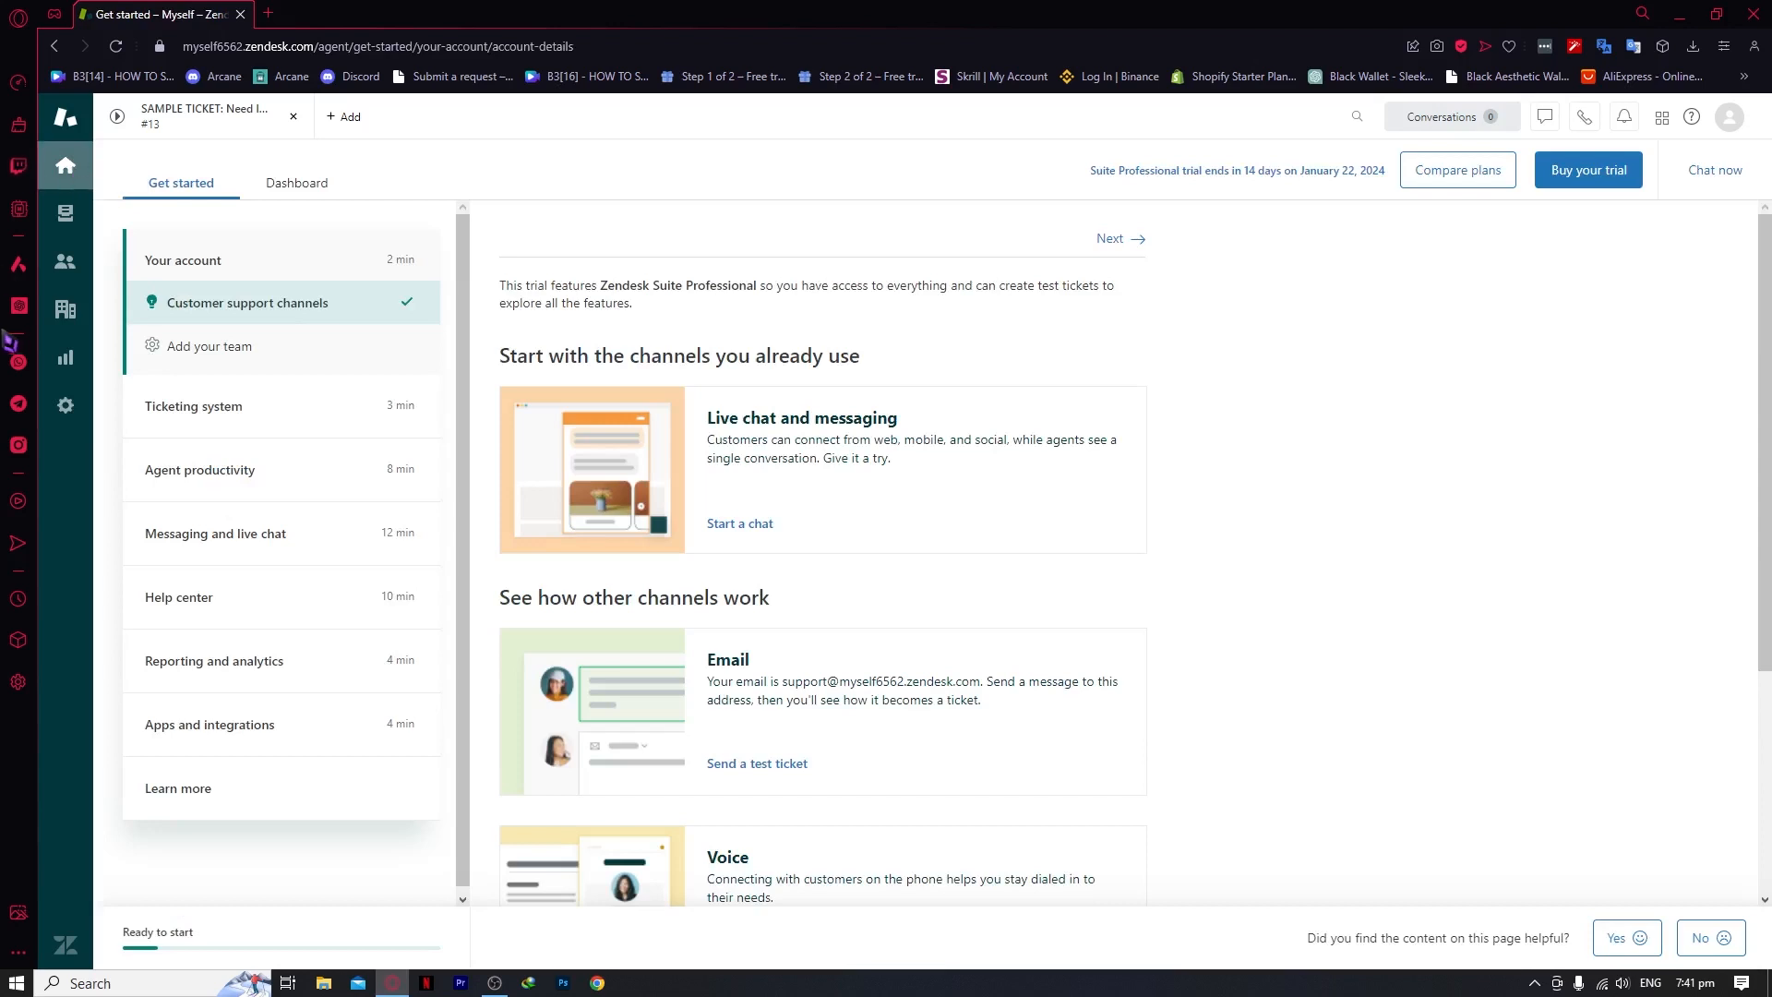
Close the SAMPLE TICKET #13 tab, then start a new ticket from + Add > Ticket
{"action": "left_click", "coordinate": [71, 220]}
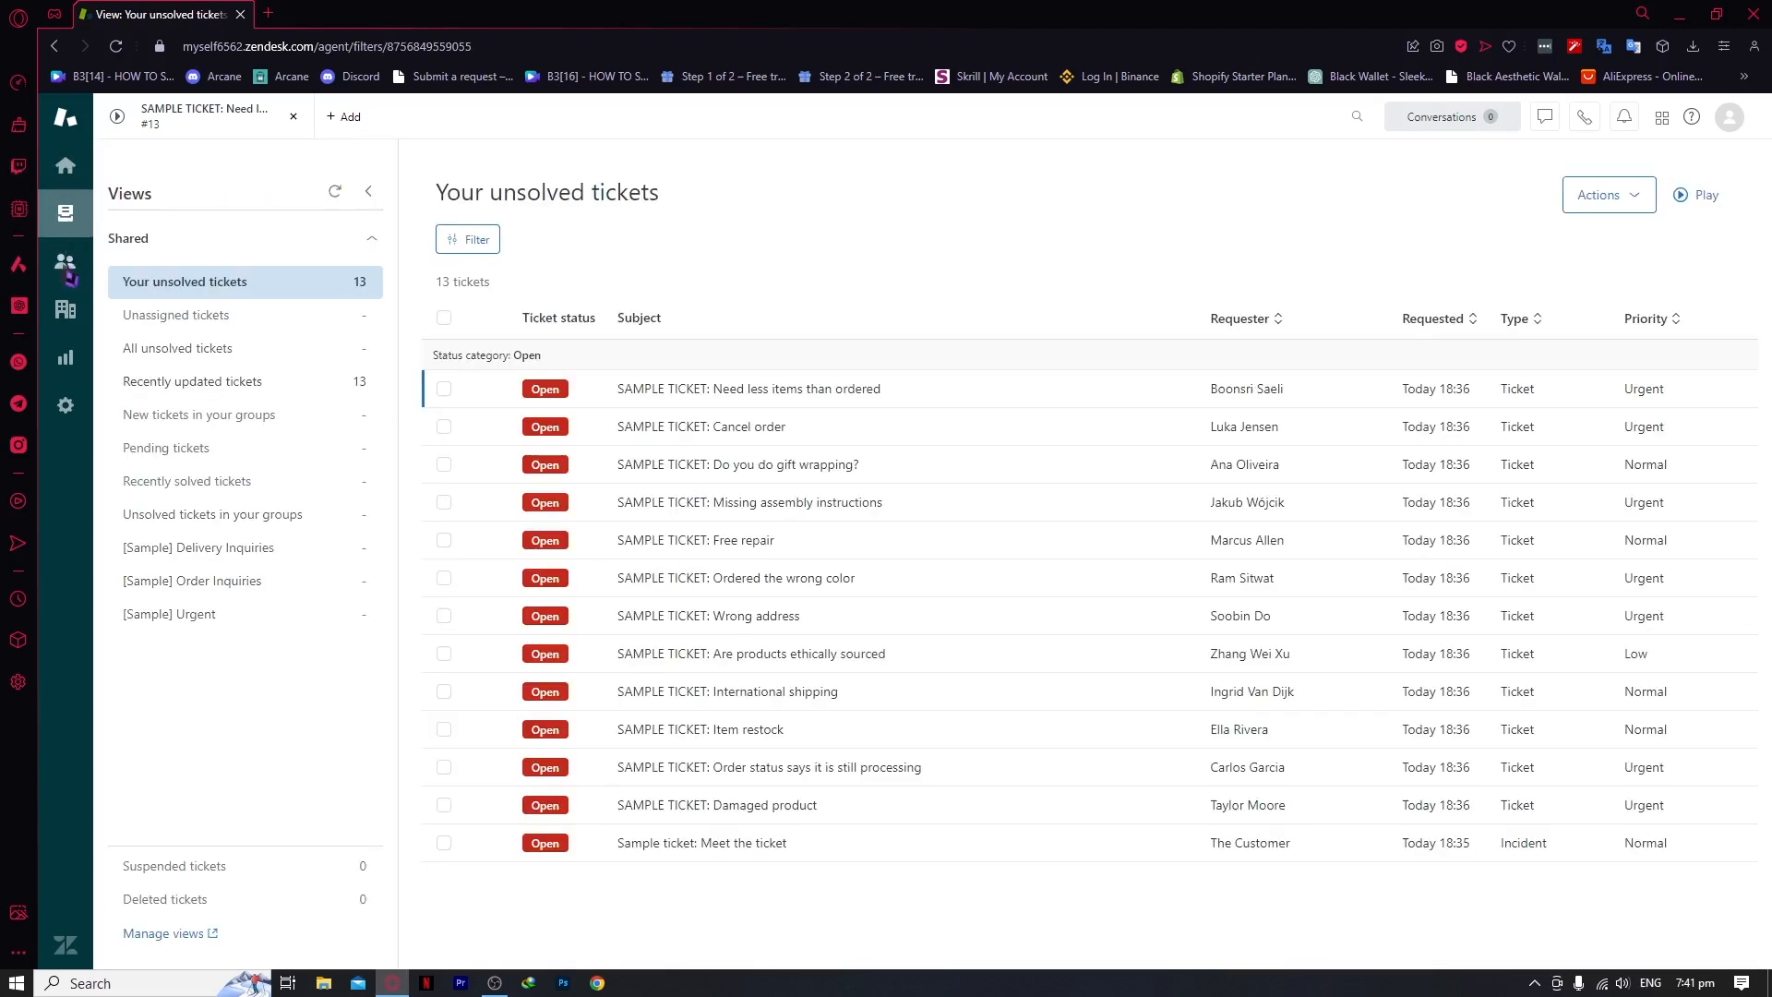
{"action": "left_click", "coordinate": [68, 264]}
{"action": "left_click", "coordinate": [78, 221]}
{"action": "left_click", "coordinate": [293, 118]}
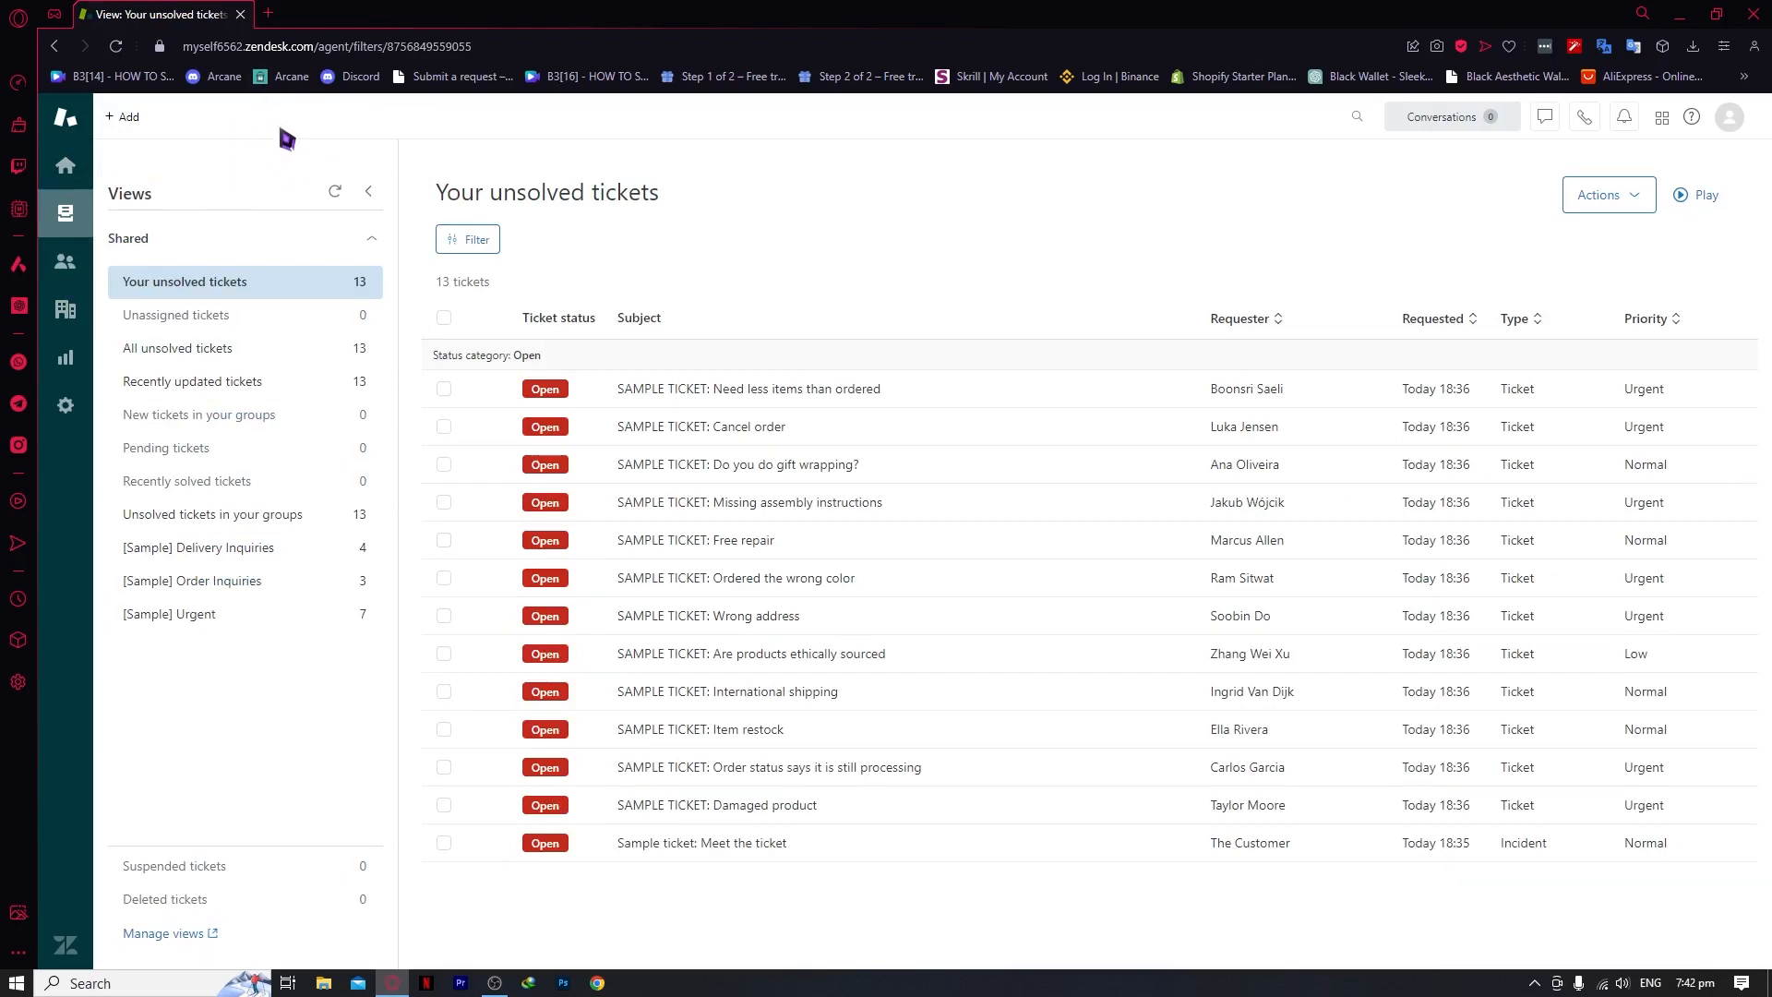
{"action": "left_click", "coordinate": [135, 119]}
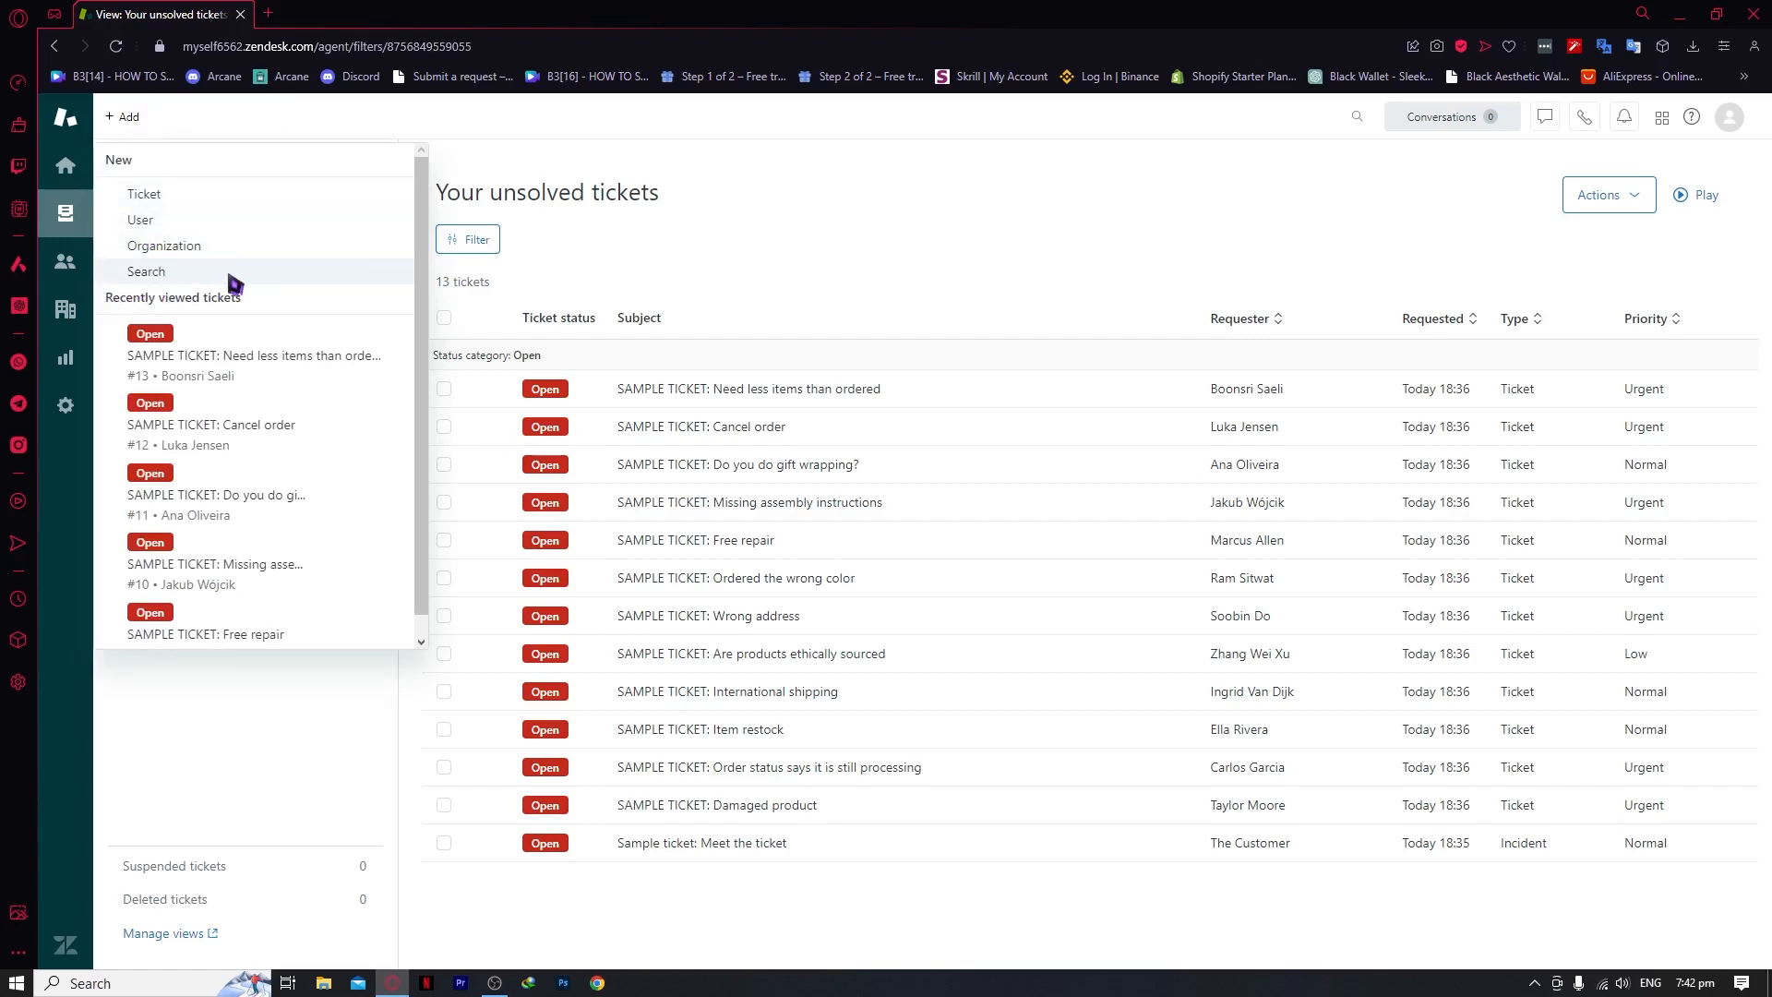
{"action": "left_click", "coordinate": [141, 193]}
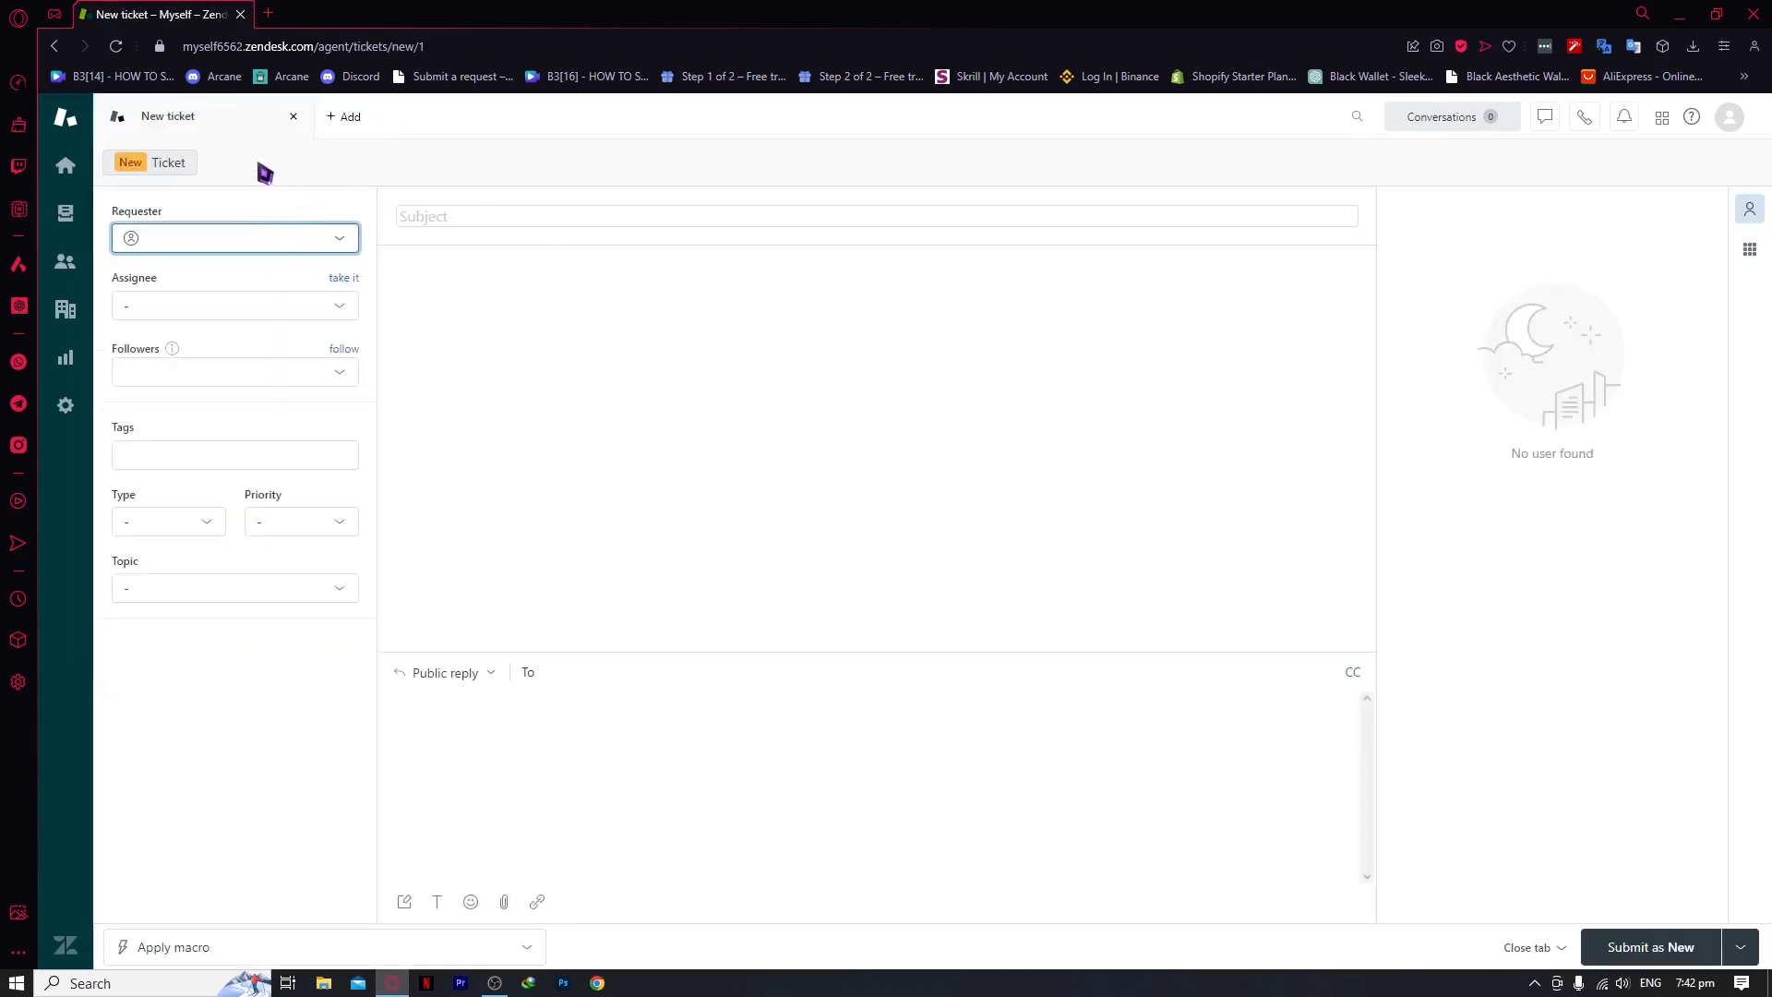
Add a new user with a name and e-mail address from the Requester field, keeping the End user role, and set them as requester
{"action": "left_click", "coordinate": [206, 245]}
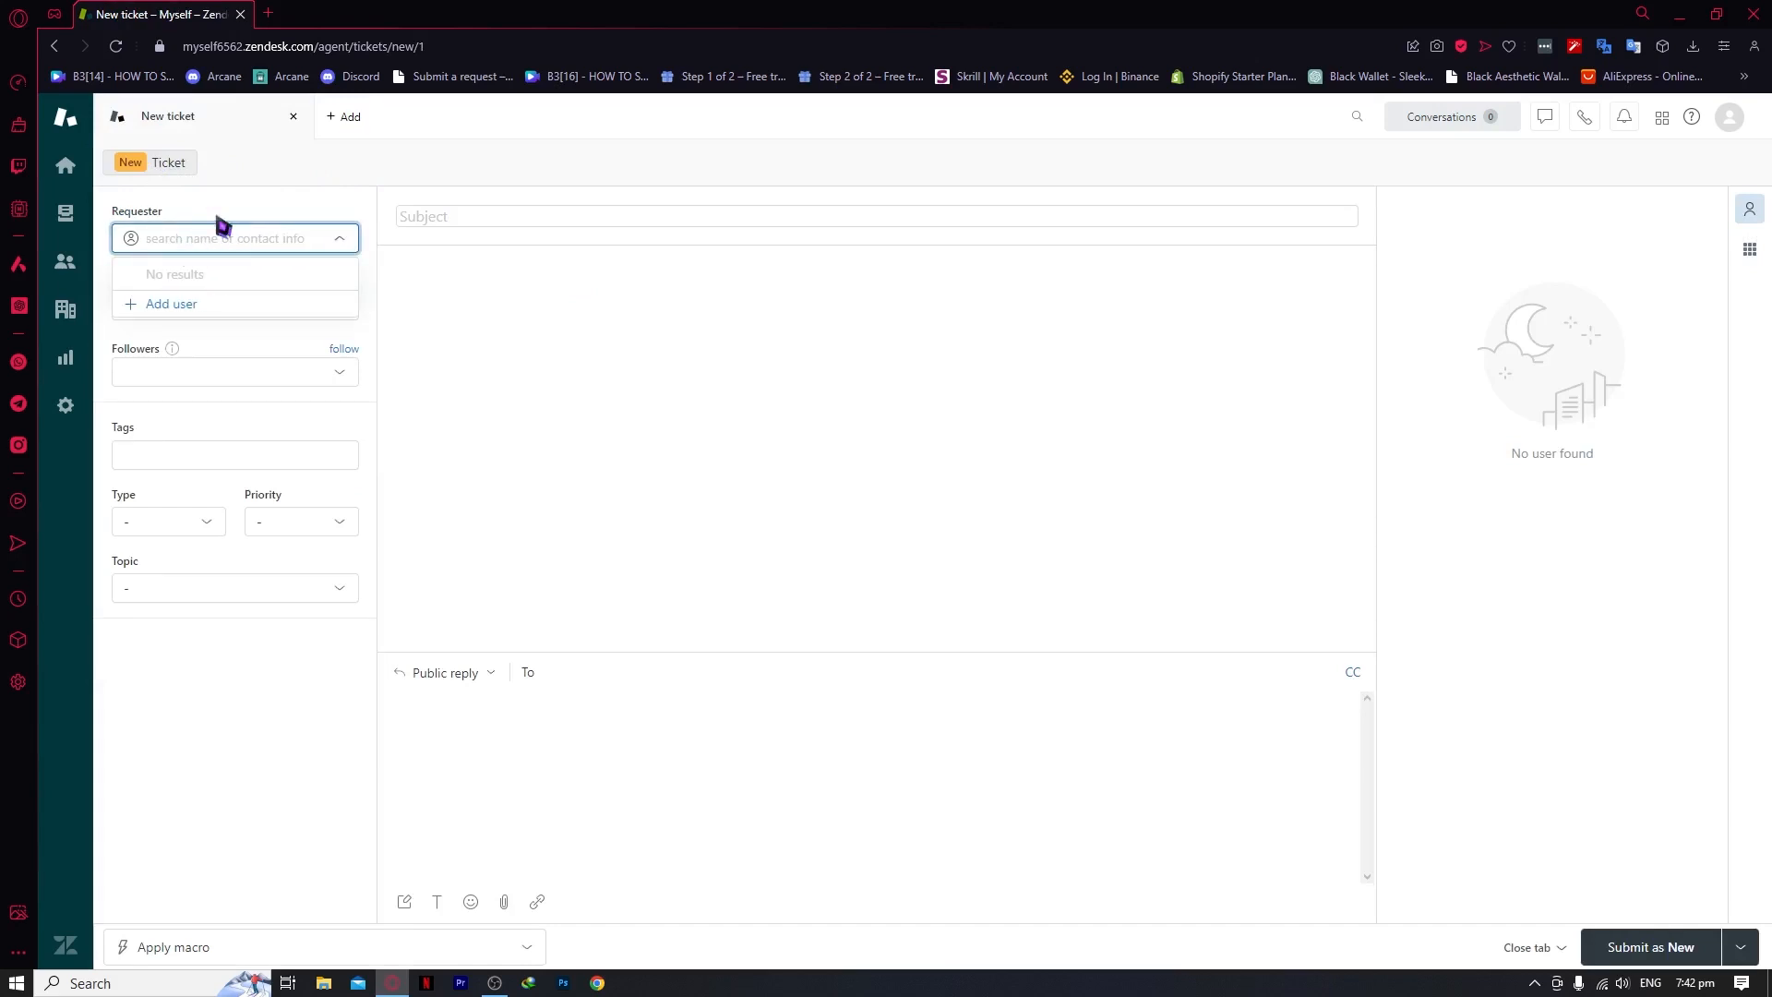
{"action": "left_click", "coordinate": [197, 308]}
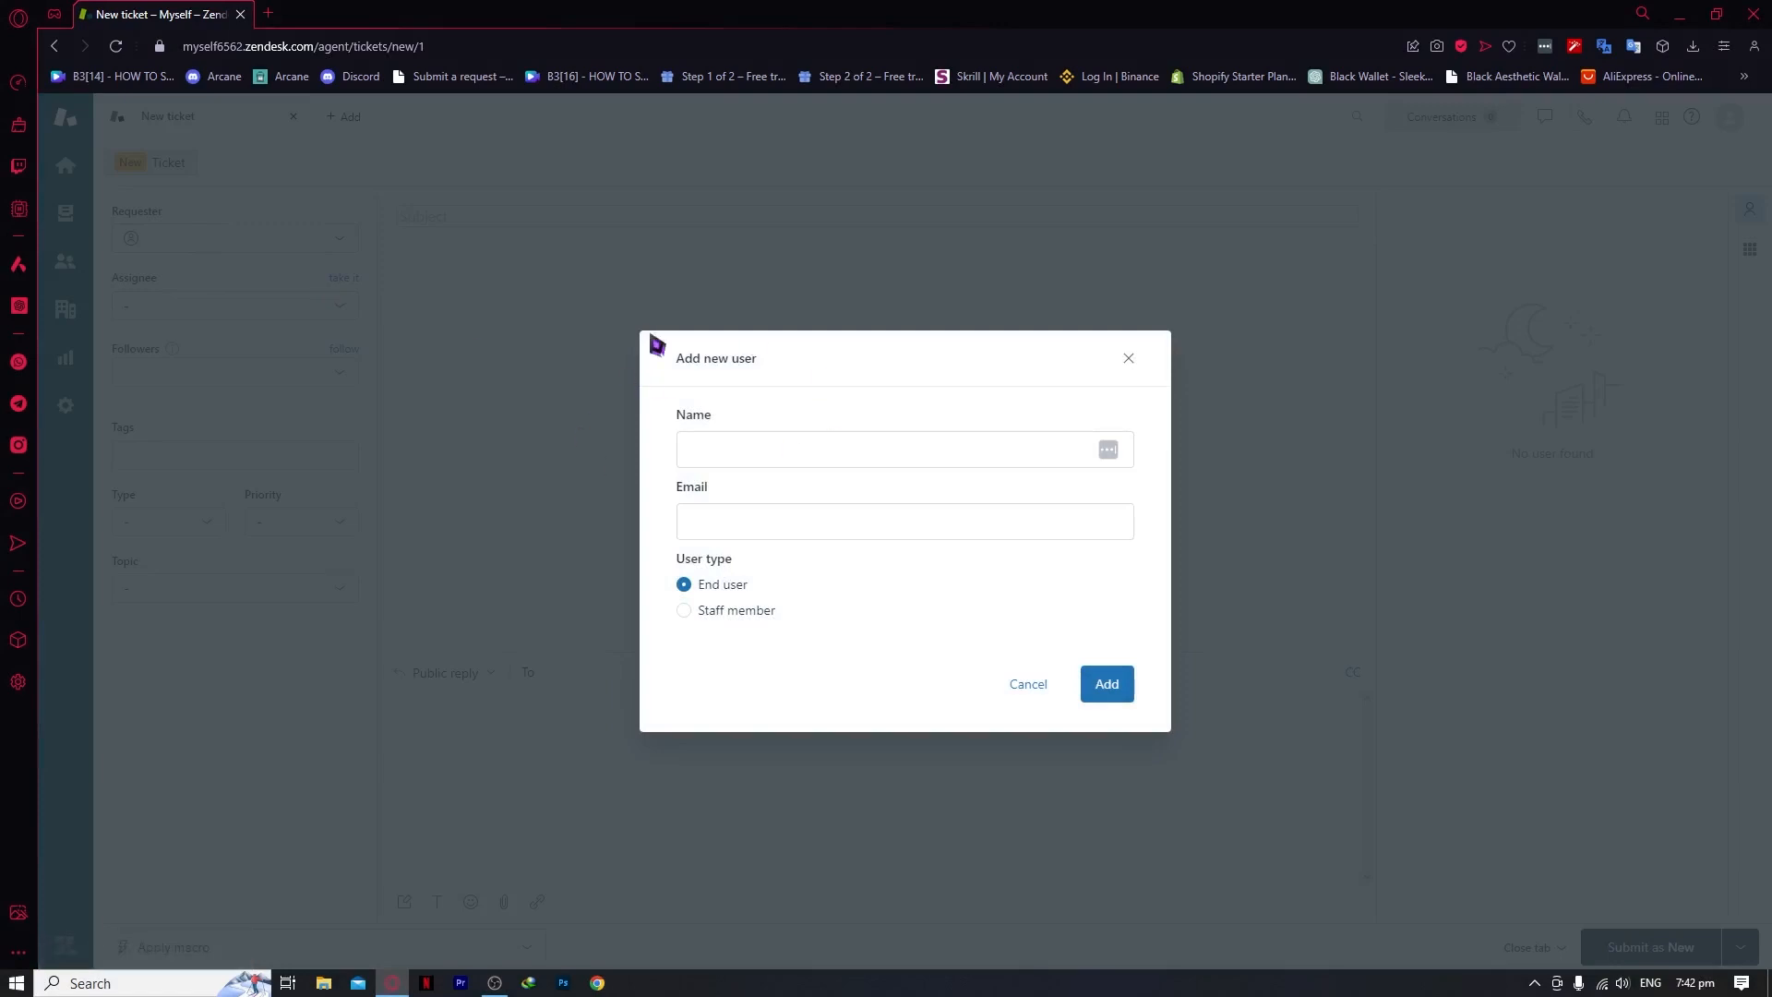
{"action": "left_click", "coordinate": [777, 462]}
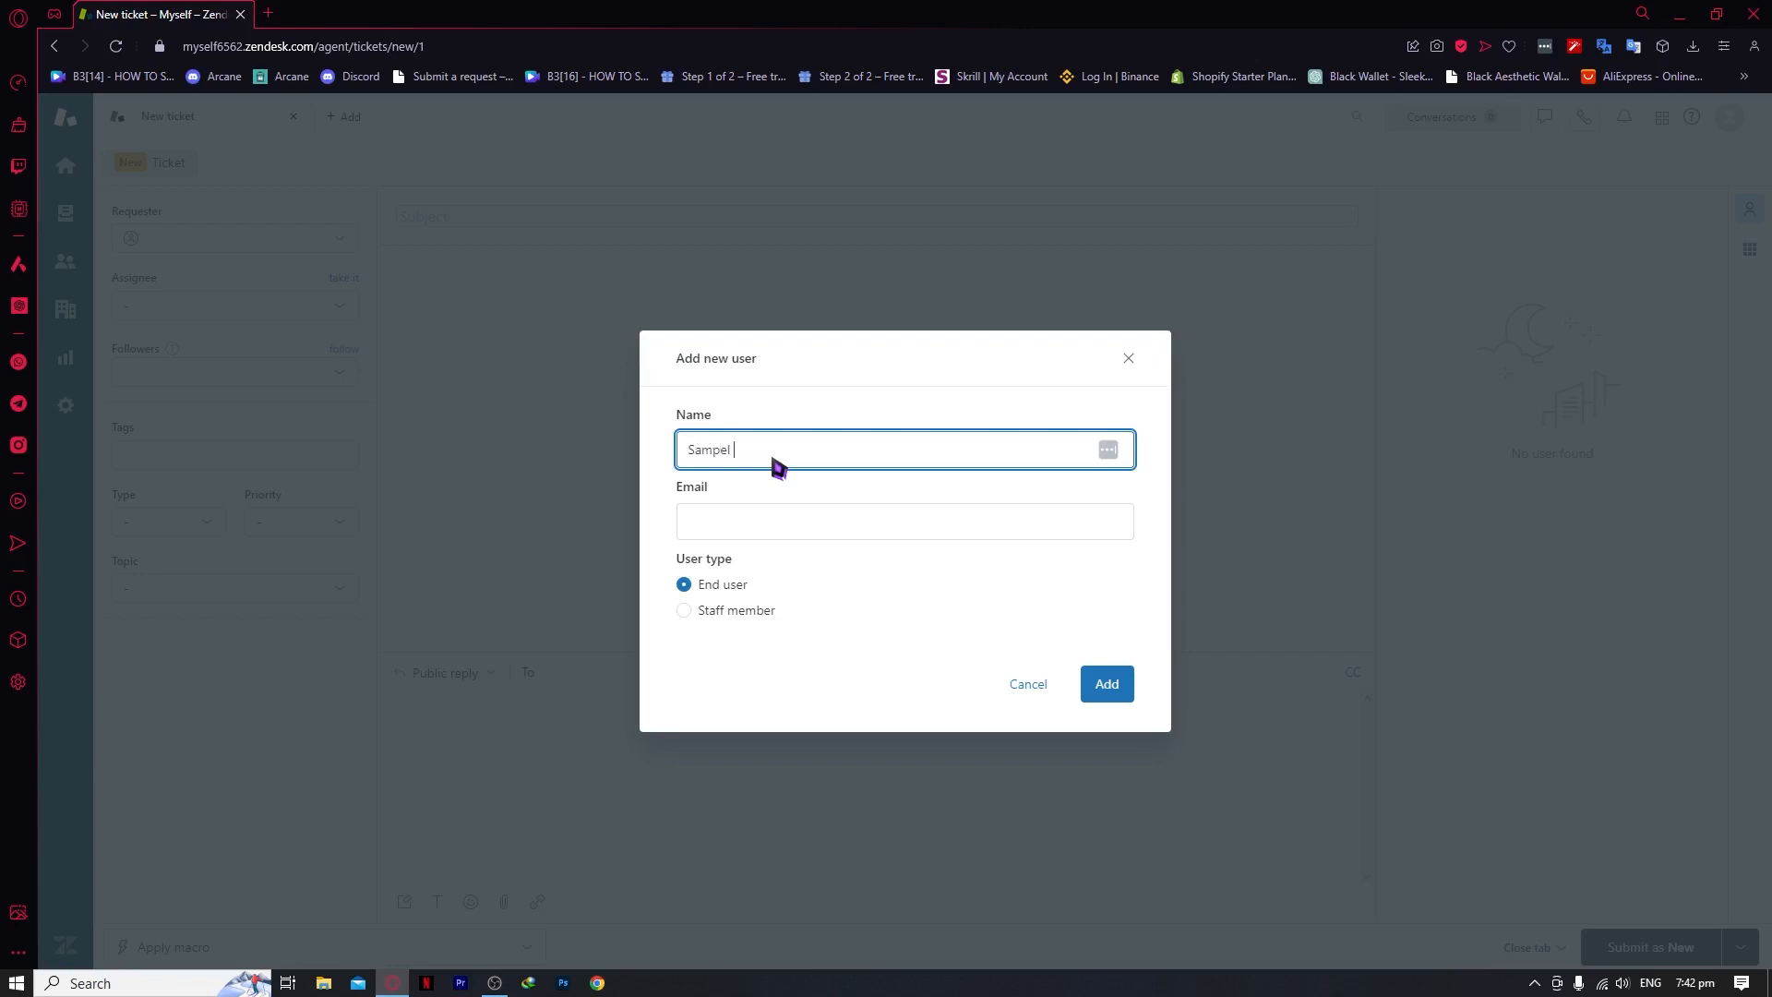
{"action": "type", "text": "SampLE"}
{"action": "key", "text": "Tab"}
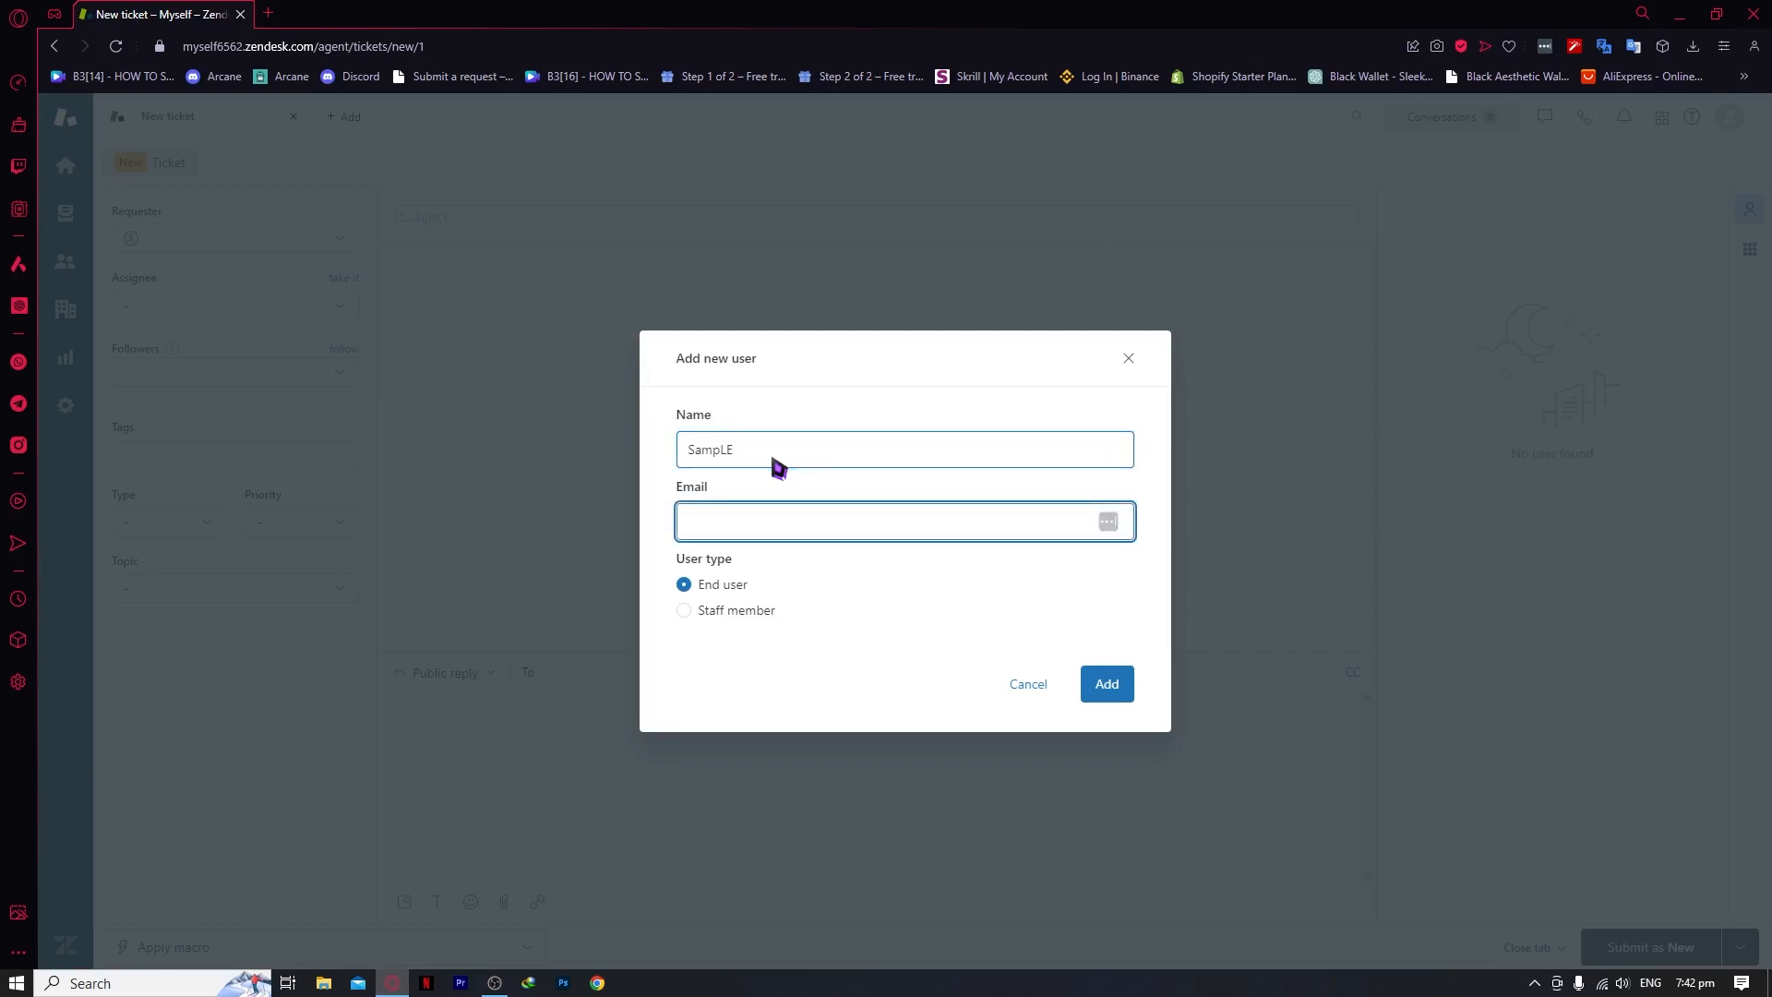
{"action": "left_click", "coordinate": [773, 459]}
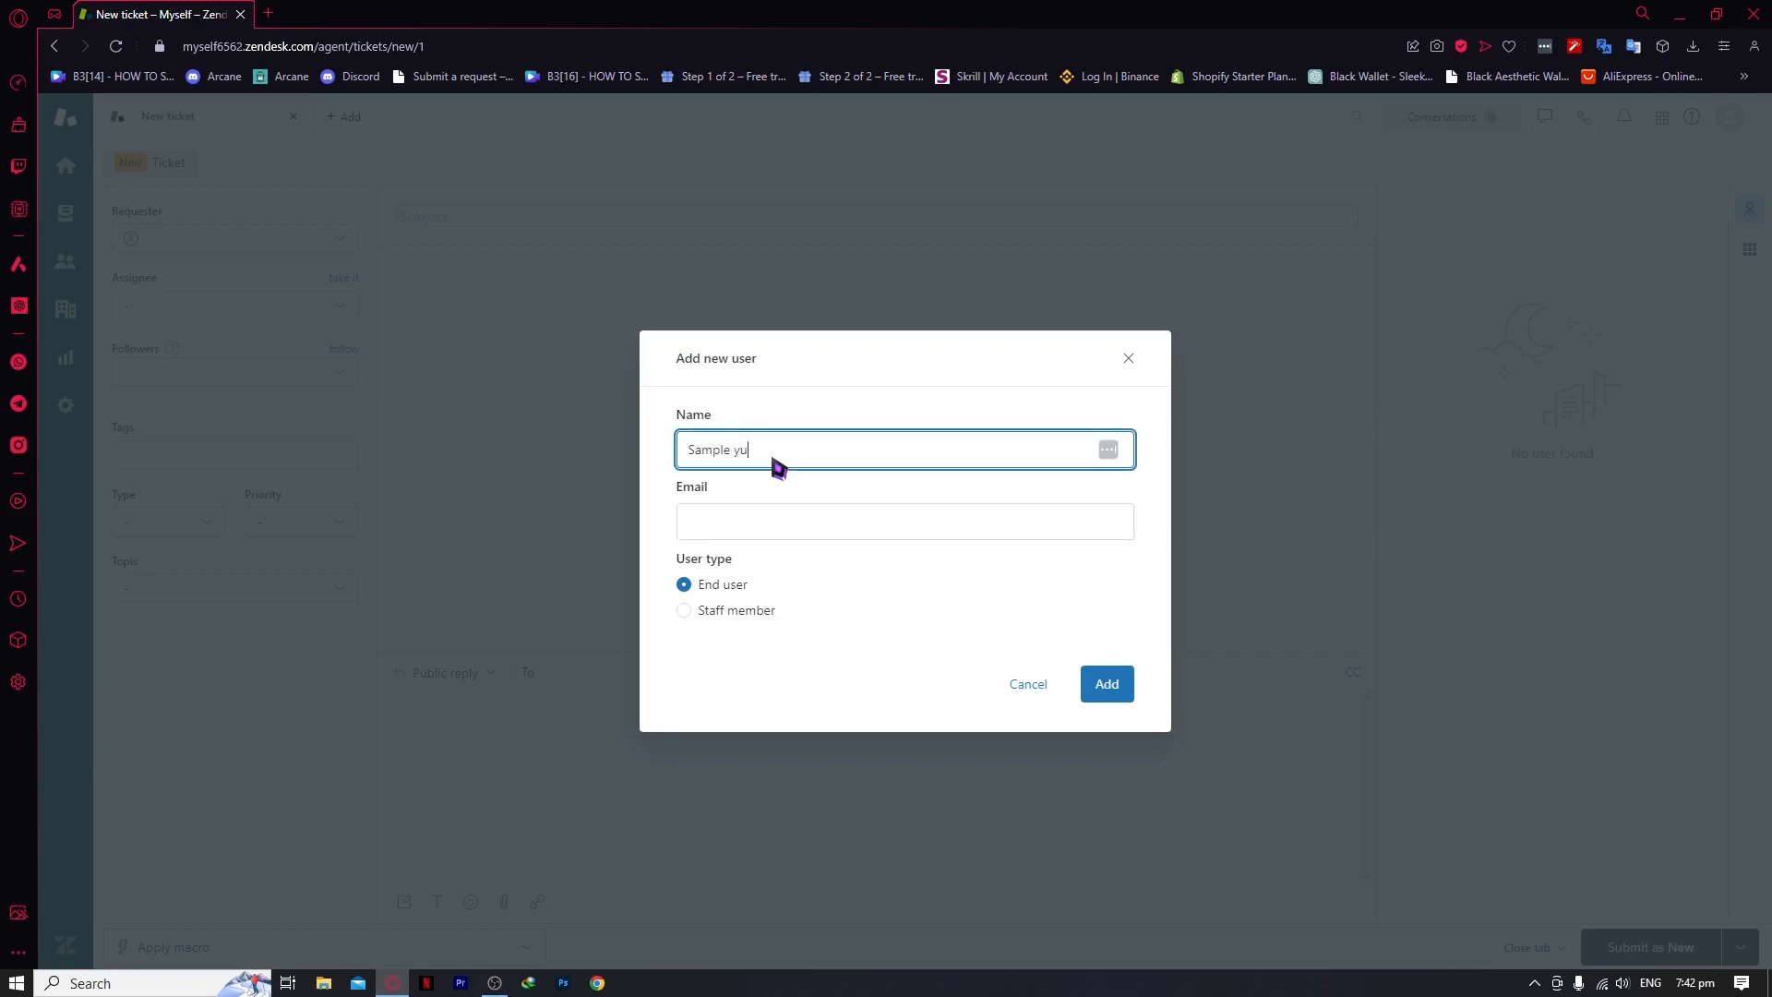
{"action": "type", "text": "er"}
{"action": "key", "text": "Tab"}
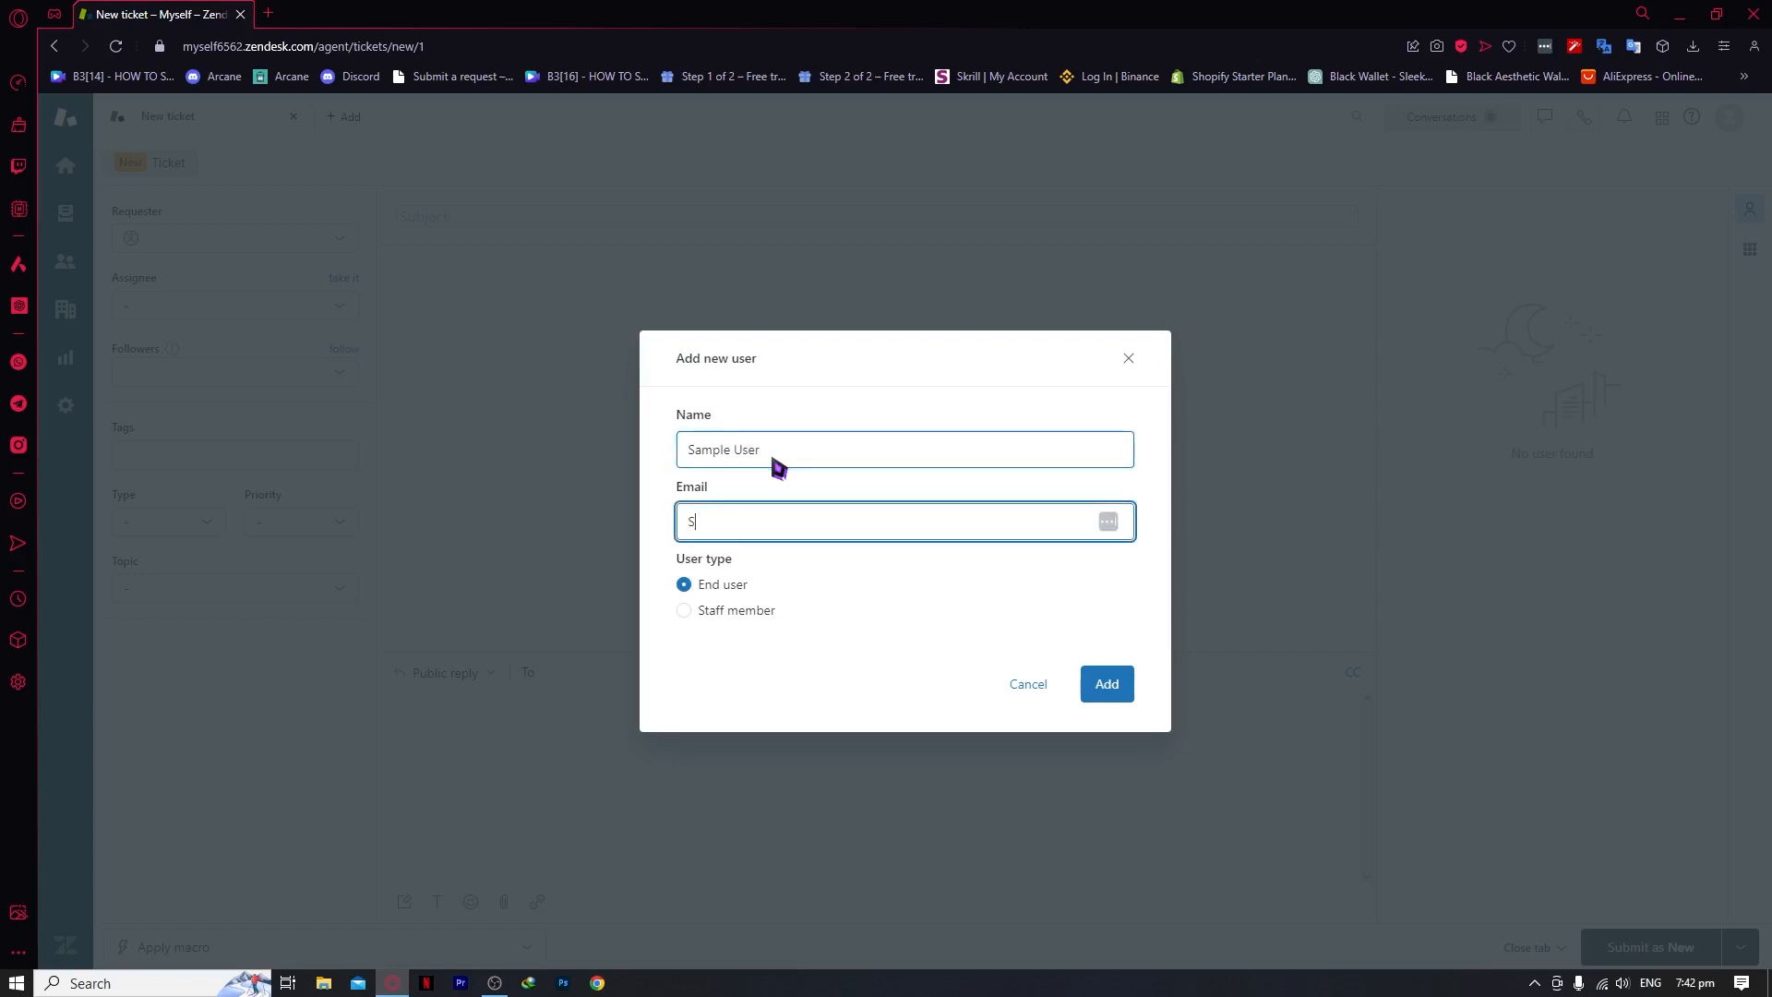
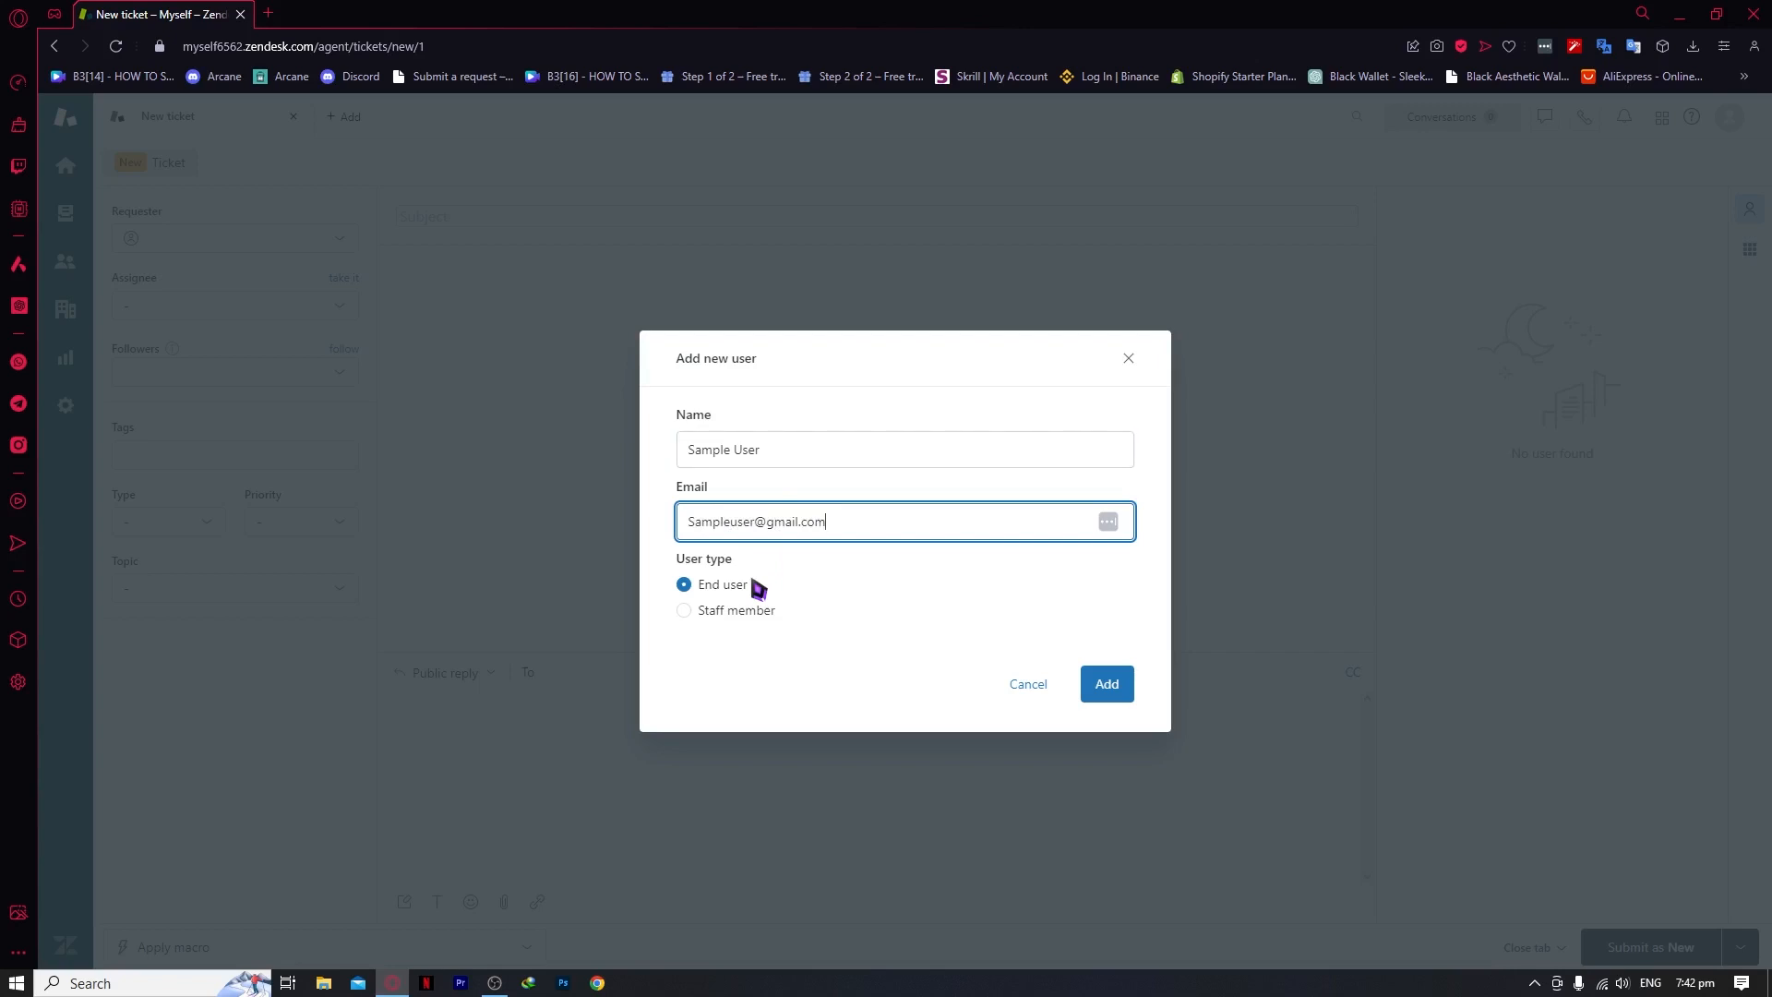
{"action": "left_click", "coordinate": [738, 611]}
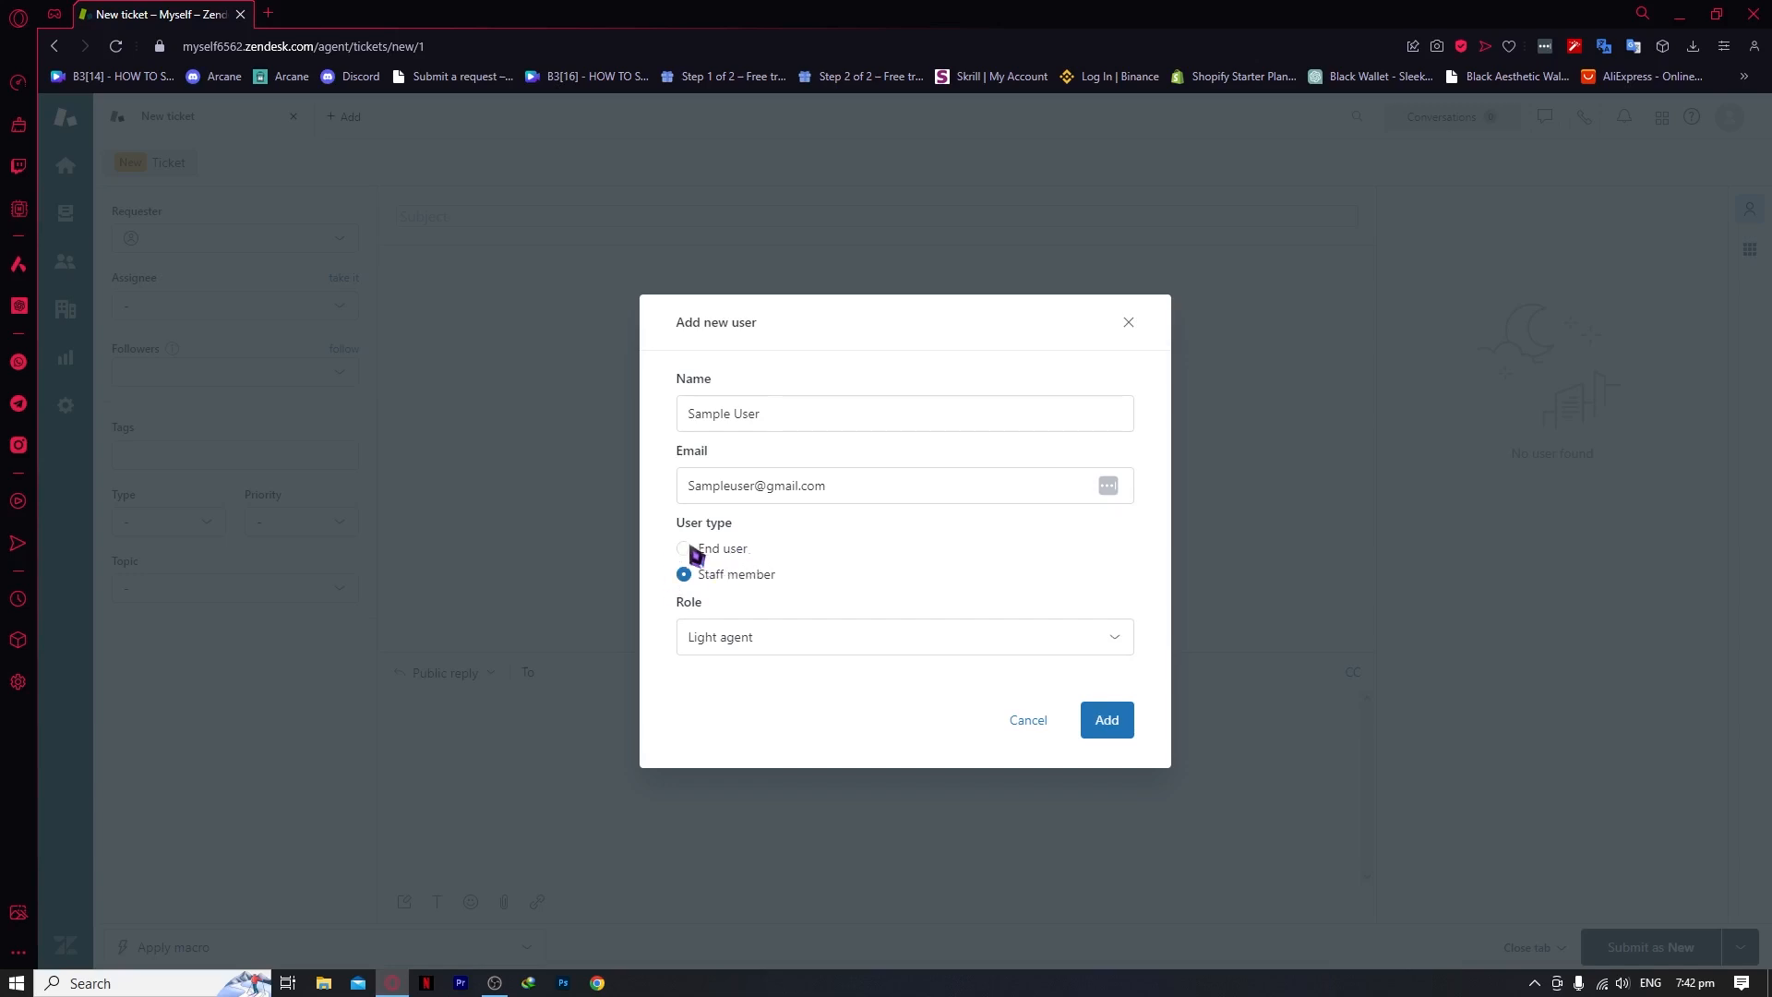
{"action": "left_click", "coordinate": [721, 550]}
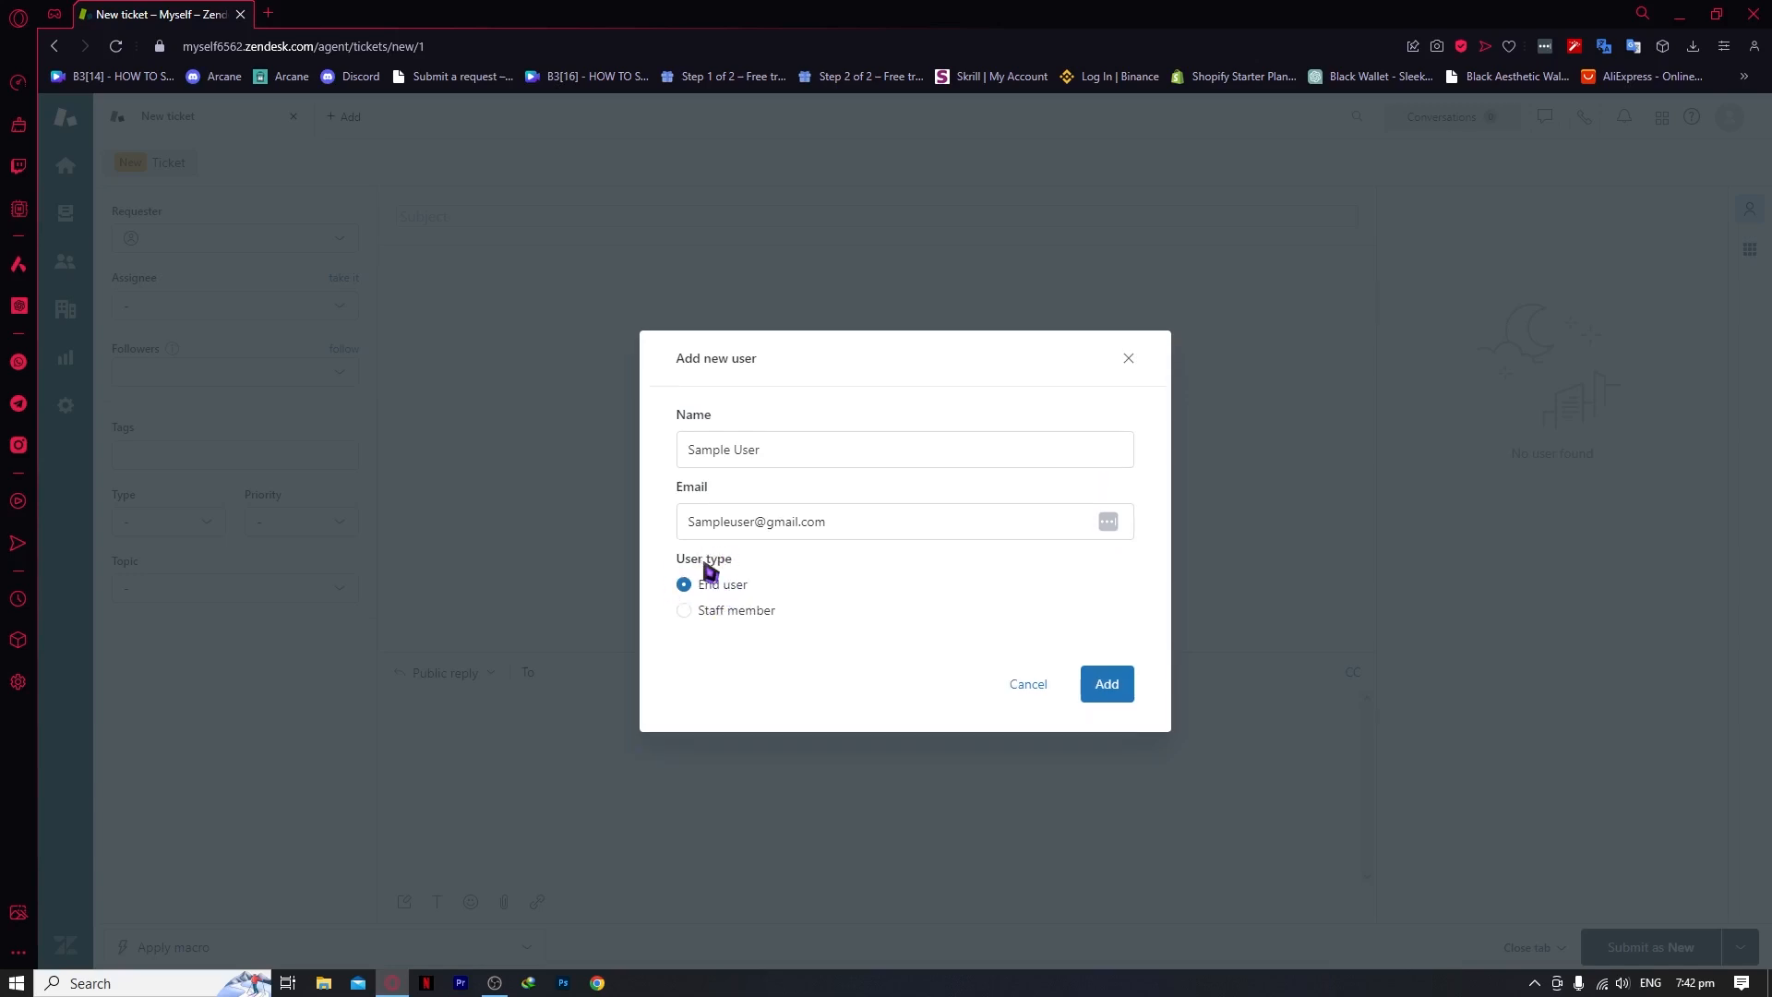
{"action": "left_click", "coordinate": [1106, 684]}
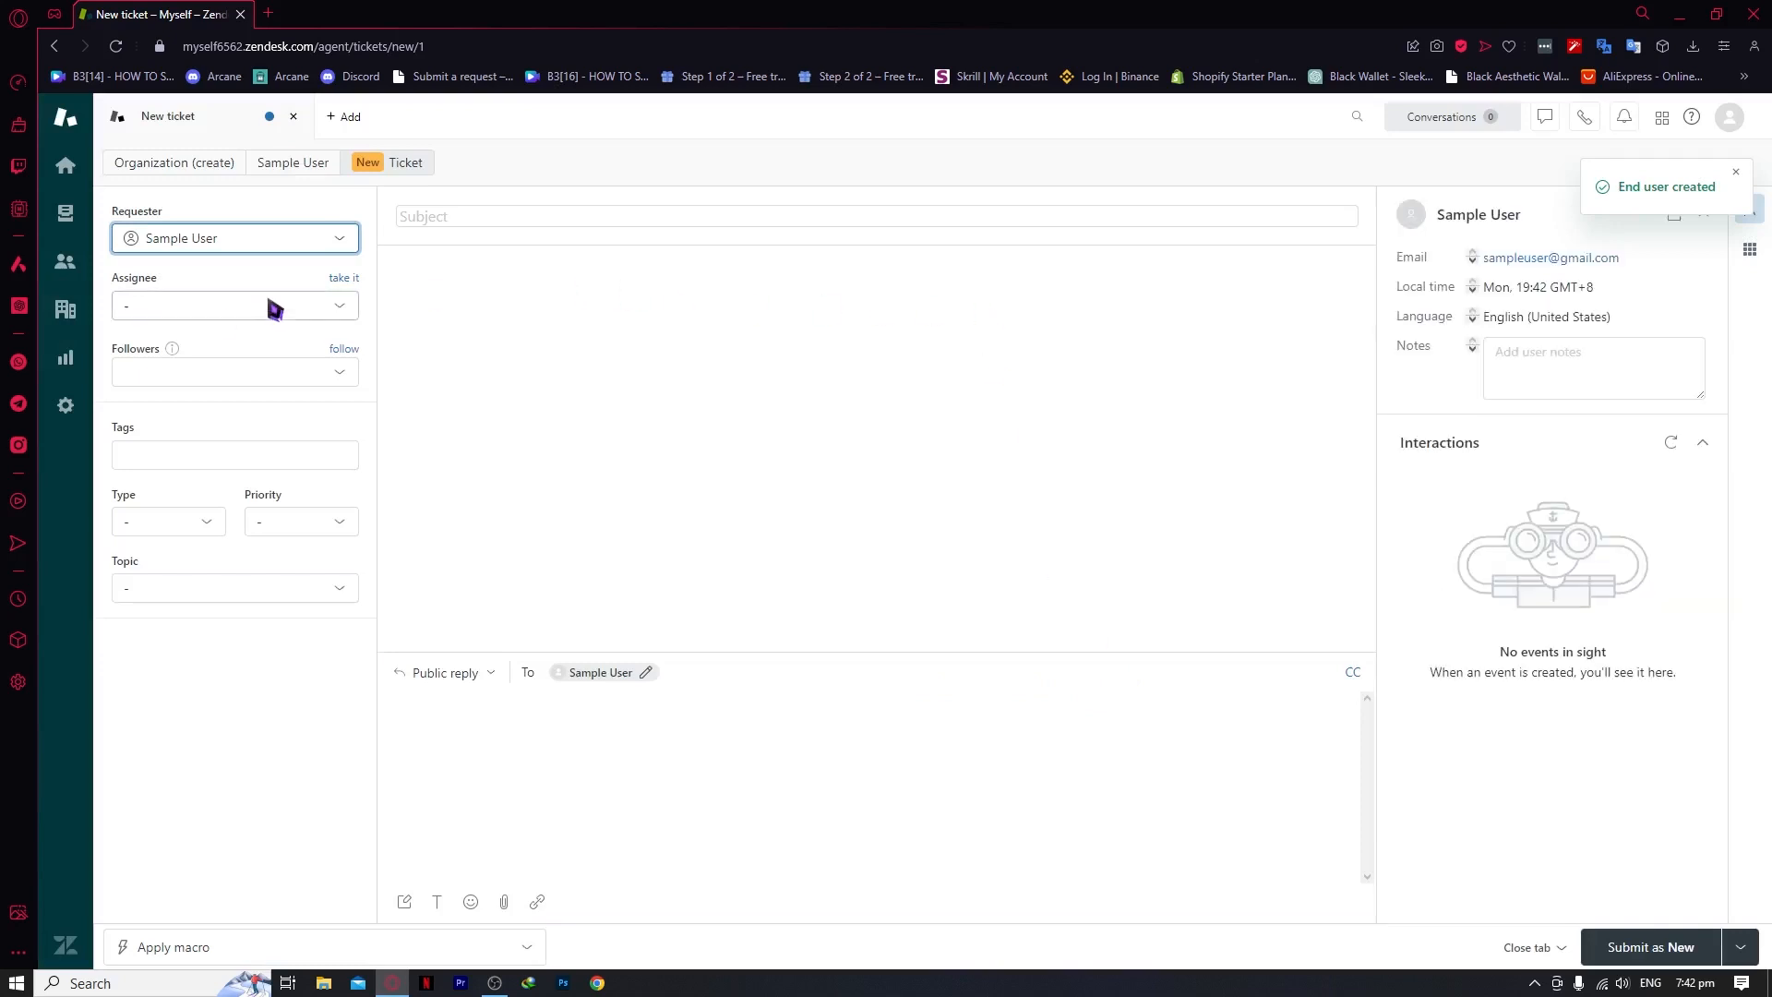
Assign the ticket to the agent in the Support group
{"action": "left_click", "coordinate": [213, 314]}
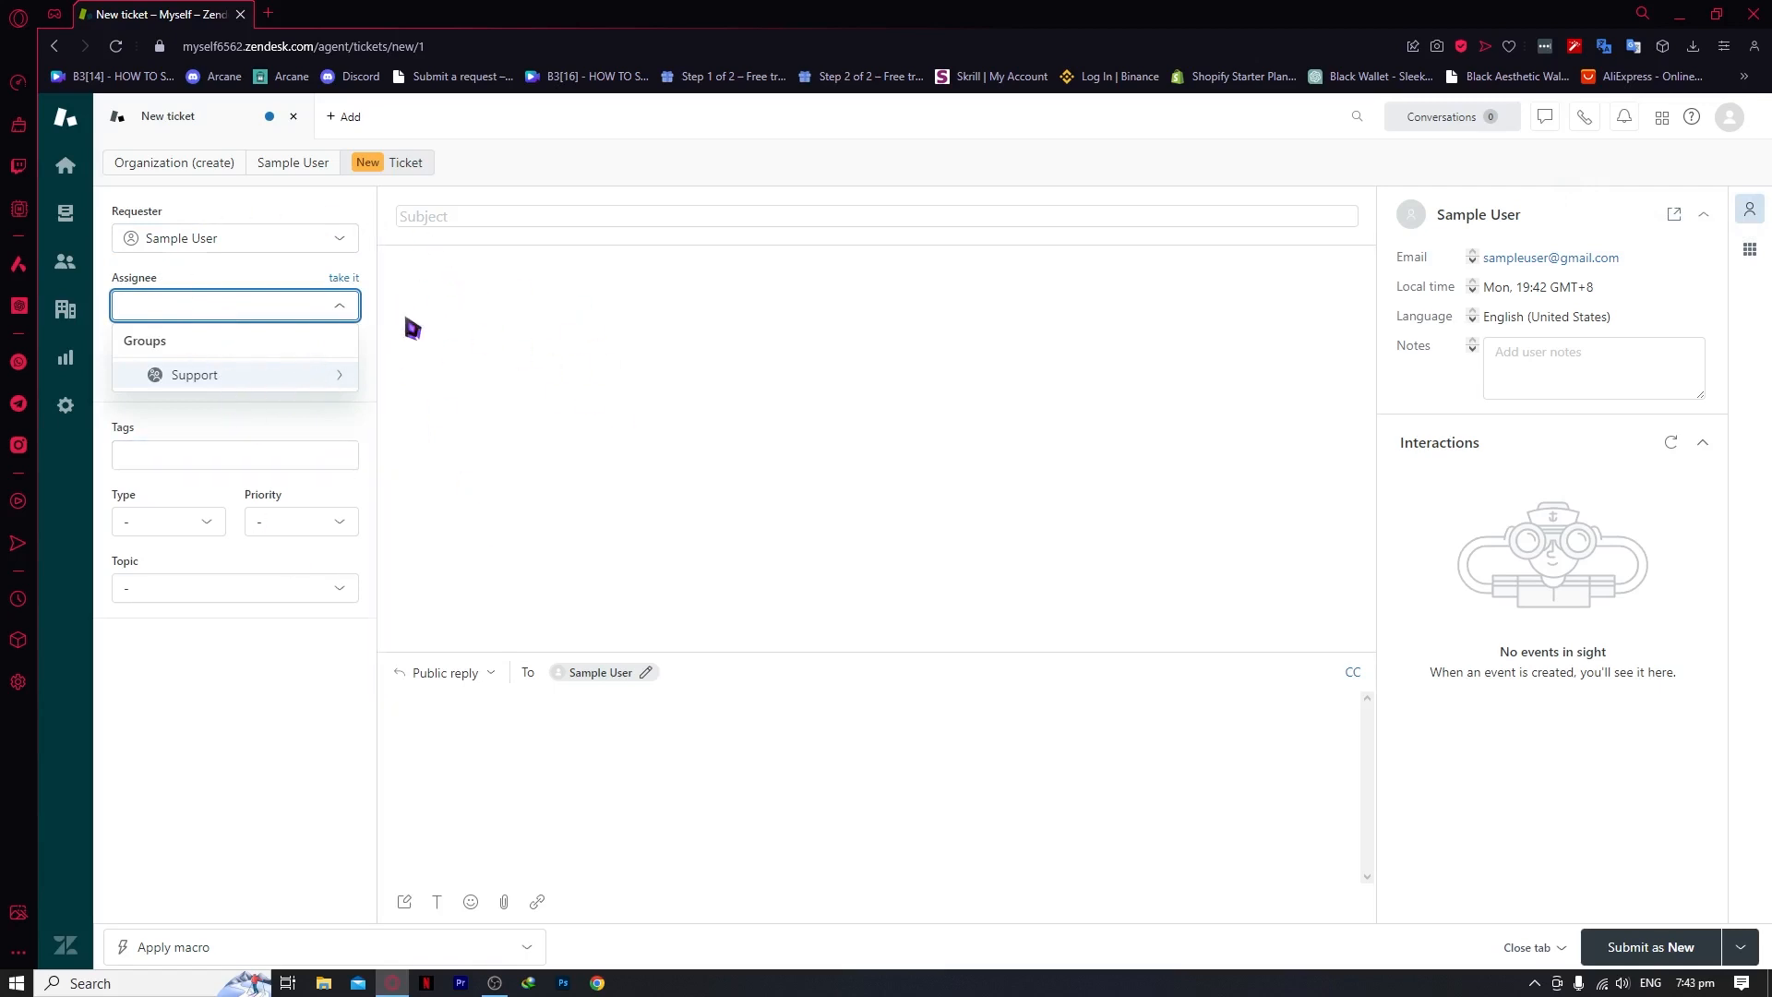
{"action": "left_click", "coordinate": [184, 375]}
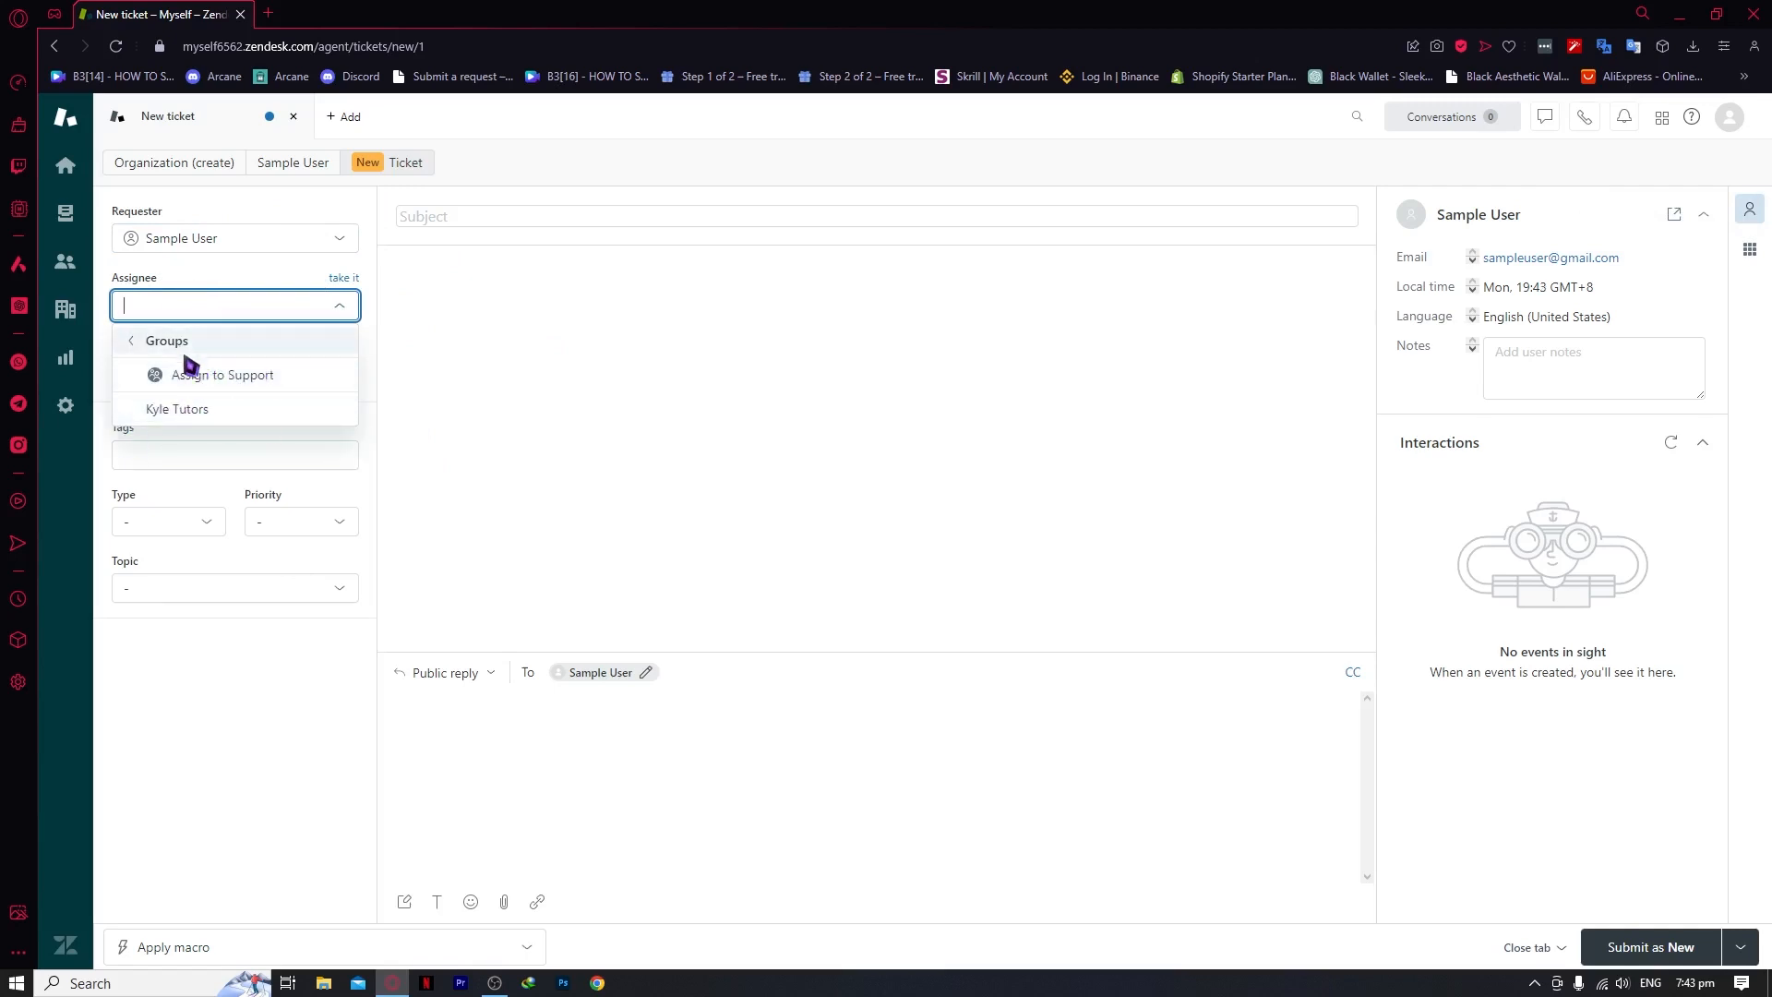
{"action": "left_click", "coordinate": [189, 411]}
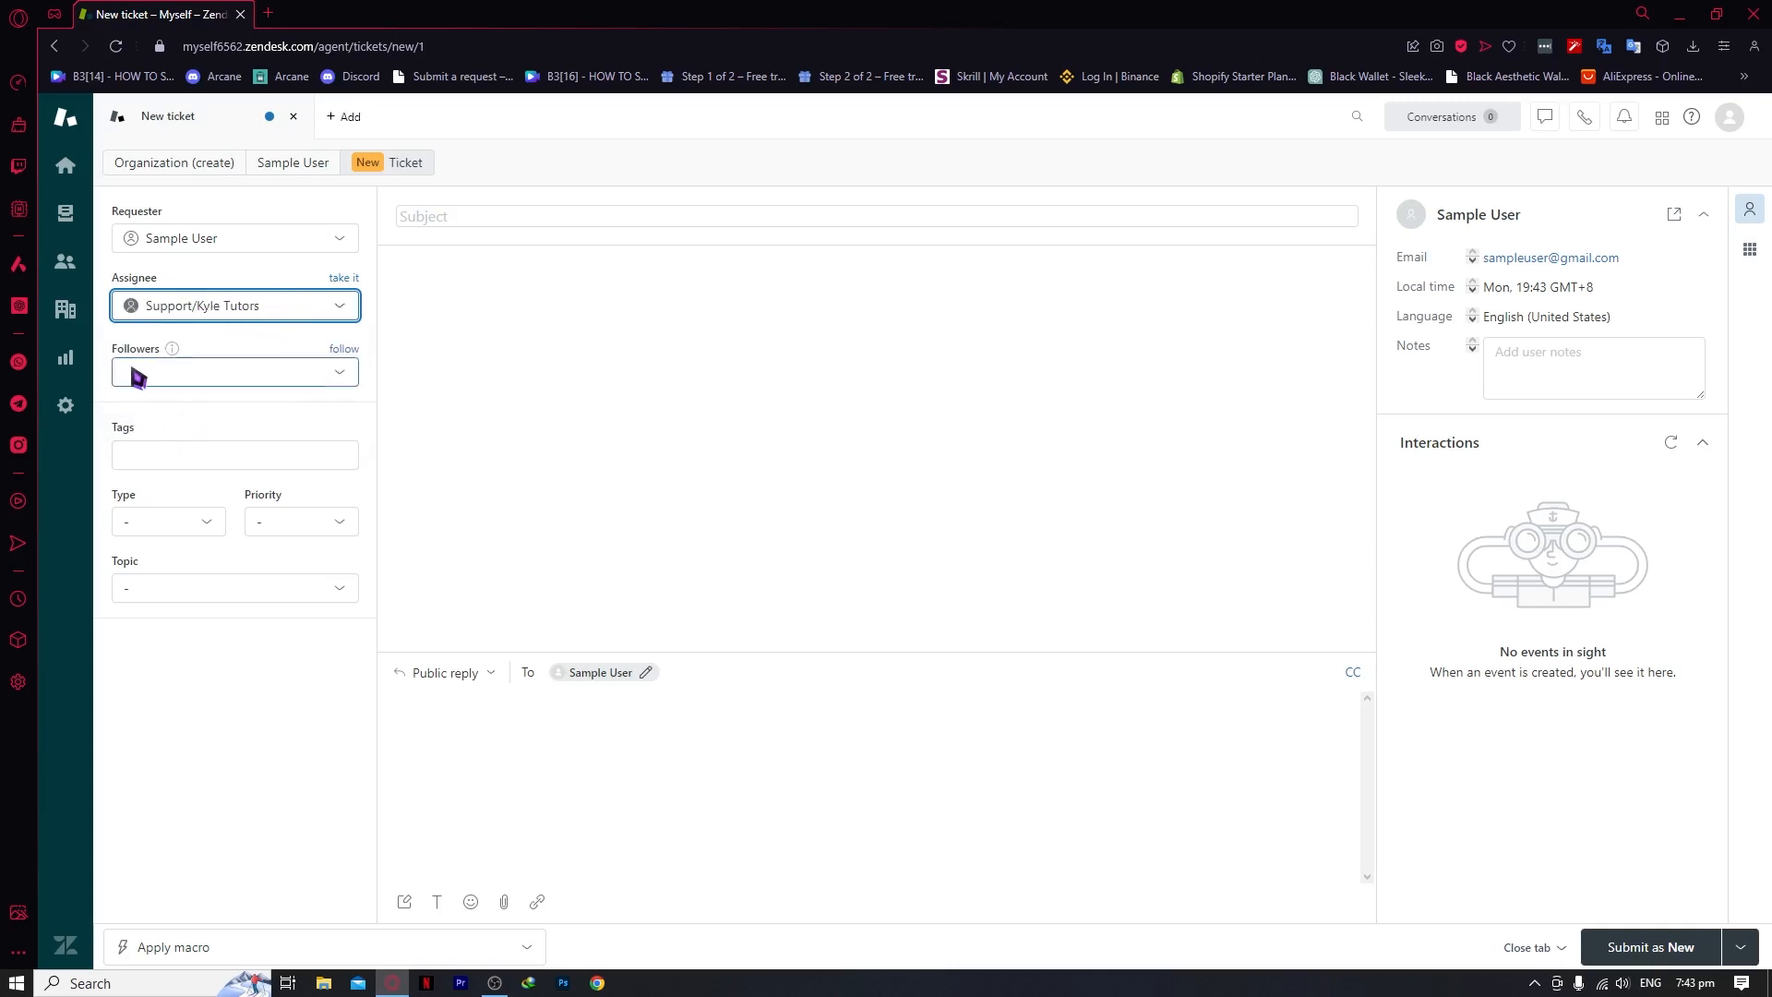
Add the assigned agent as a follower of the ticket
{"action": "left_click", "coordinate": [177, 374]}
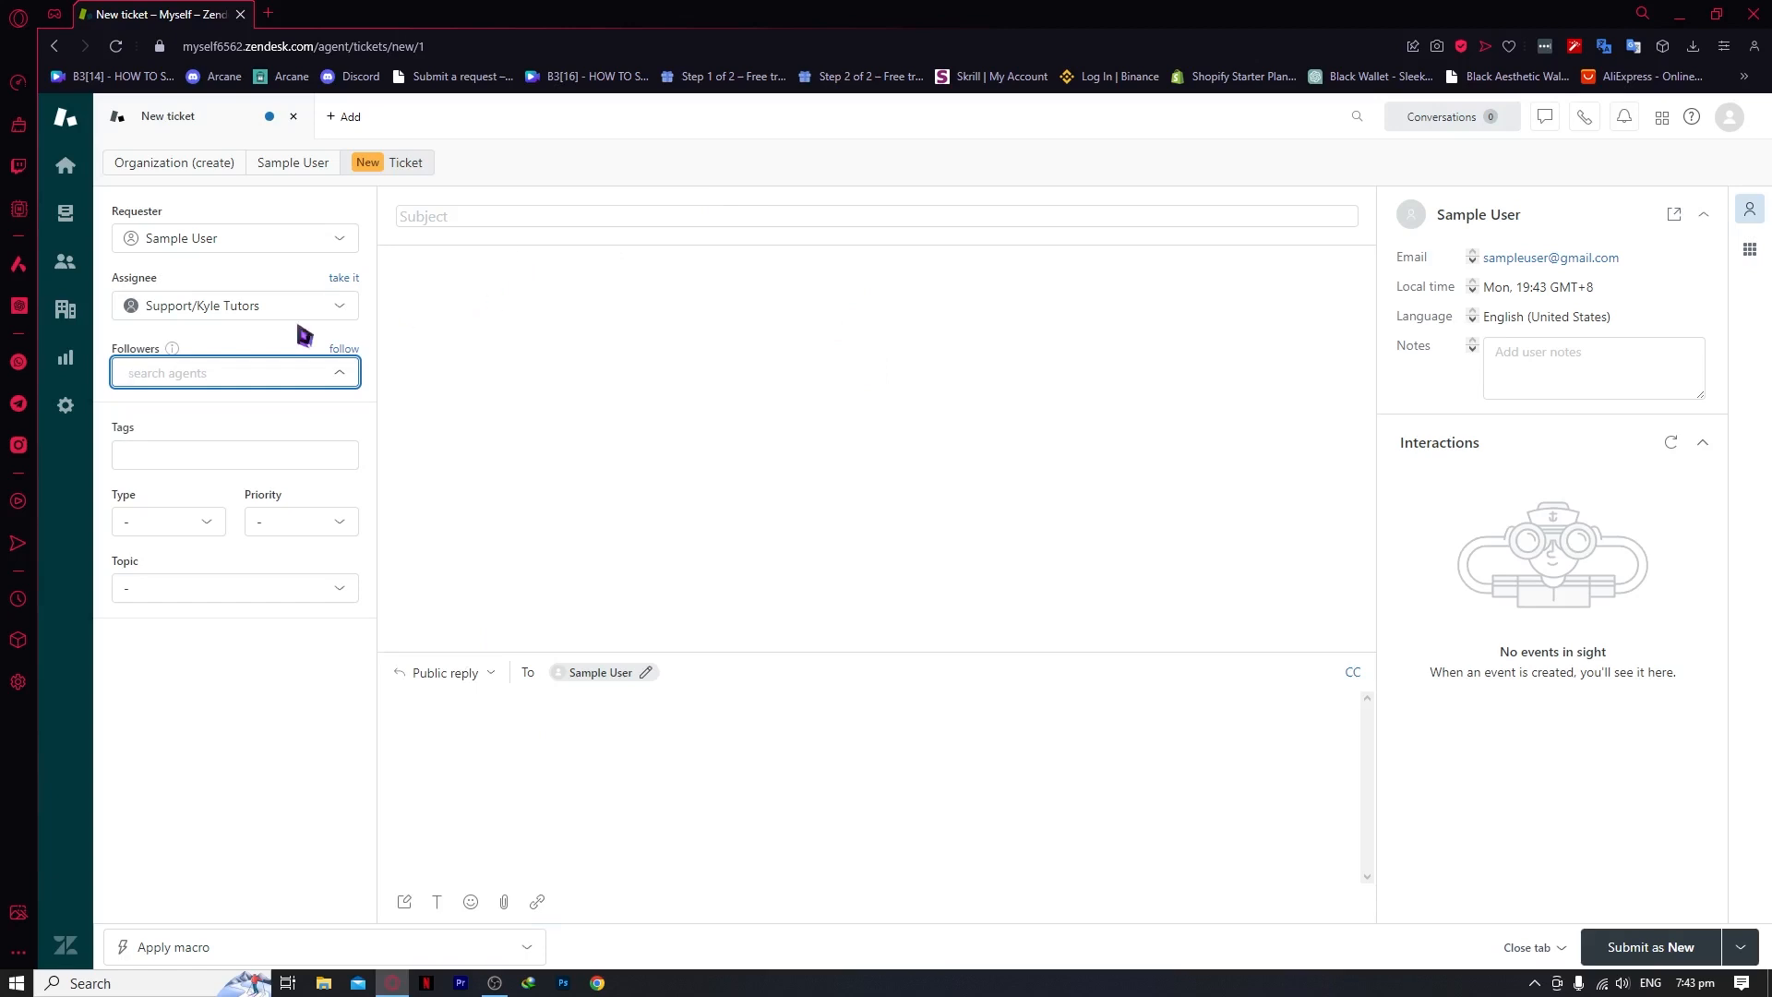
{"action": "left_click", "coordinate": [346, 350]}
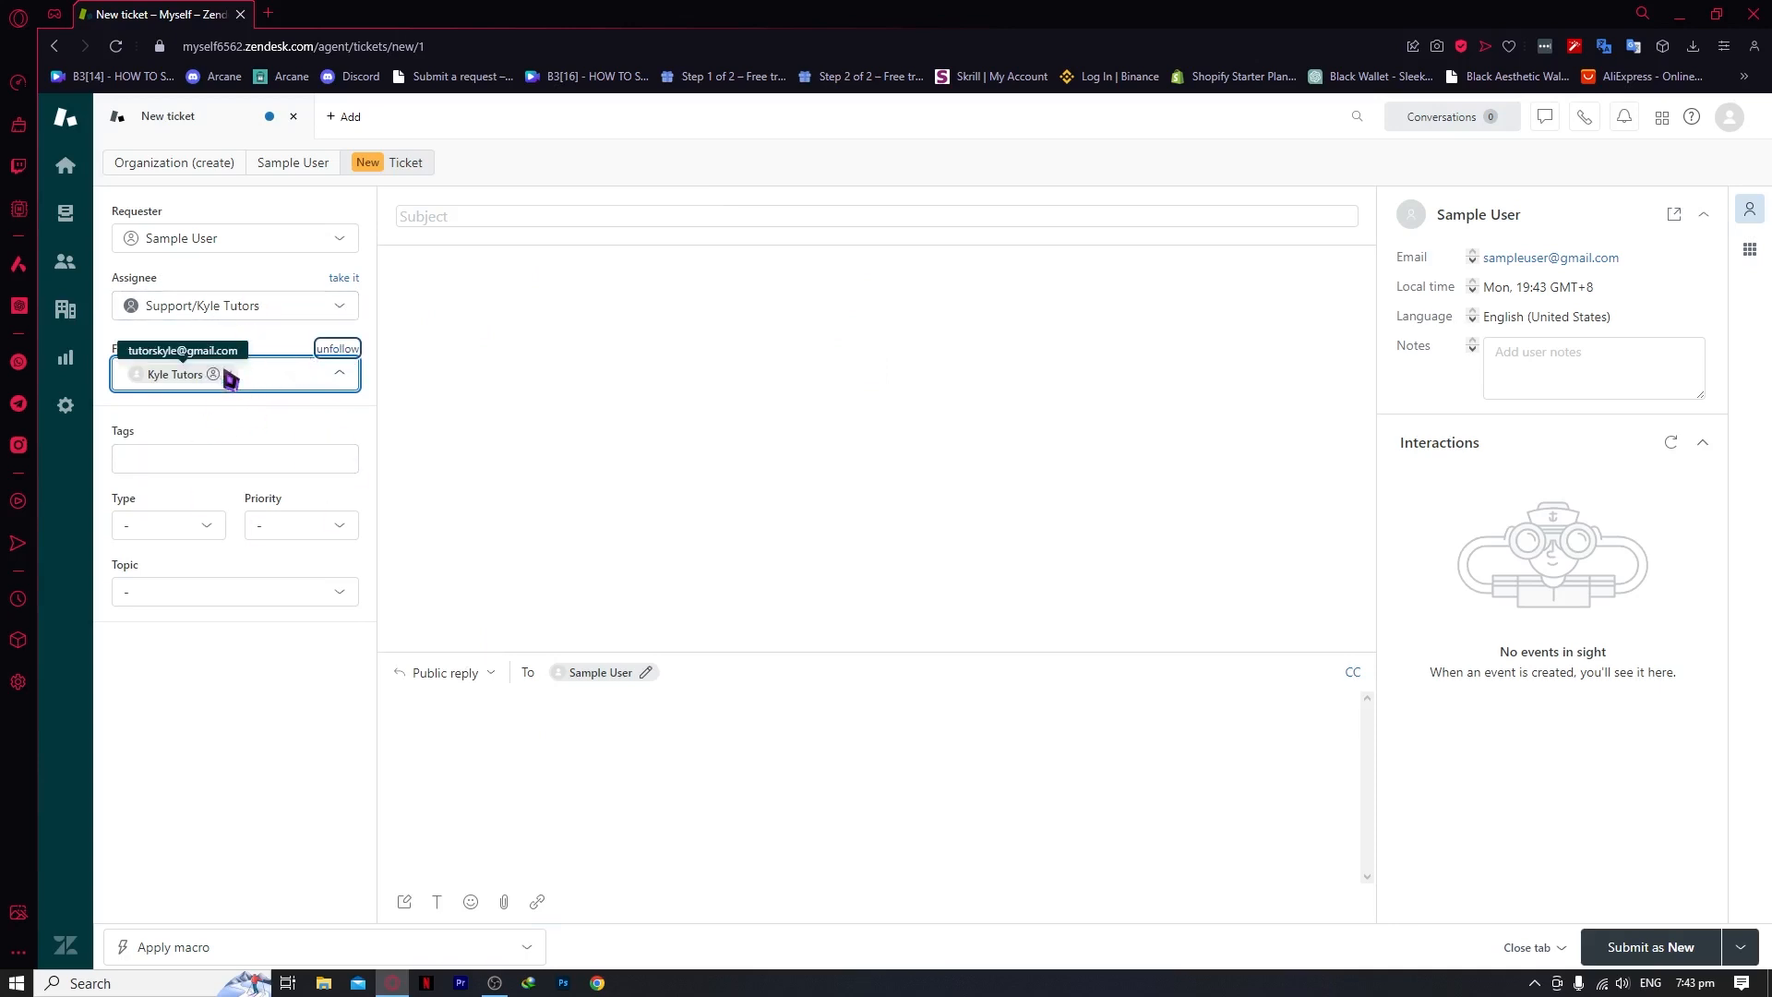
{"action": "left_click", "coordinate": [222, 460]}
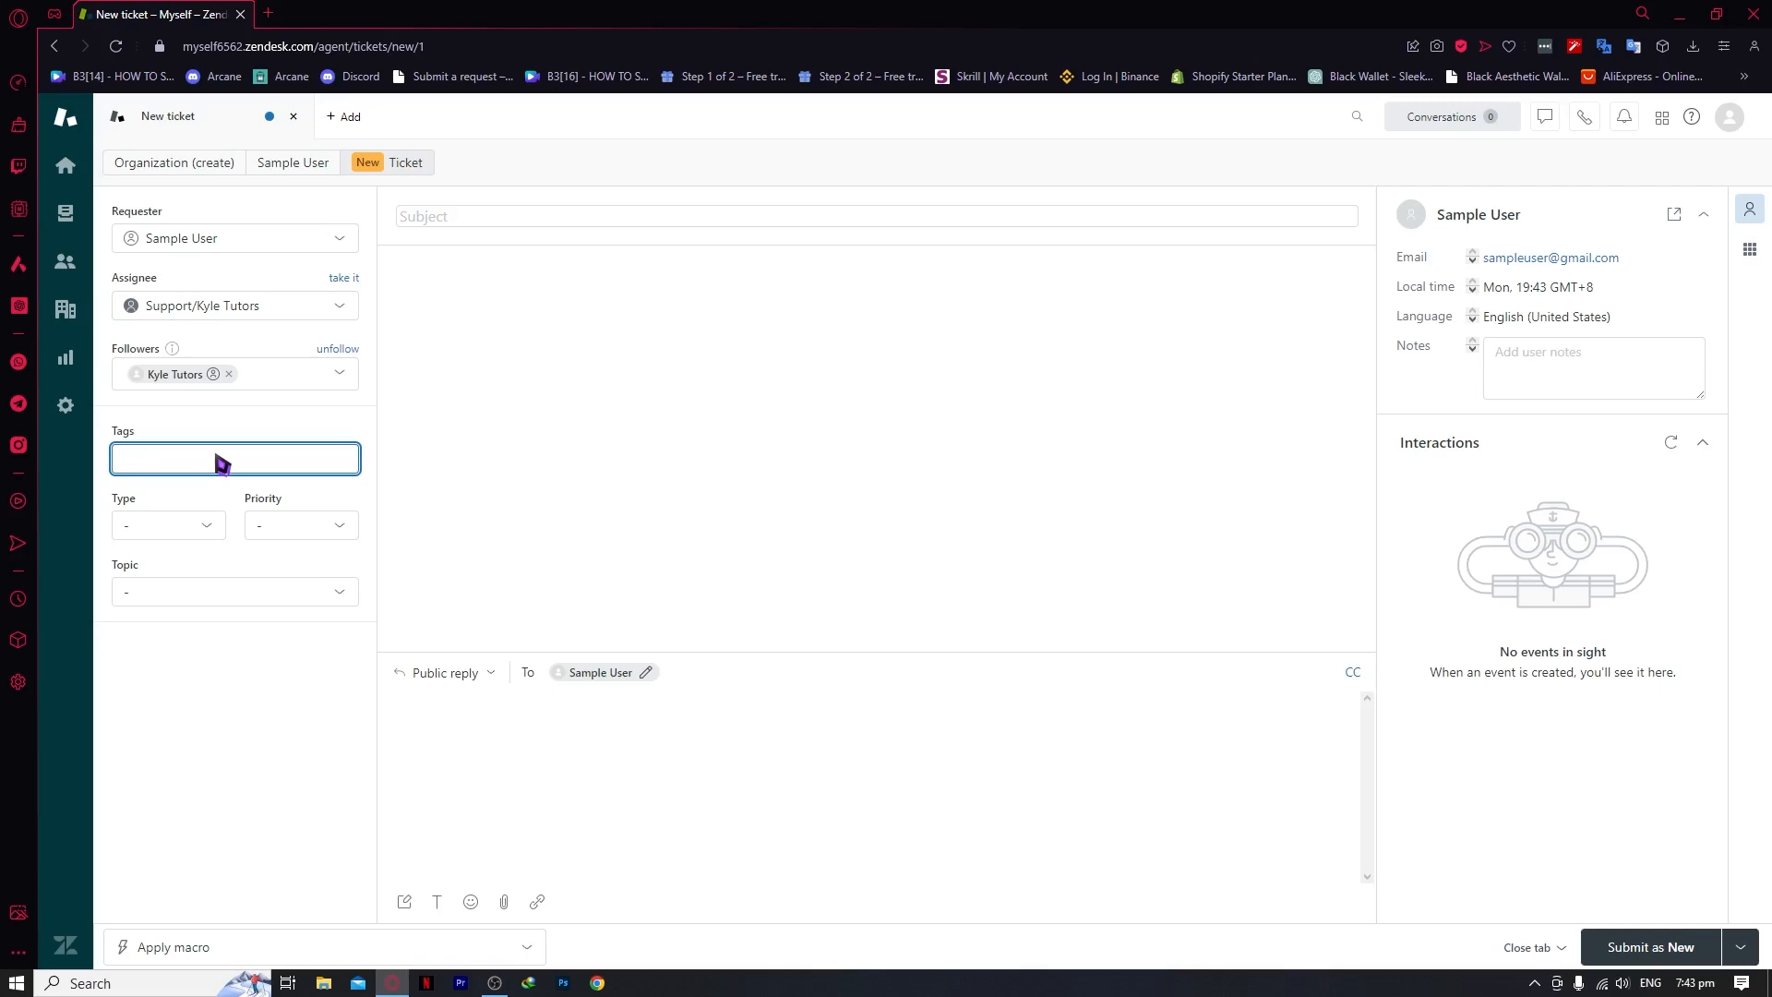
Add the tags 'urgent' and 'techsupport' in the ticket's Tags field
{"action": "type", "text": "urgent"}
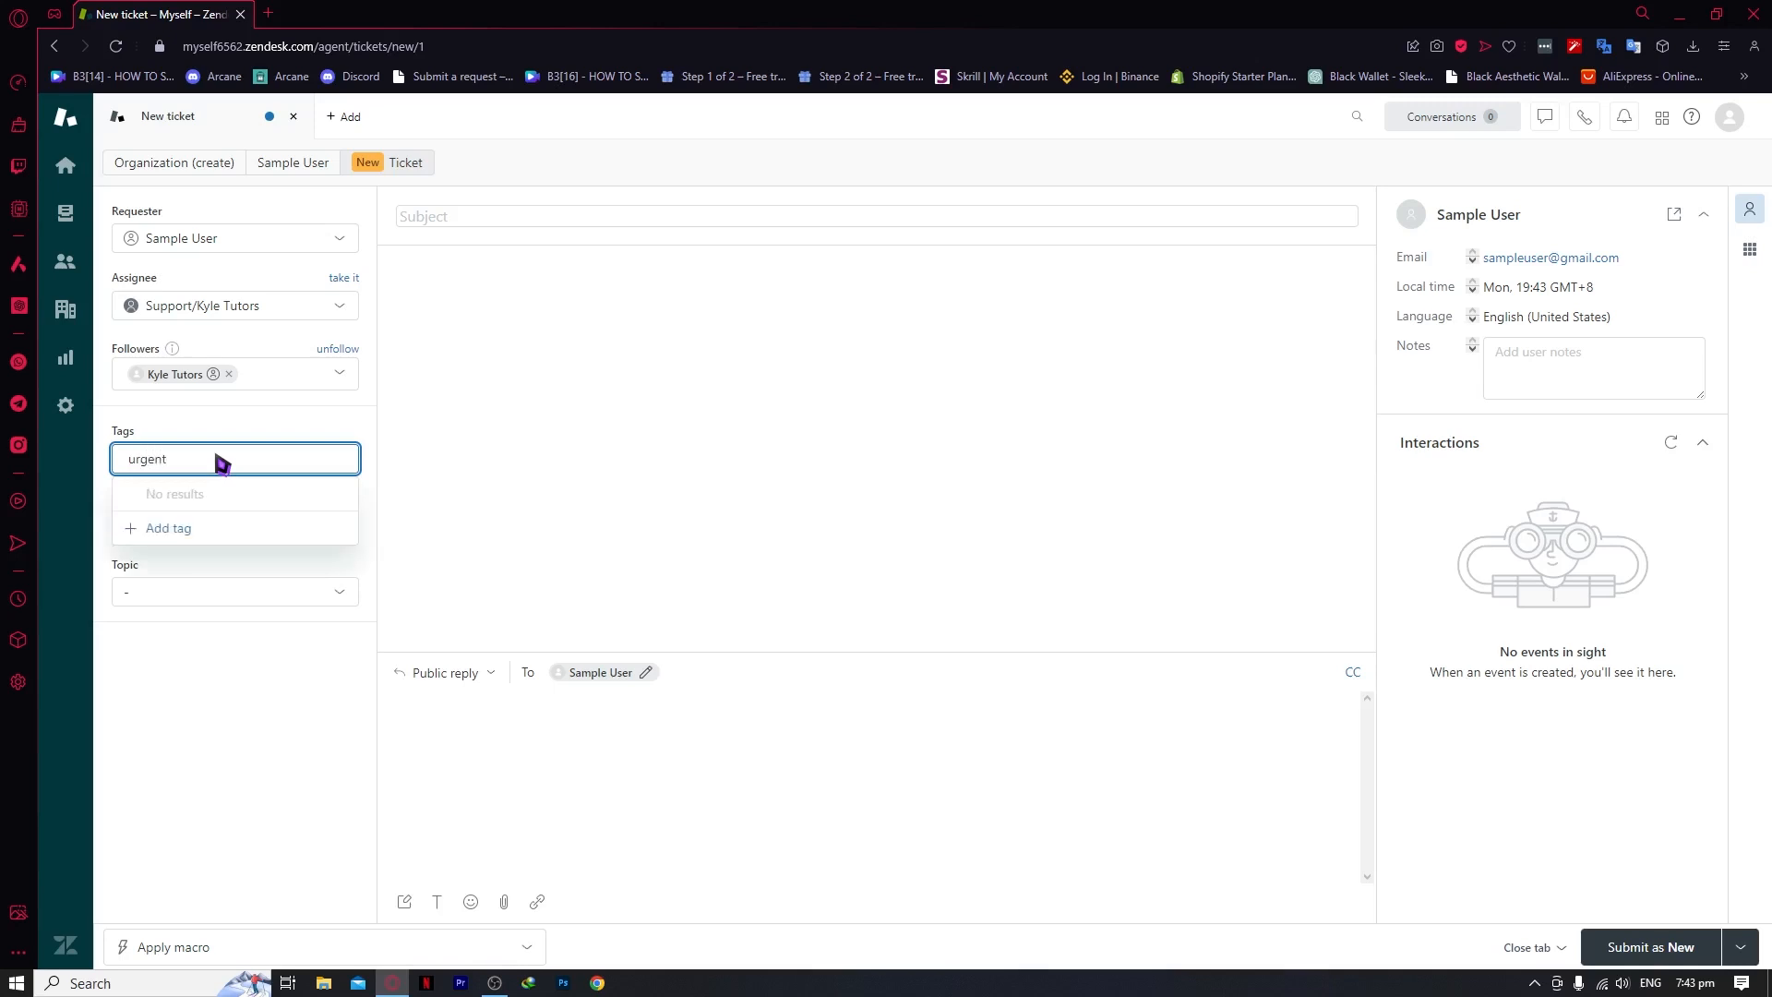
{"action": "key", "text": "Return"}
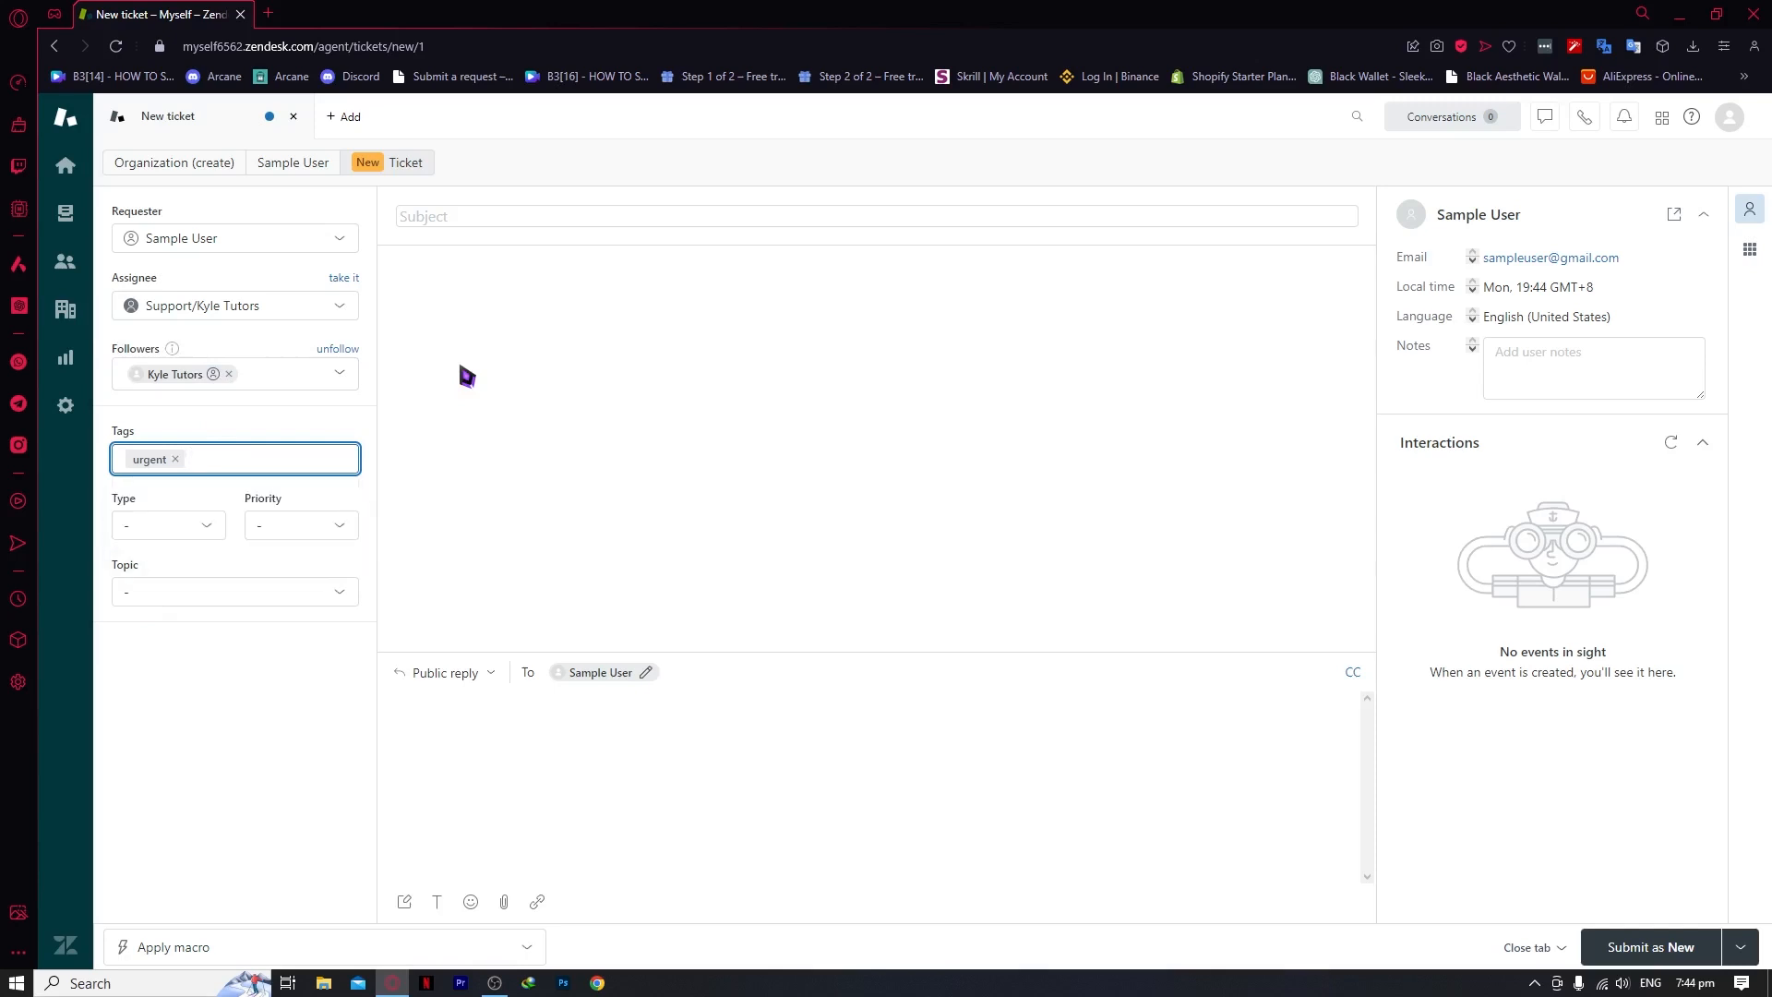
{"action": "type", "text": "t"}
{"action": "key", "text": "BackSpace"}
{"action": "type", "text": "t"}
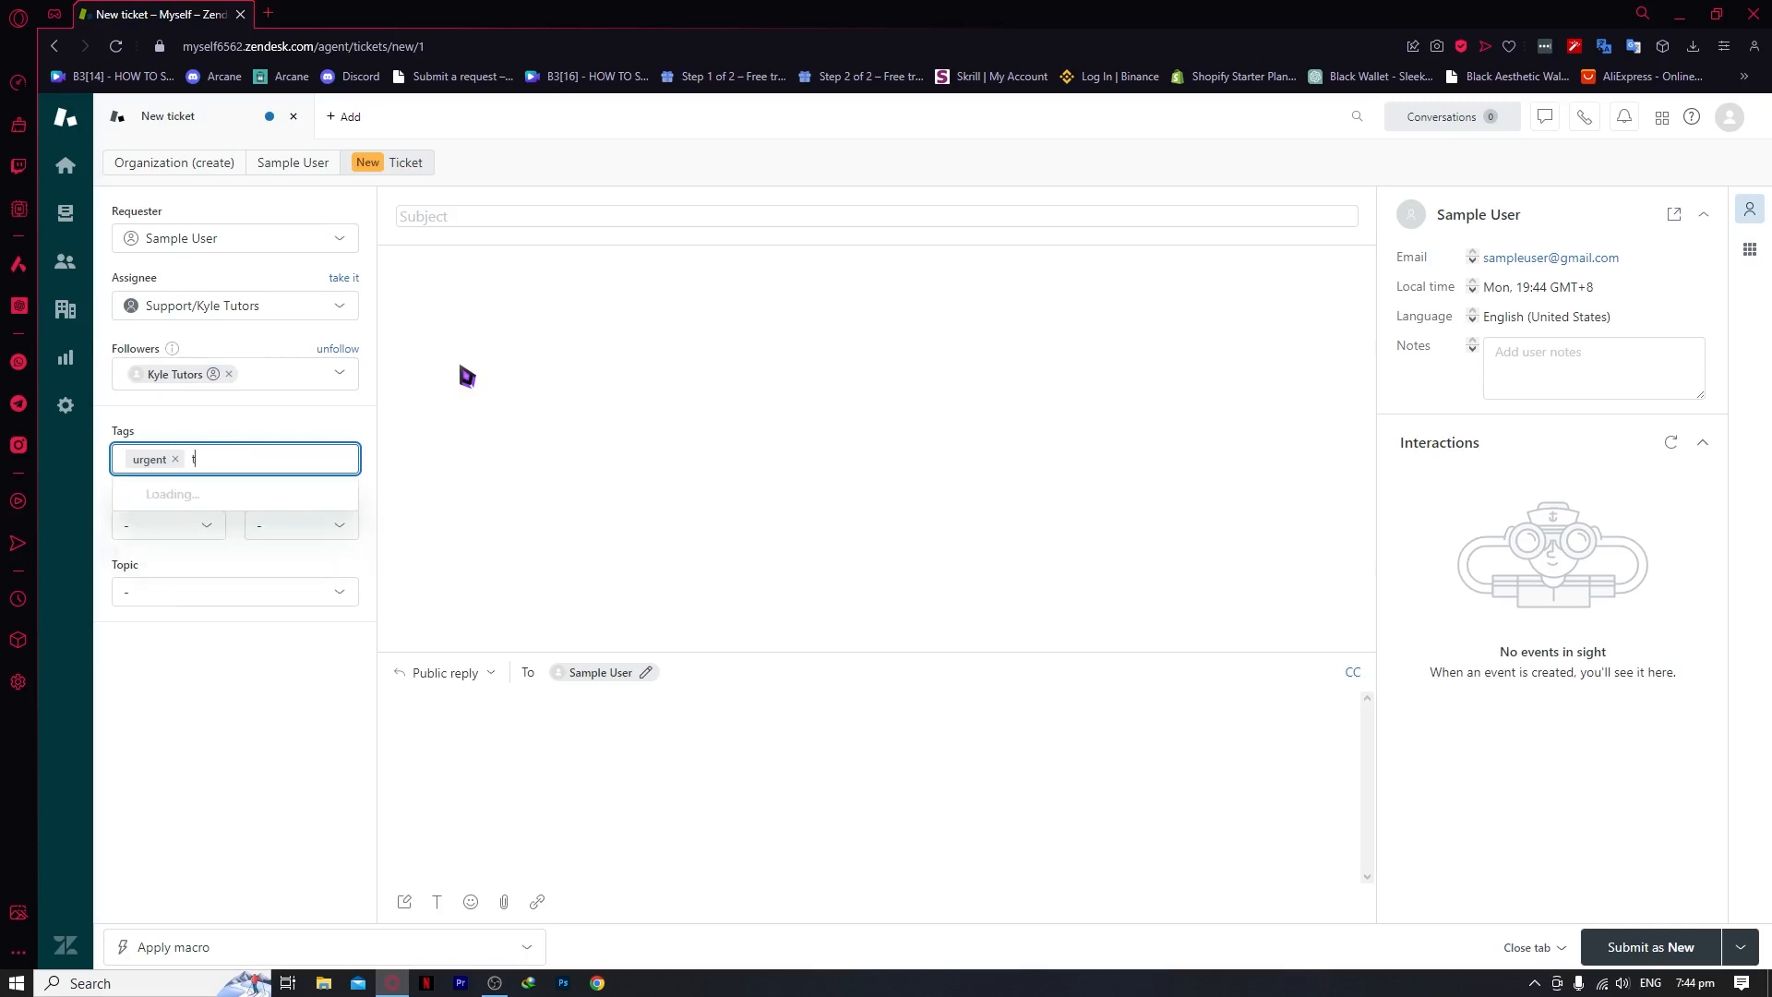
{"action": "type", "text": "ech"}
{"action": "key", "text": "BackSpace"}
{"action": "type", "text": "ch su"}
{"action": "key", "text": "BackSpace"}
{"action": "key", "text": "BackSpace"}
{"action": "type", "text": "teh"}
{"action": "type", "text": "ch"}
{"action": "type", "text": "support"}
{"action": "key", "text": "Return"}
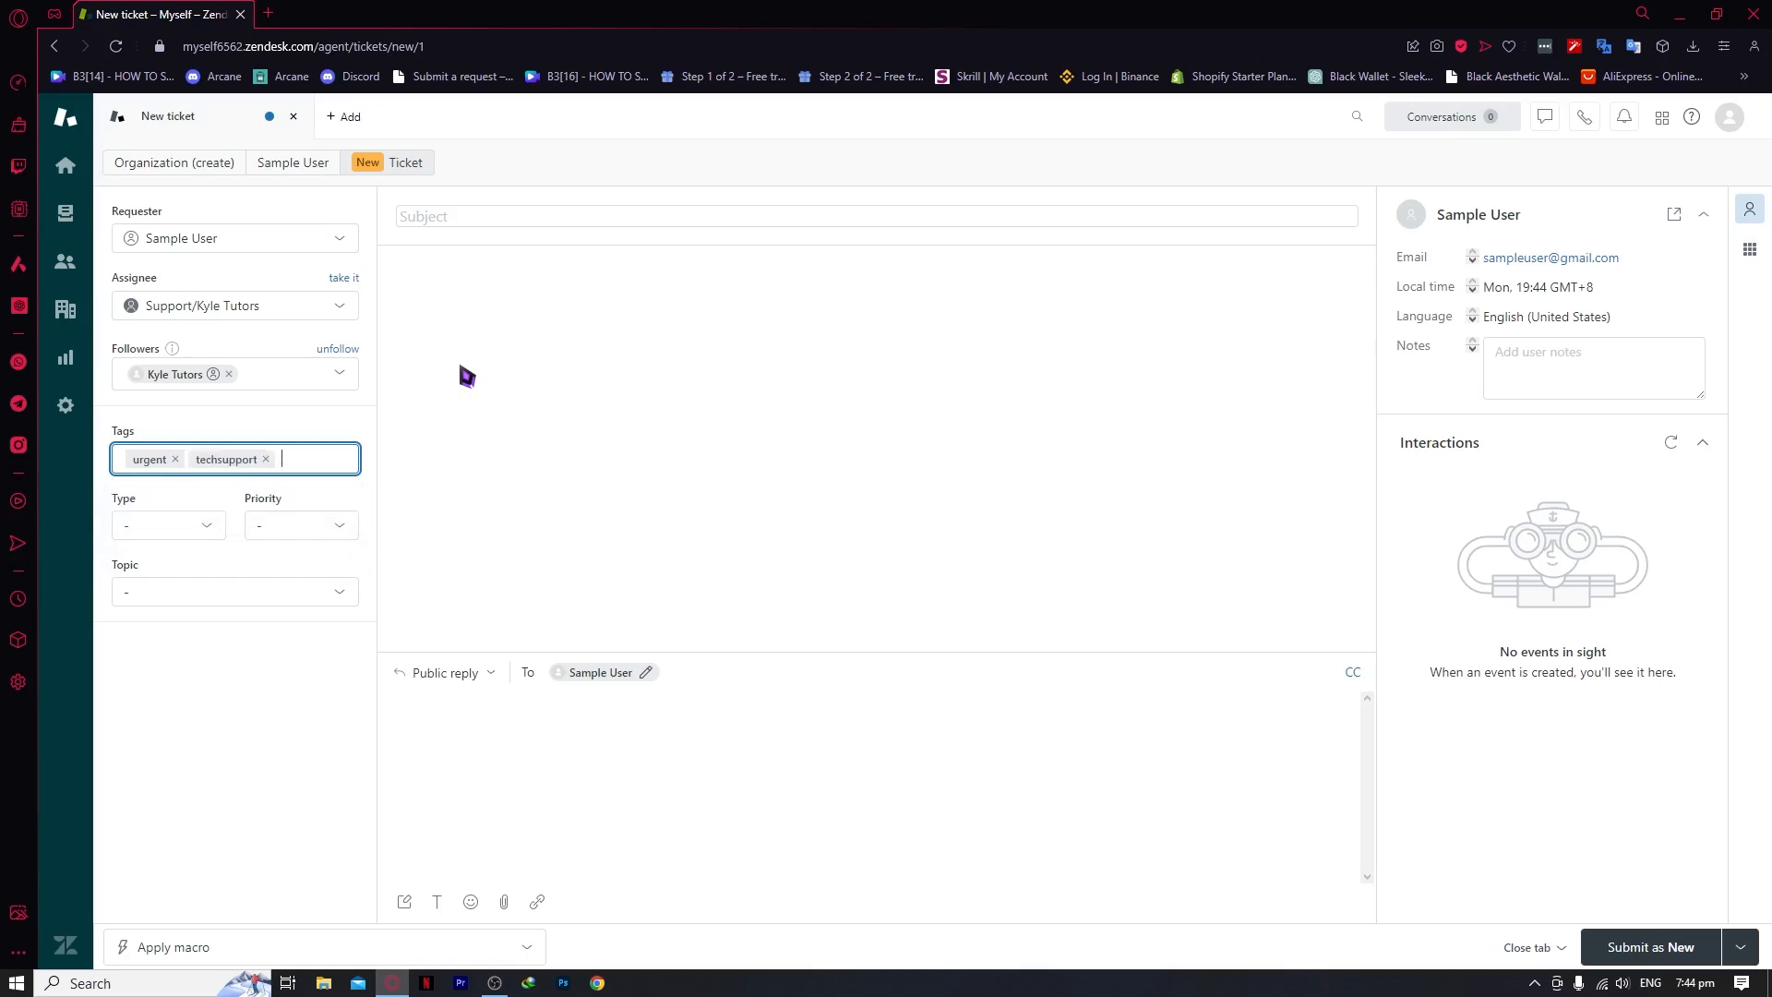
Set the ticket type to Problem and the priority to Urgent
{"action": "left_click", "coordinate": [207, 527]}
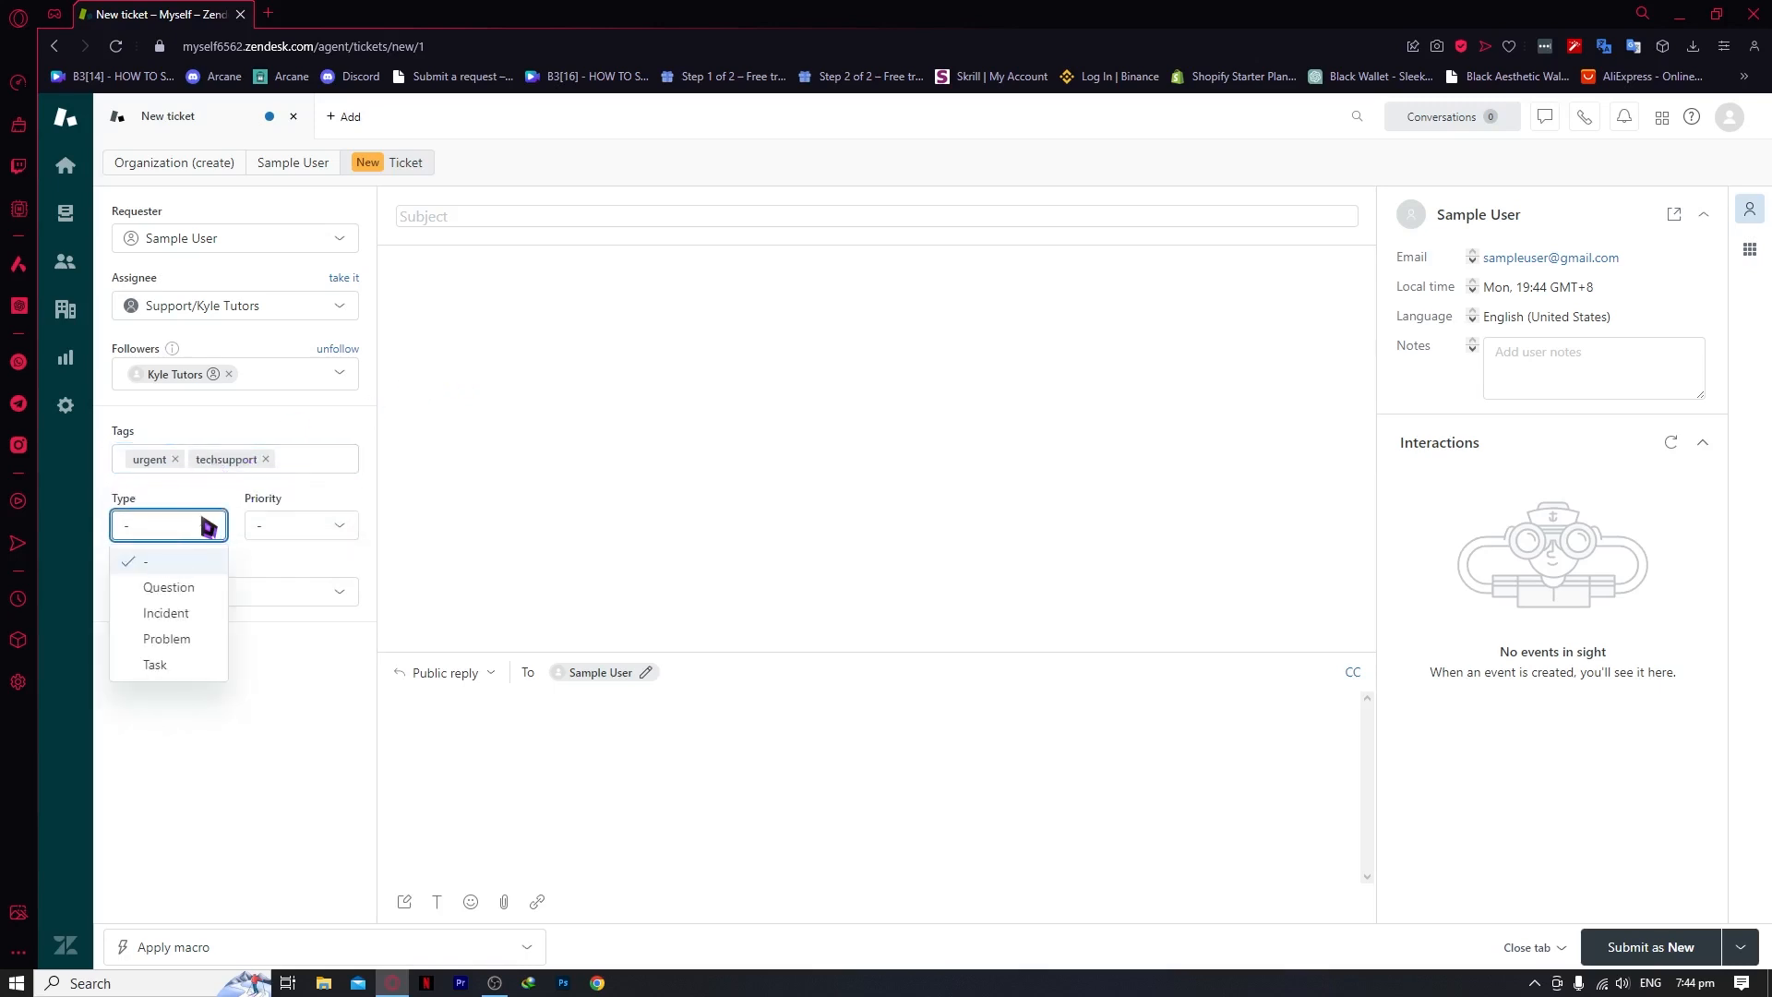
{"action": "left_click", "coordinate": [198, 591]}
{"action": "left_click", "coordinate": [204, 525]}
{"action": "left_click", "coordinate": [199, 612]}
{"action": "left_click", "coordinate": [184, 528]}
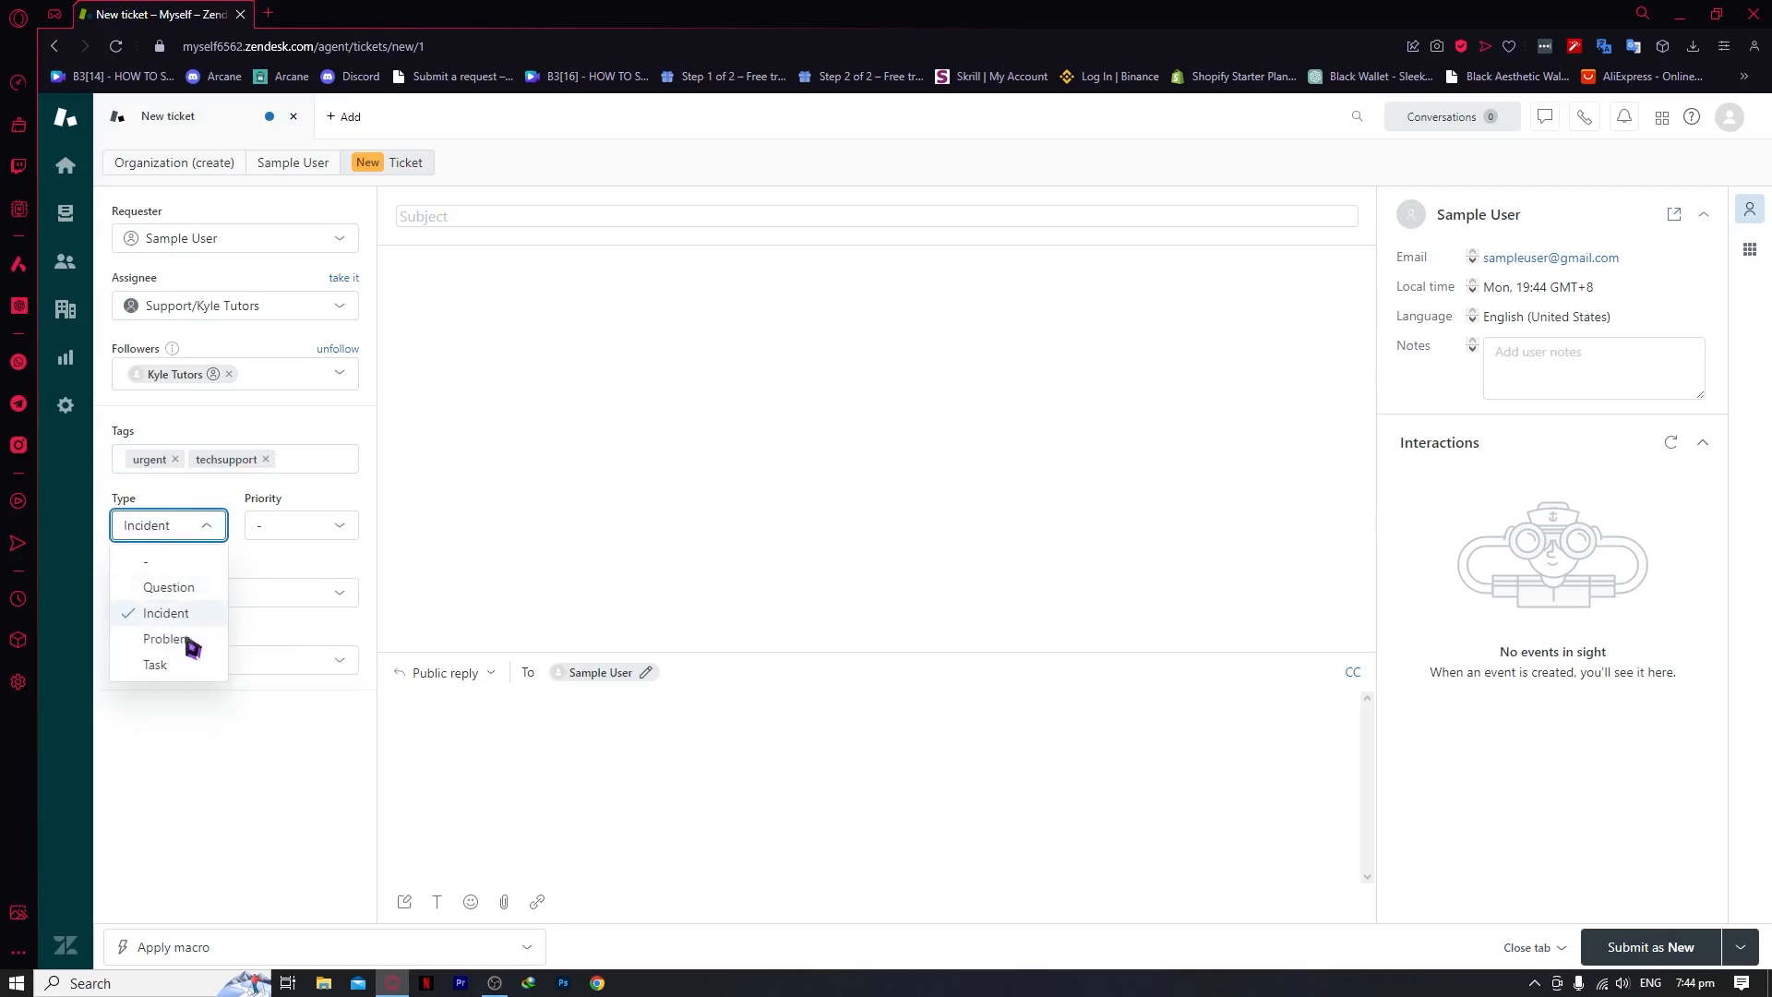
{"action": "left_click", "coordinate": [191, 641]}
{"action": "left_click", "coordinate": [194, 526]}
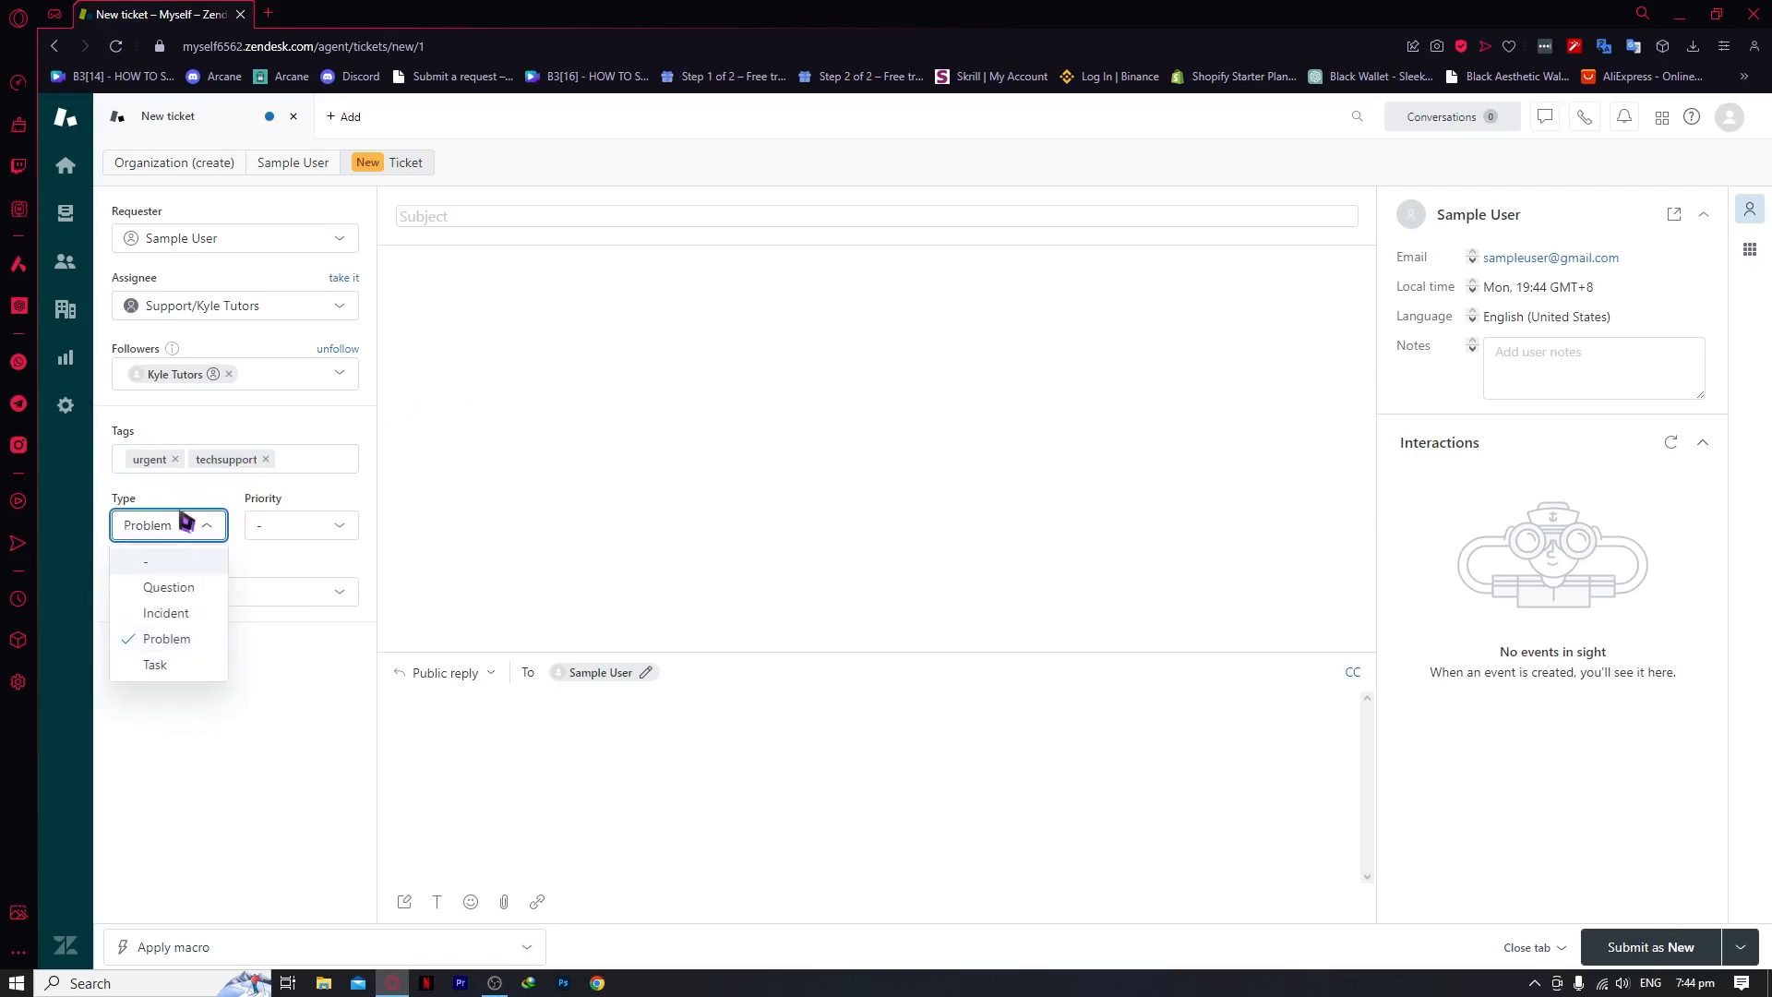
{"action": "left_click", "coordinate": [185, 639]}
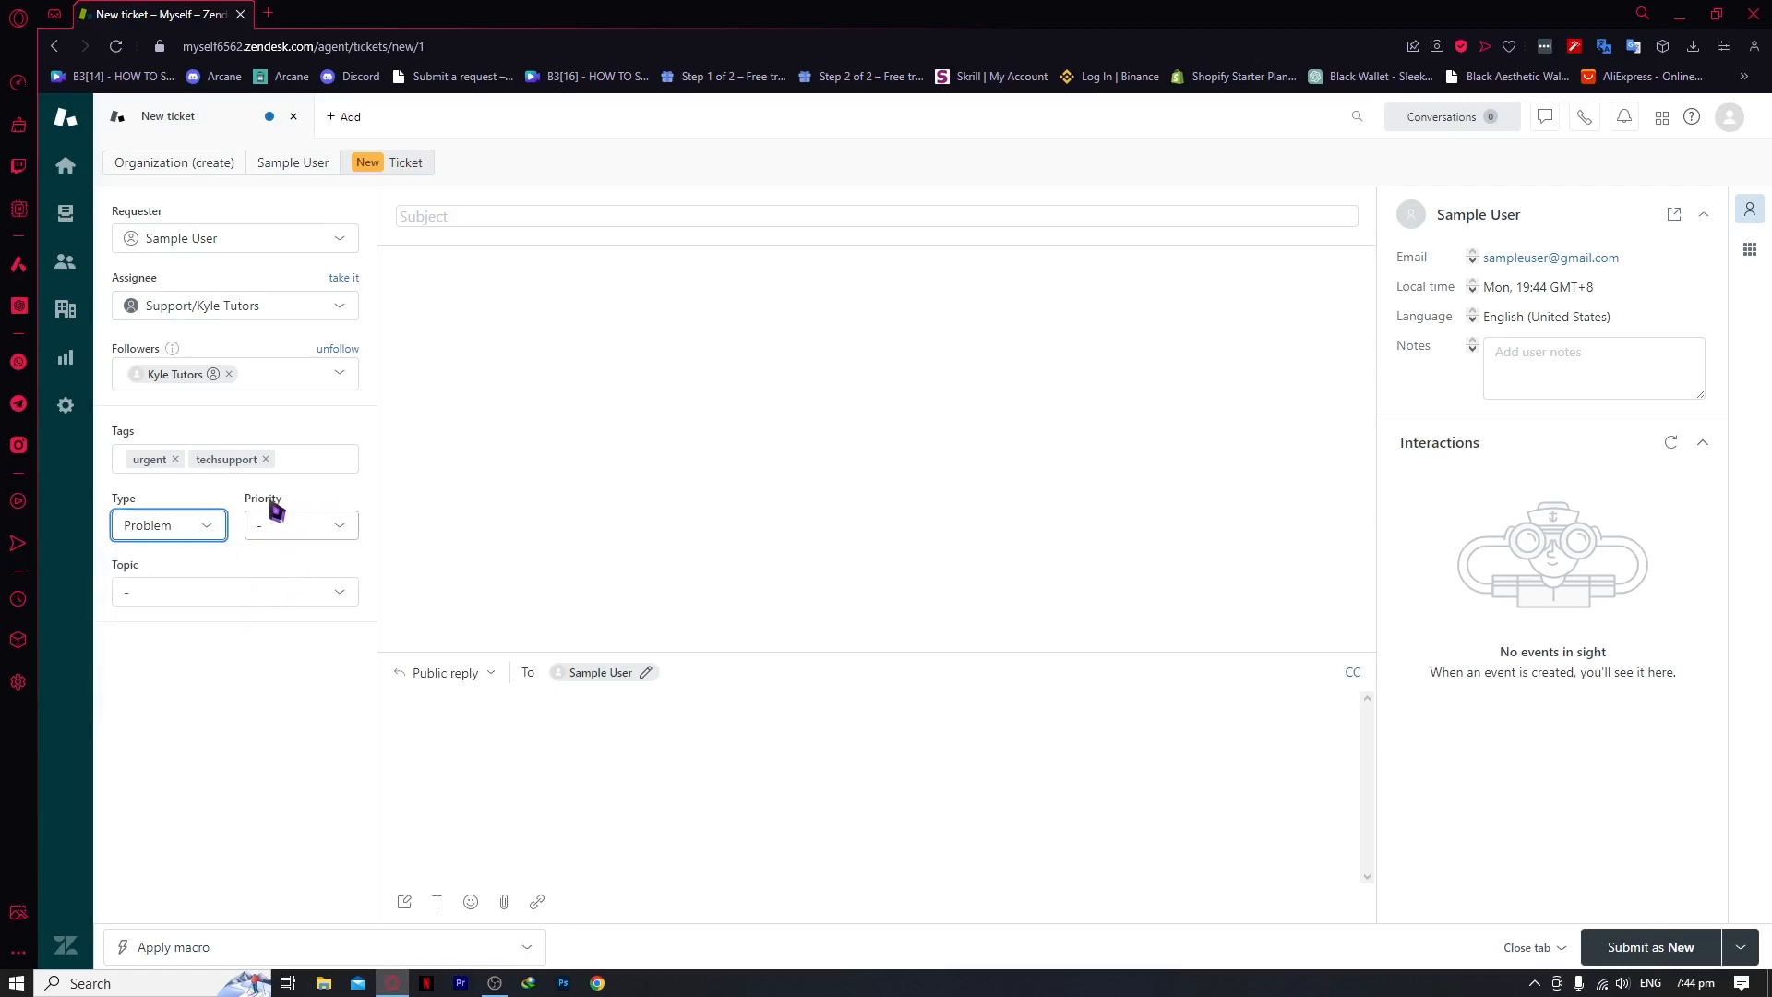
{"action": "left_click", "coordinate": [284, 519]}
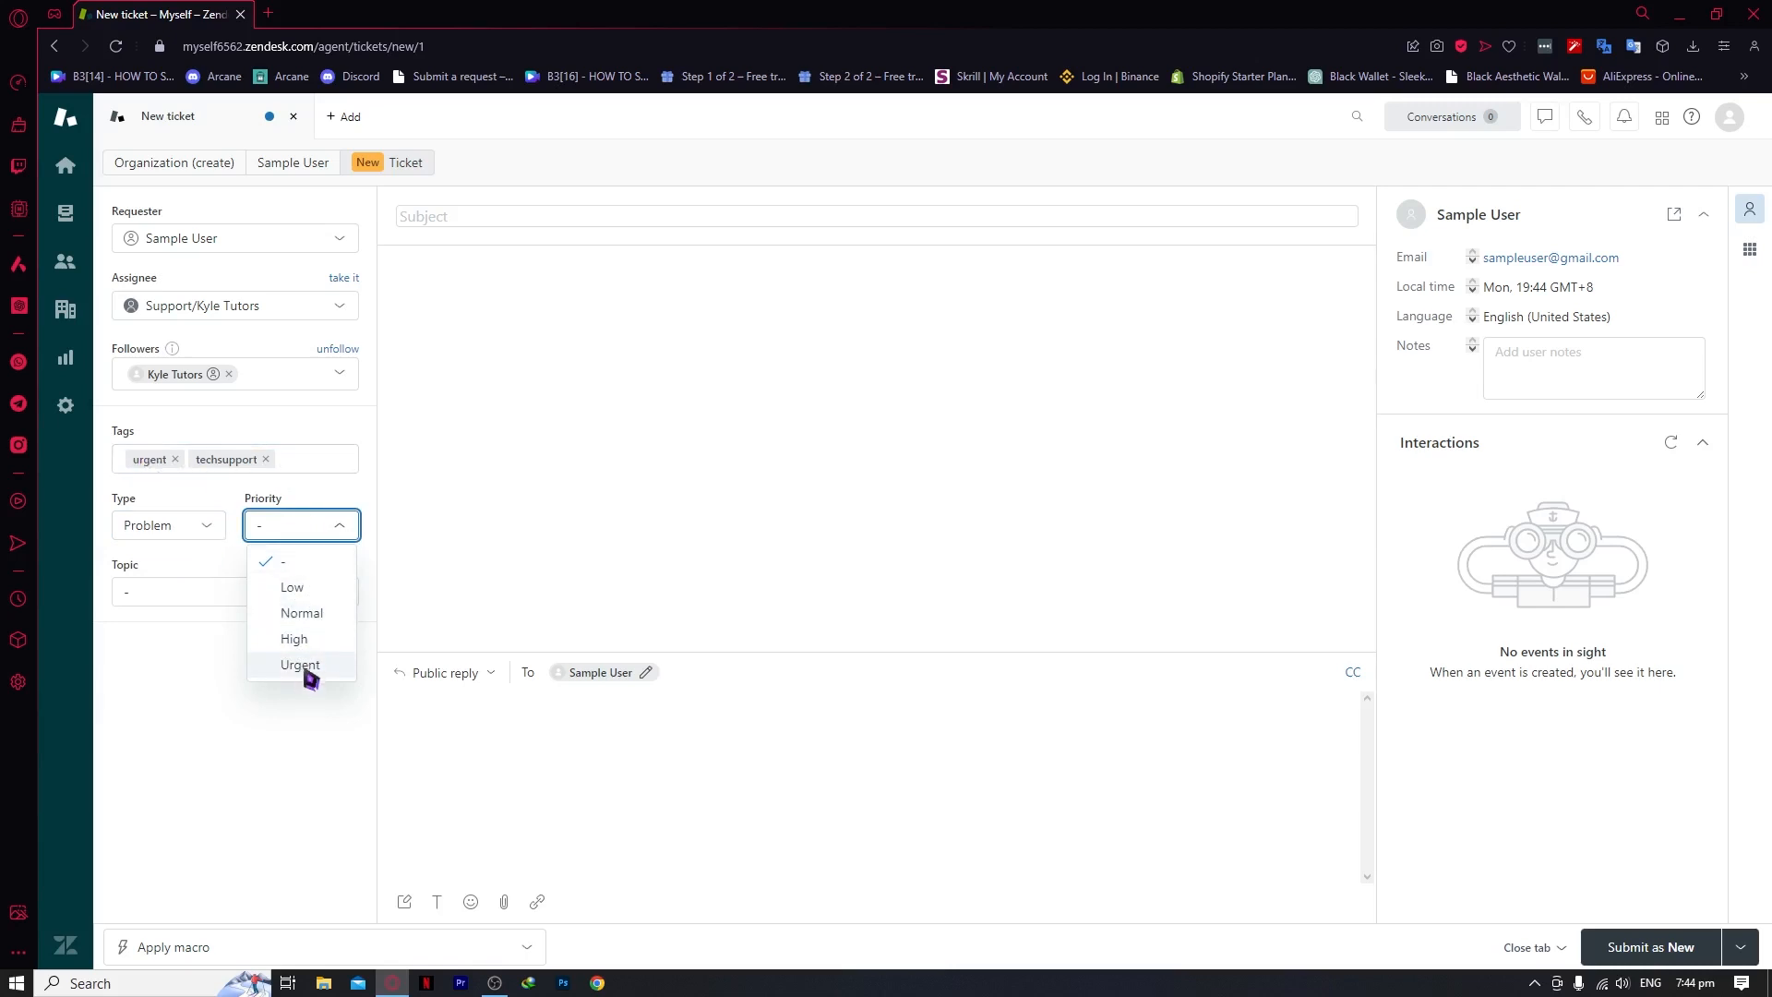
{"action": "left_click", "coordinate": [306, 668]}
Choose Other as the ticket topic
{"action": "left_click", "coordinate": [281, 592]}
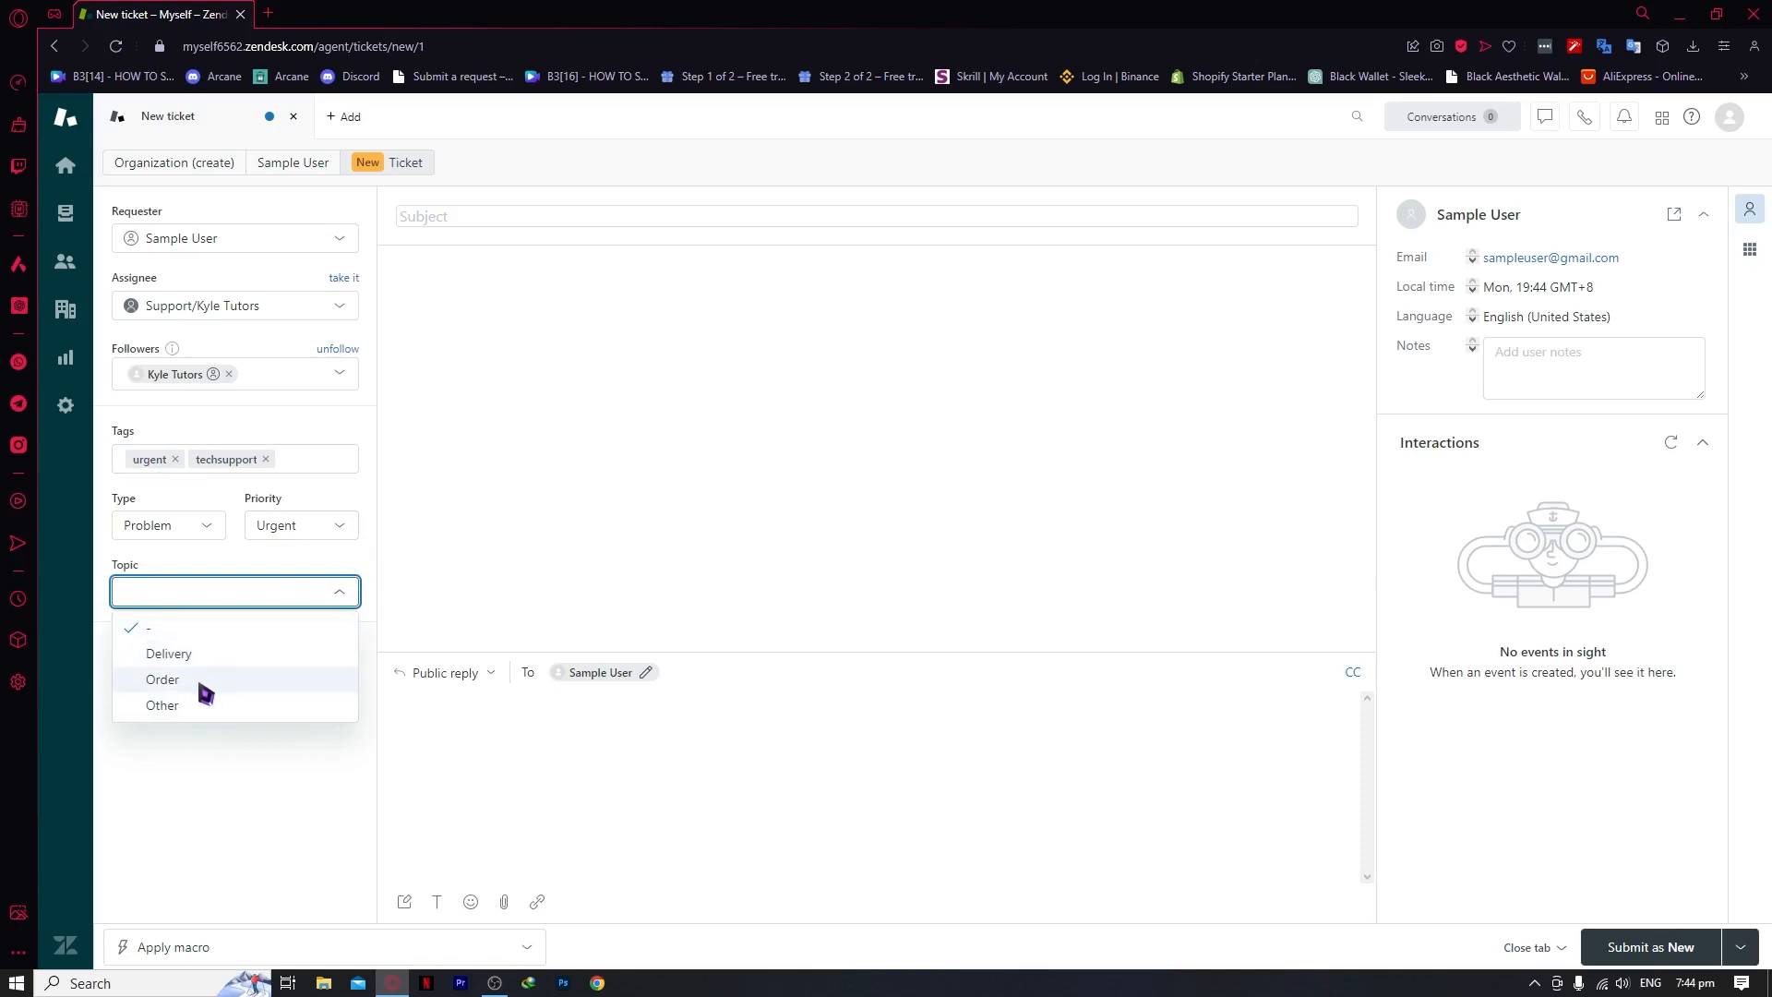
{"action": "left_click", "coordinate": [191, 631]}
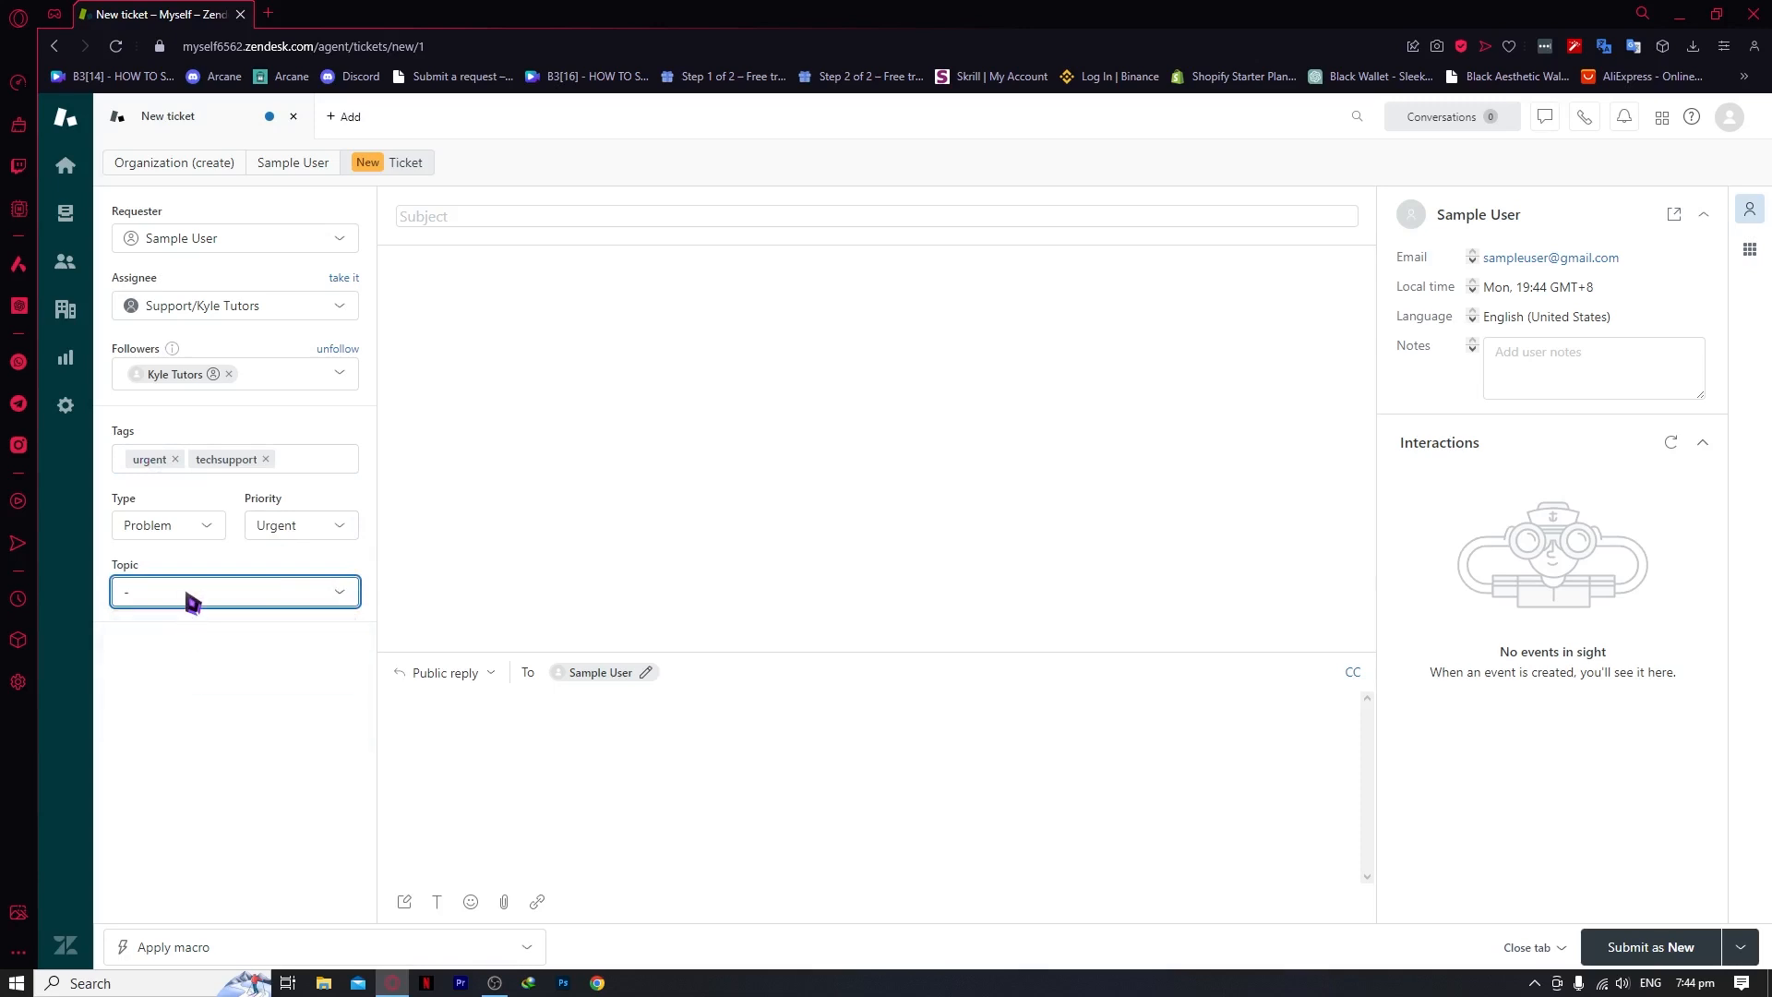
{"action": "left_click", "coordinate": [192, 600]}
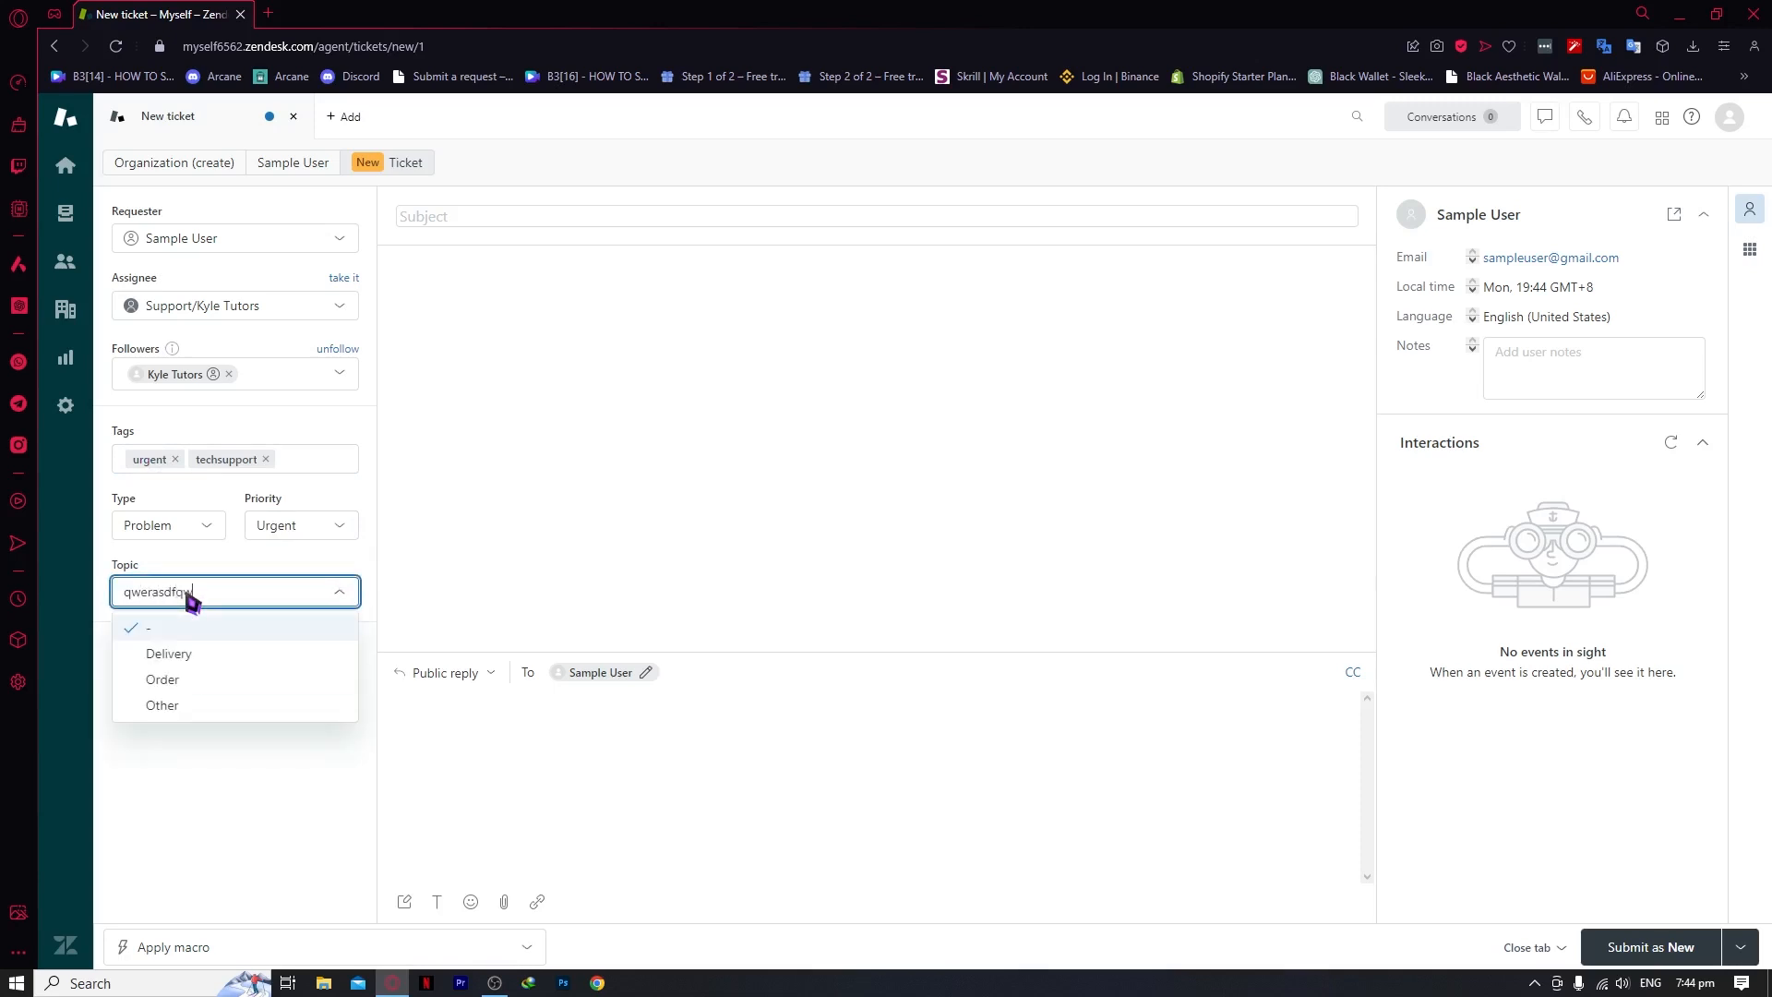
{"action": "type", "text": "qwerasdfqwr"}
{"action": "key", "text": "Escape"}
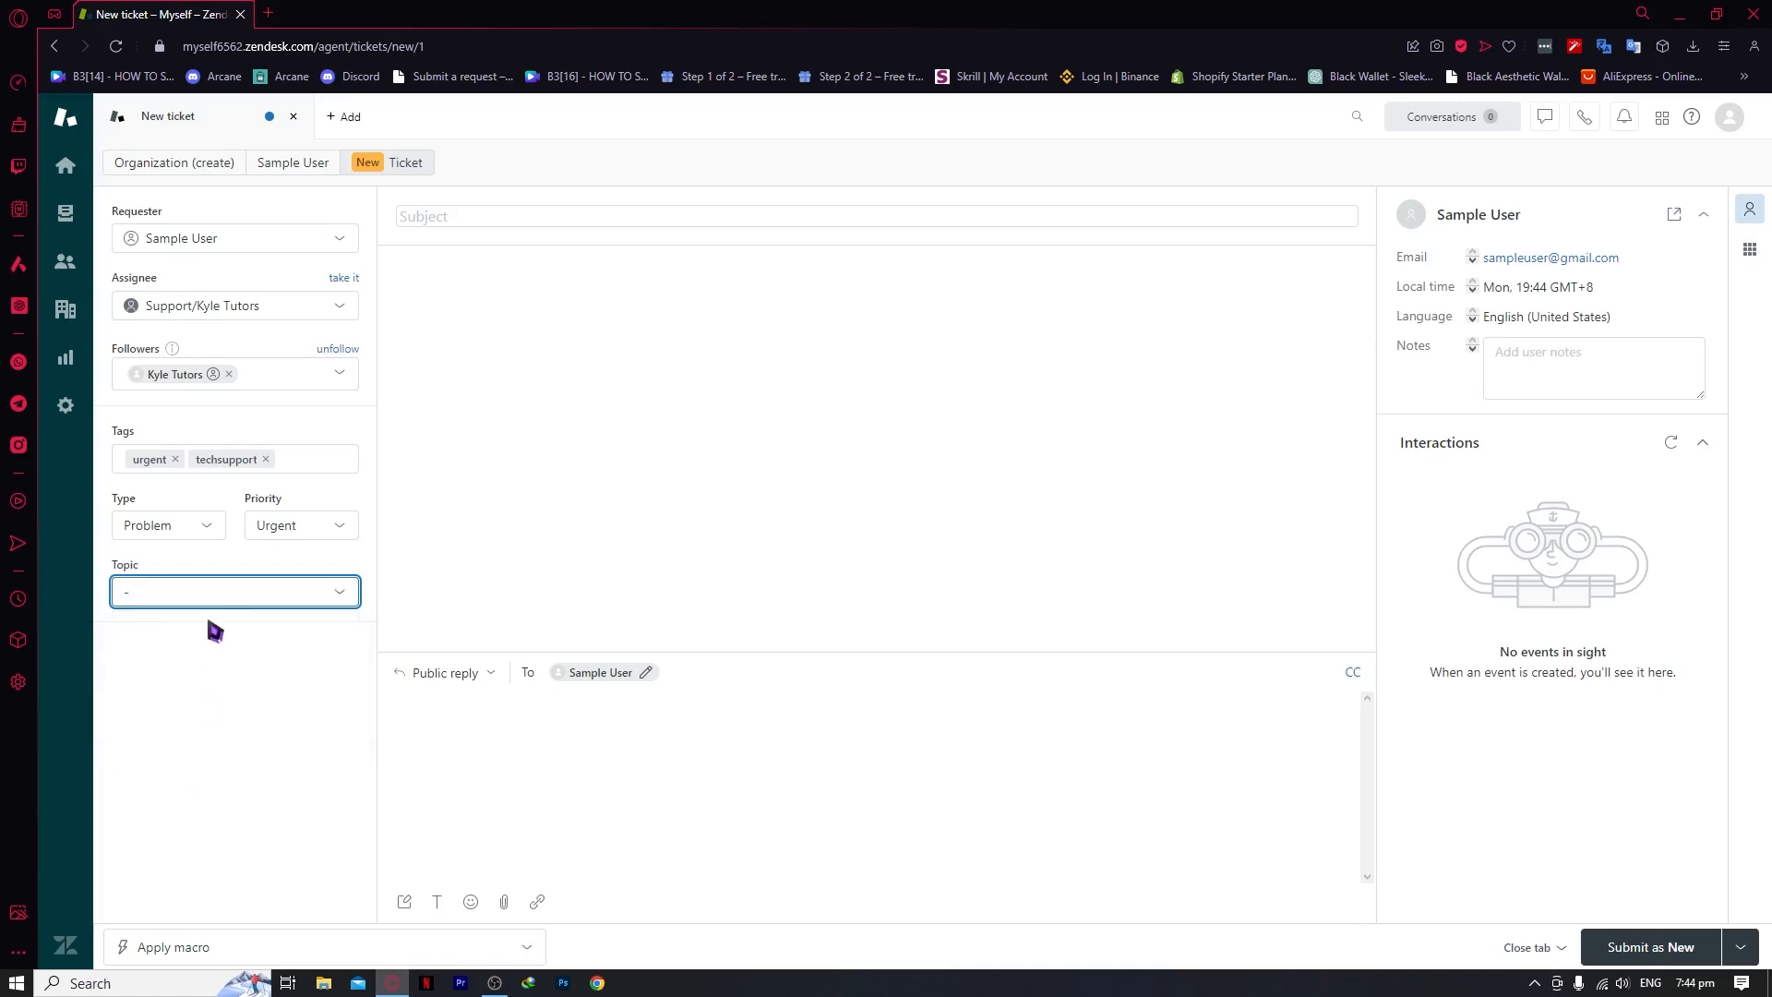
{"action": "left_click", "coordinate": [208, 609]}
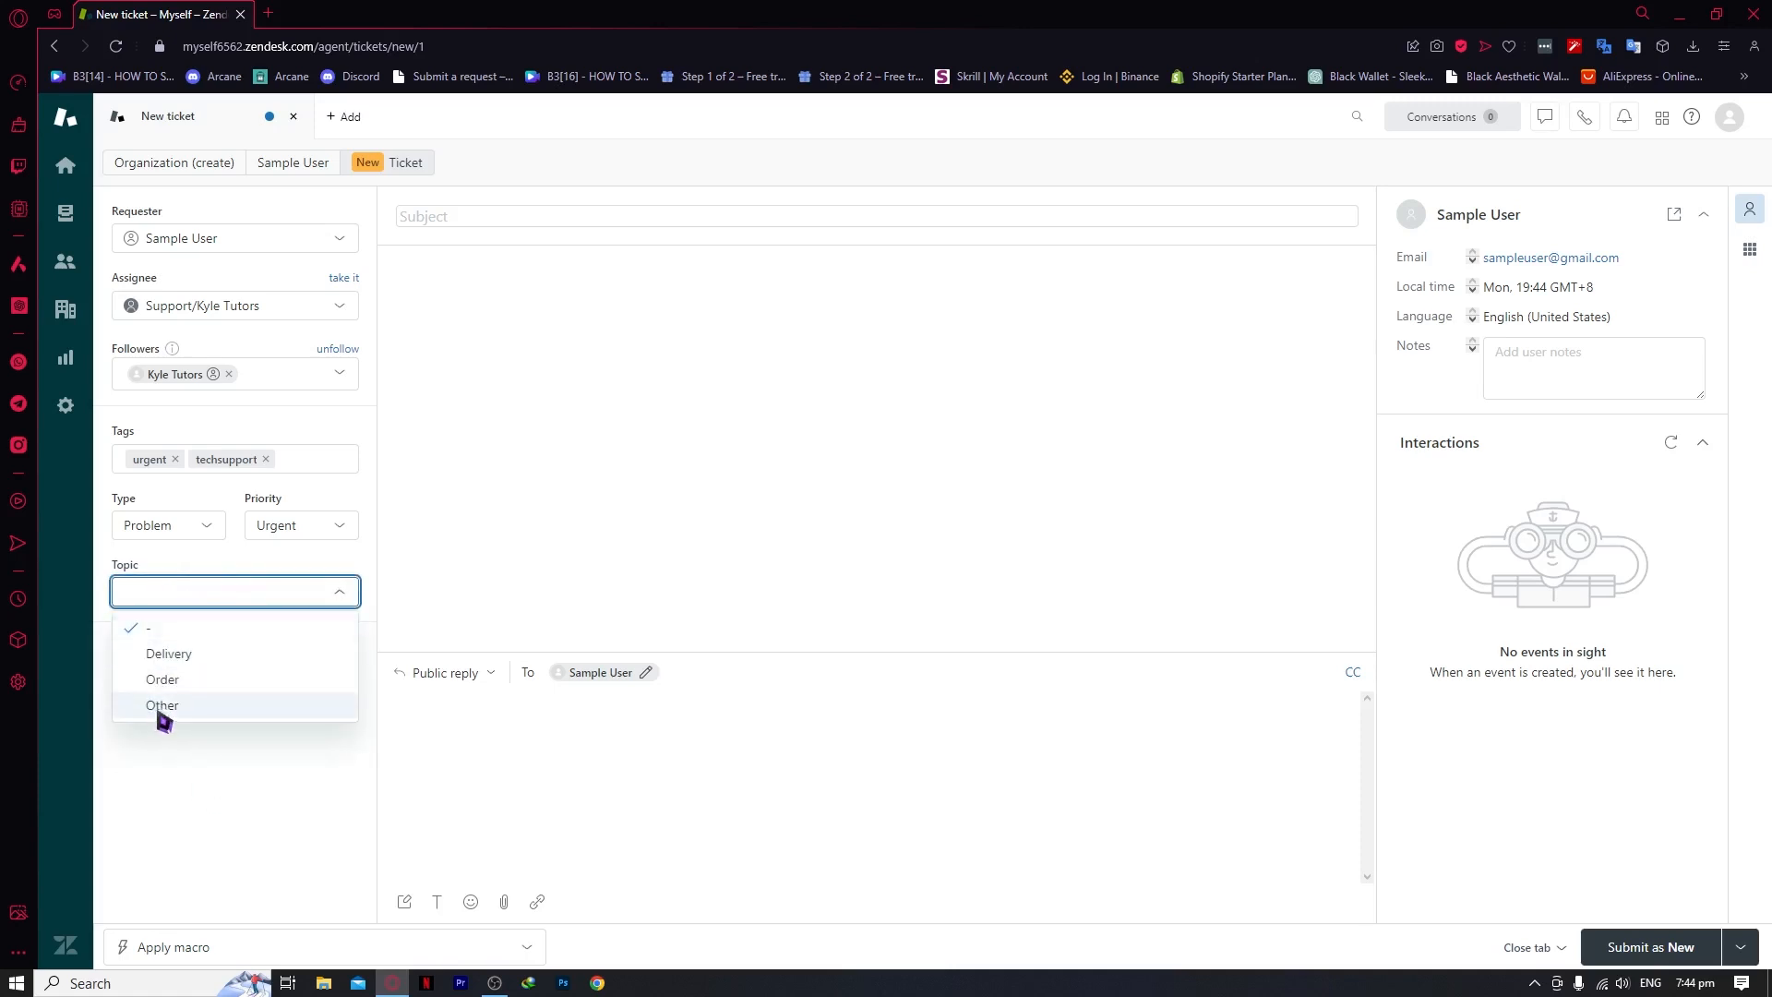
{"action": "left_click", "coordinate": [163, 706]}
Reopen the topic list and leave Other as the selected topic
{"action": "left_click", "coordinate": [194, 590]}
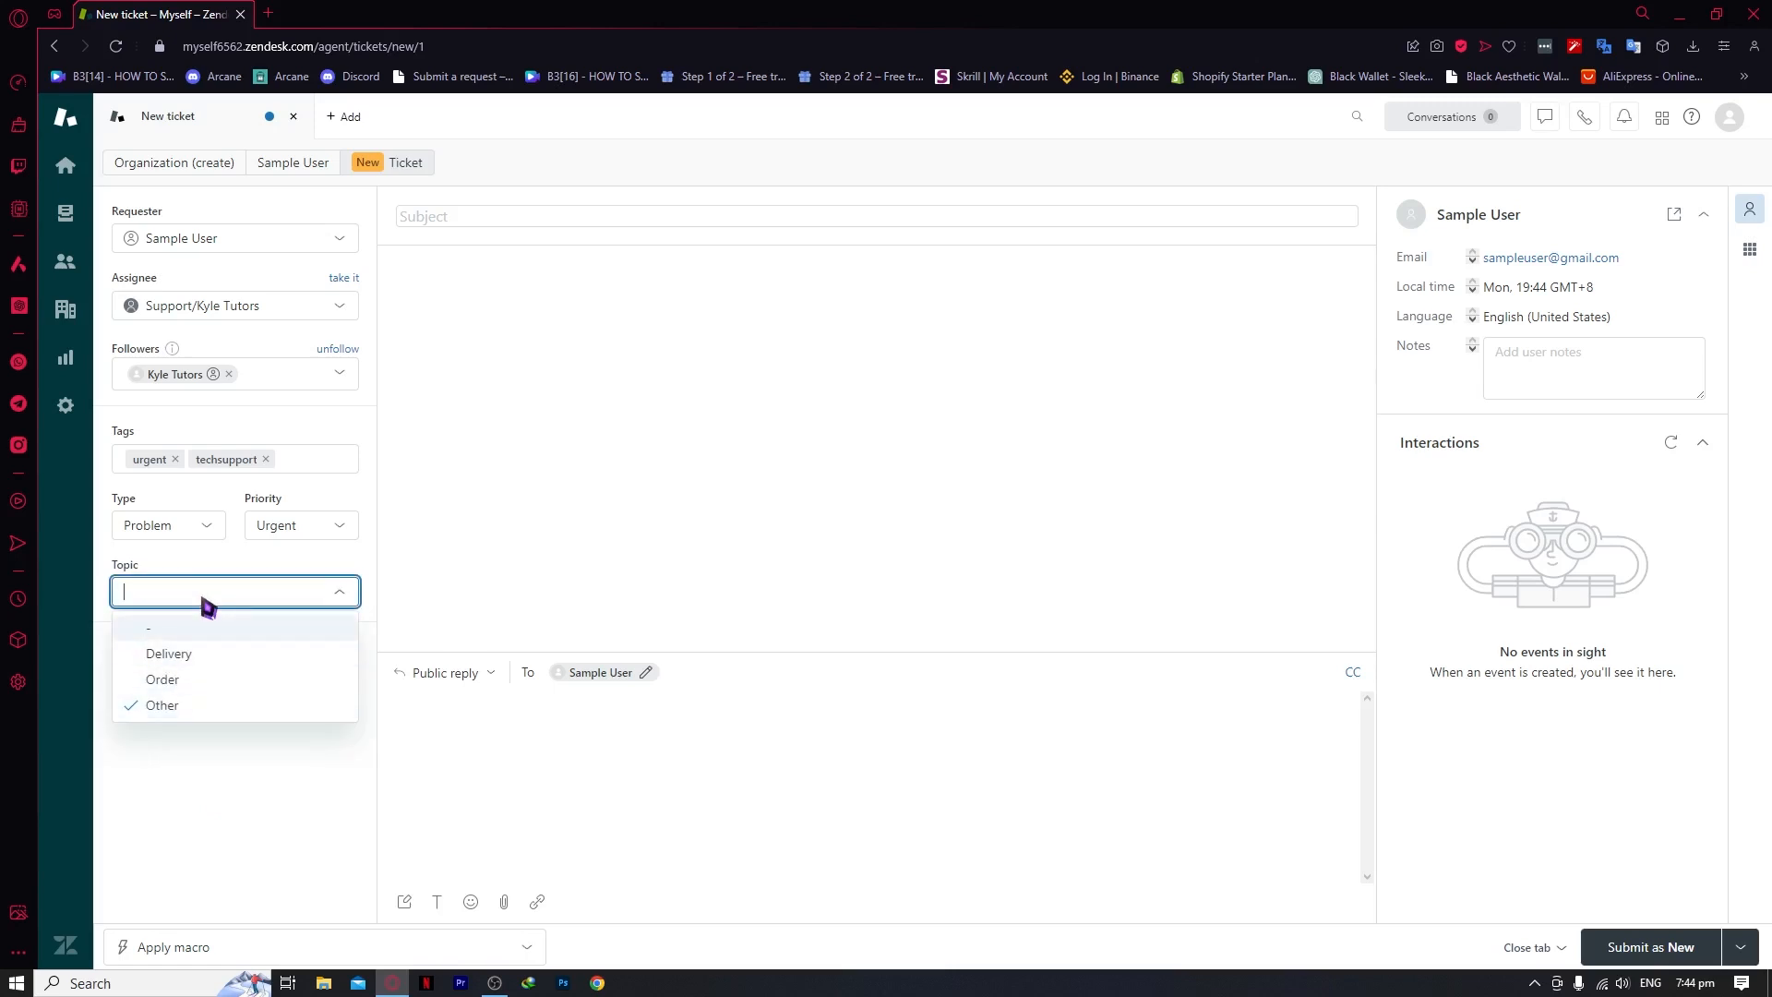
{"action": "type", "text": "read"}
{"action": "key", "text": "BackSpace"}
{"action": "key", "text": "BackSpace"}
{"action": "type", "text": "exampe topic"}
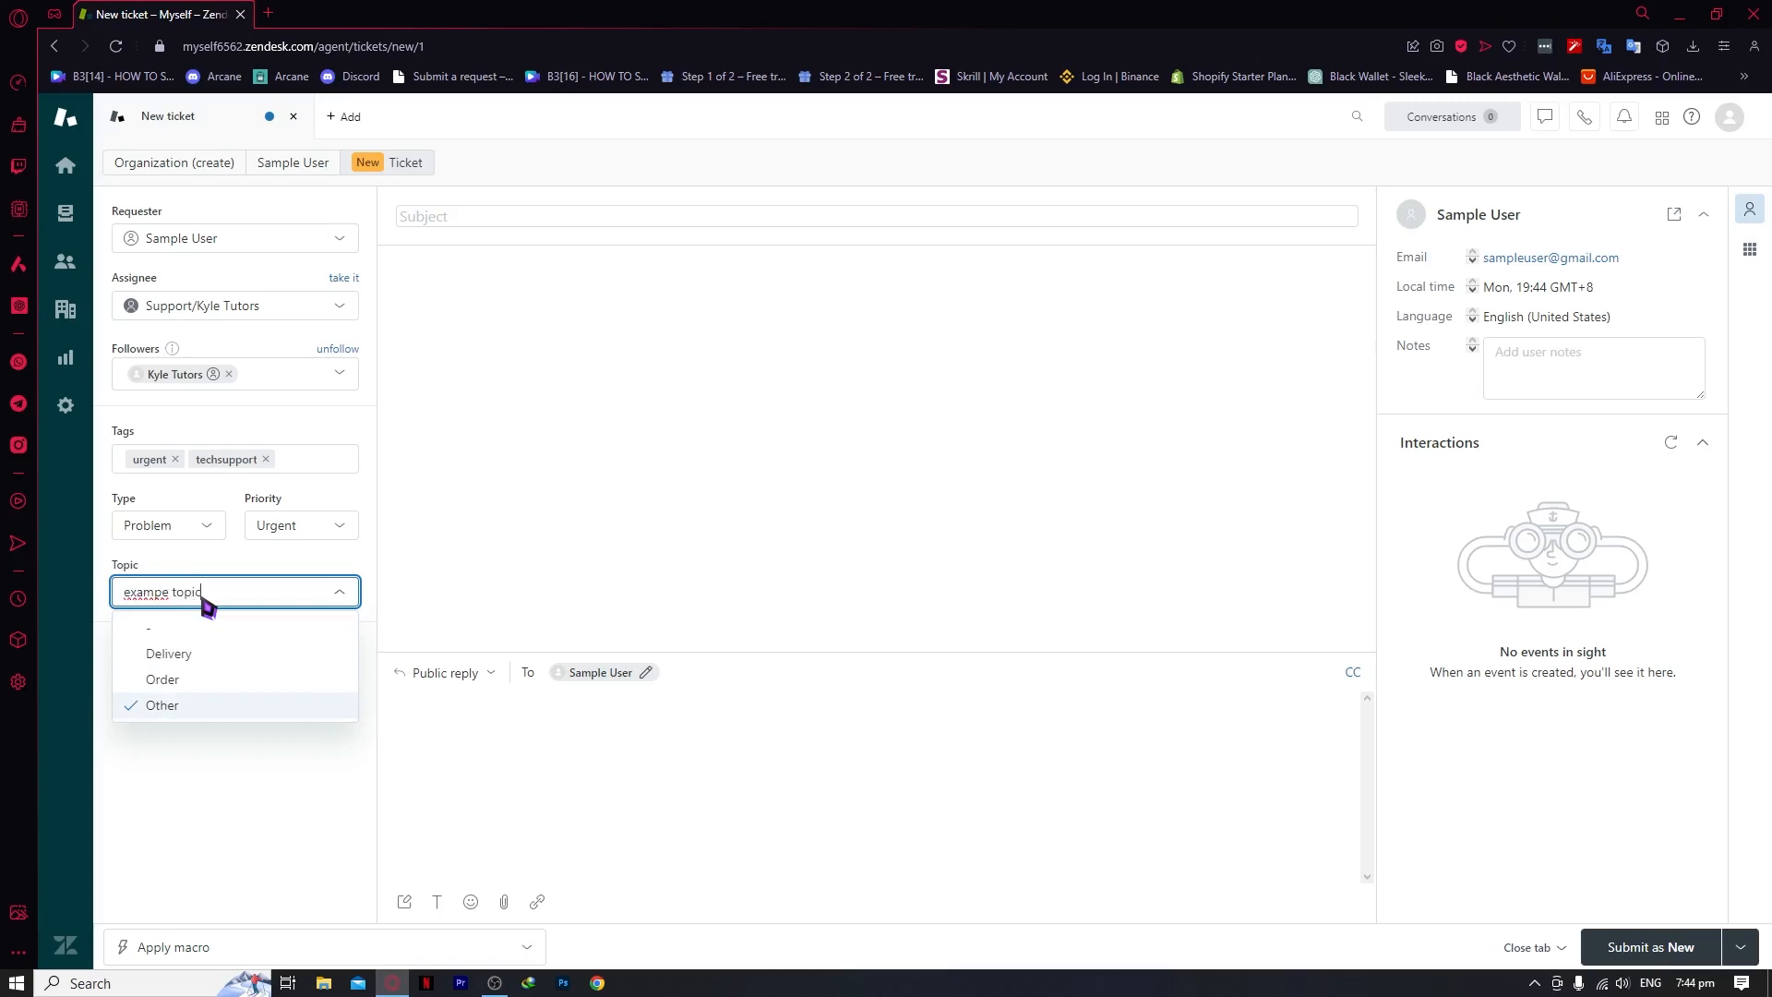
{"action": "key", "text": "Return"}
{"action": "left_click", "coordinate": [207, 602]}
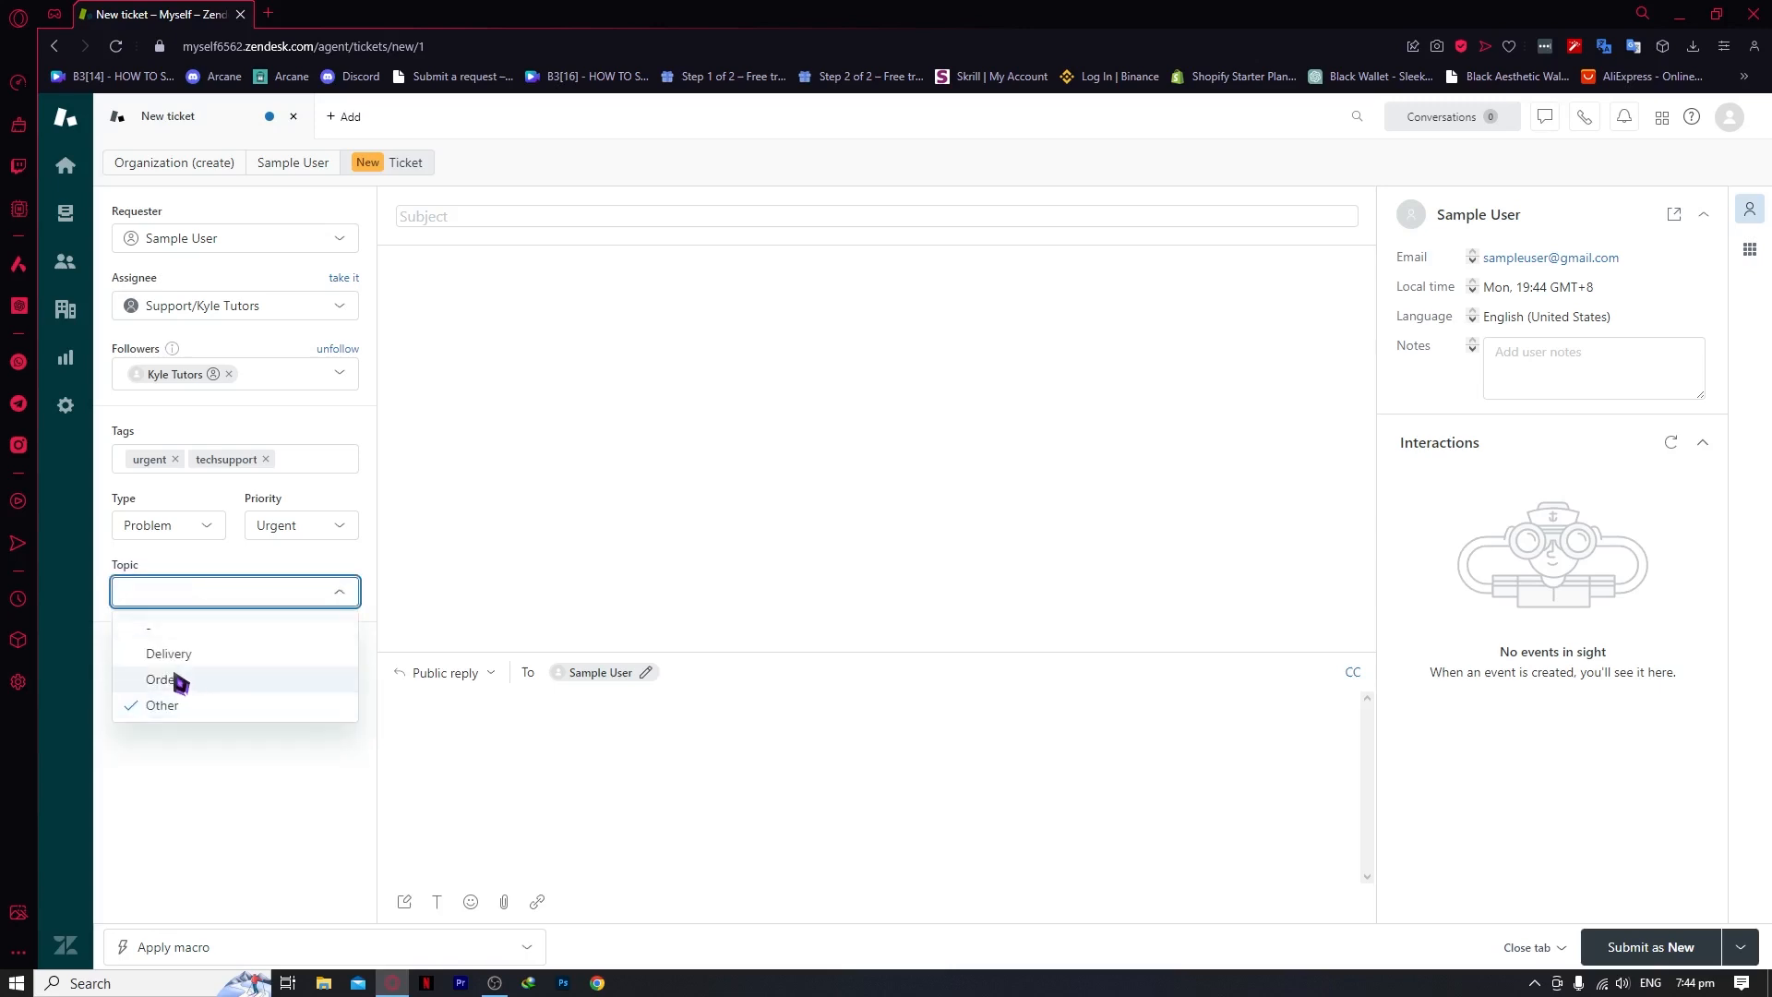
{"action": "left_click", "coordinate": [168, 714]}
{"action": "left_click", "coordinate": [227, 591]}
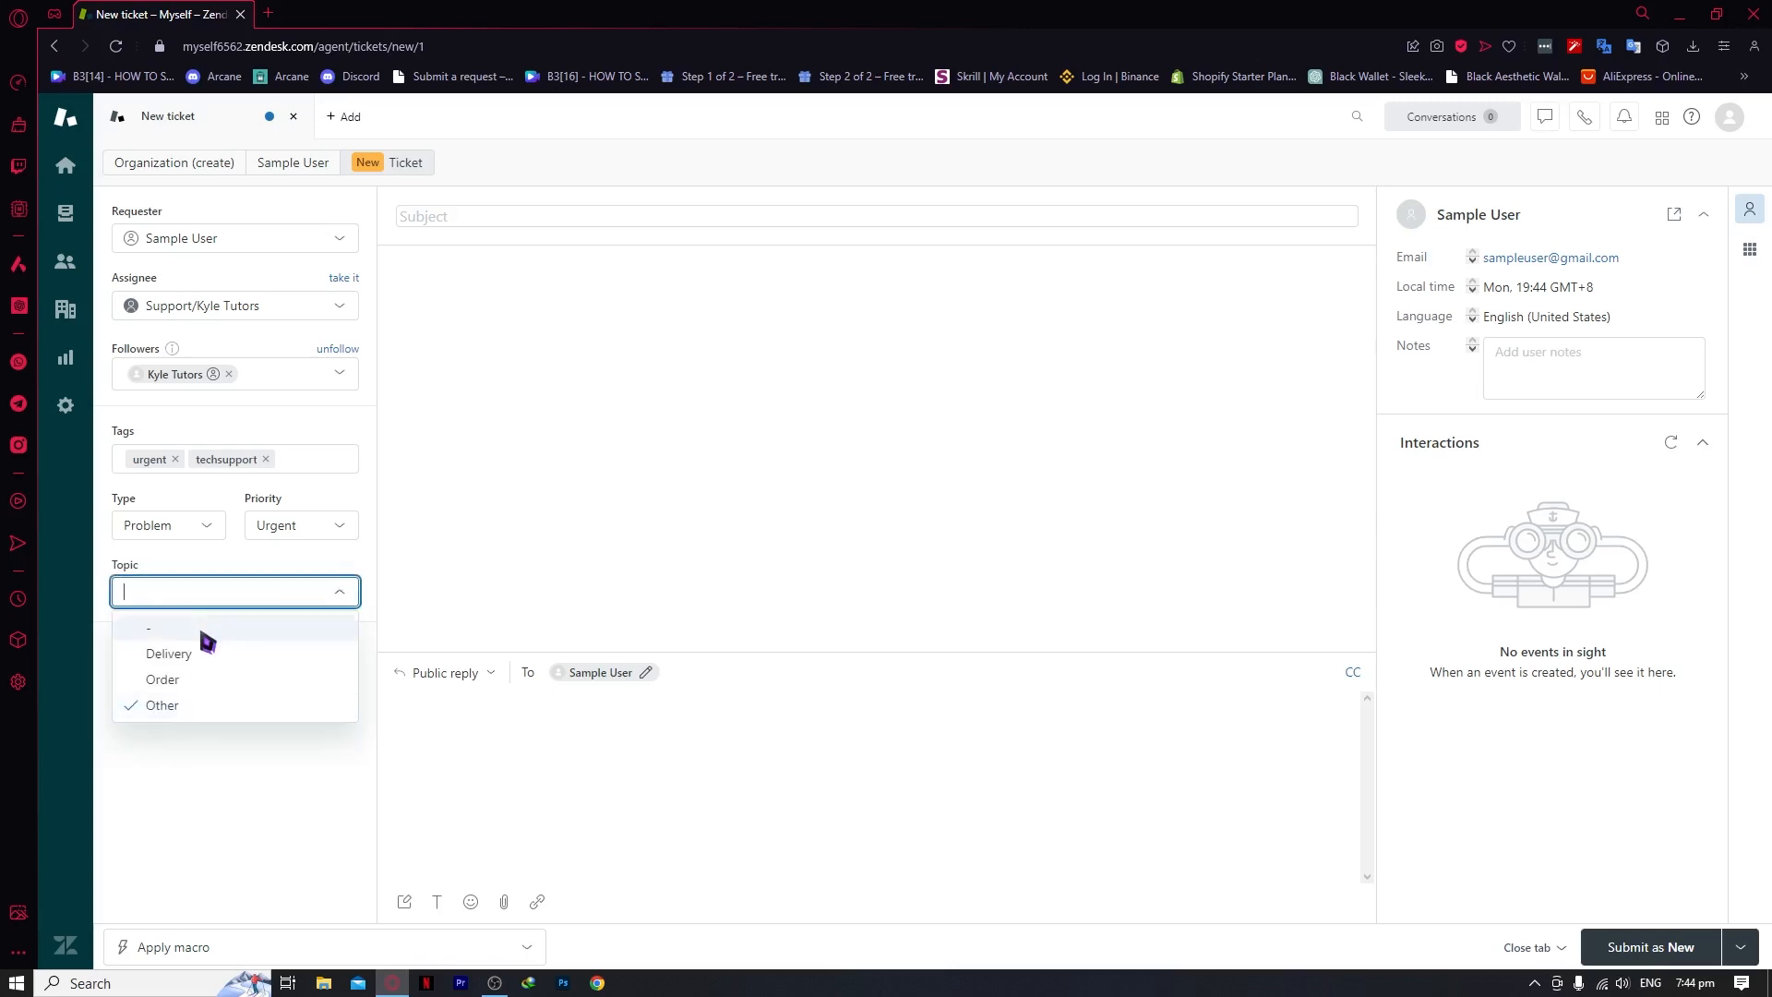
{"action": "left_click", "coordinate": [255, 814]}
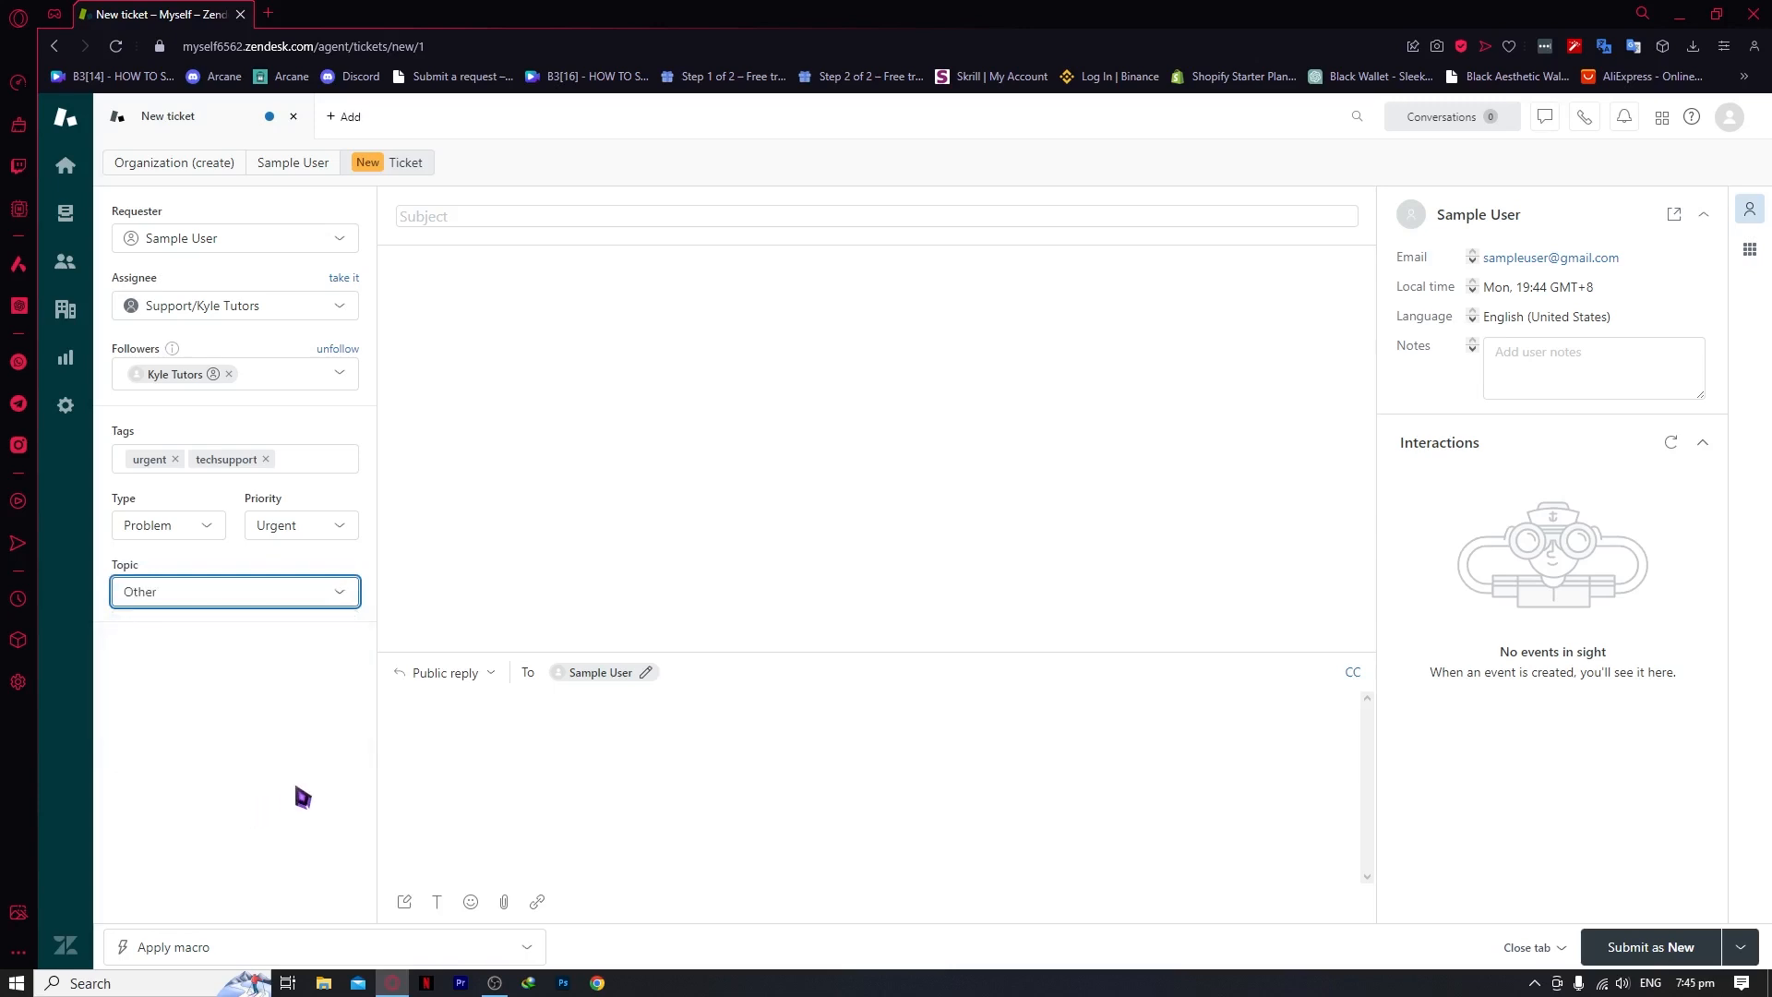
Enter the subject 'Probelms On Using This Product'
{"action": "left_click", "coordinate": [466, 220]}
{"action": "type", "text": "erqweqwe"}
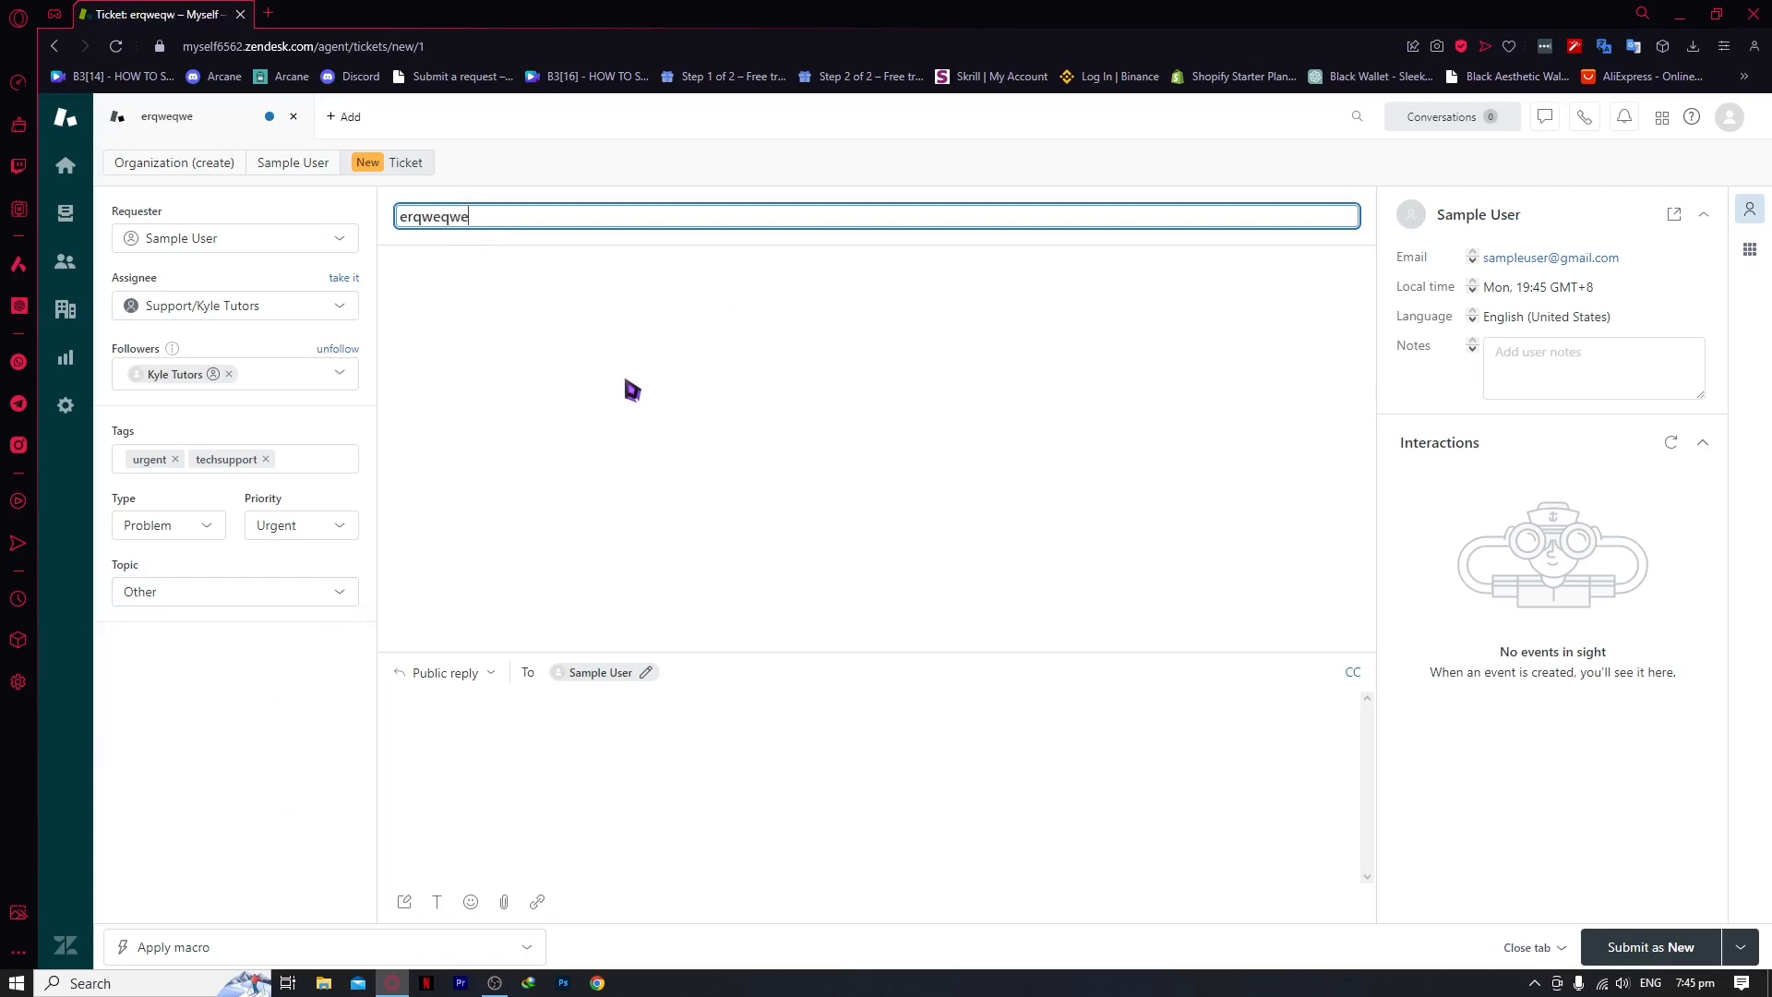
{"action": "key", "text": "BackSpace"}
{"action": "key", "text": "BackSpace"}
{"action": "key", "text": "BackSpace"}
{"action": "key", "text": "BackSpace"}
{"action": "key", "text": "BackSpace"}
{"action": "key", "text": "BackSpace"}
{"action": "key", "text": "BackSpace"}
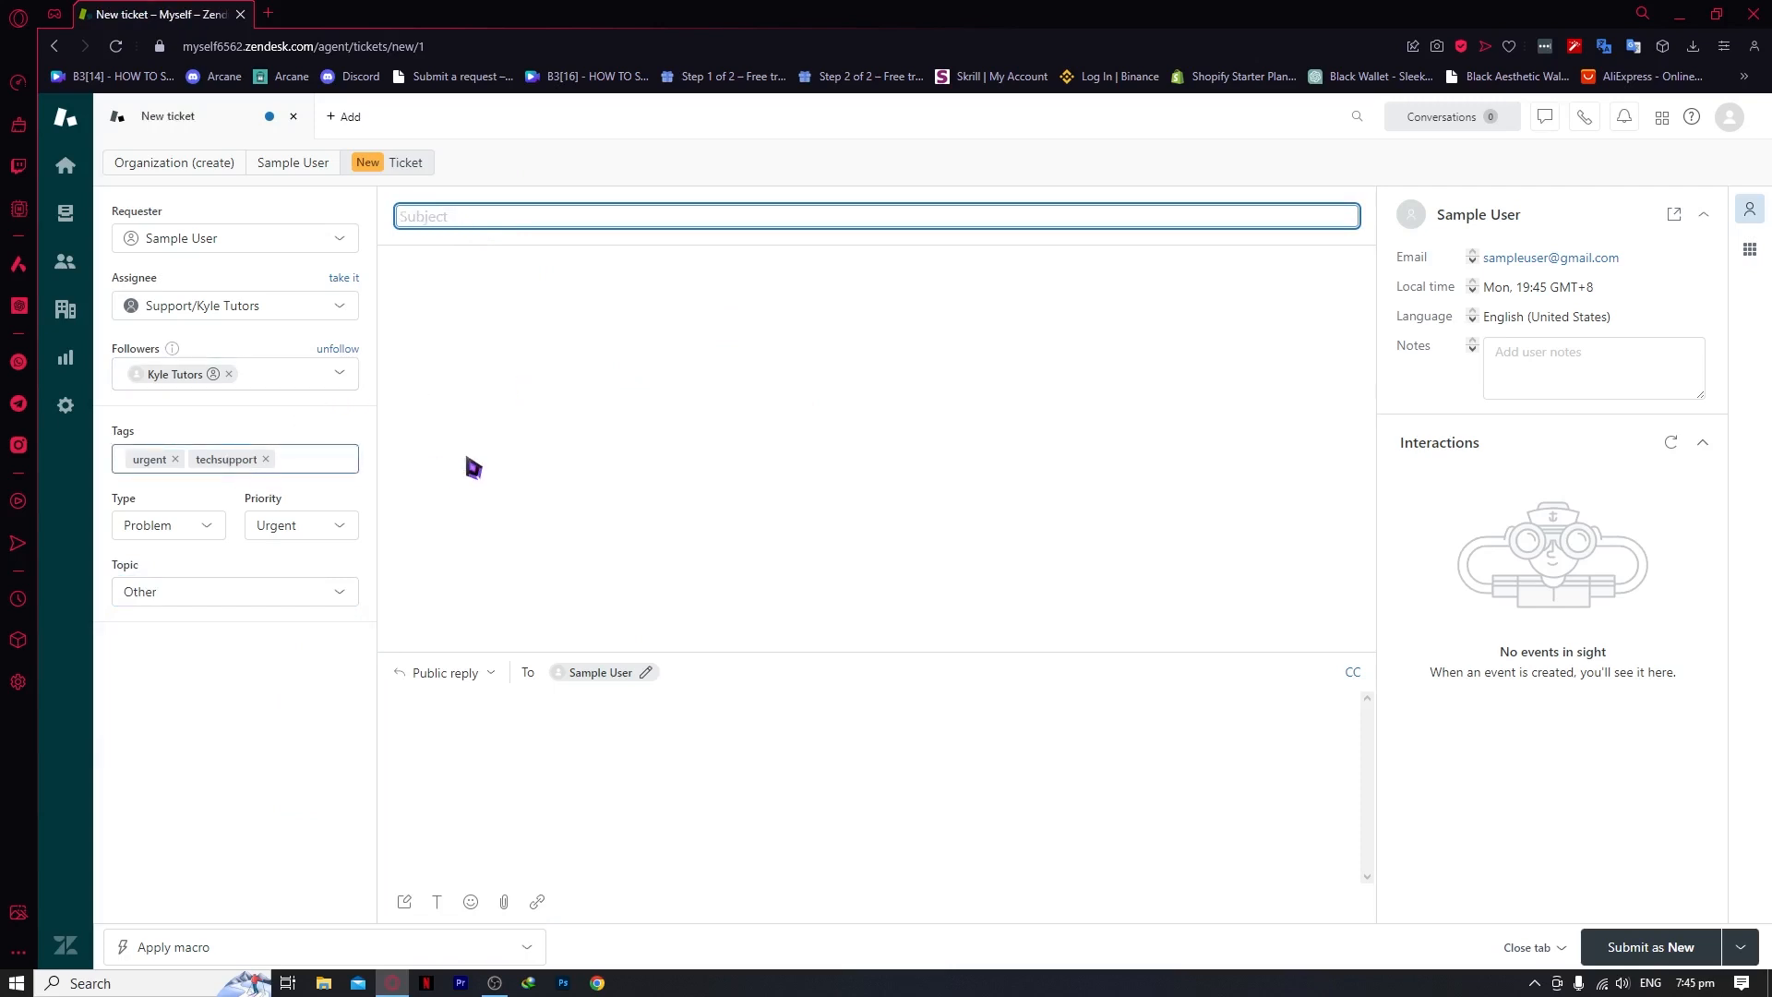
{"action": "type", "text": "Probelms o"}
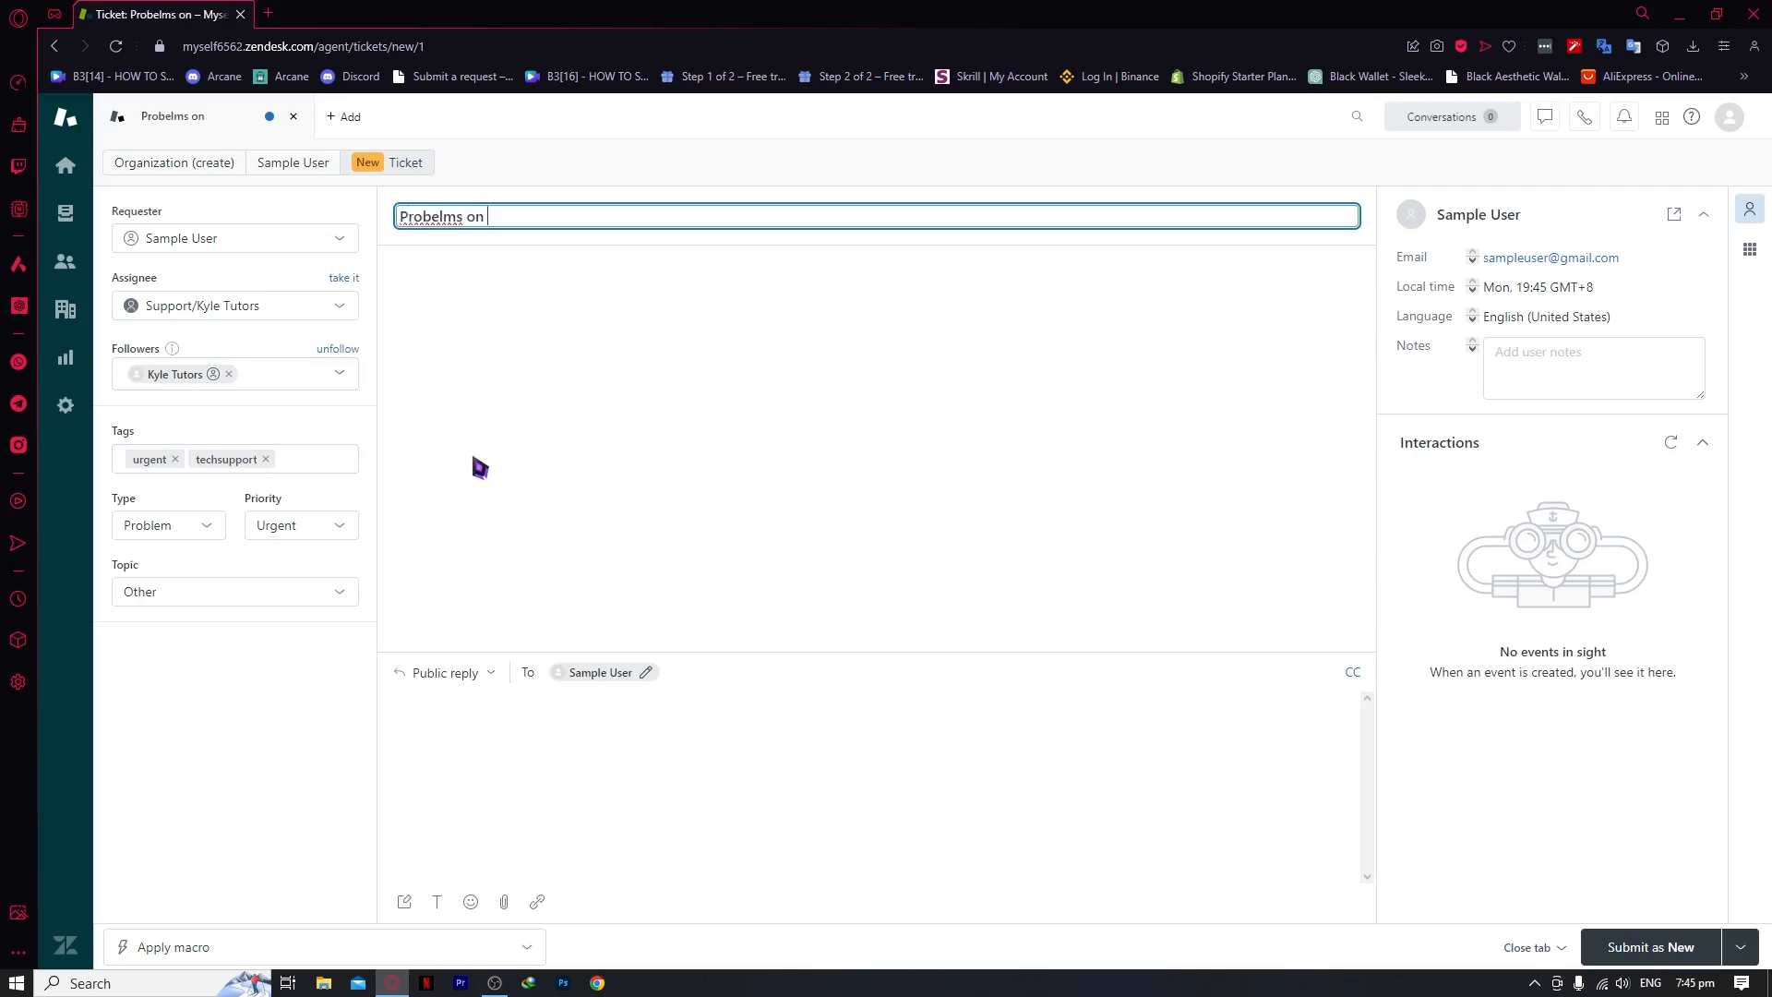
{"action": "key", "text": "BackSpace"}
{"action": "type", "text": "On Using This Product"}
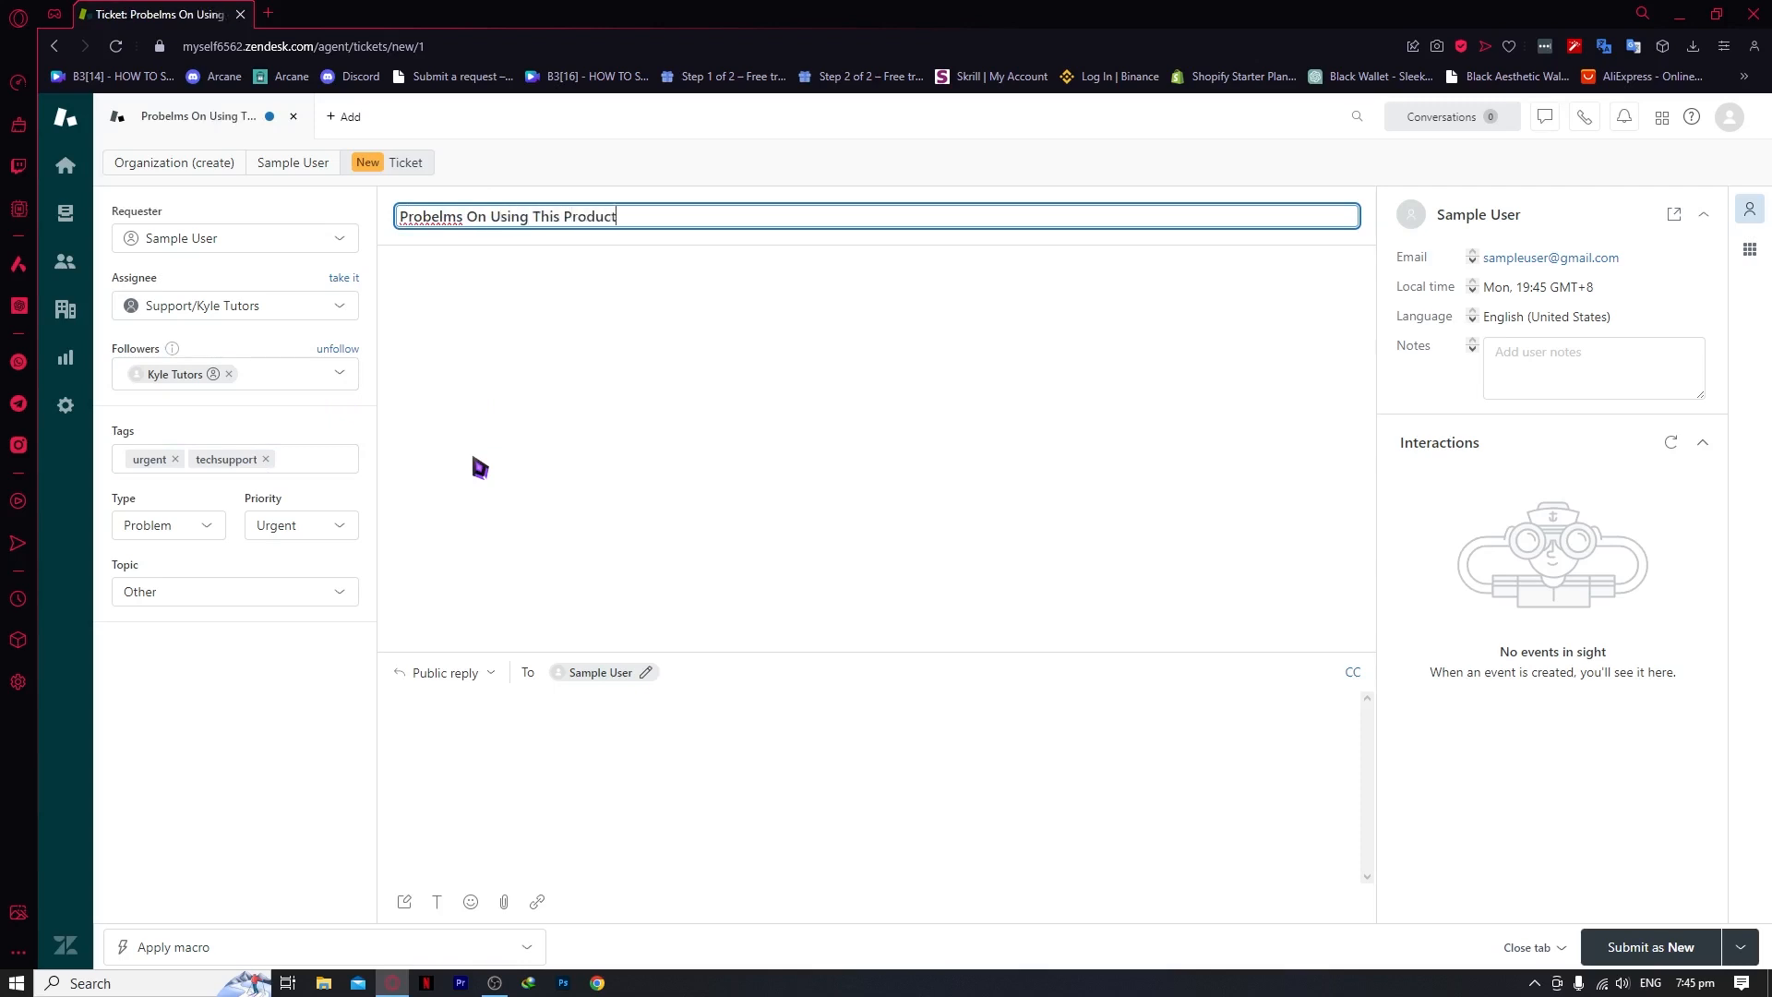
Write the public reply and submit the ticket as new, creating ticket #14
{"action": "left_click", "coordinate": [474, 459]}
{"action": "left_click", "coordinate": [610, 785]}
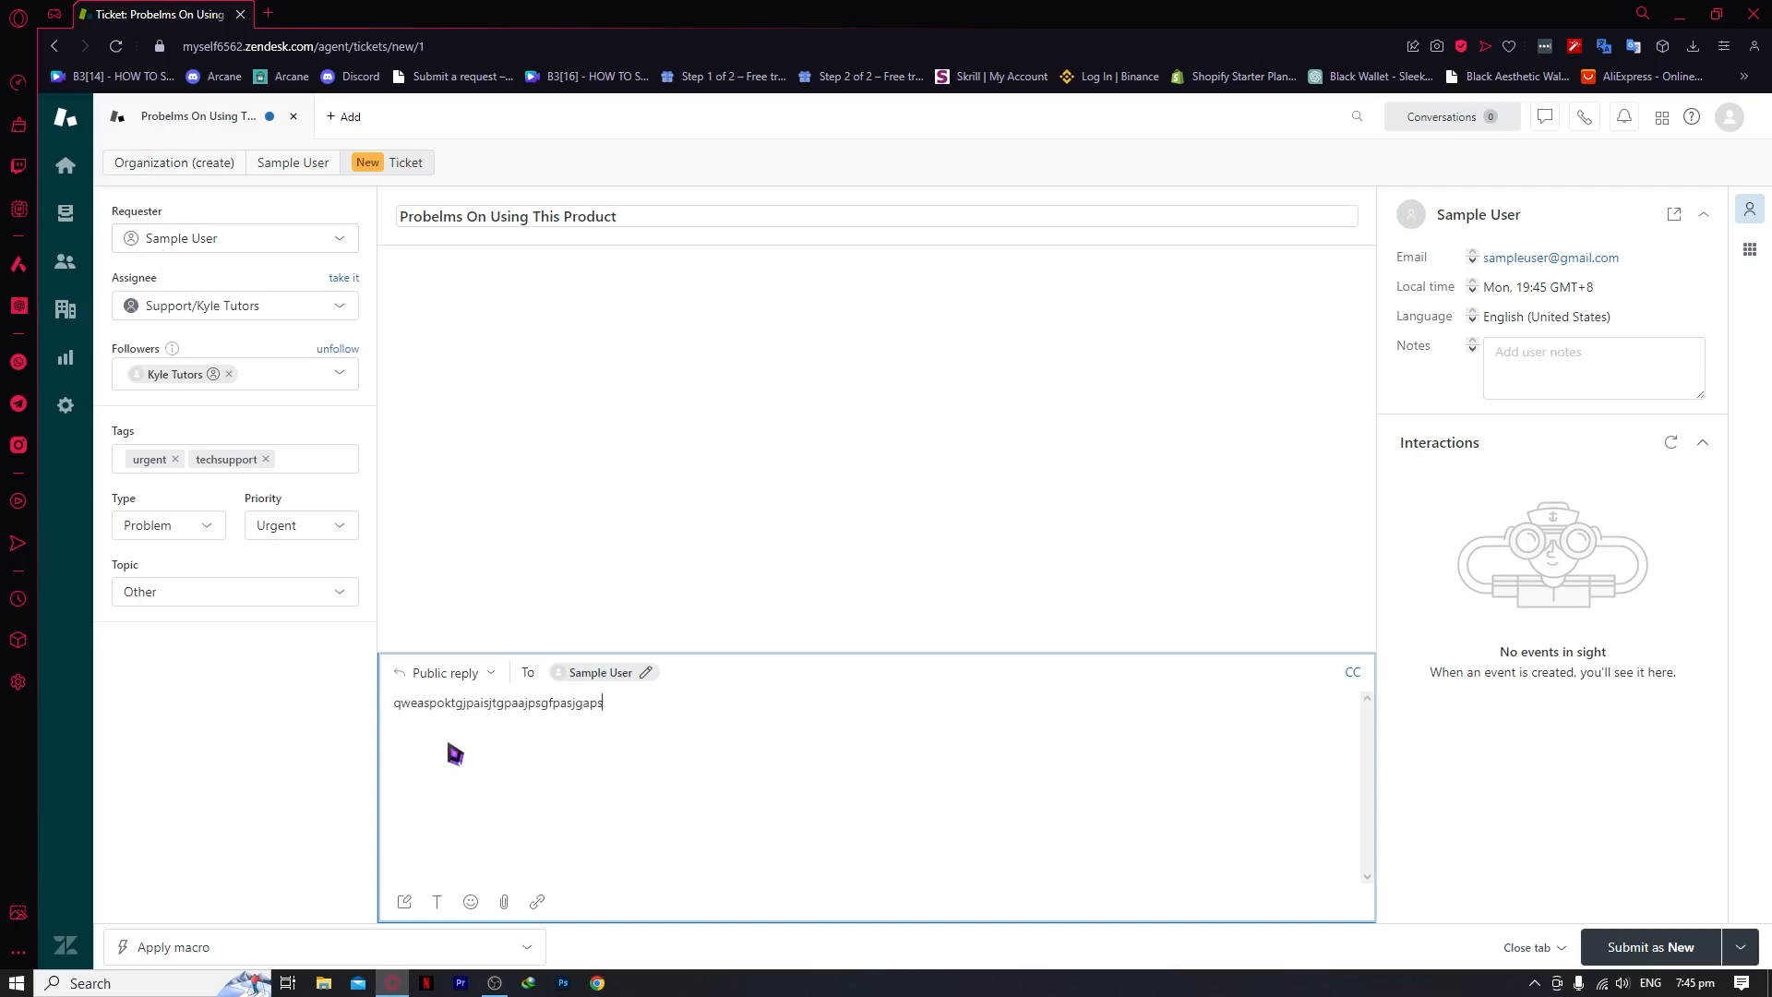
{"action": "left_click", "coordinate": [449, 745]}
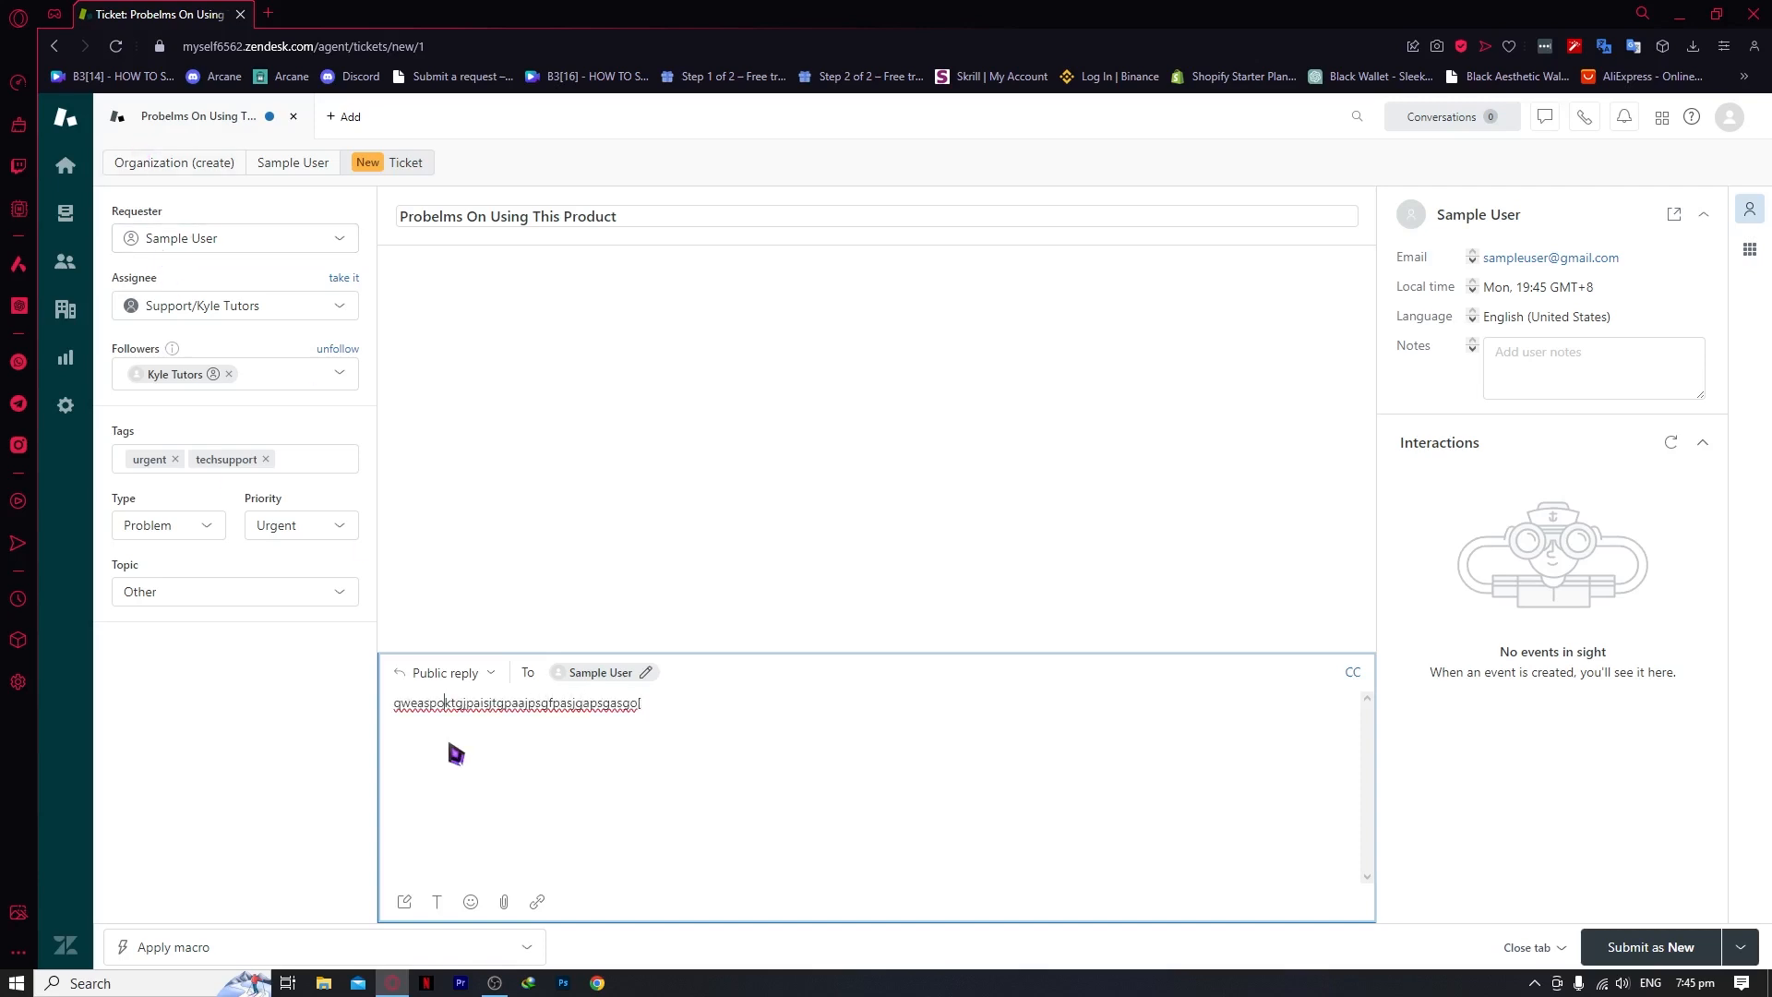
{"action": "left_click", "coordinate": [1692, 934]}
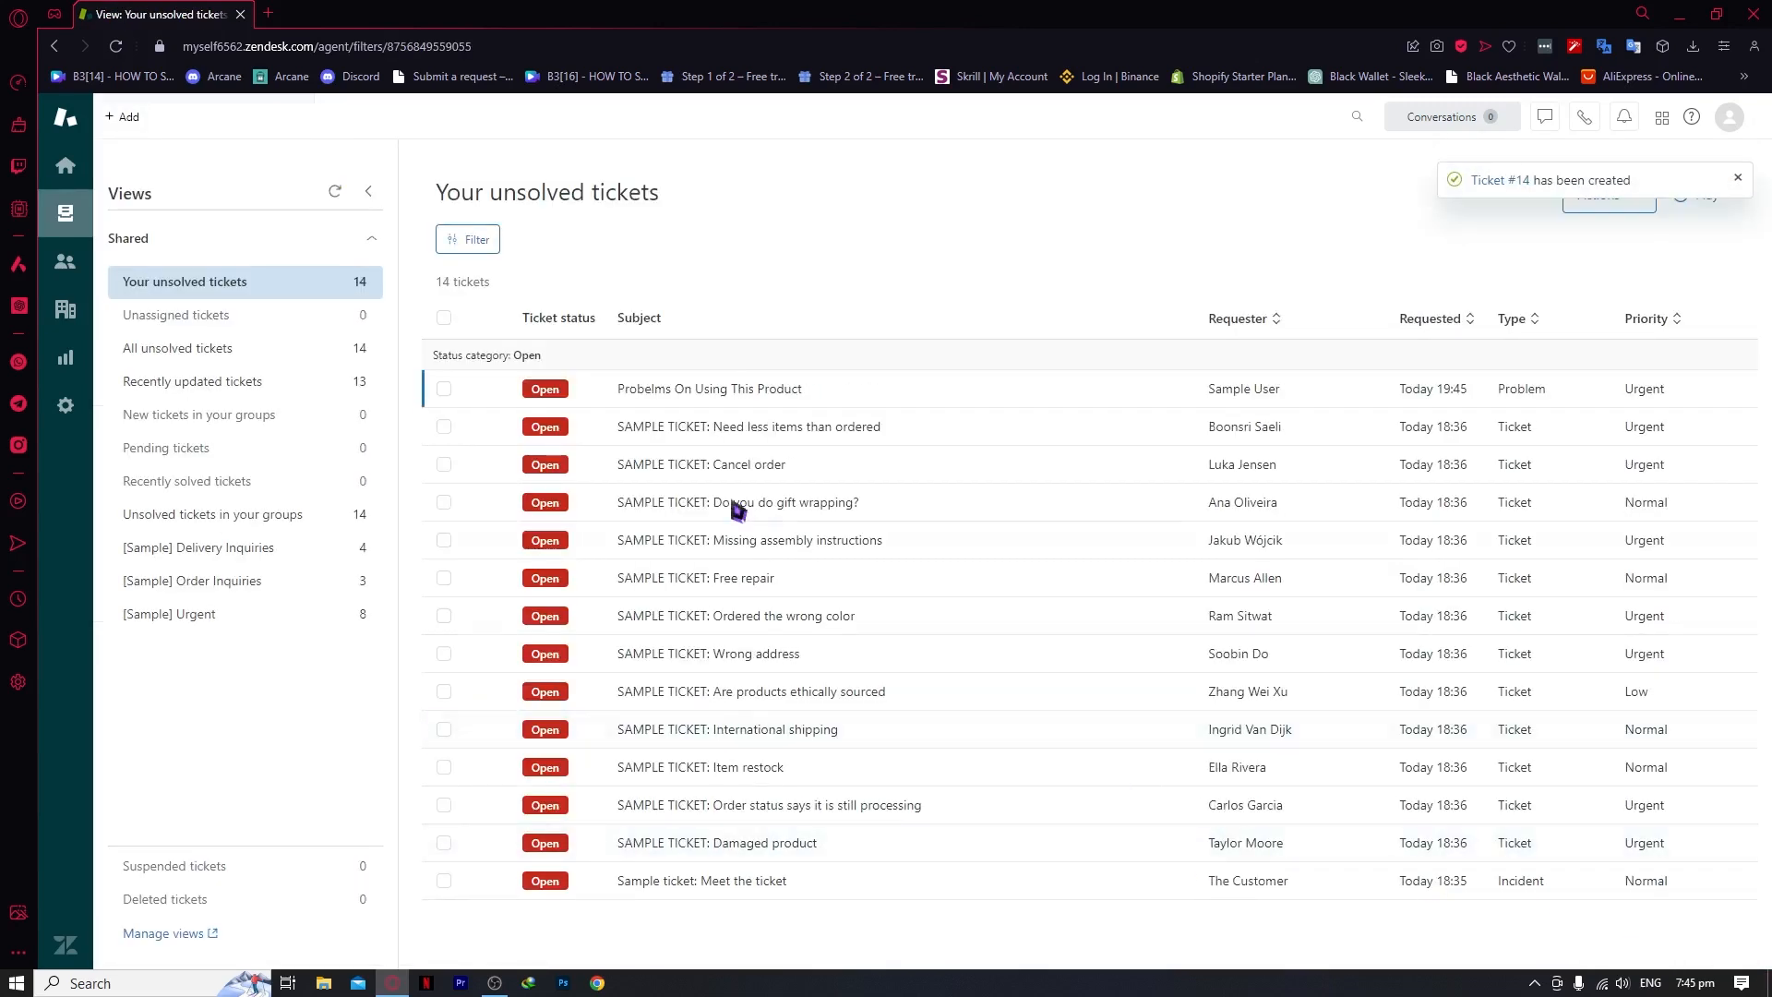
Open ticket #14 from the unsolved list and start inserting a link into its reply
{"action": "left_click", "coordinate": [729, 389]}
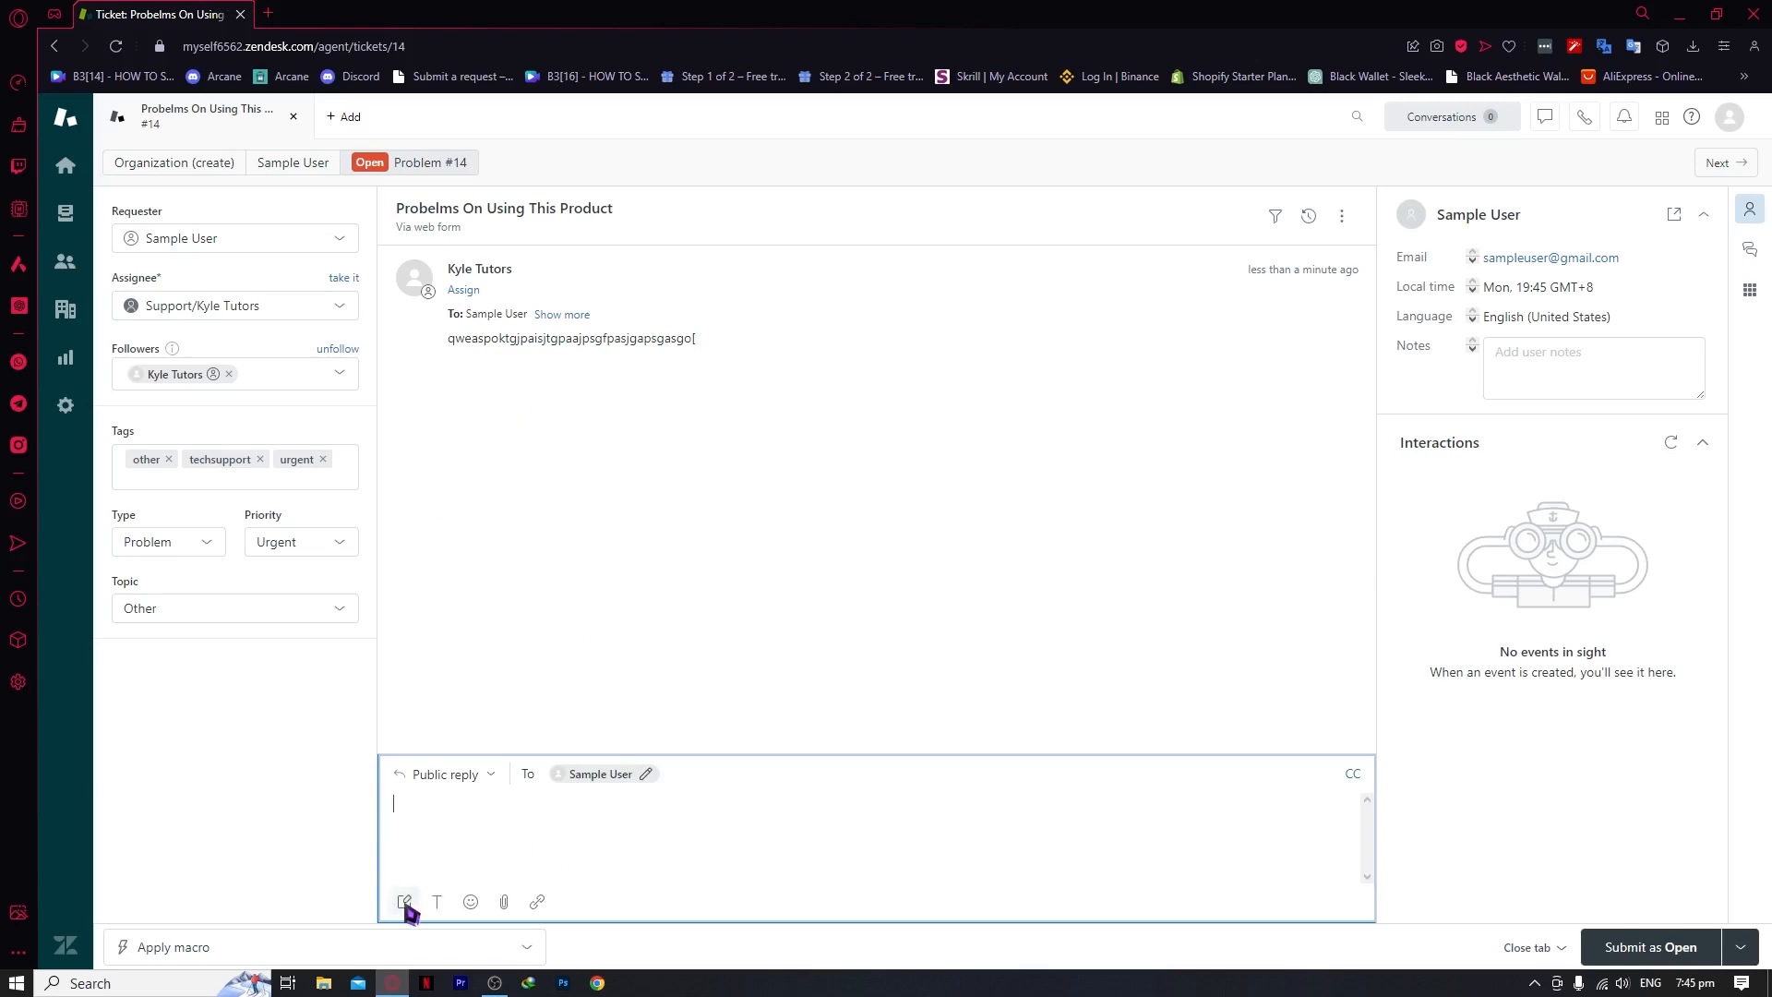
{"action": "left_click", "coordinate": [537, 901]}
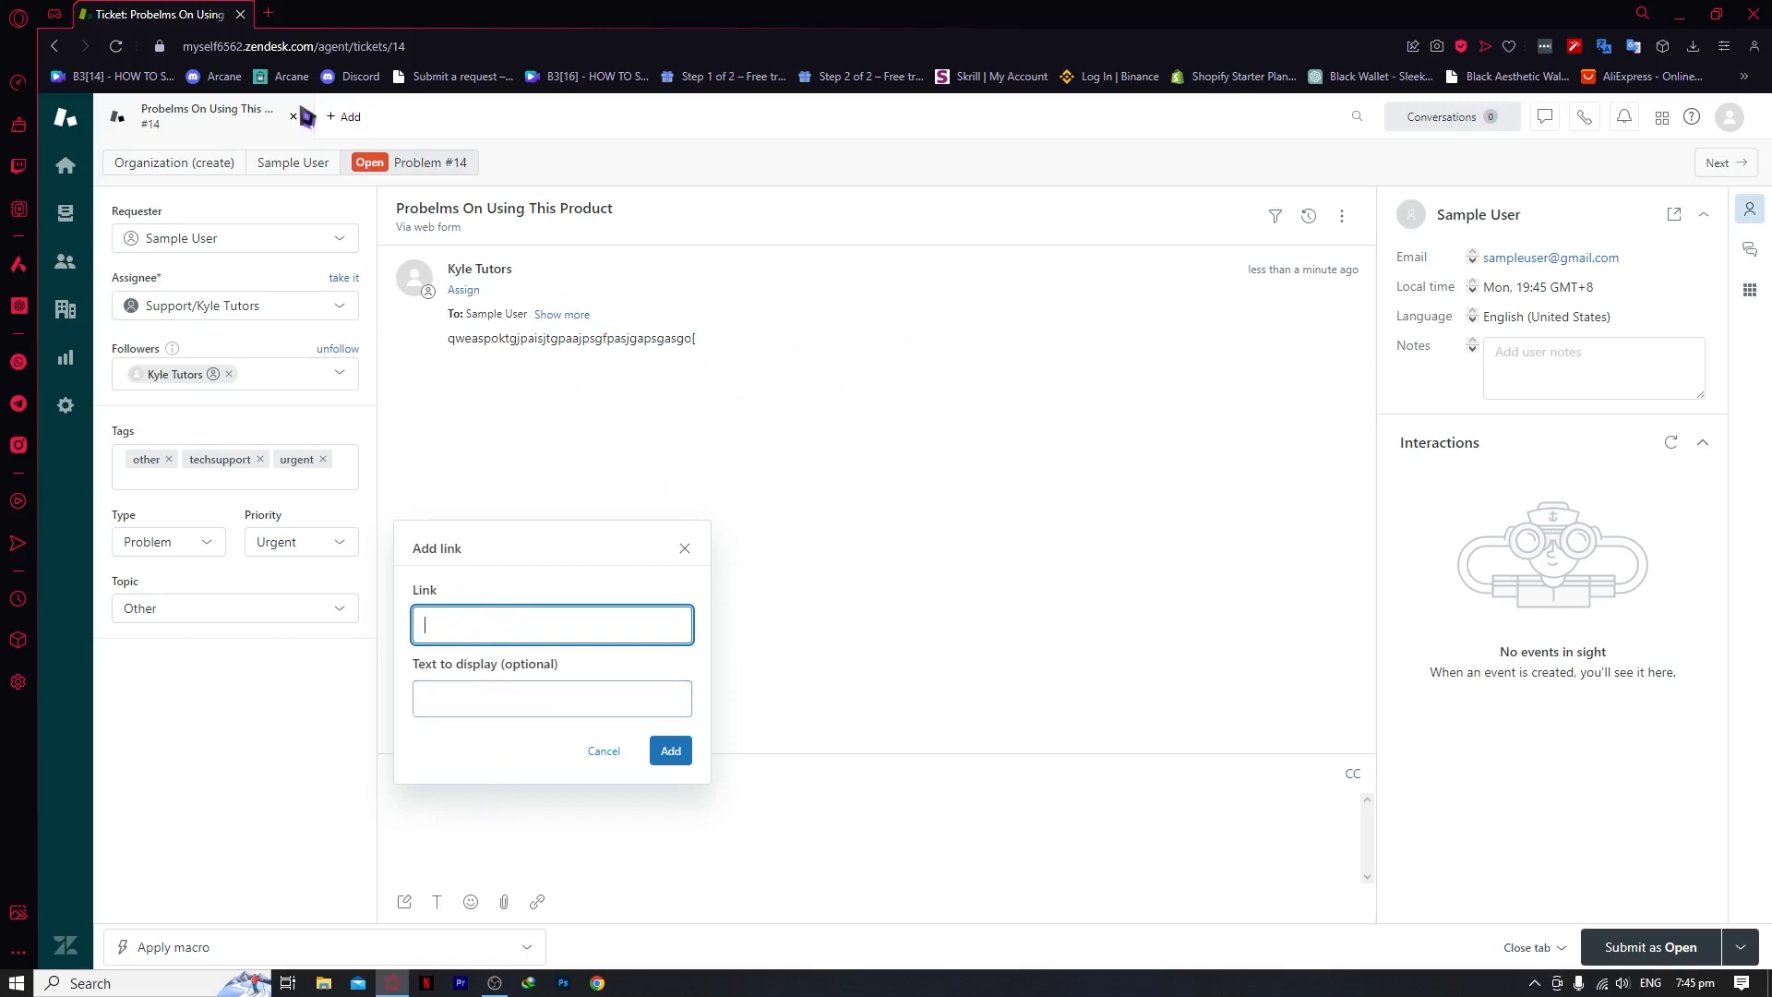
{"action": "left_click", "coordinate": [269, 15]}
Search Google for 'portfolio'
{"action": "type", "text": "go"}
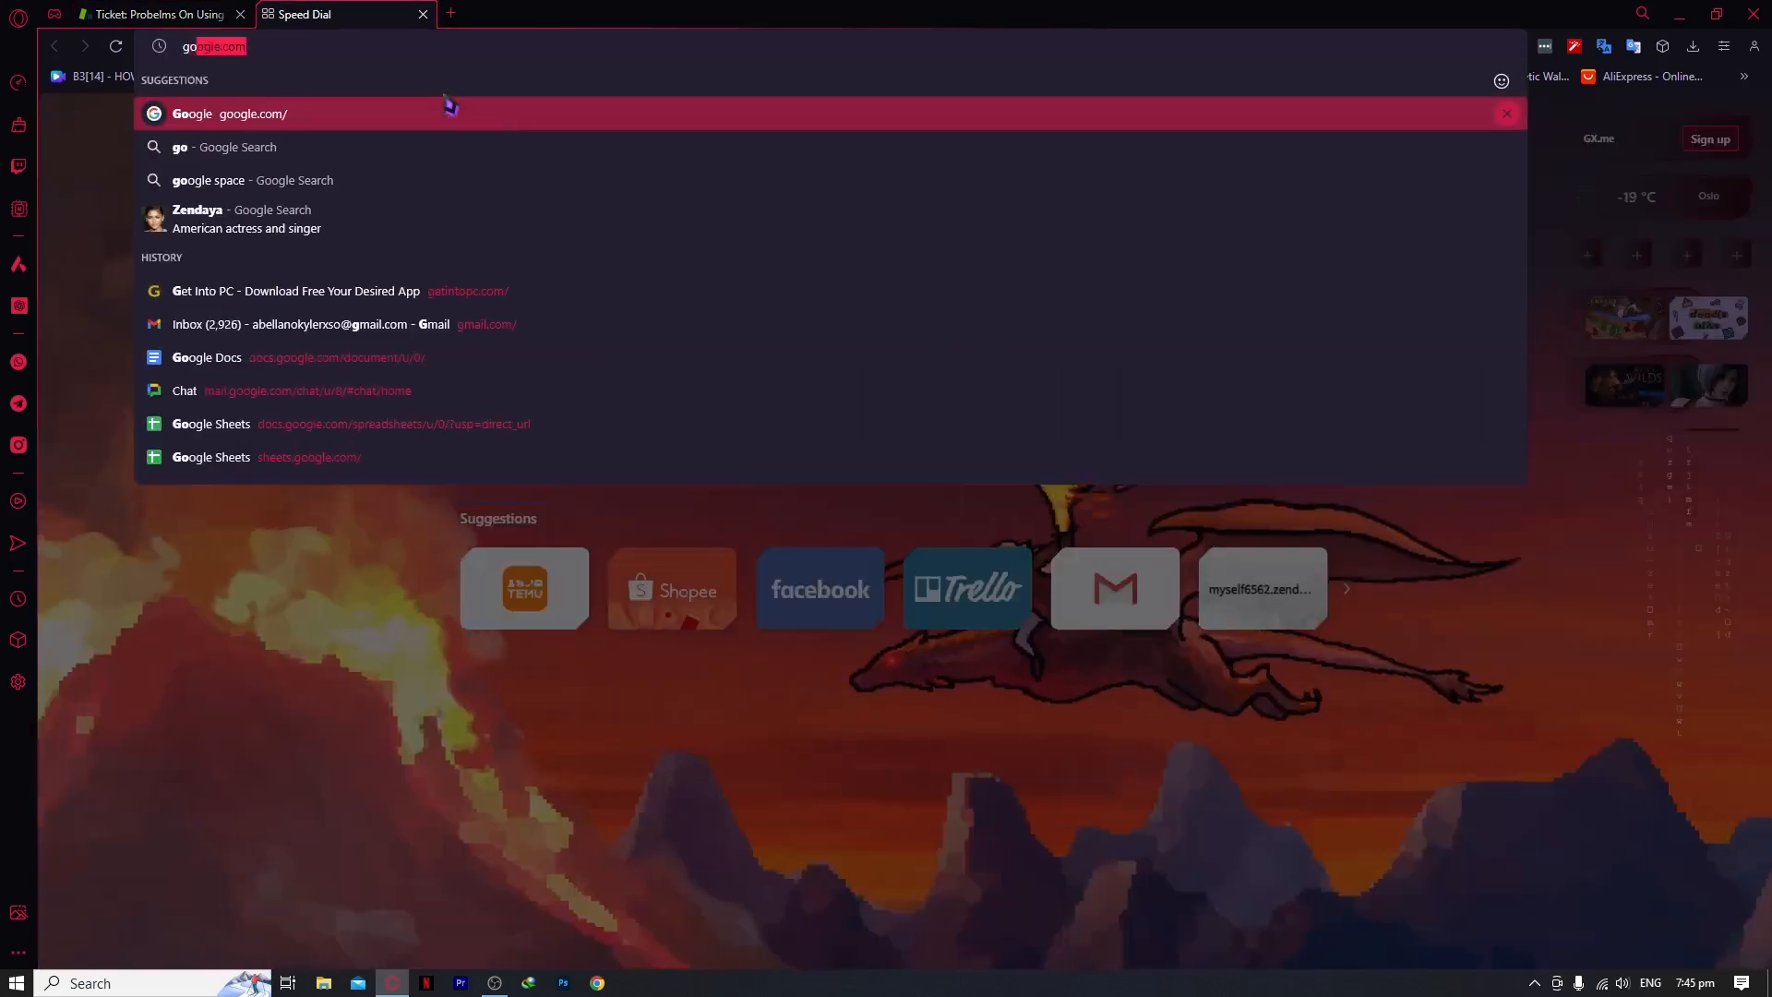
{"action": "left_click", "coordinate": [447, 106]}
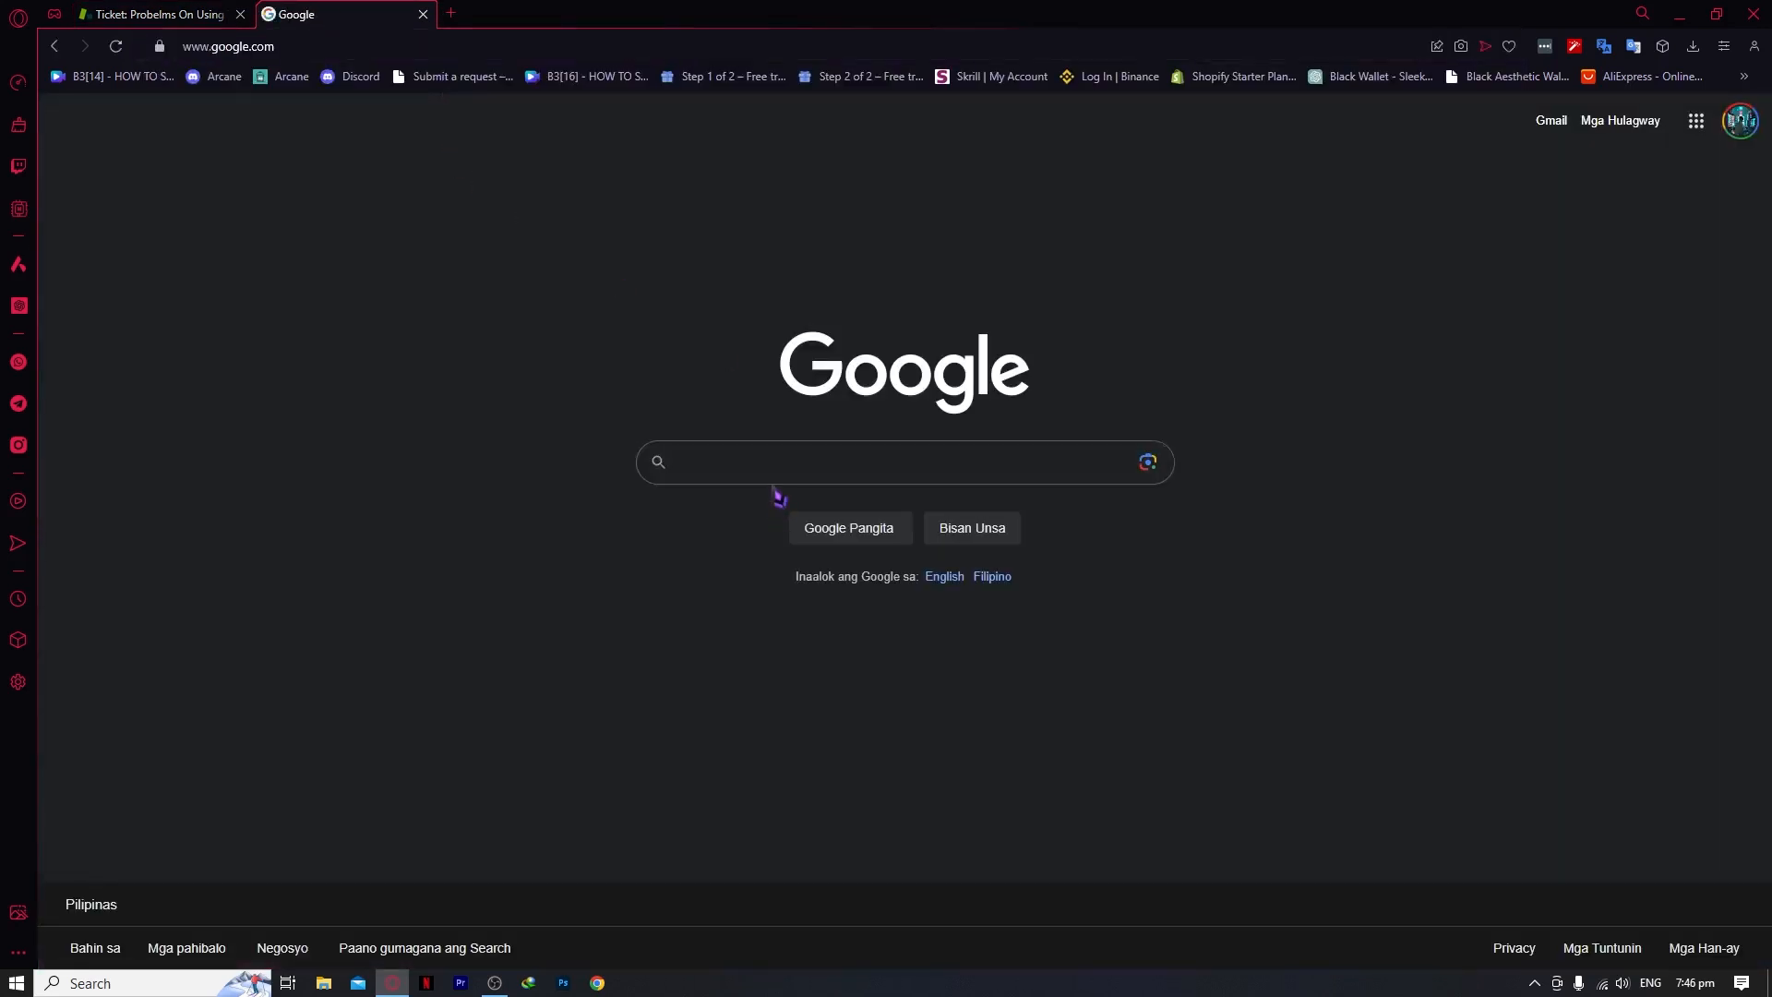
{"action": "left_click", "coordinate": [775, 476]}
{"action": "type", "text": "portfolio"}
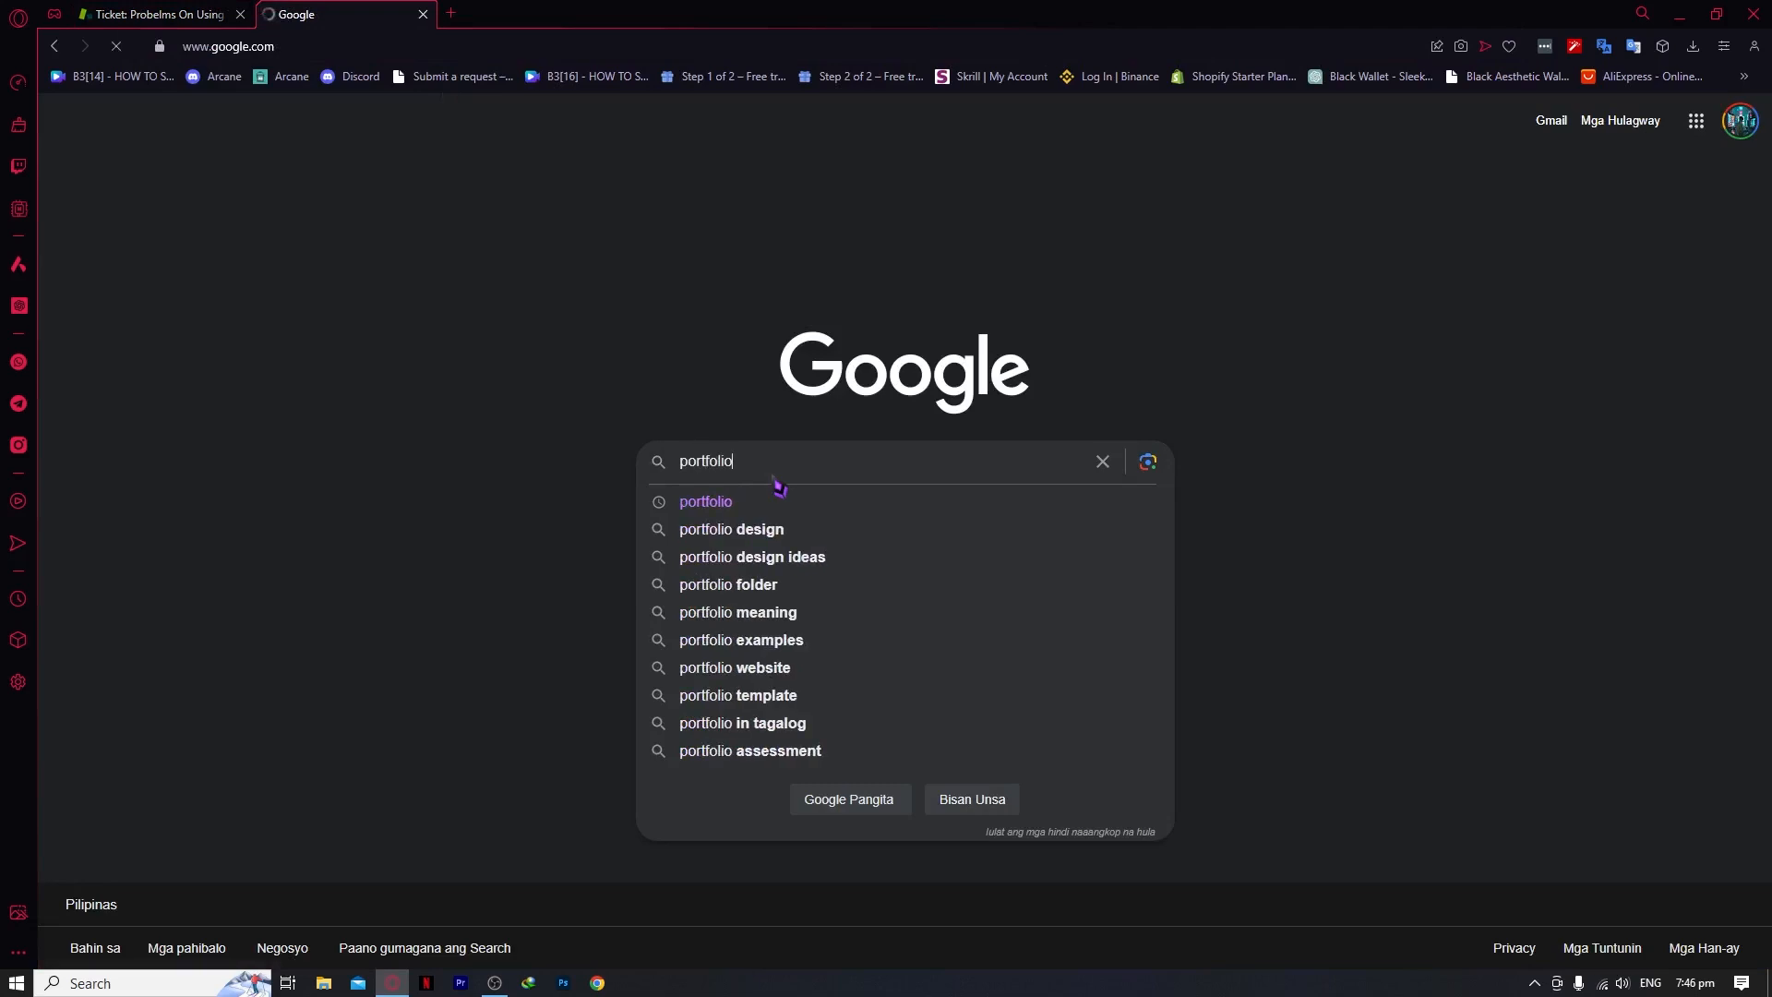
{"action": "key", "text": "Return"}
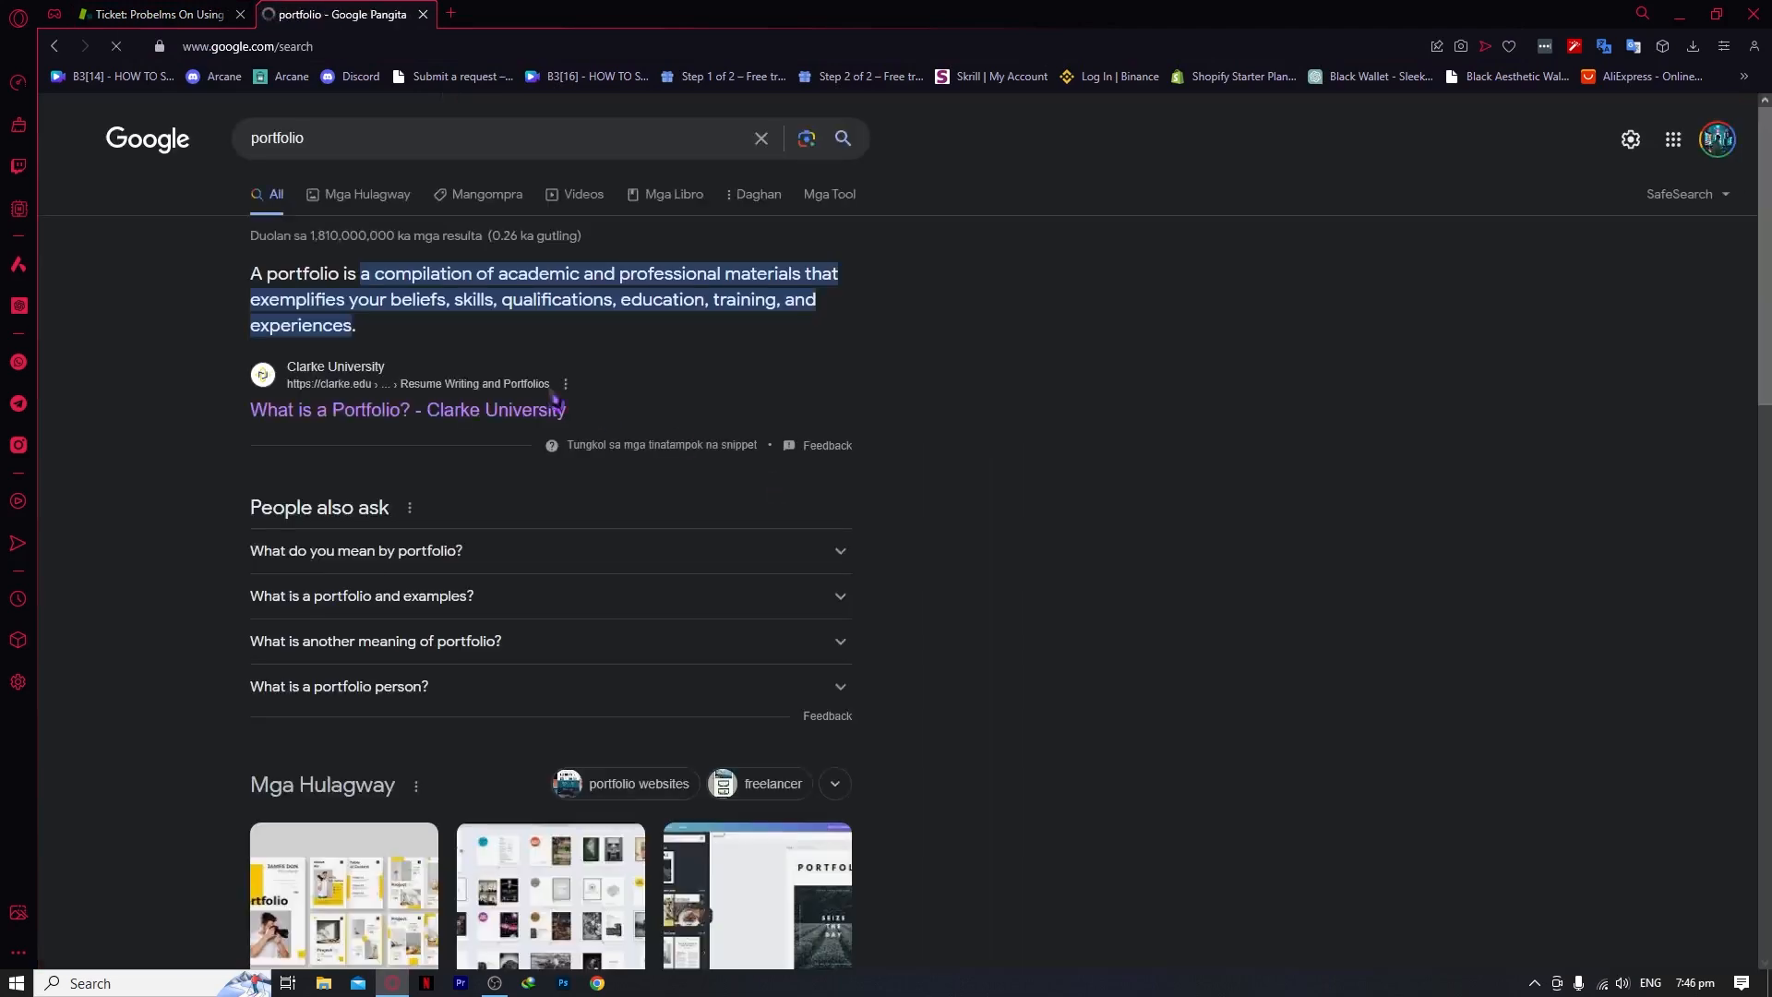
Copy the Clarke University result's link address and return to ticket #14's link dialog
{"action": "right_click", "coordinate": [341, 411]}
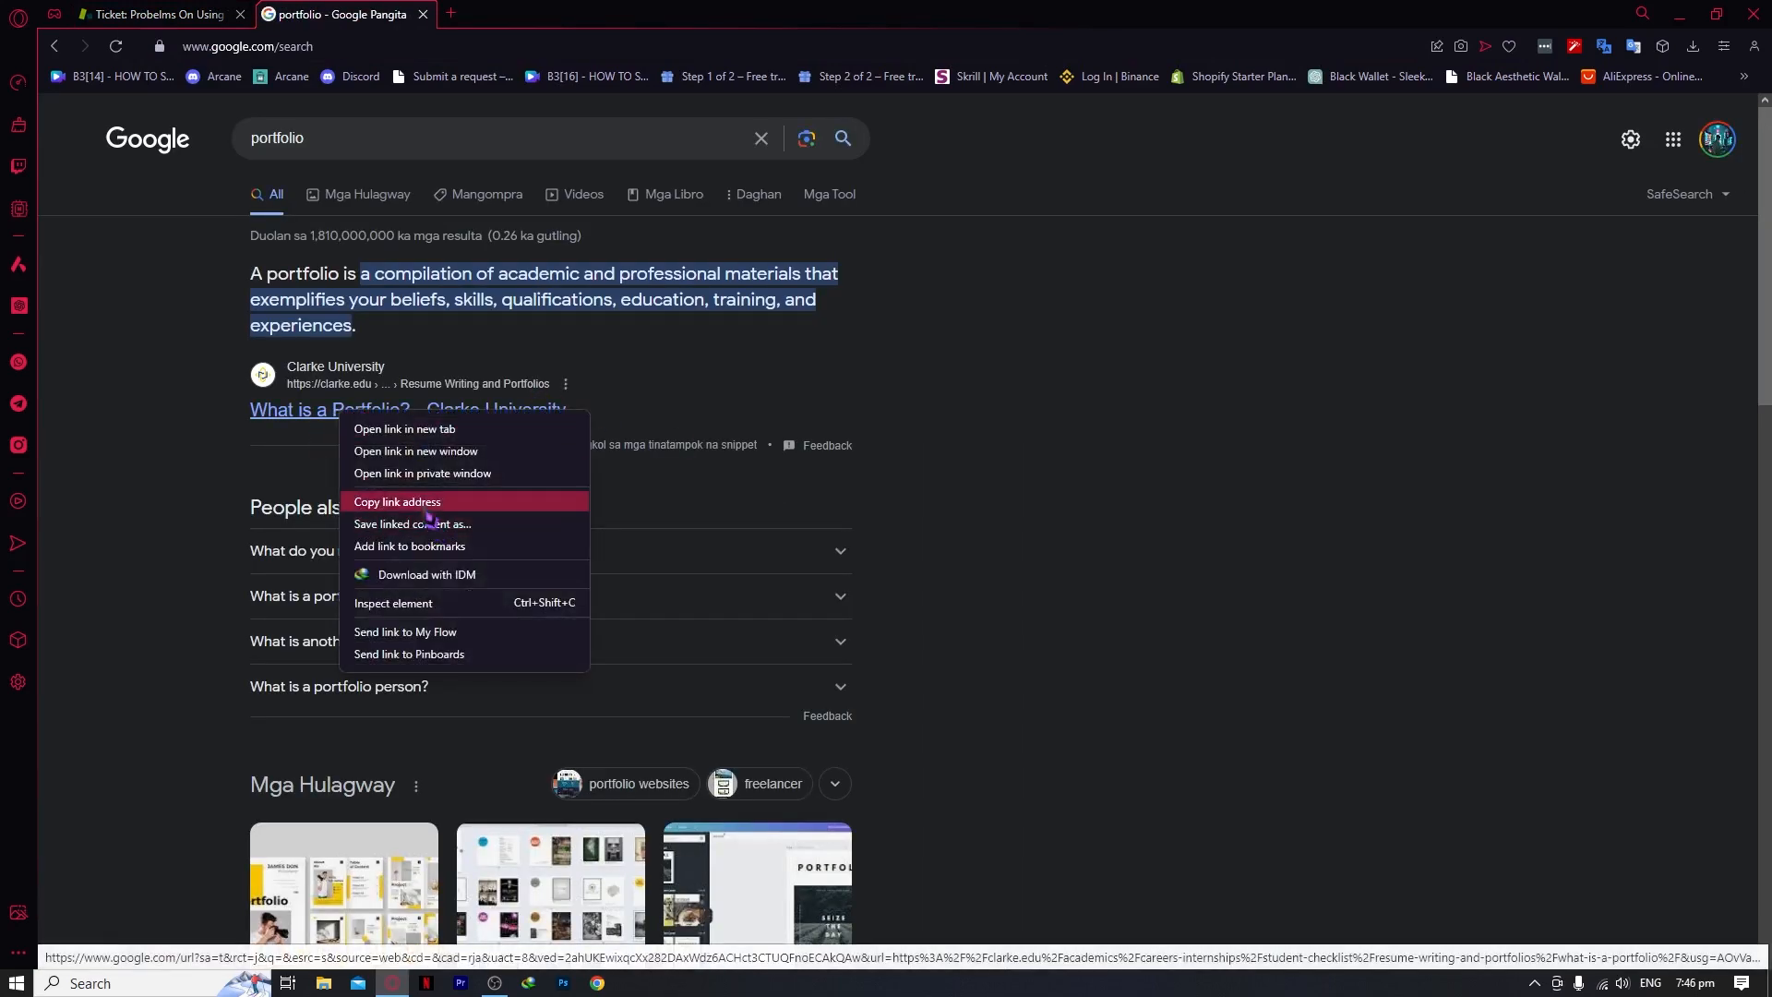
{"action": "left_click", "coordinate": [397, 502]}
{"action": "left_click", "coordinate": [218, 18]}
{"action": "right_click", "coordinate": [473, 623]}
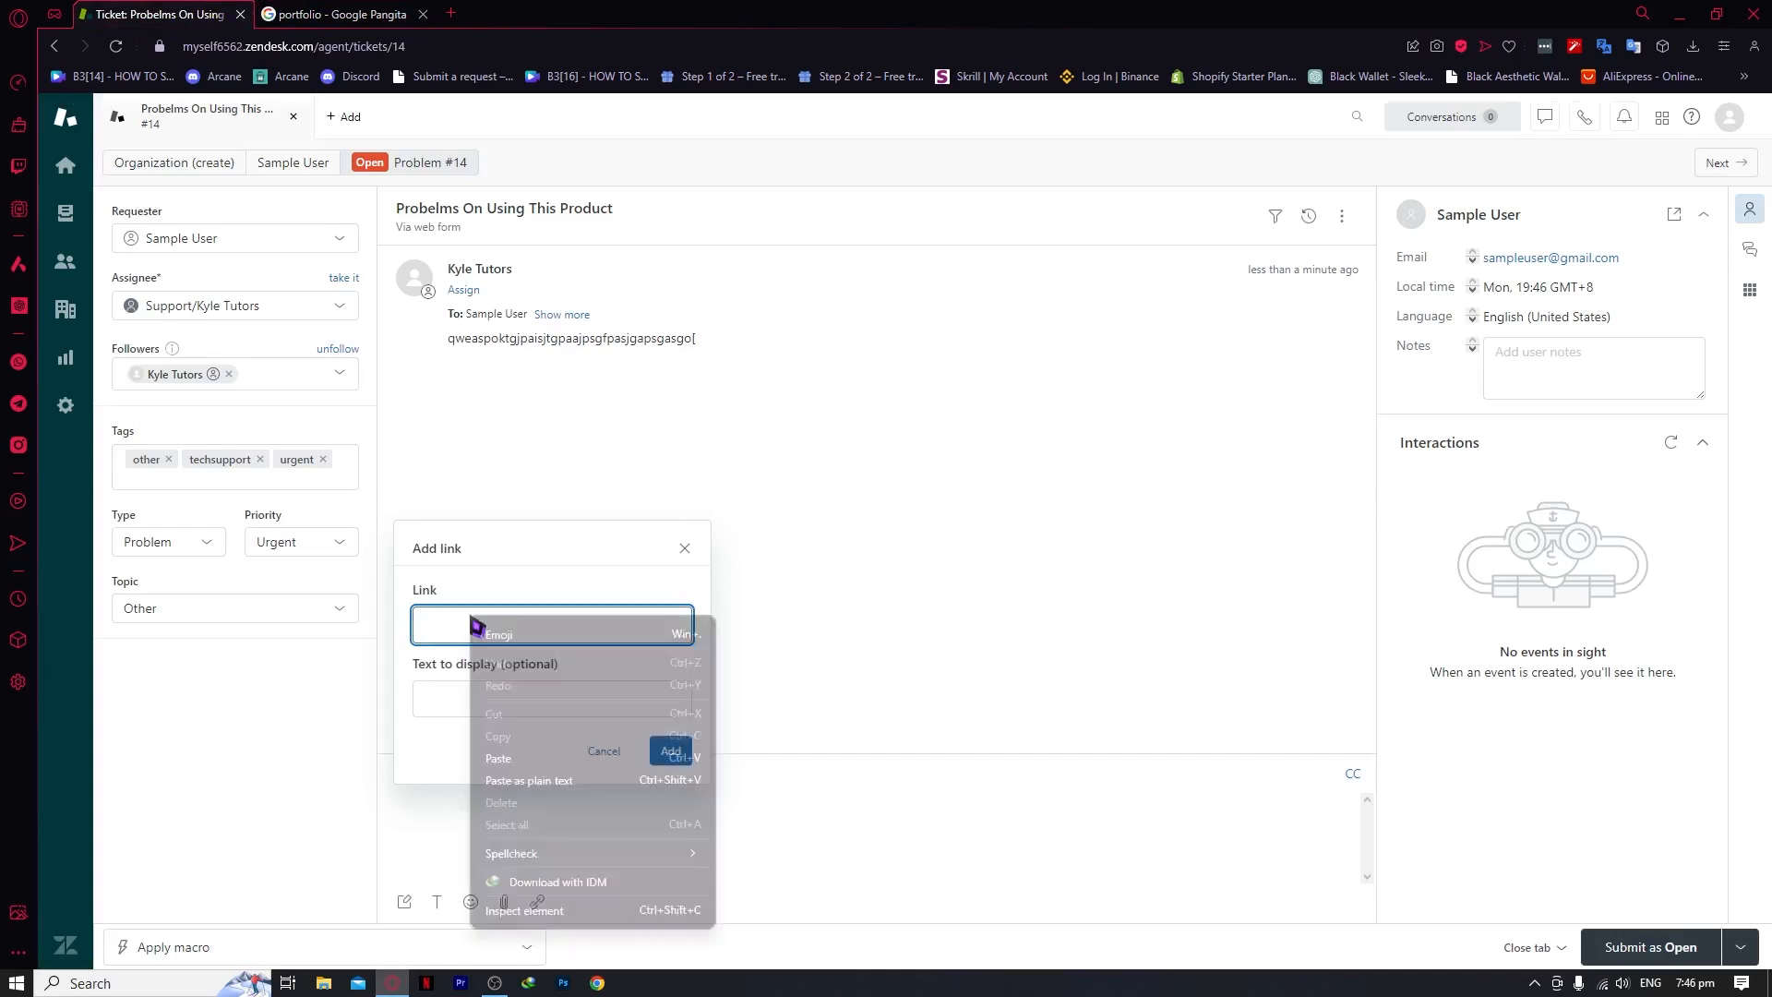
Insert the copied URL into the reply as a 'SAMPLE PORTFOLIO' link, then as a bare URL link
{"action": "left_click", "coordinate": [530, 743]}
{"action": "left_click", "coordinate": [525, 694]}
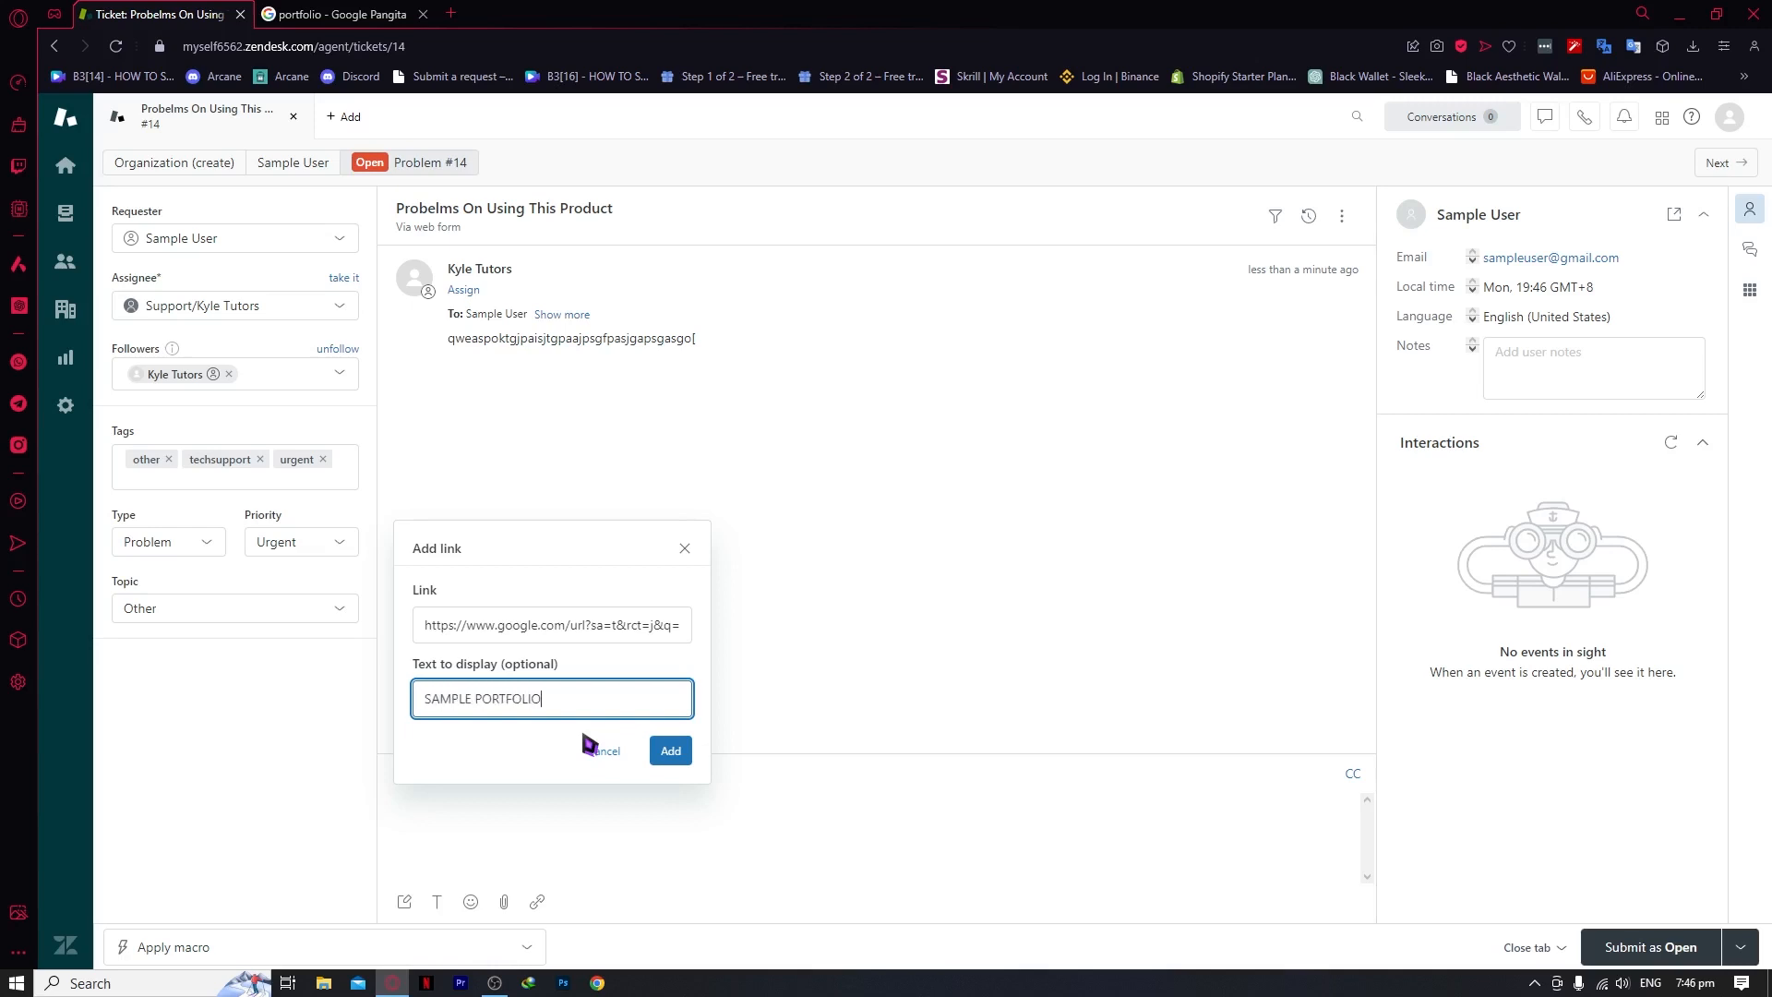
{"action": "left_click", "coordinate": [662, 750]}
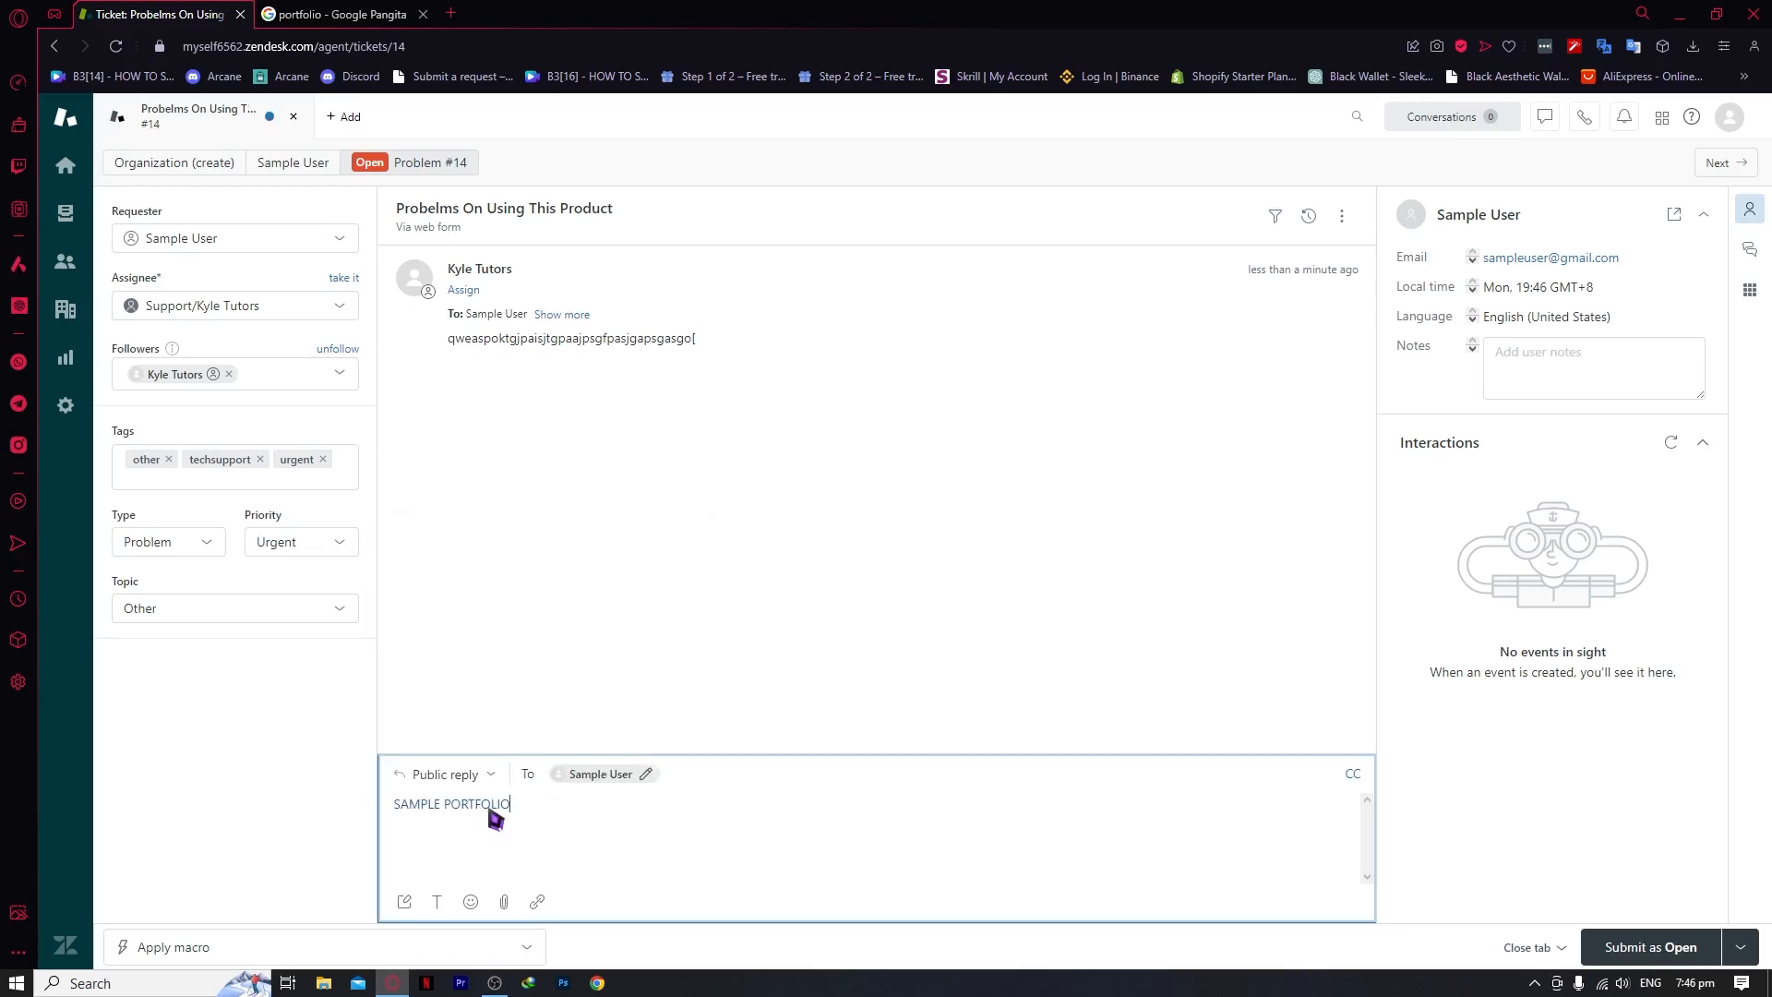
{"action": "left_click", "coordinate": [537, 901]}
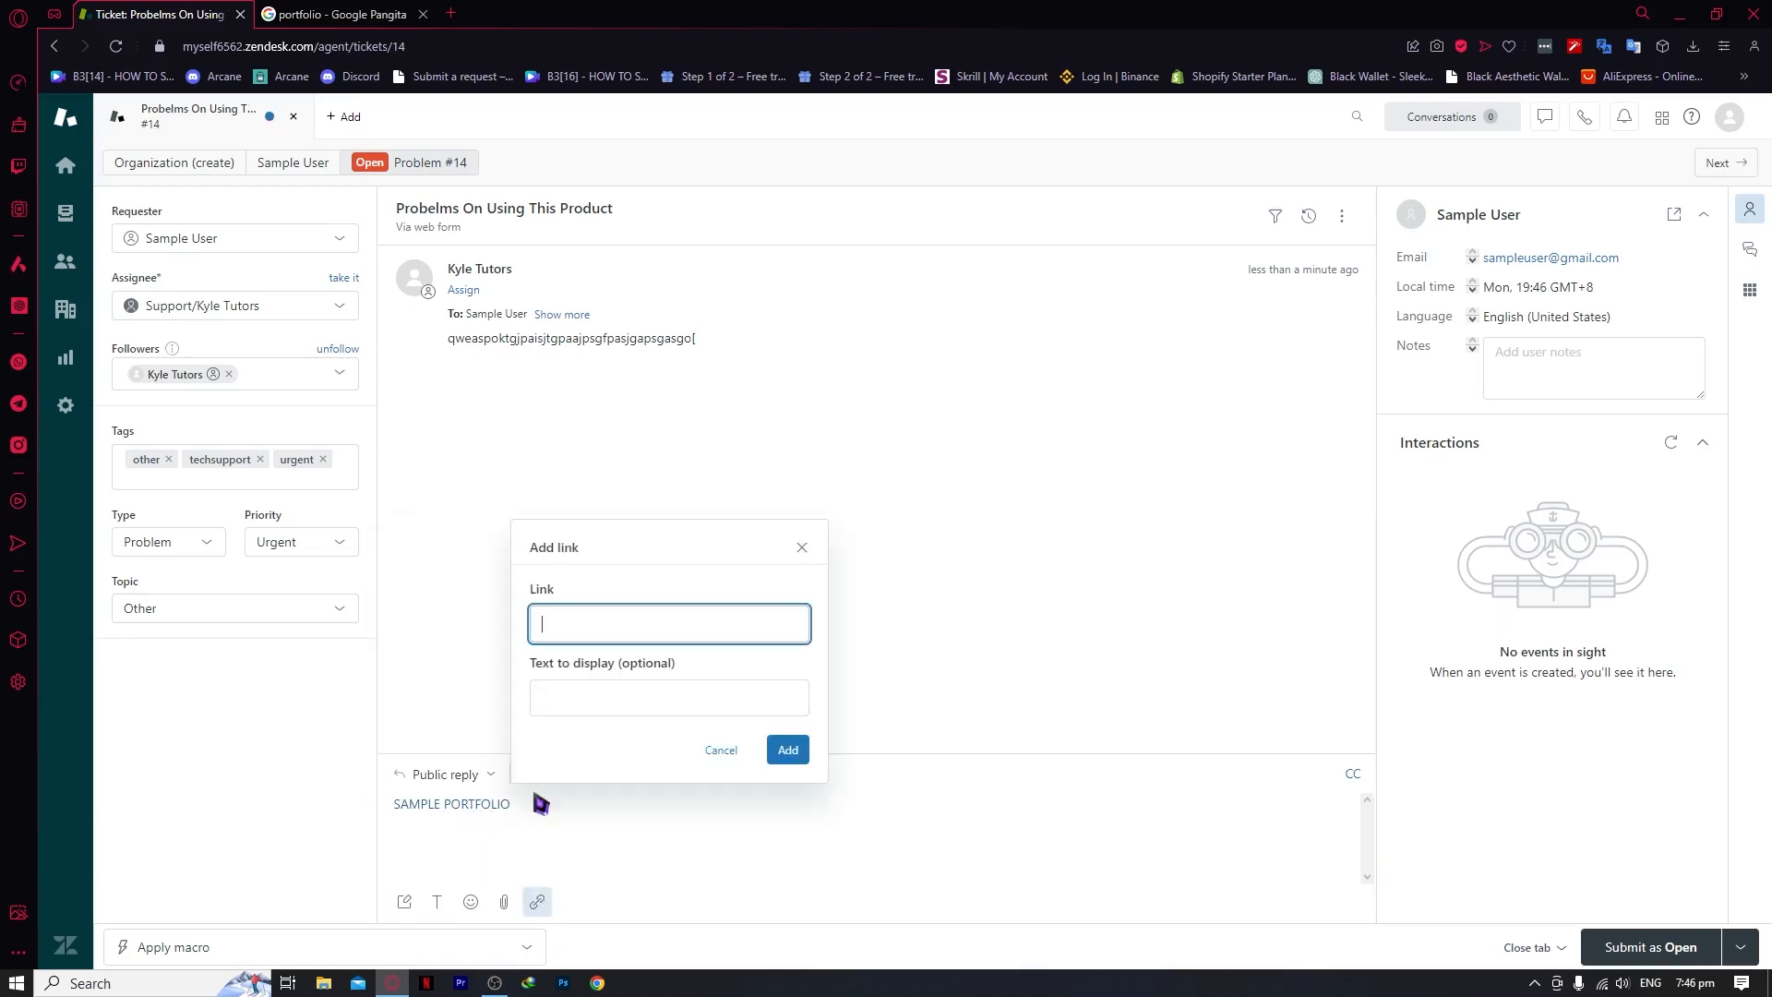
{"action": "right_click", "coordinate": [590, 621]}
{"action": "left_click", "coordinate": [653, 759]}
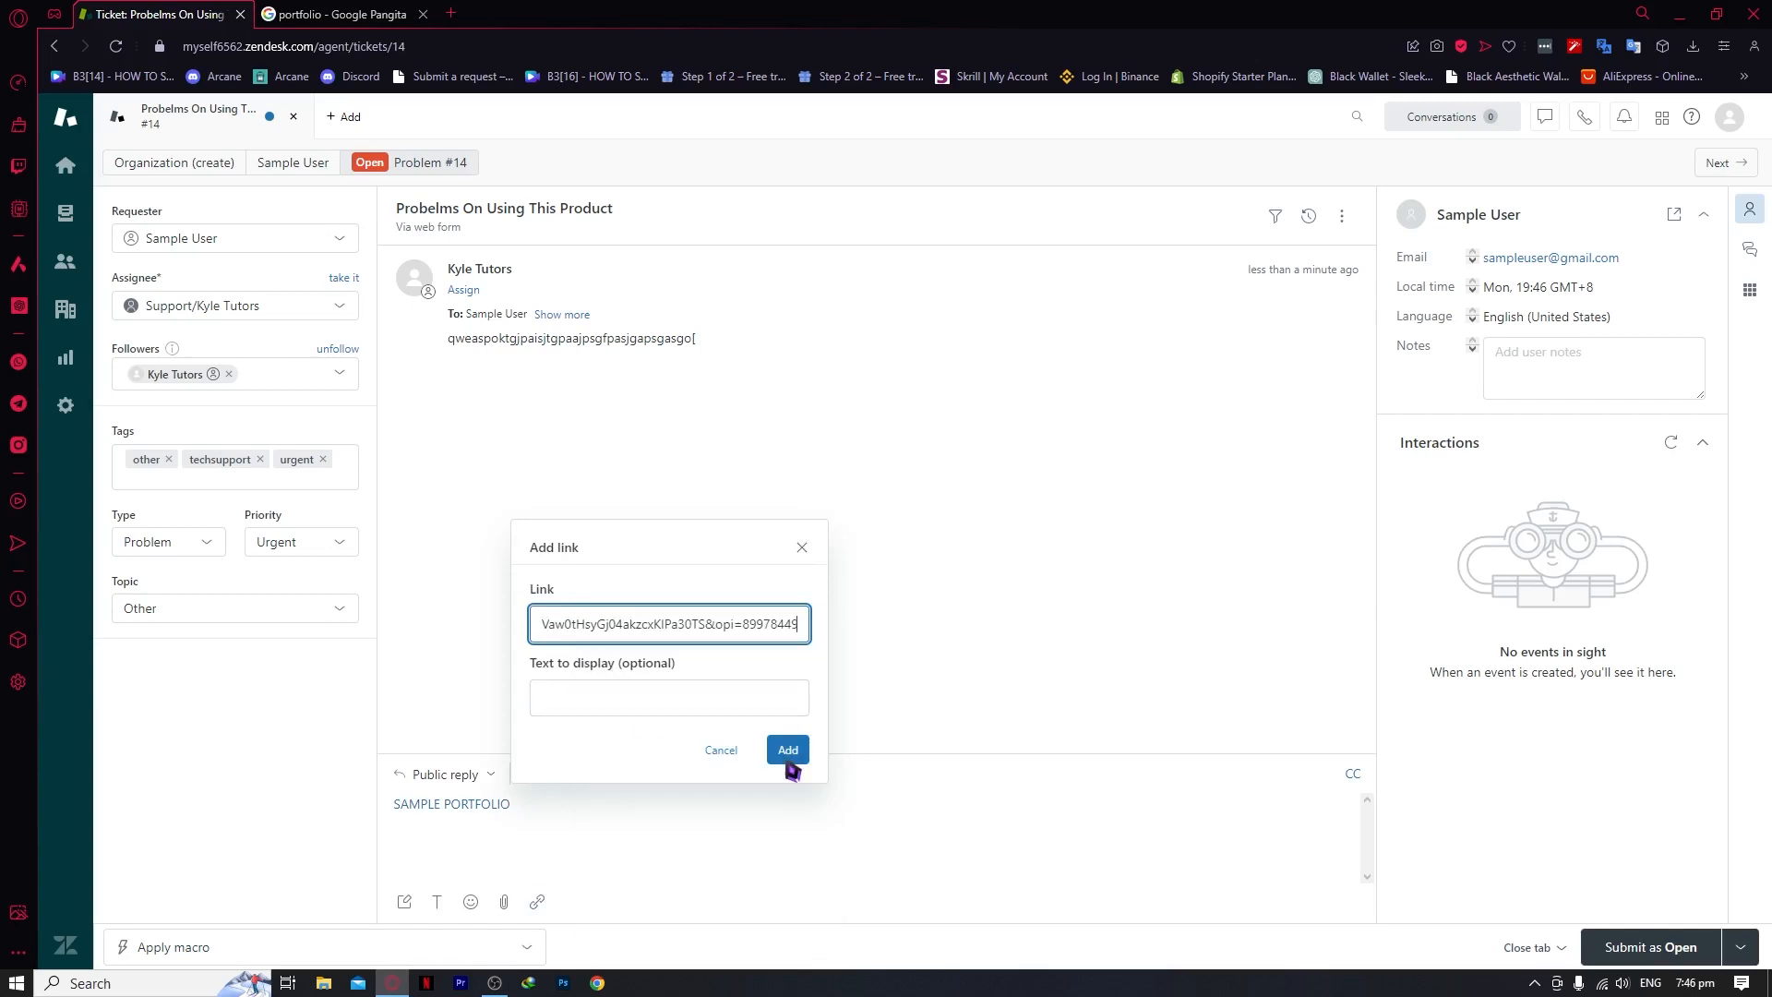
{"action": "left_click", "coordinate": [787, 750]}
Clear all the text from the reply
{"action": "left_click", "coordinate": [598, 815]}
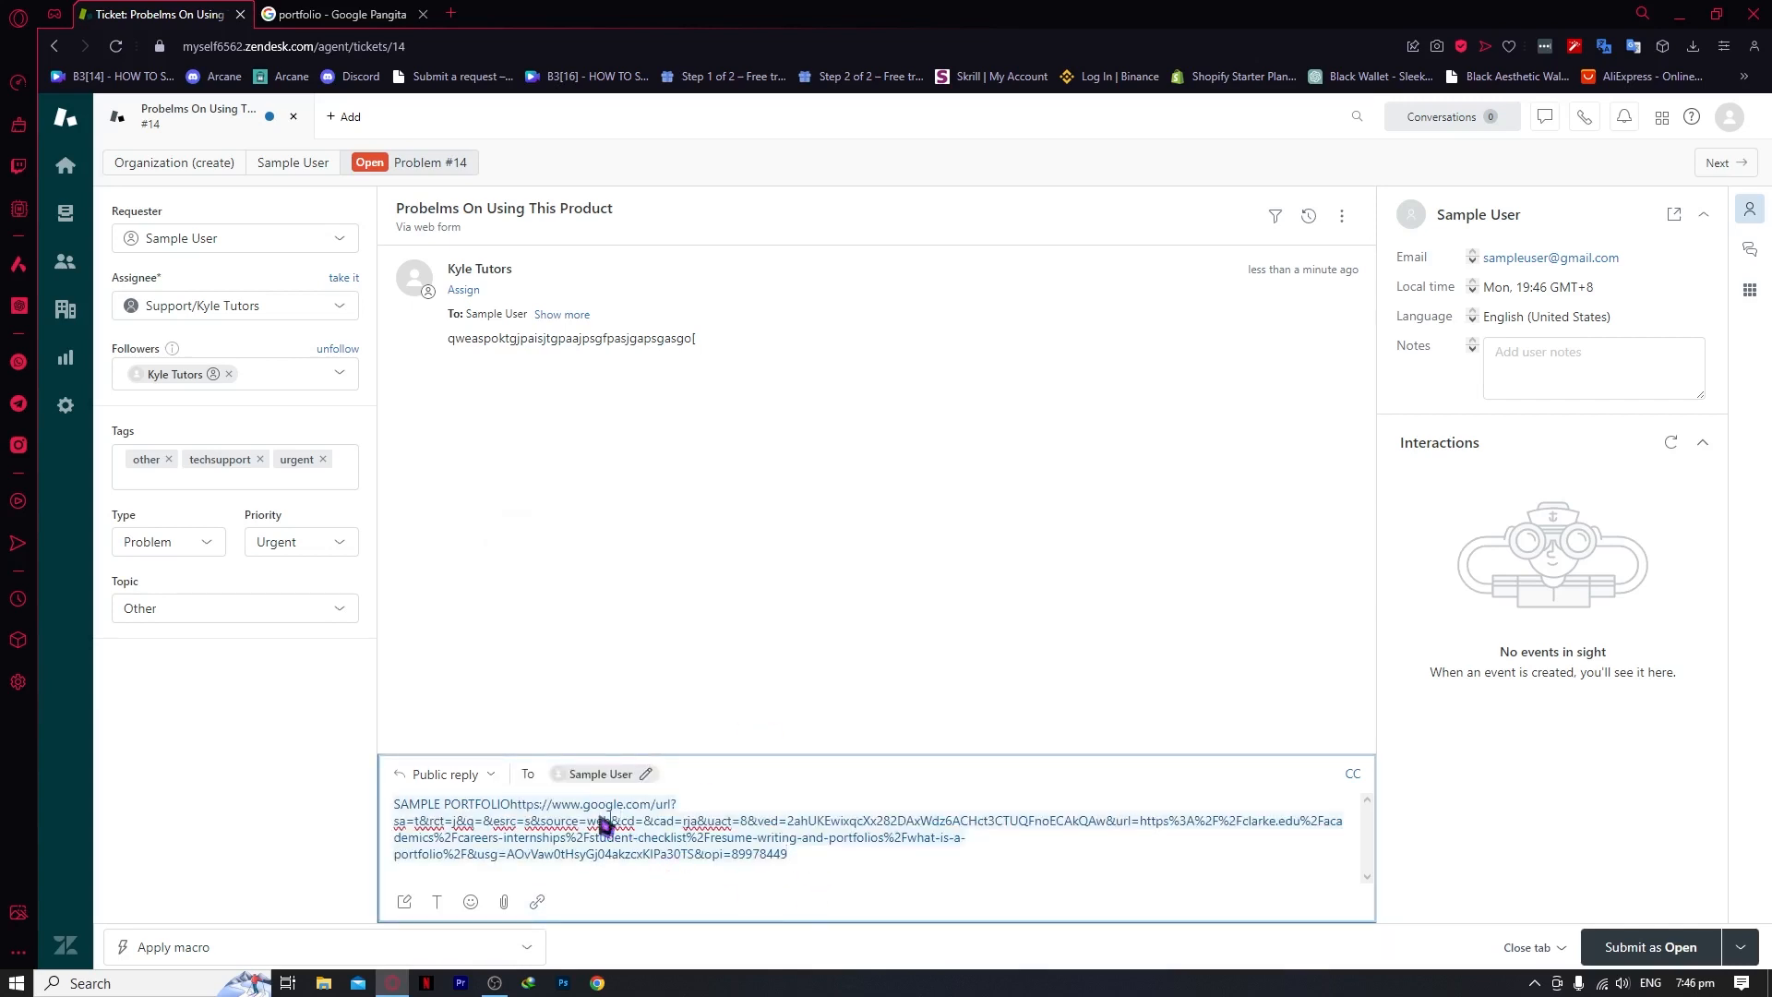
{"action": "left_click", "coordinate": [520, 804]}
{"action": "key", "text": "BackSpace"}
{"action": "left_click", "coordinate": [545, 900]}
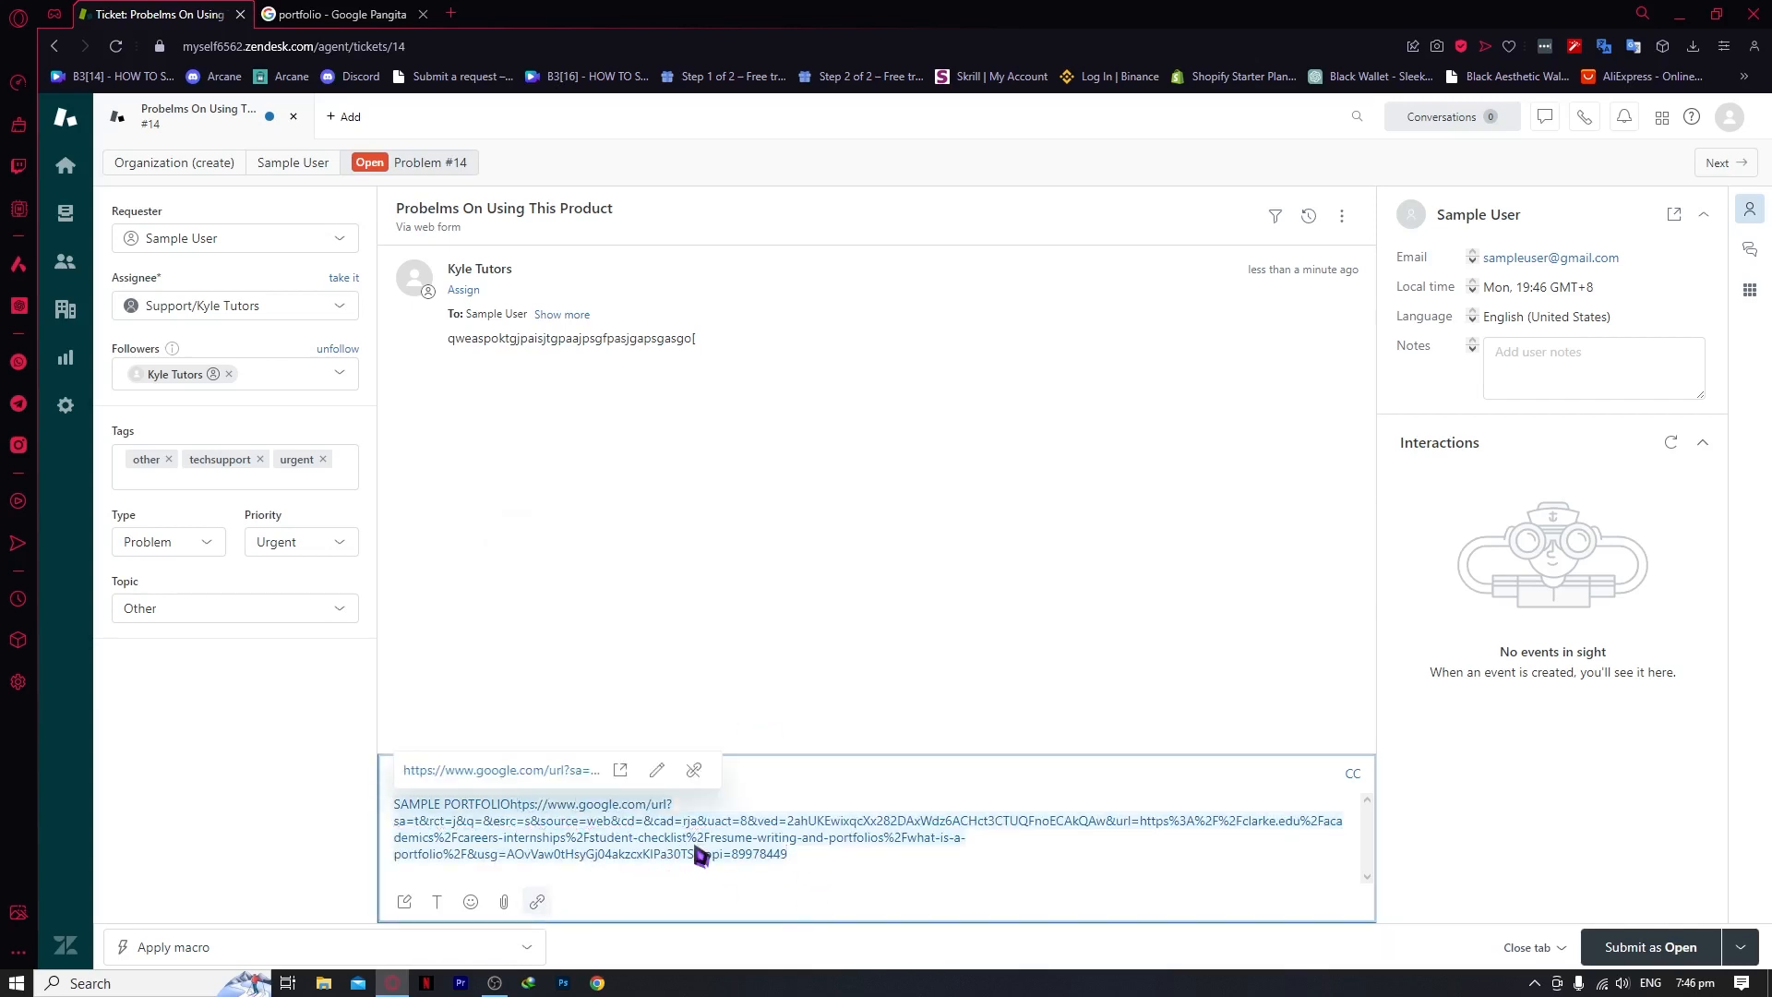
{"action": "left_click", "coordinate": [842, 863]}
{"action": "type", "text": "A"}
{"action": "key", "text": "ctrl+a"}
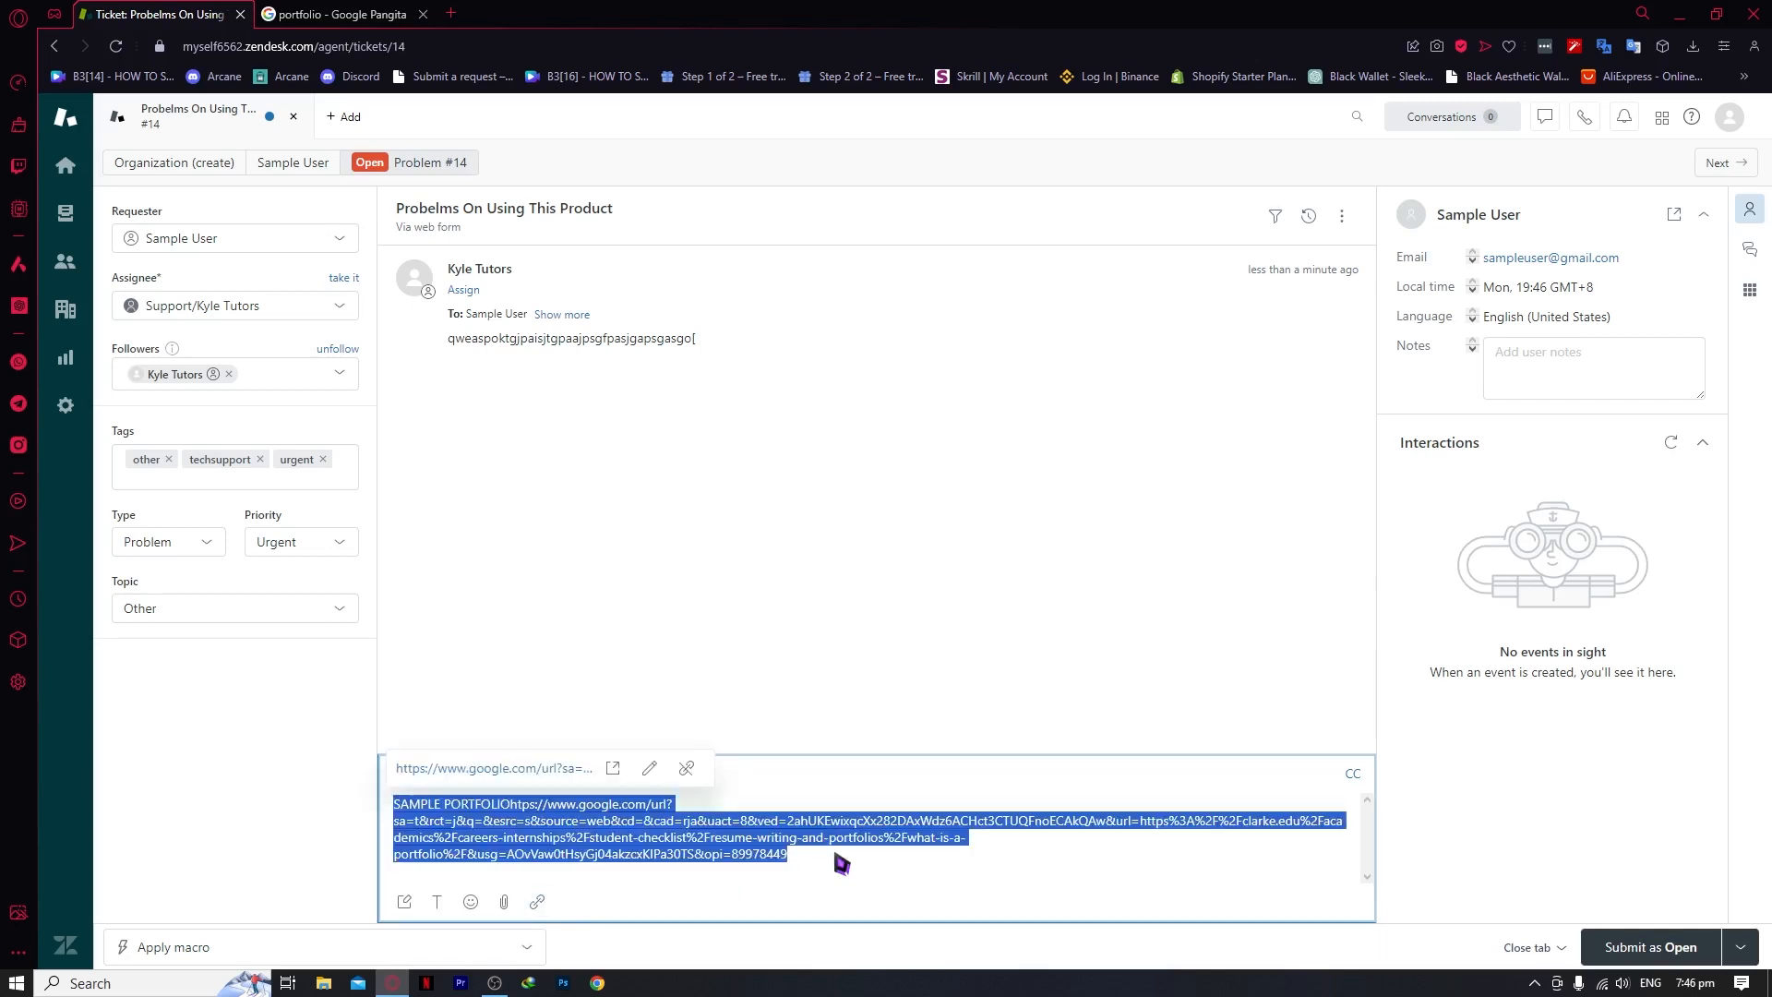
{"action": "key", "text": "BackSpace"}
Insert the copied URL as a 'THIS IS THE ANSWER' link and submit the reply as Open
{"action": "left_click", "coordinate": [538, 902]}
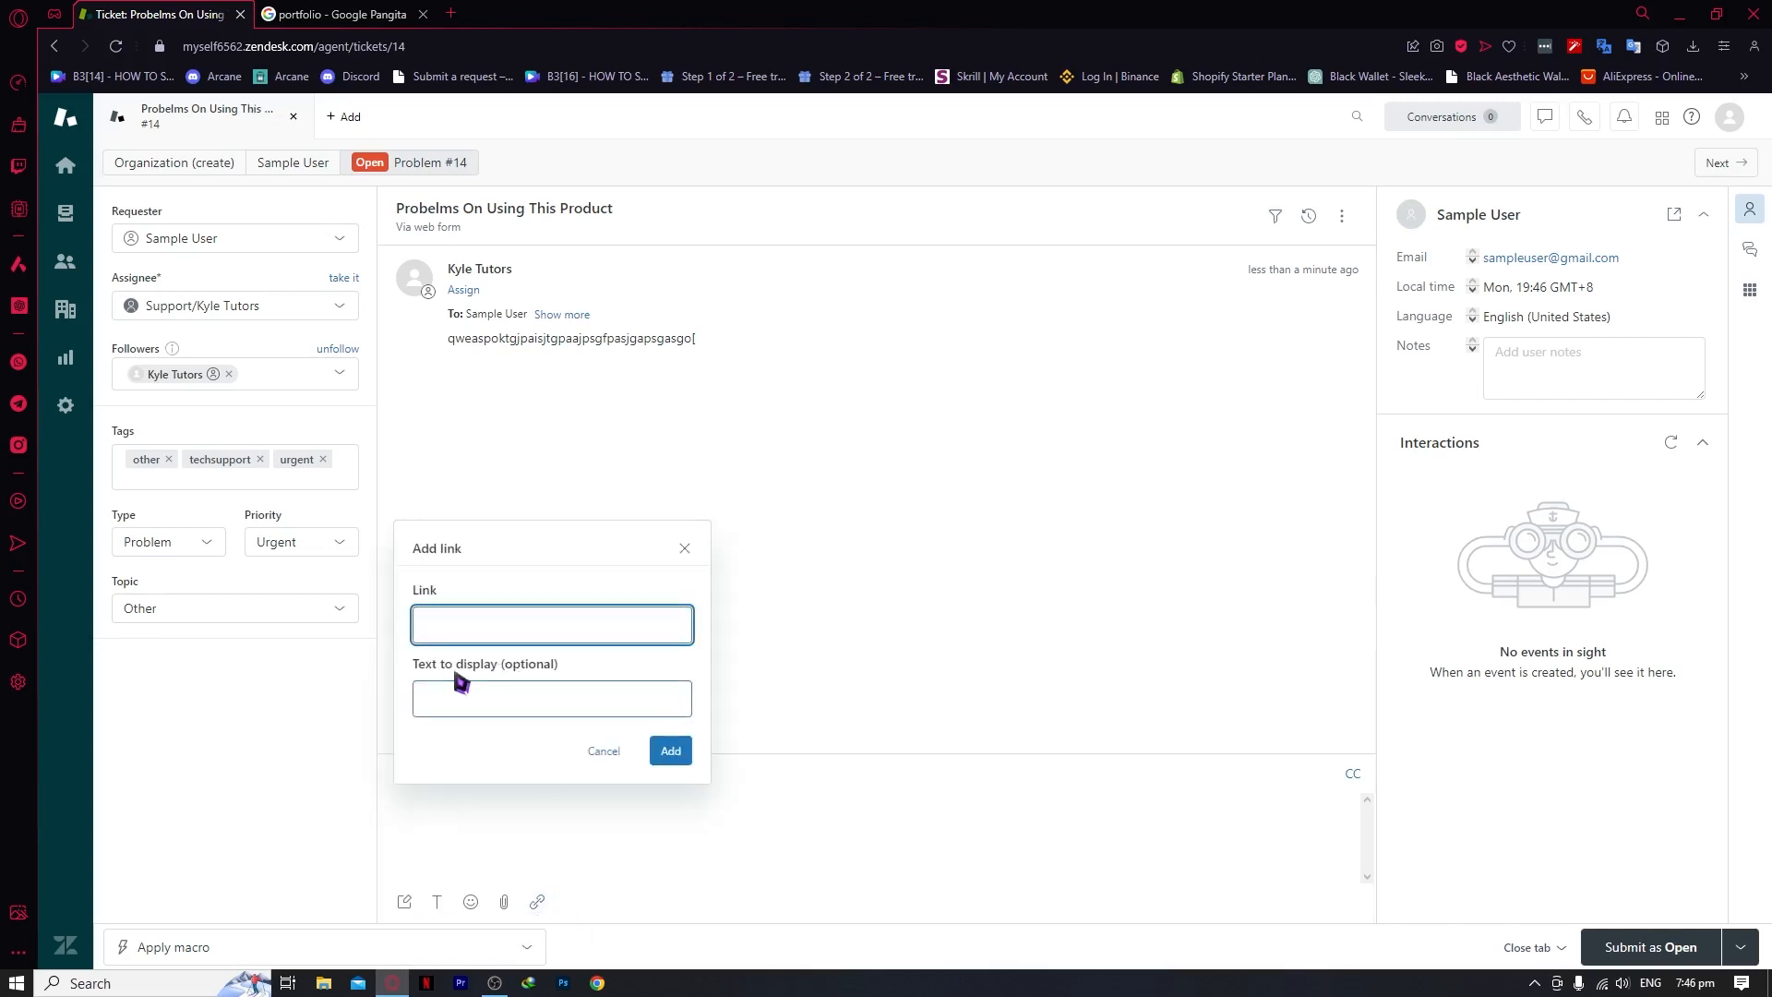
{"action": "left_click_drag", "start_coordinate": [427, 666], "coordinate": [528, 674]}
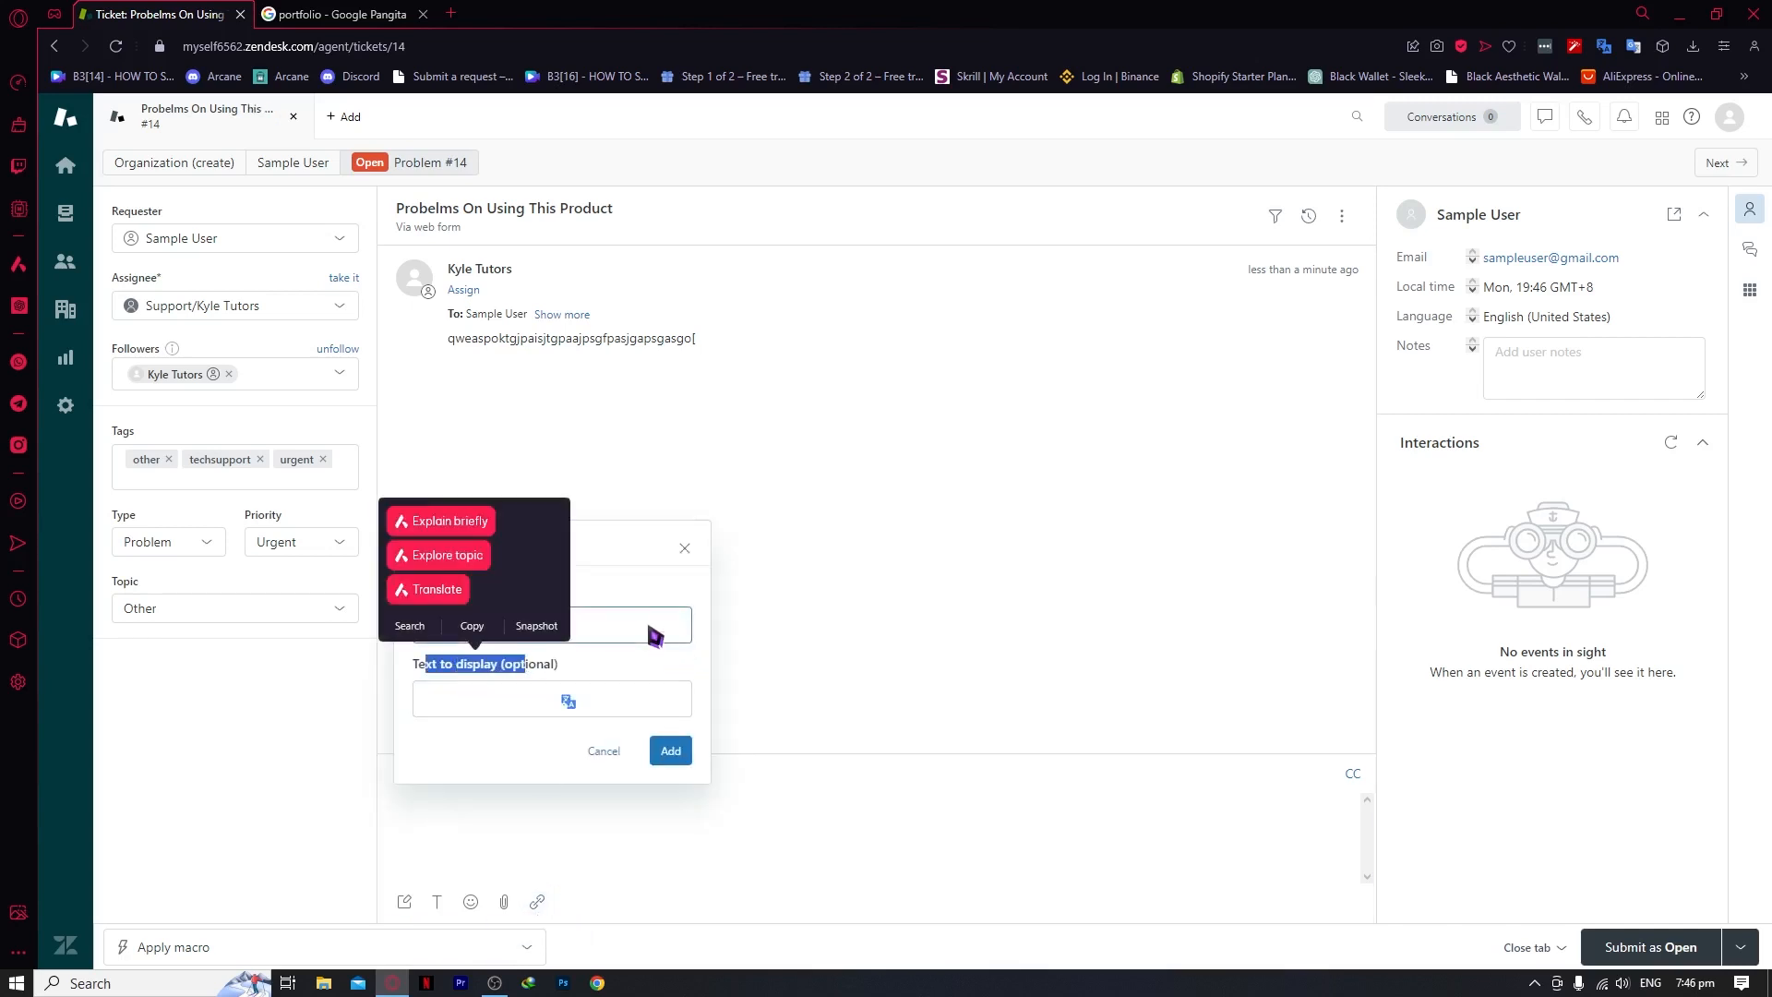
{"action": "left_click", "coordinate": [572, 646]}
{"action": "left_click", "coordinate": [566, 629]}
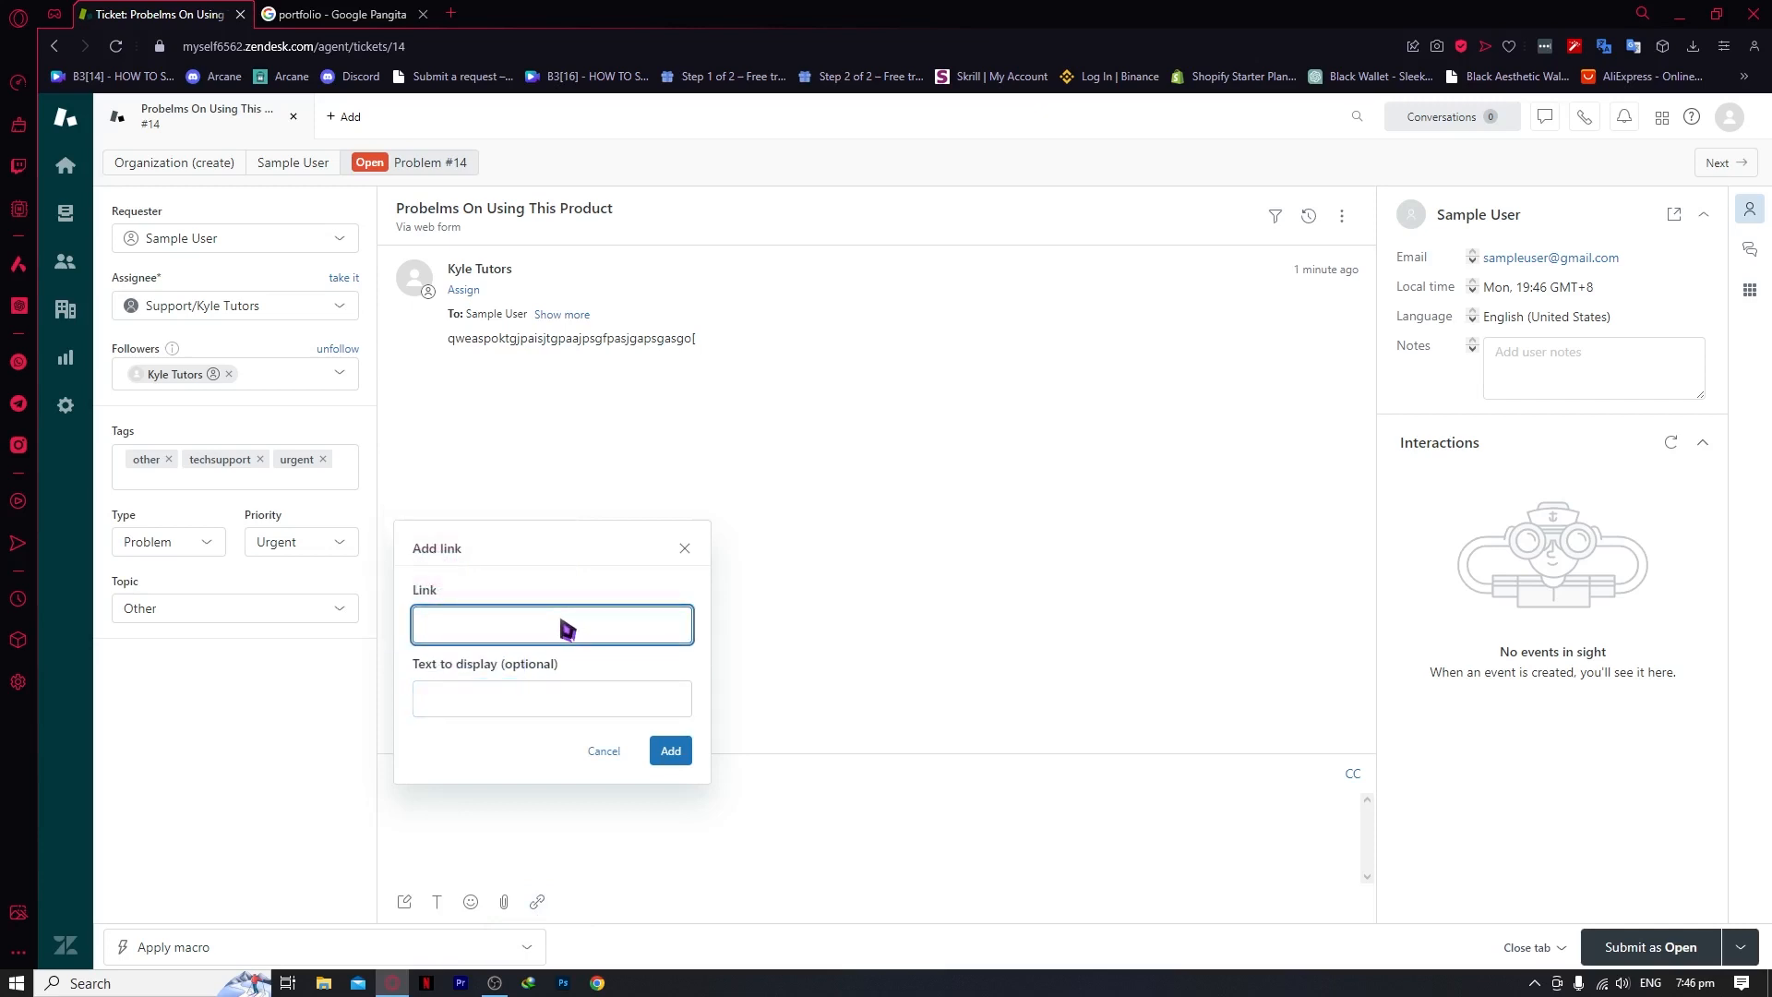
{"action": "key", "text": "ctrl+v"}
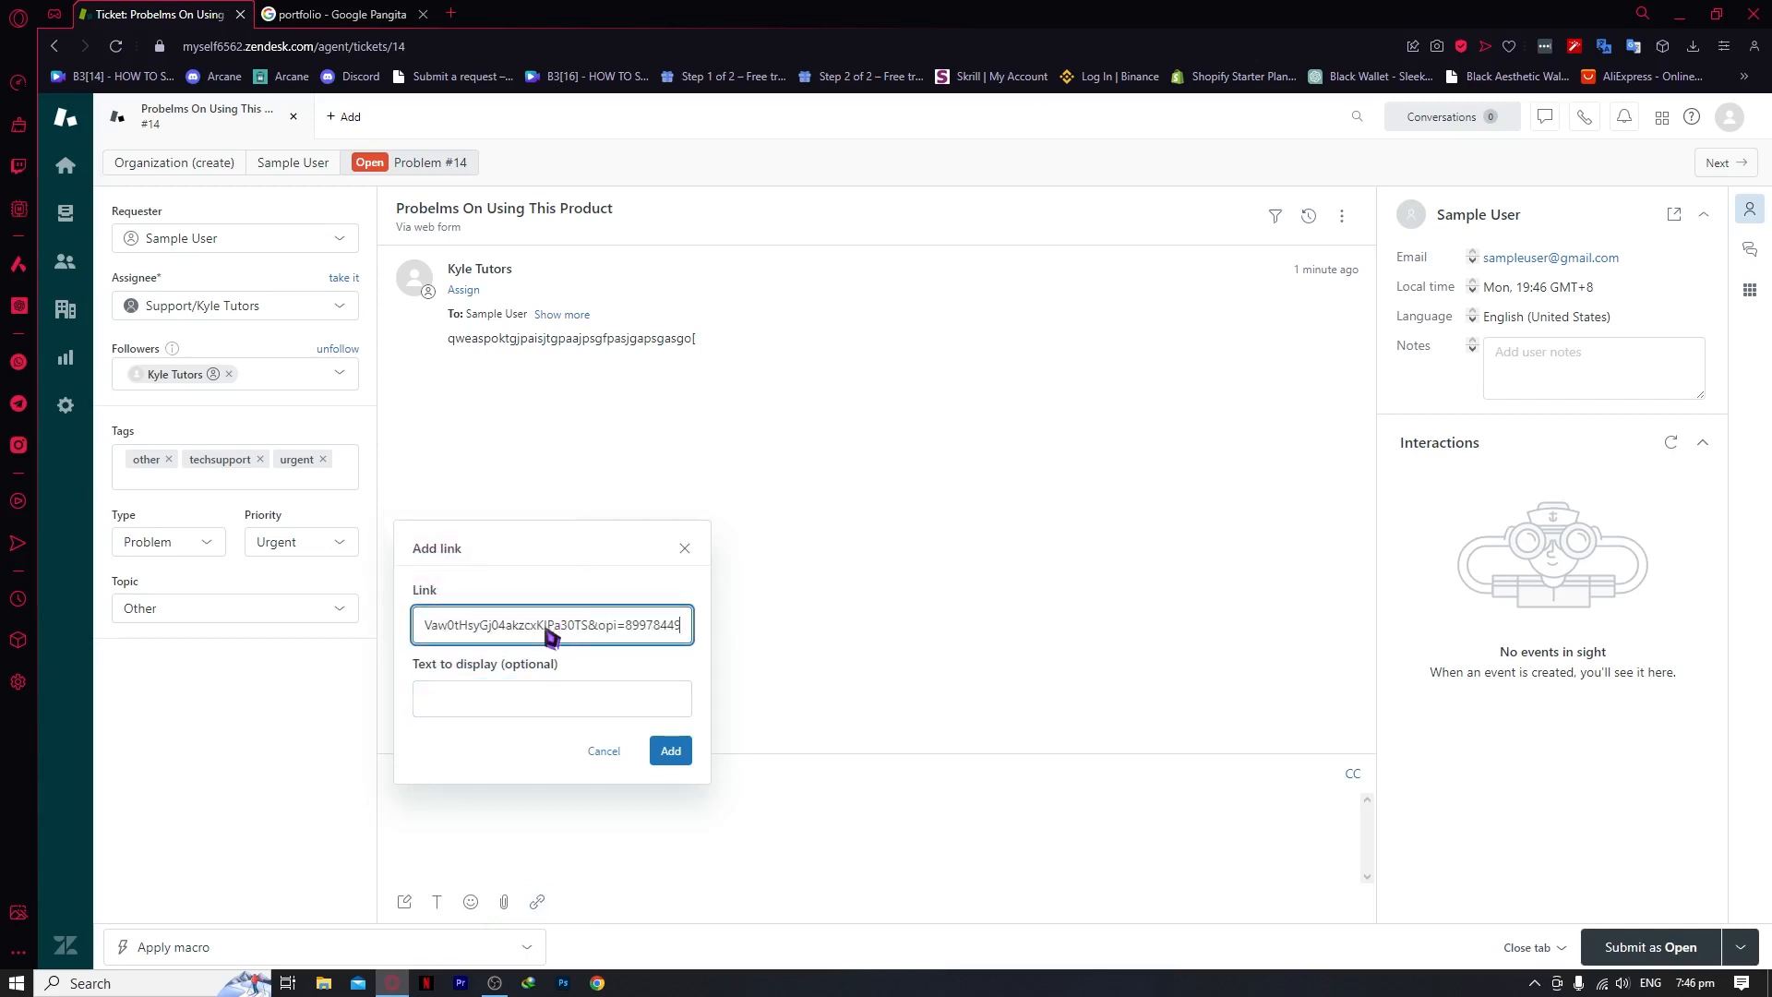
{"action": "left_click", "coordinate": [528, 699]}
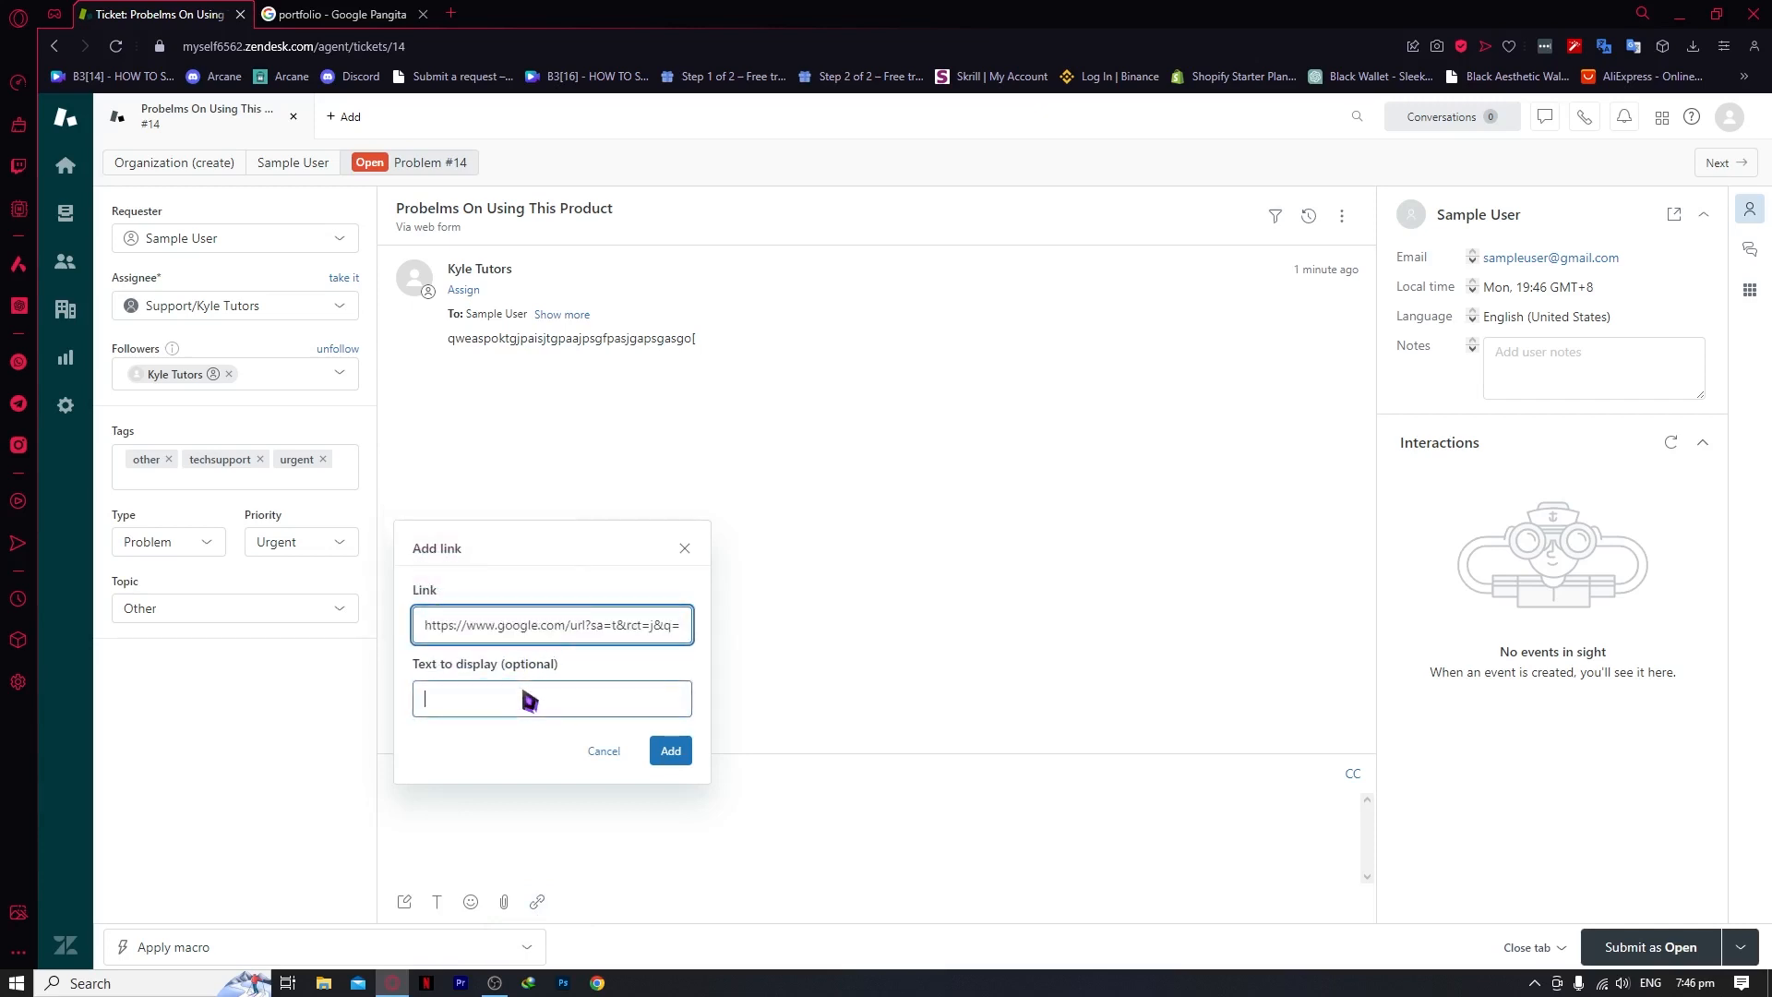
{"action": "left_click", "coordinate": [670, 751]}
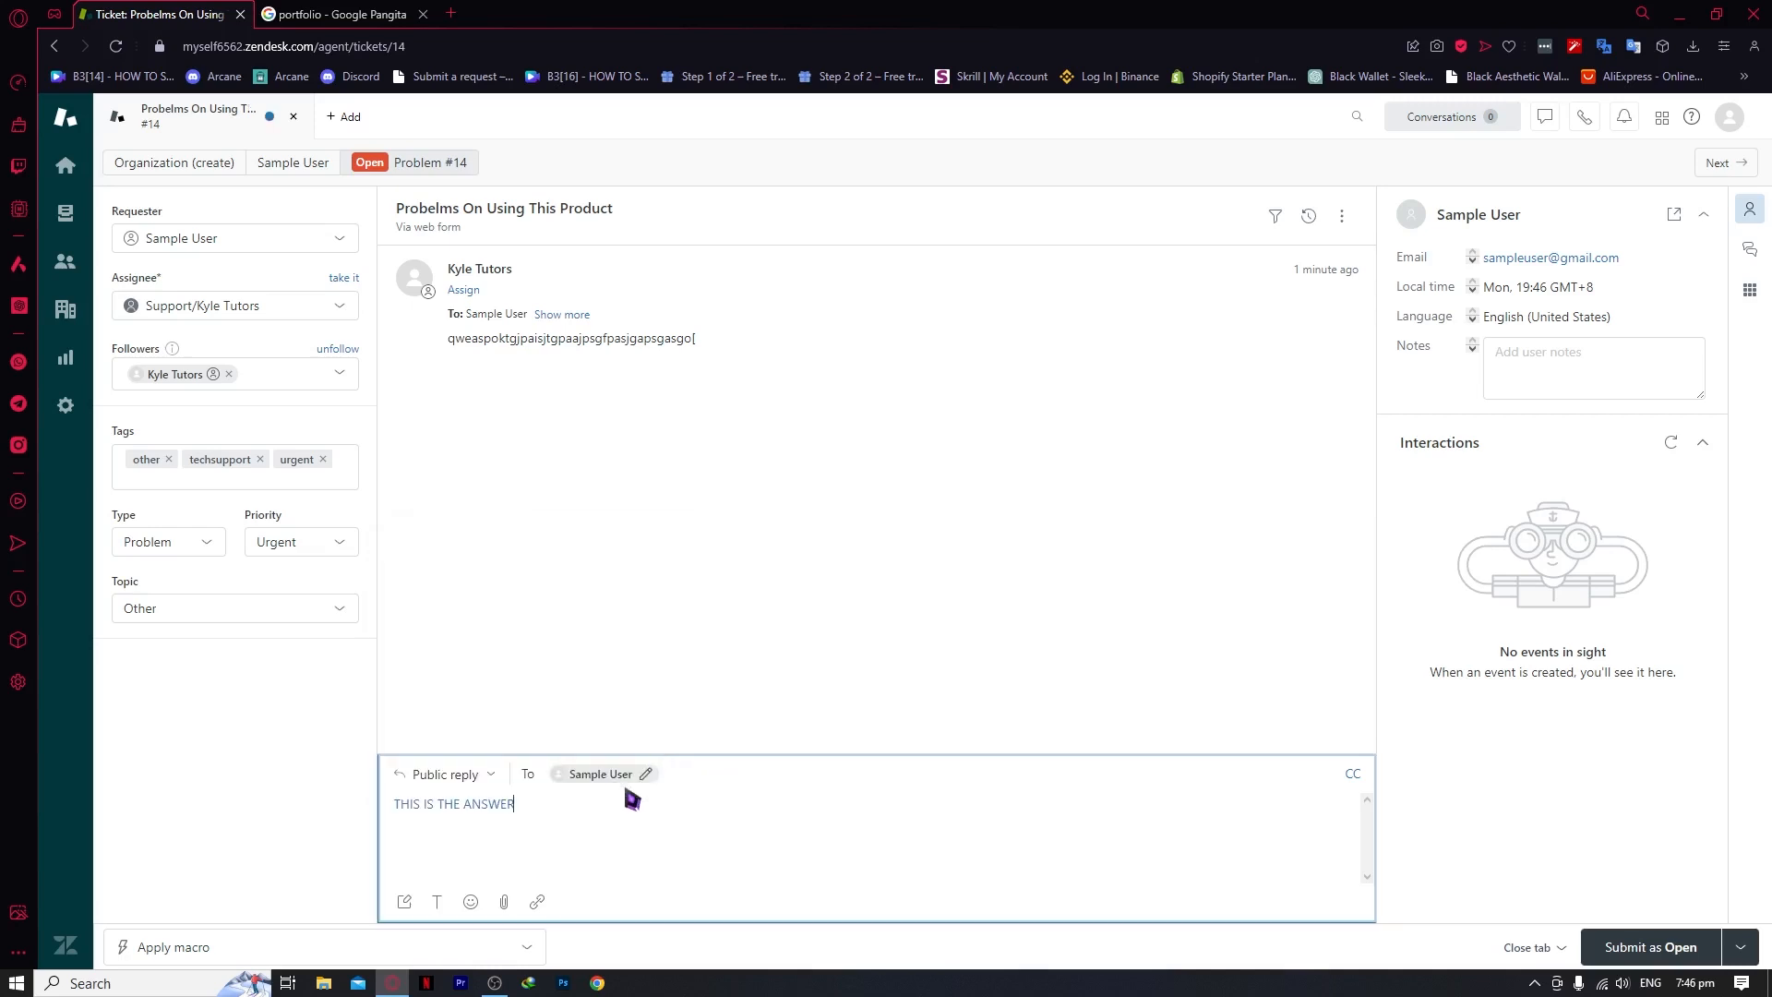
{"action": "left_click", "coordinate": [1655, 949]}
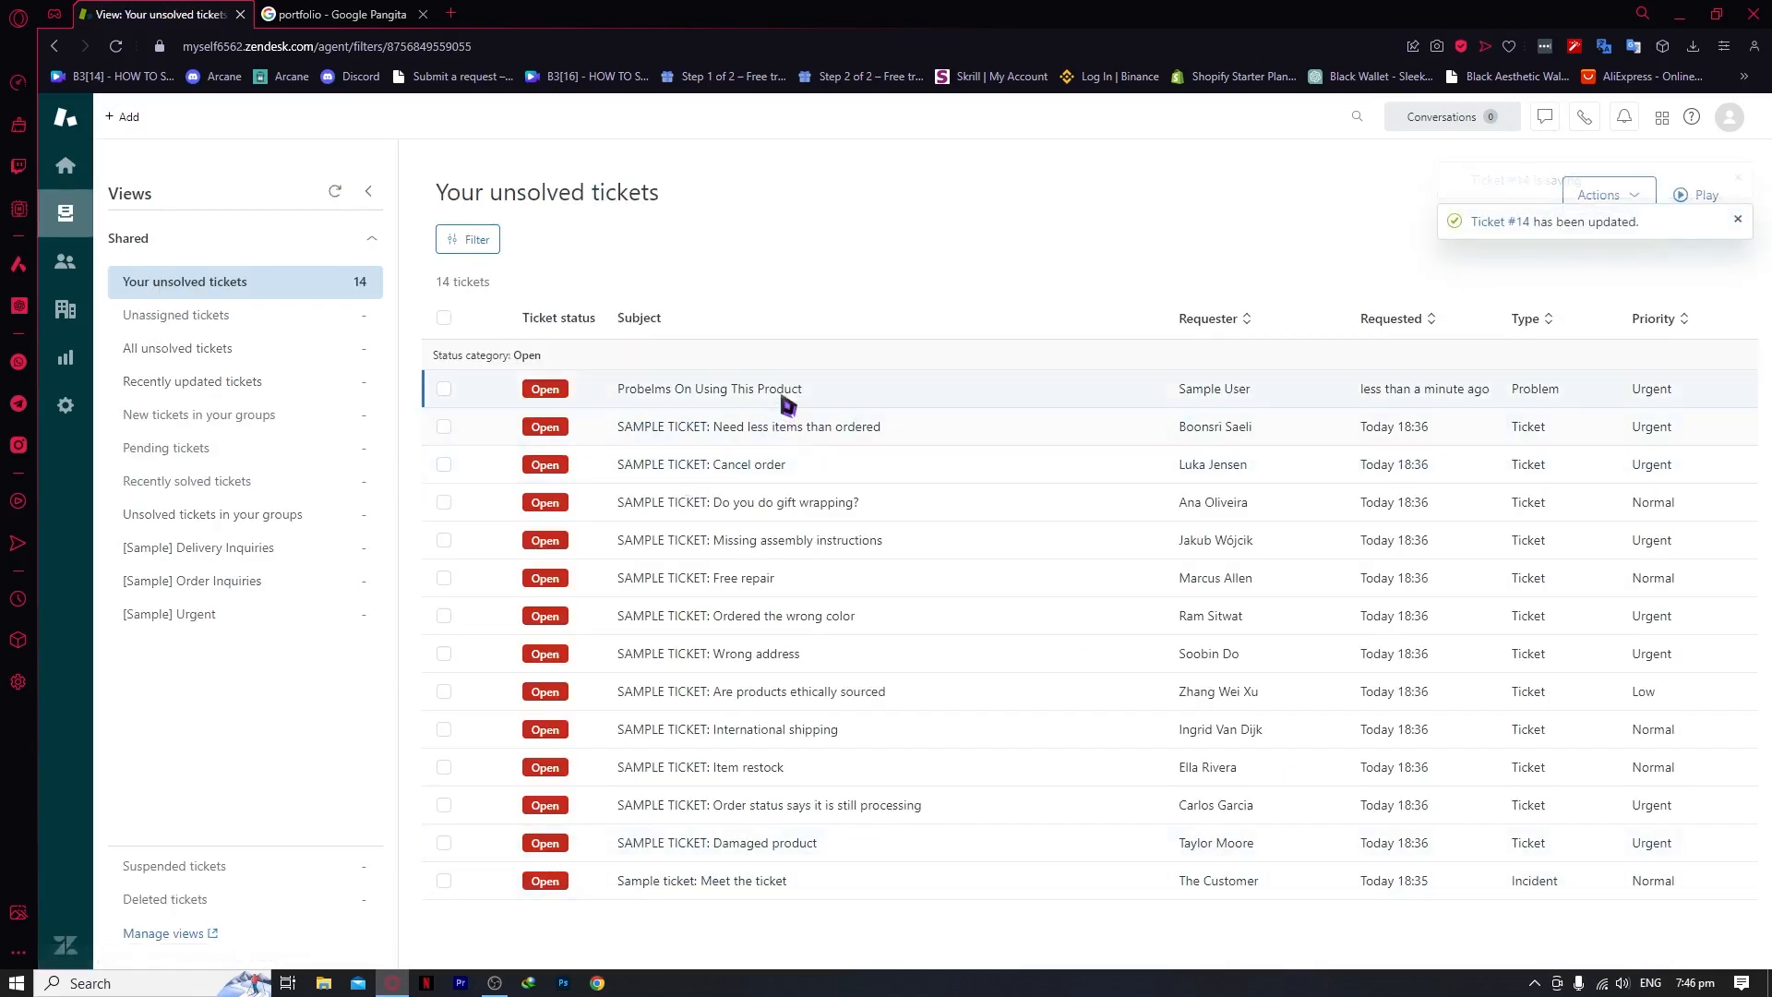
Reopen ticket #14 and test the 'THIS IS THE ANSWER' link in the posted reply
{"action": "left_click", "coordinate": [783, 391]}
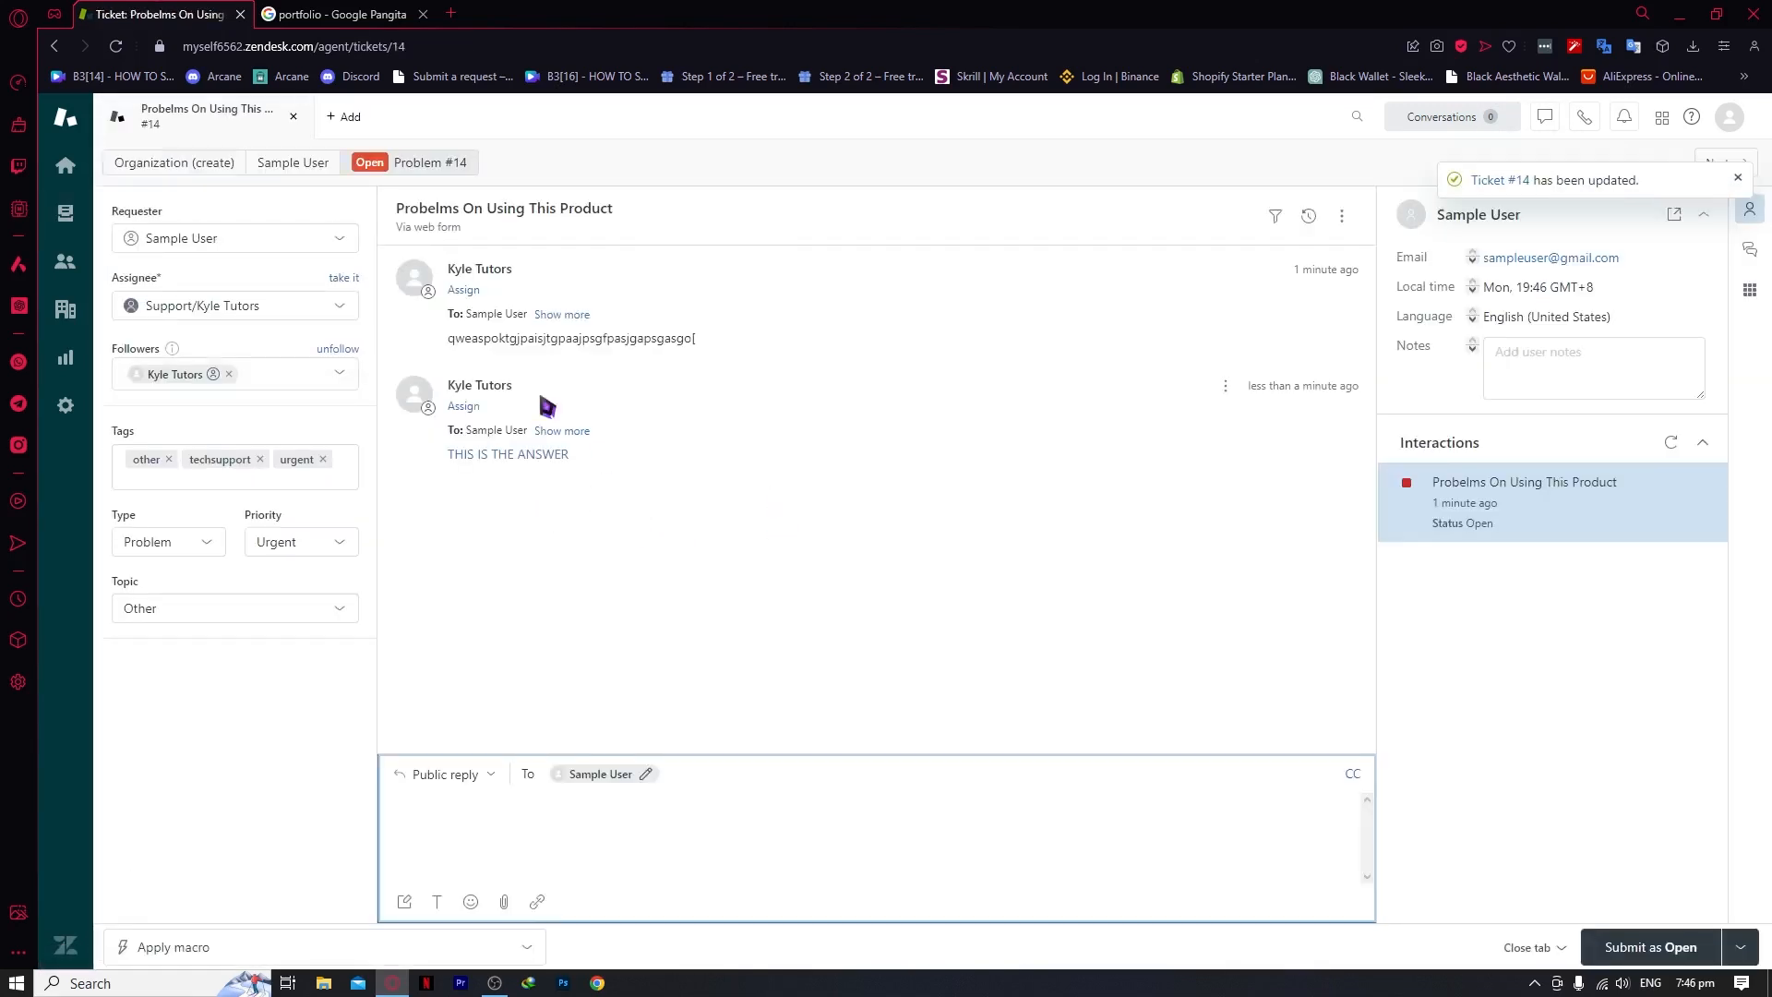
{"action": "left_click", "coordinate": [489, 455]}
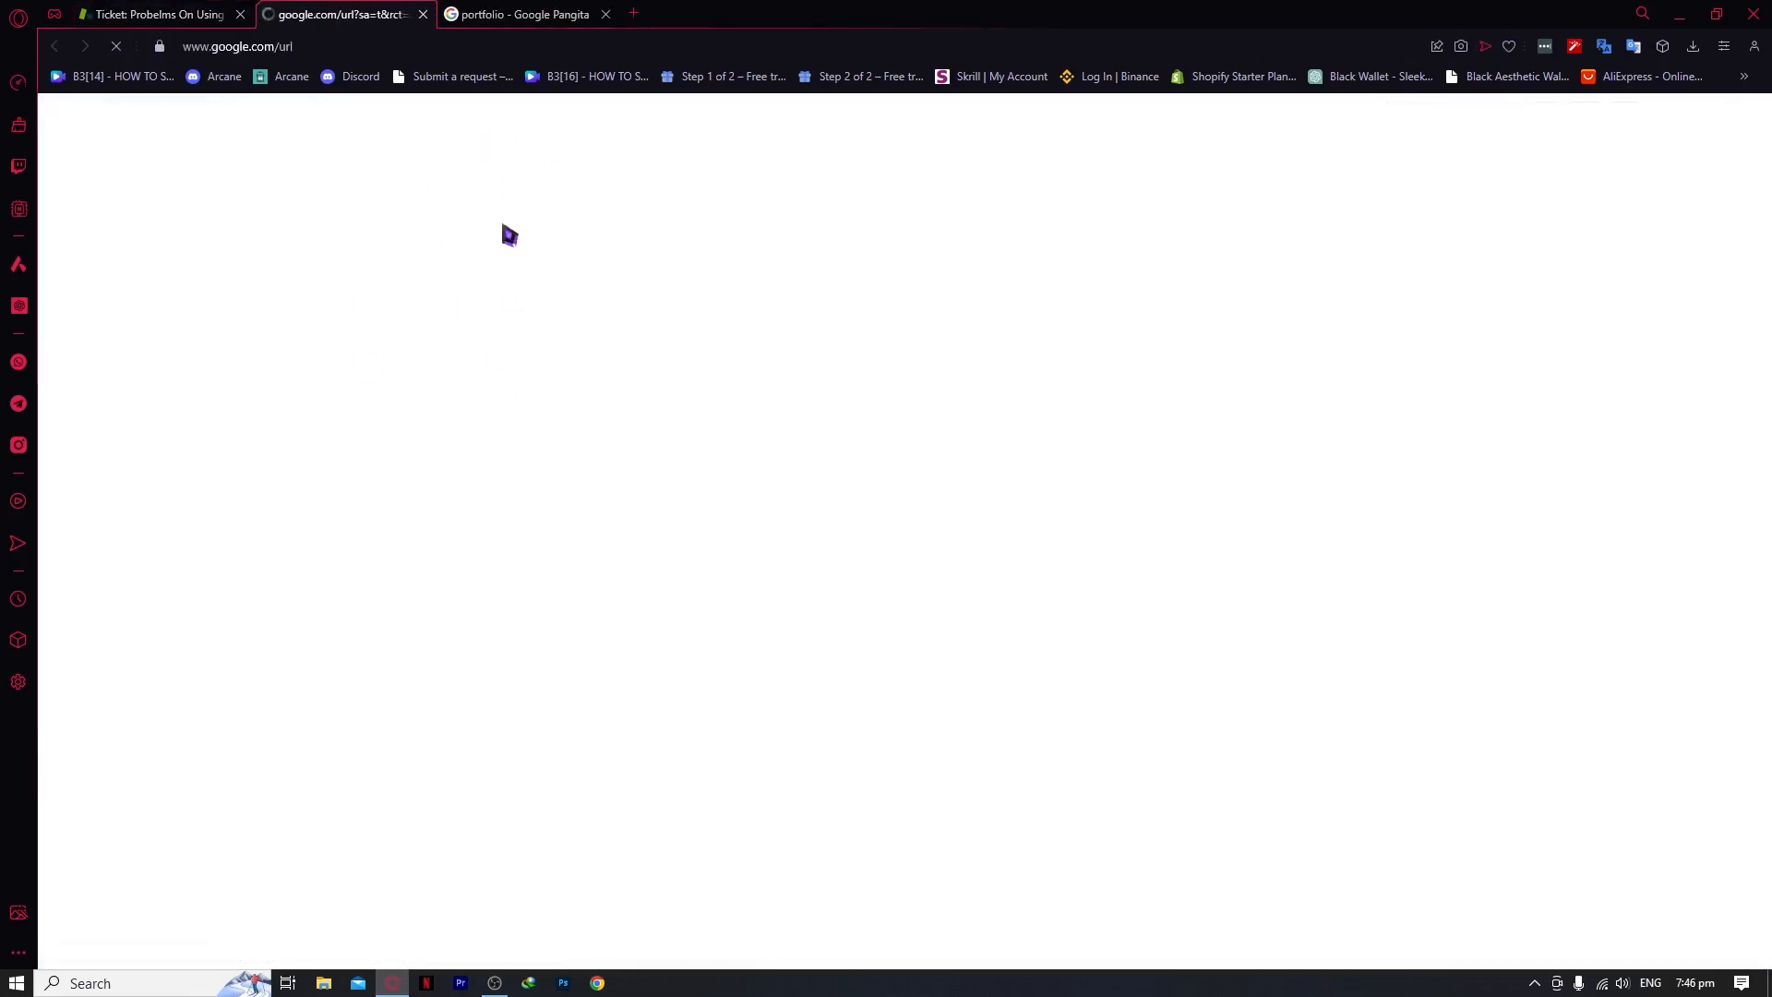
{"action": "left_click", "coordinate": [424, 14]}
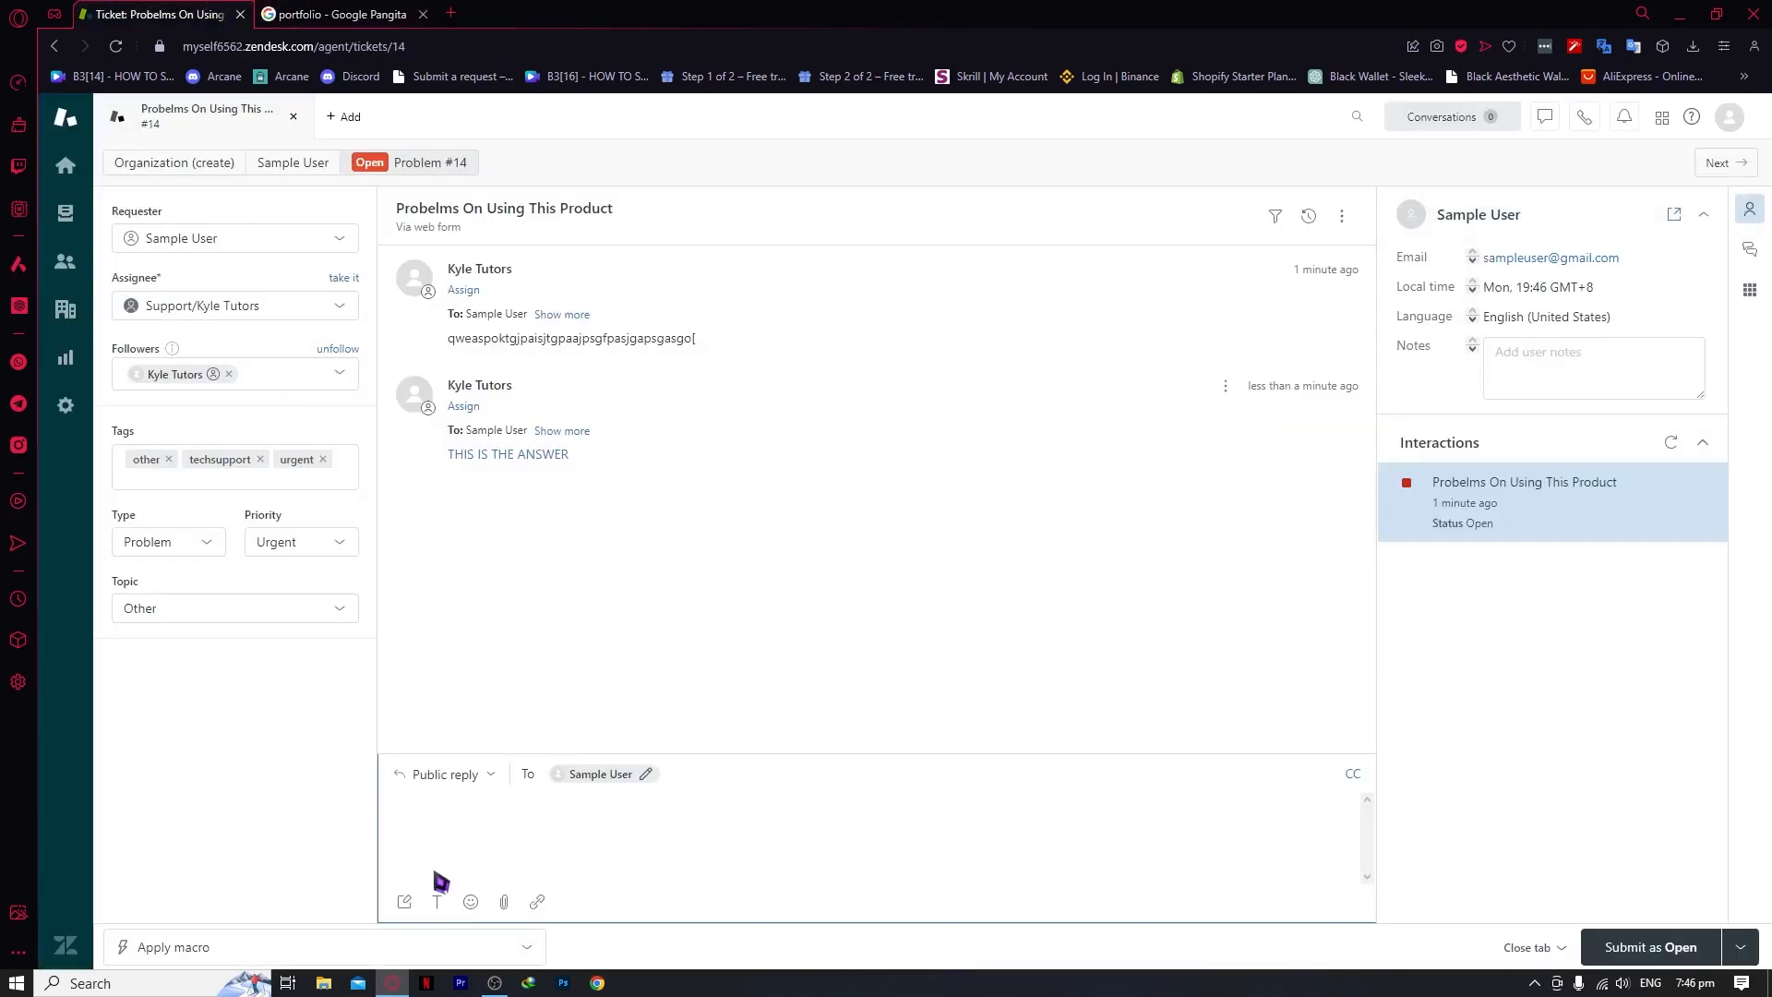
Look through the reply composer's attachment, emoji and text formatting options
{"action": "left_click", "coordinate": [506, 902]}
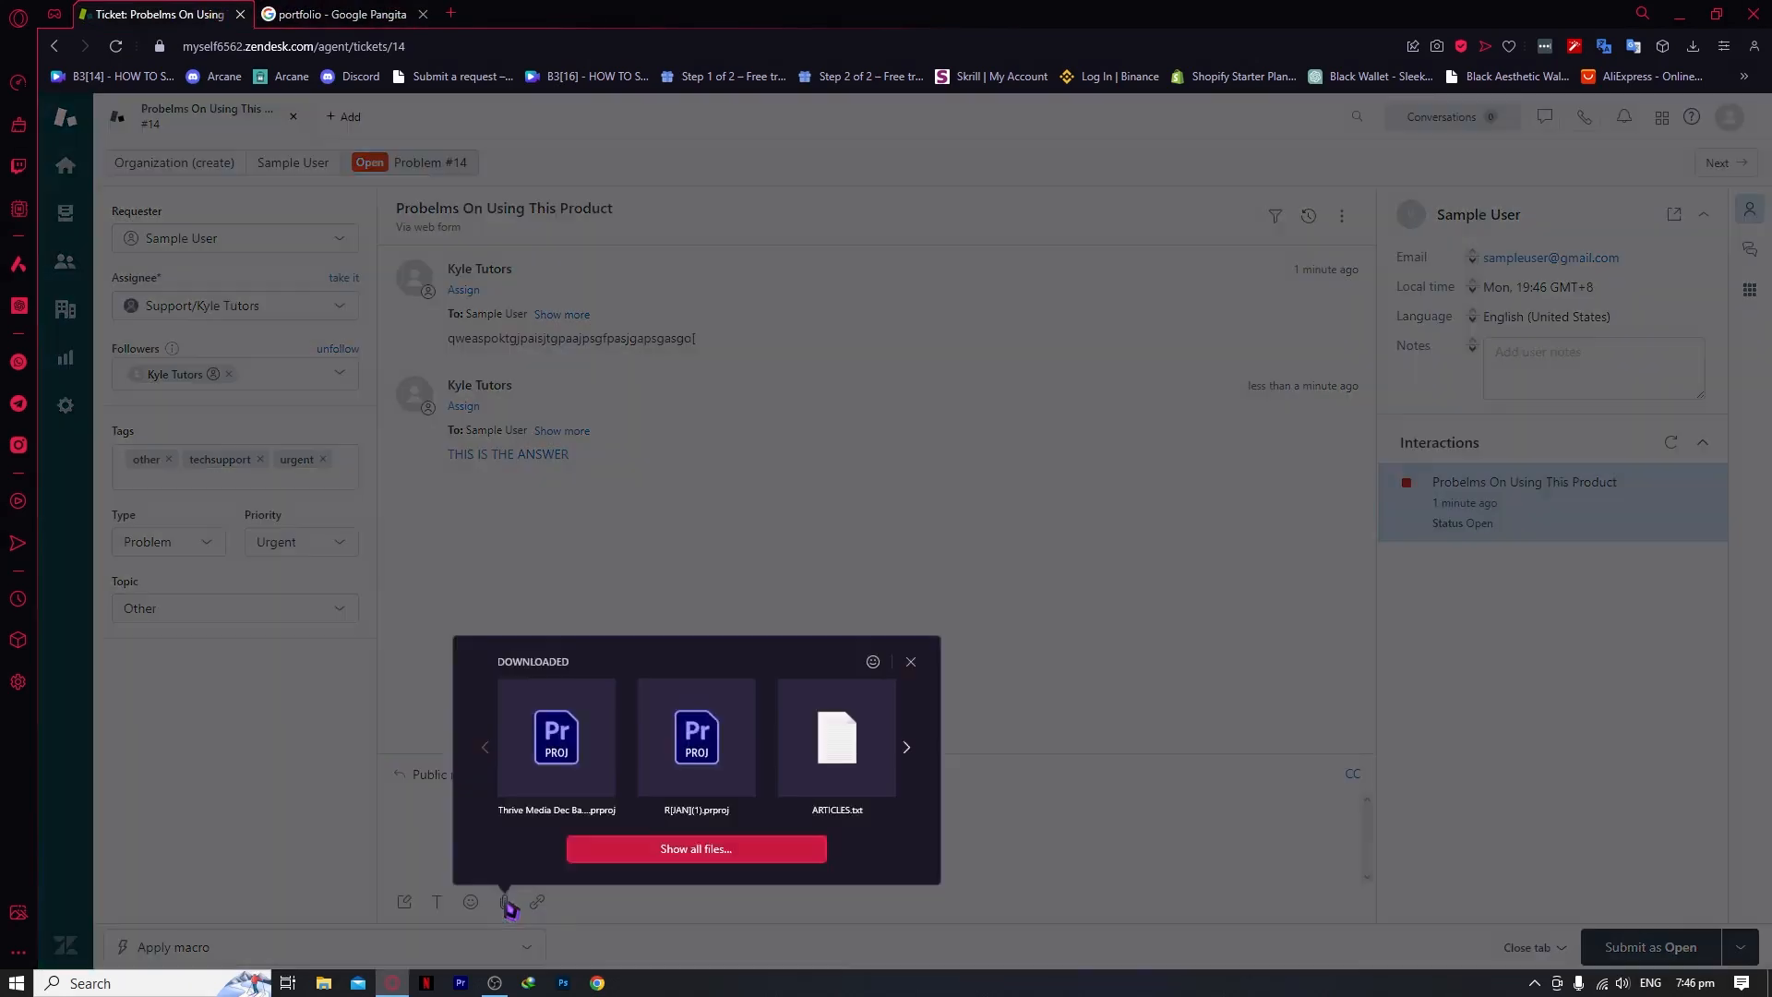
{"action": "left_click", "coordinate": [582, 542]}
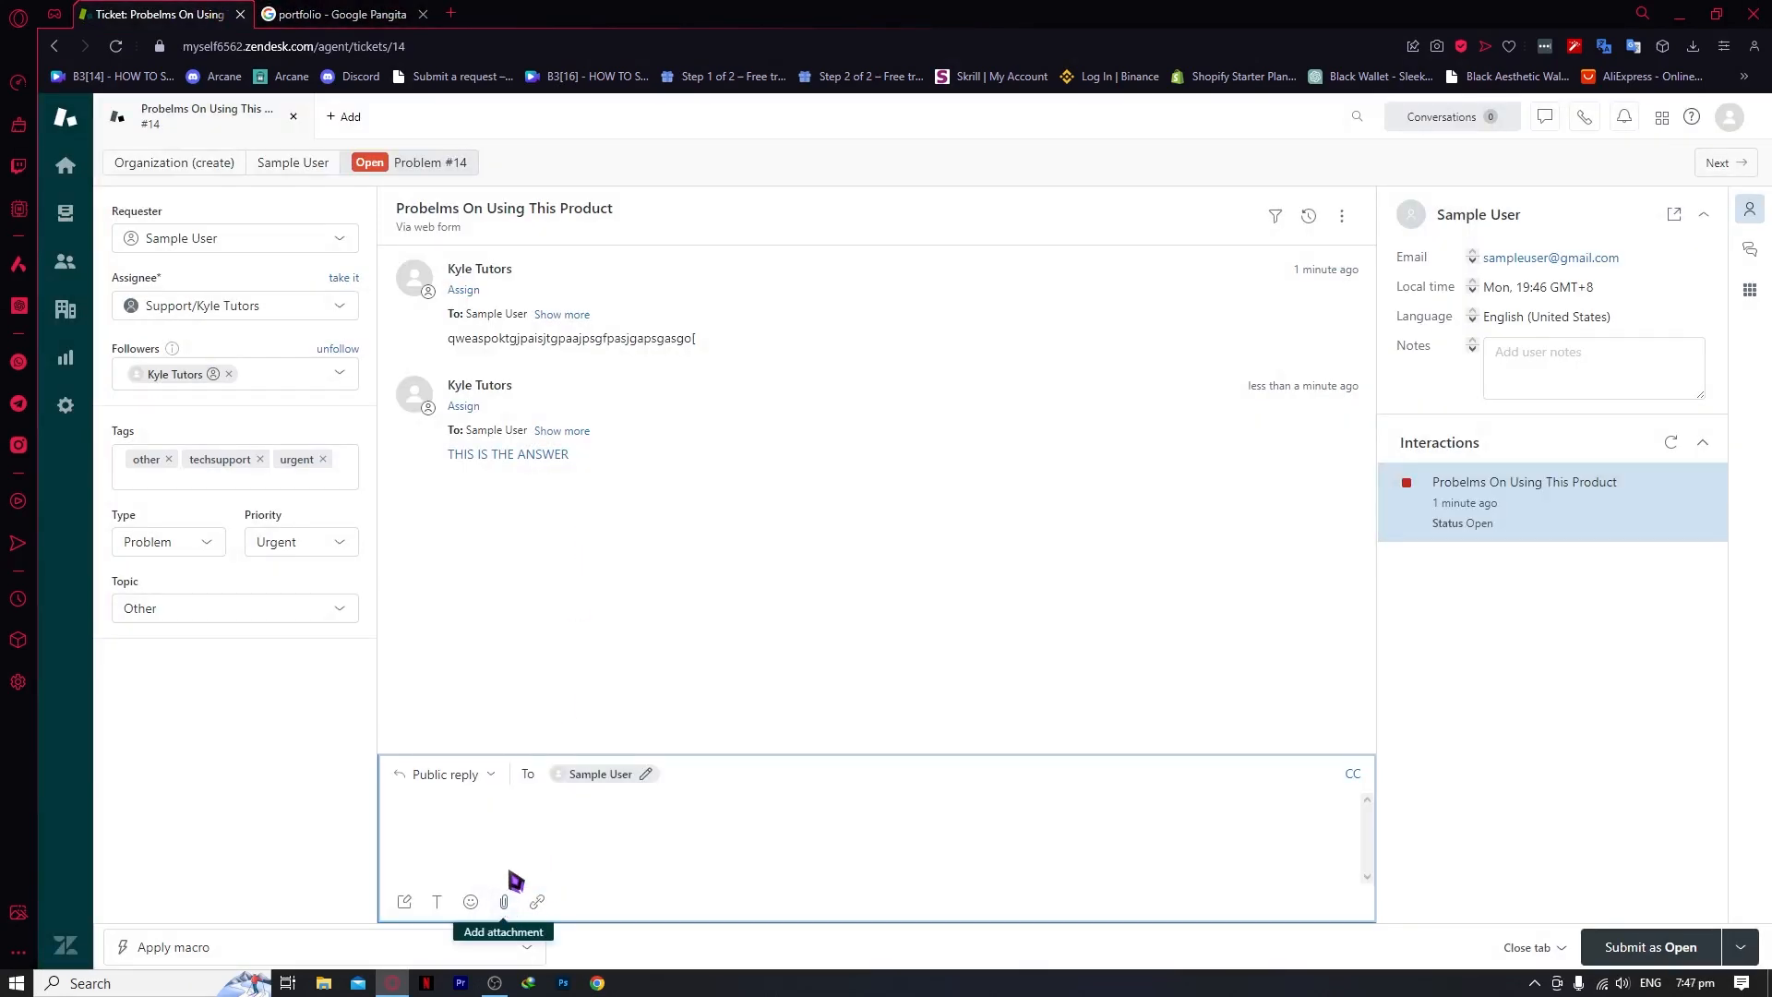
{"action": "left_click", "coordinate": [470, 903]}
{"action": "left_click", "coordinate": [438, 904]}
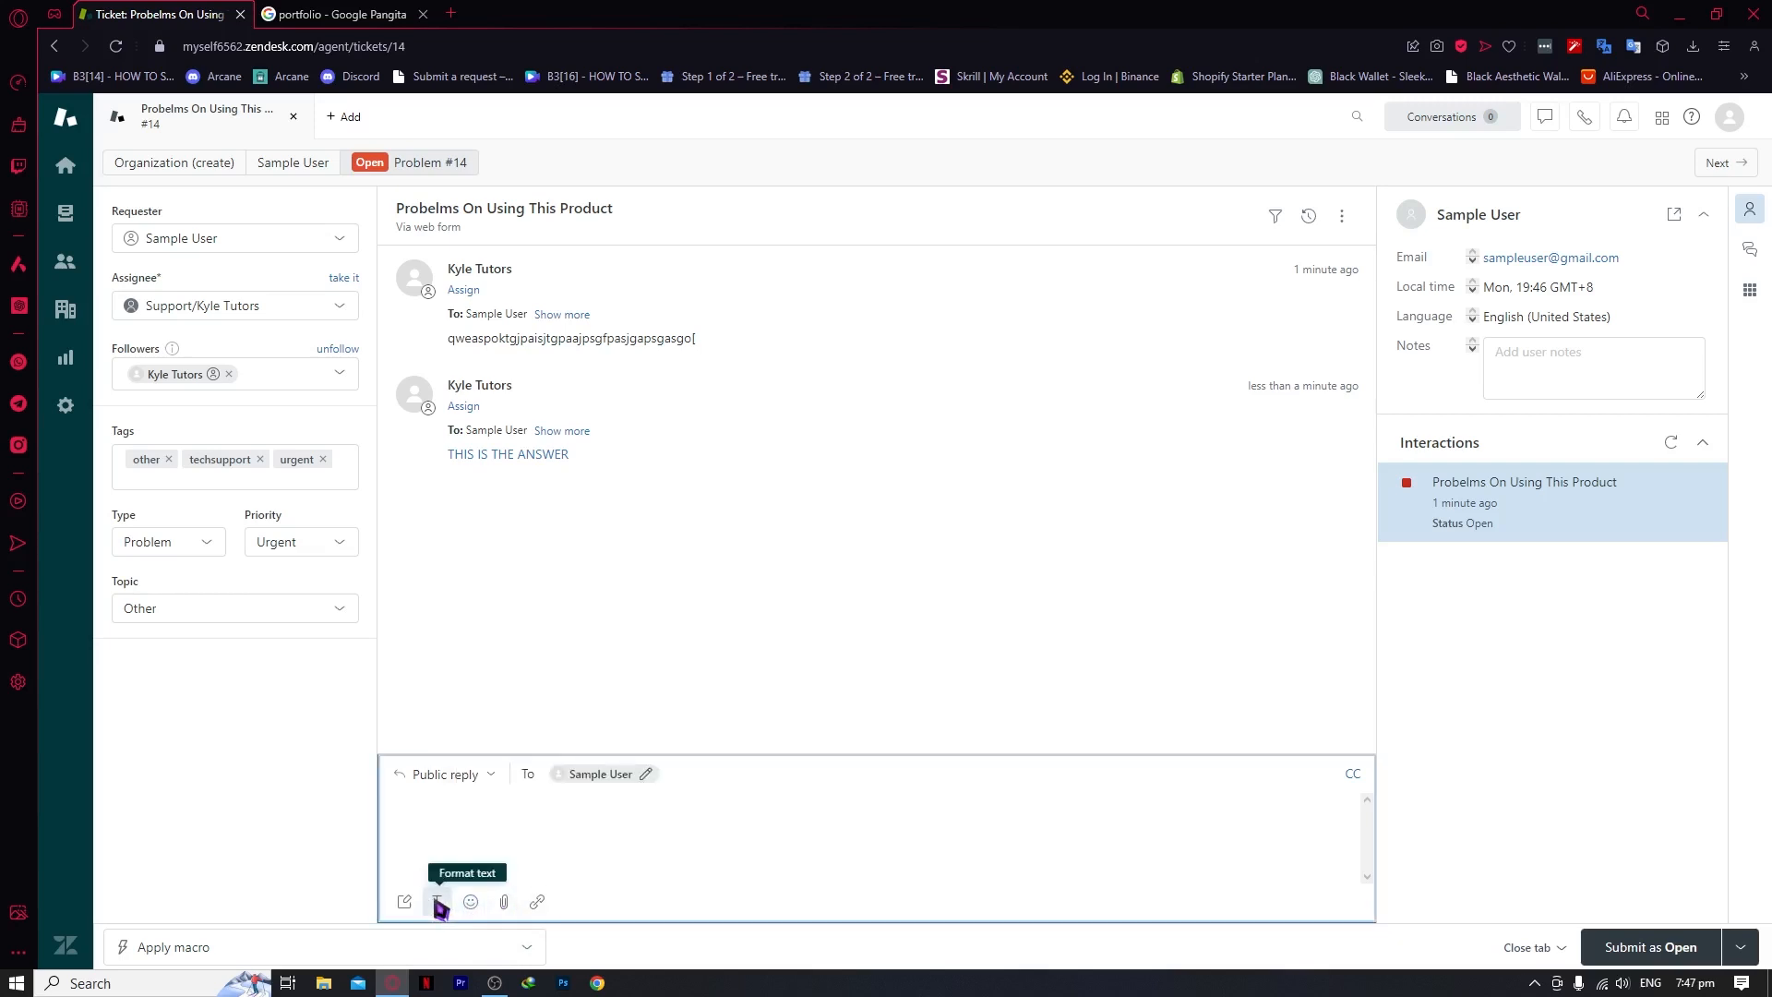
{"action": "left_click", "coordinate": [439, 905]}
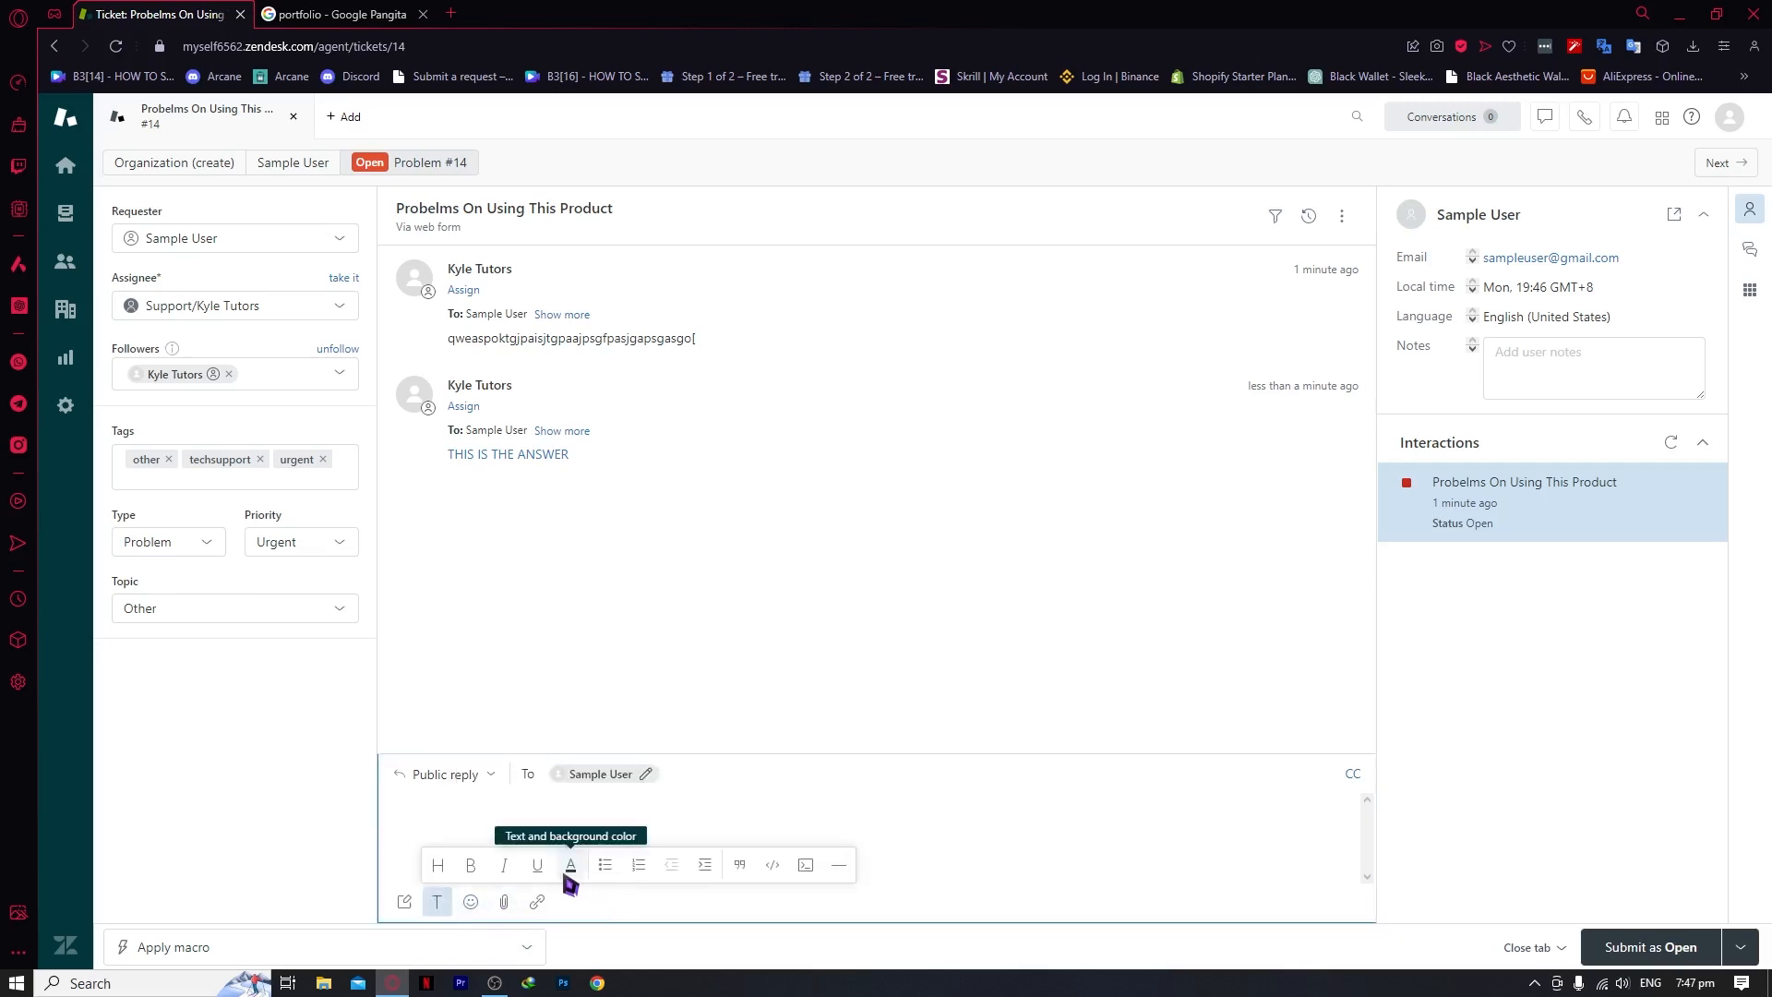
Turn draft mode off for the reply and check side-conversation settings in a new tab
{"action": "left_click", "coordinate": [406, 905]}
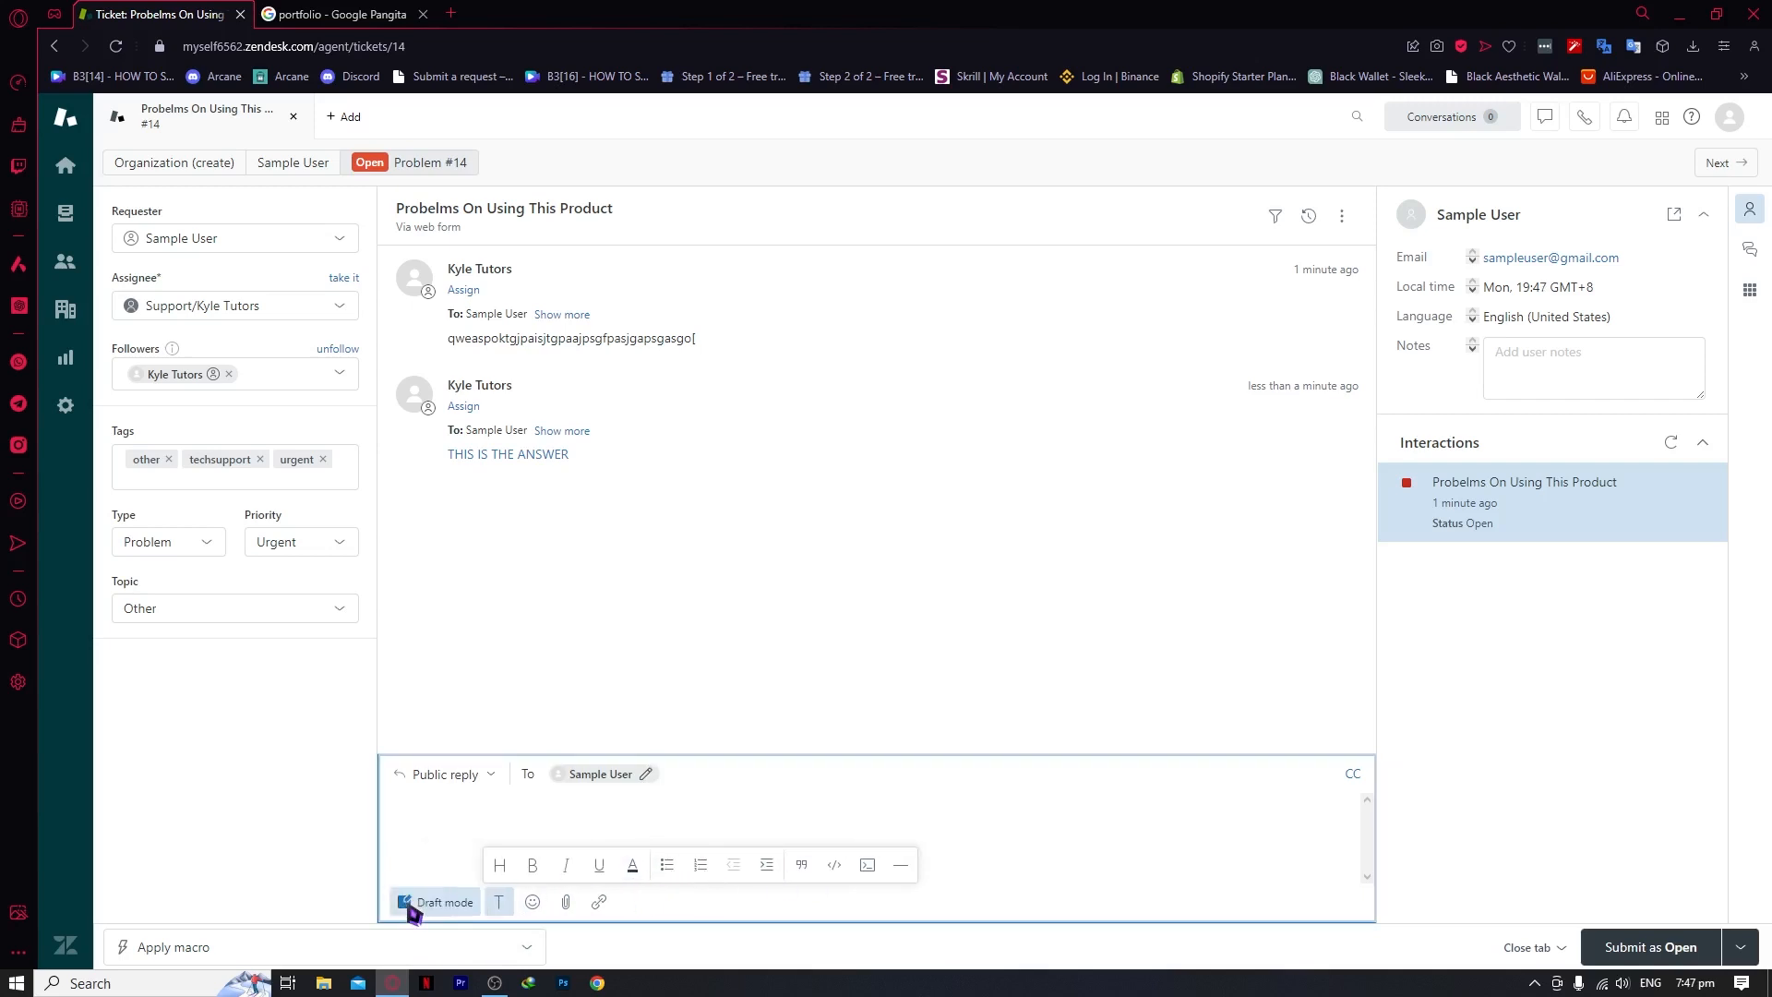
{"action": "left_click", "coordinate": [458, 910]}
{"action": "left_click", "coordinate": [681, 604]}
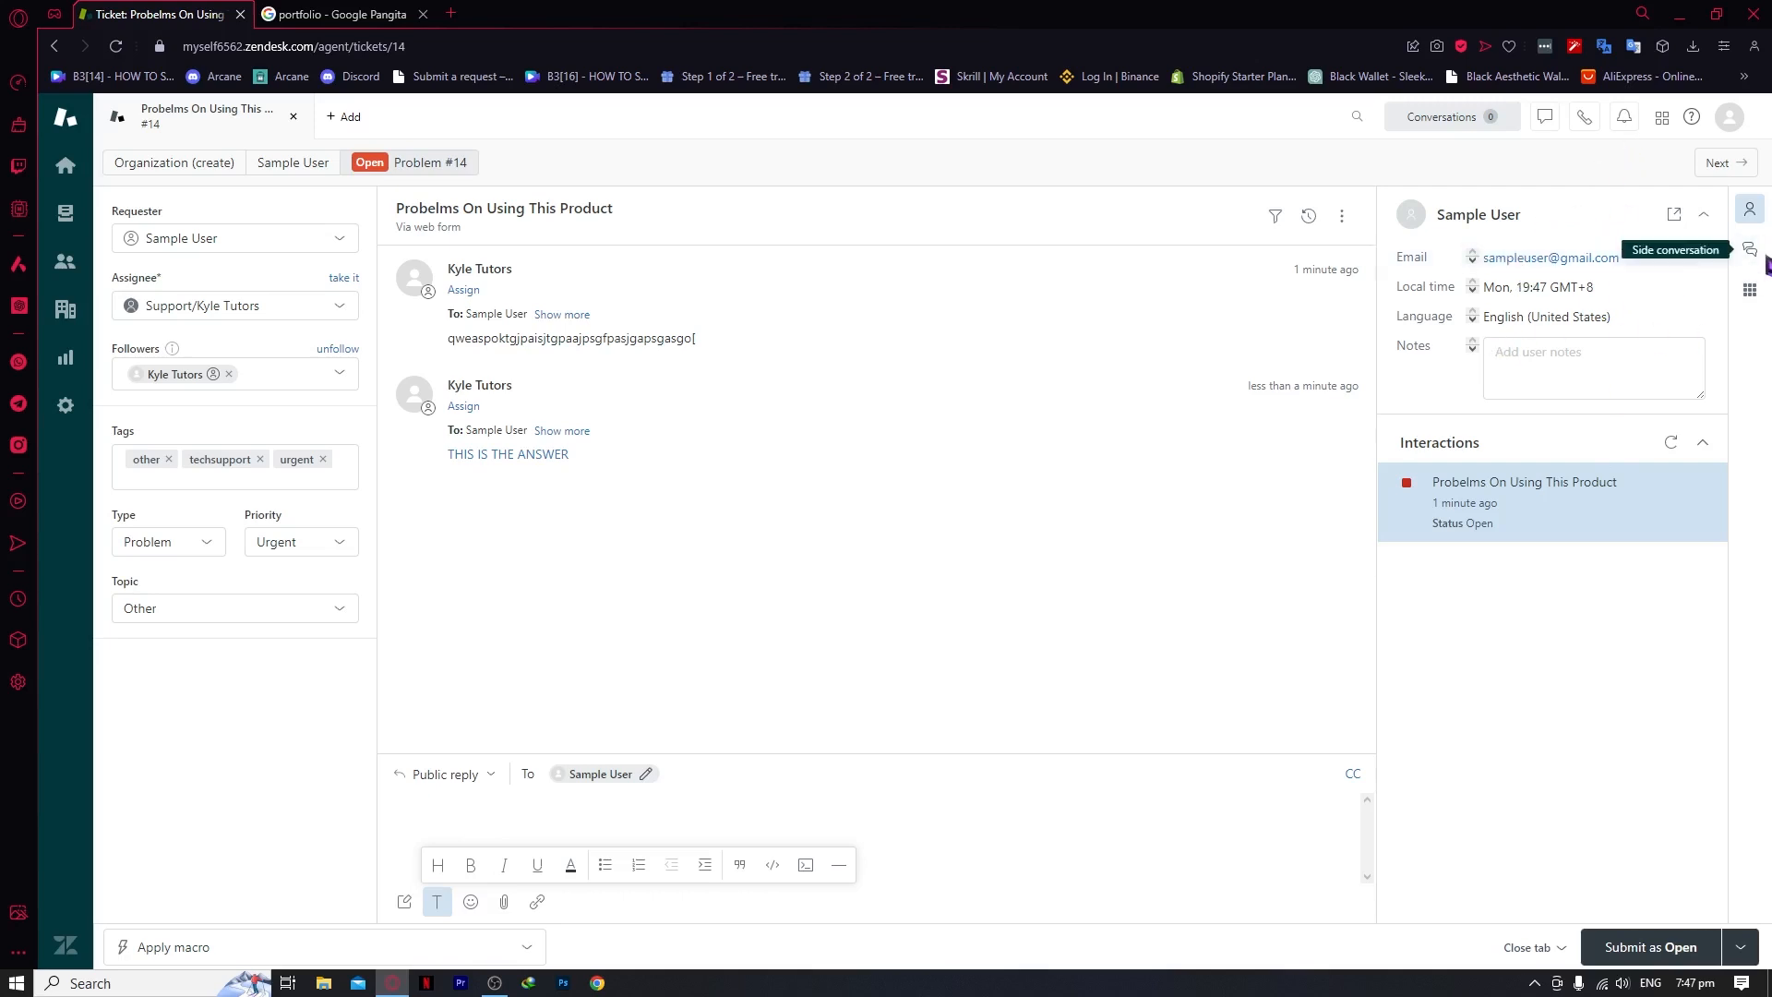
{"action": "key", "text": "ctrl+t"}
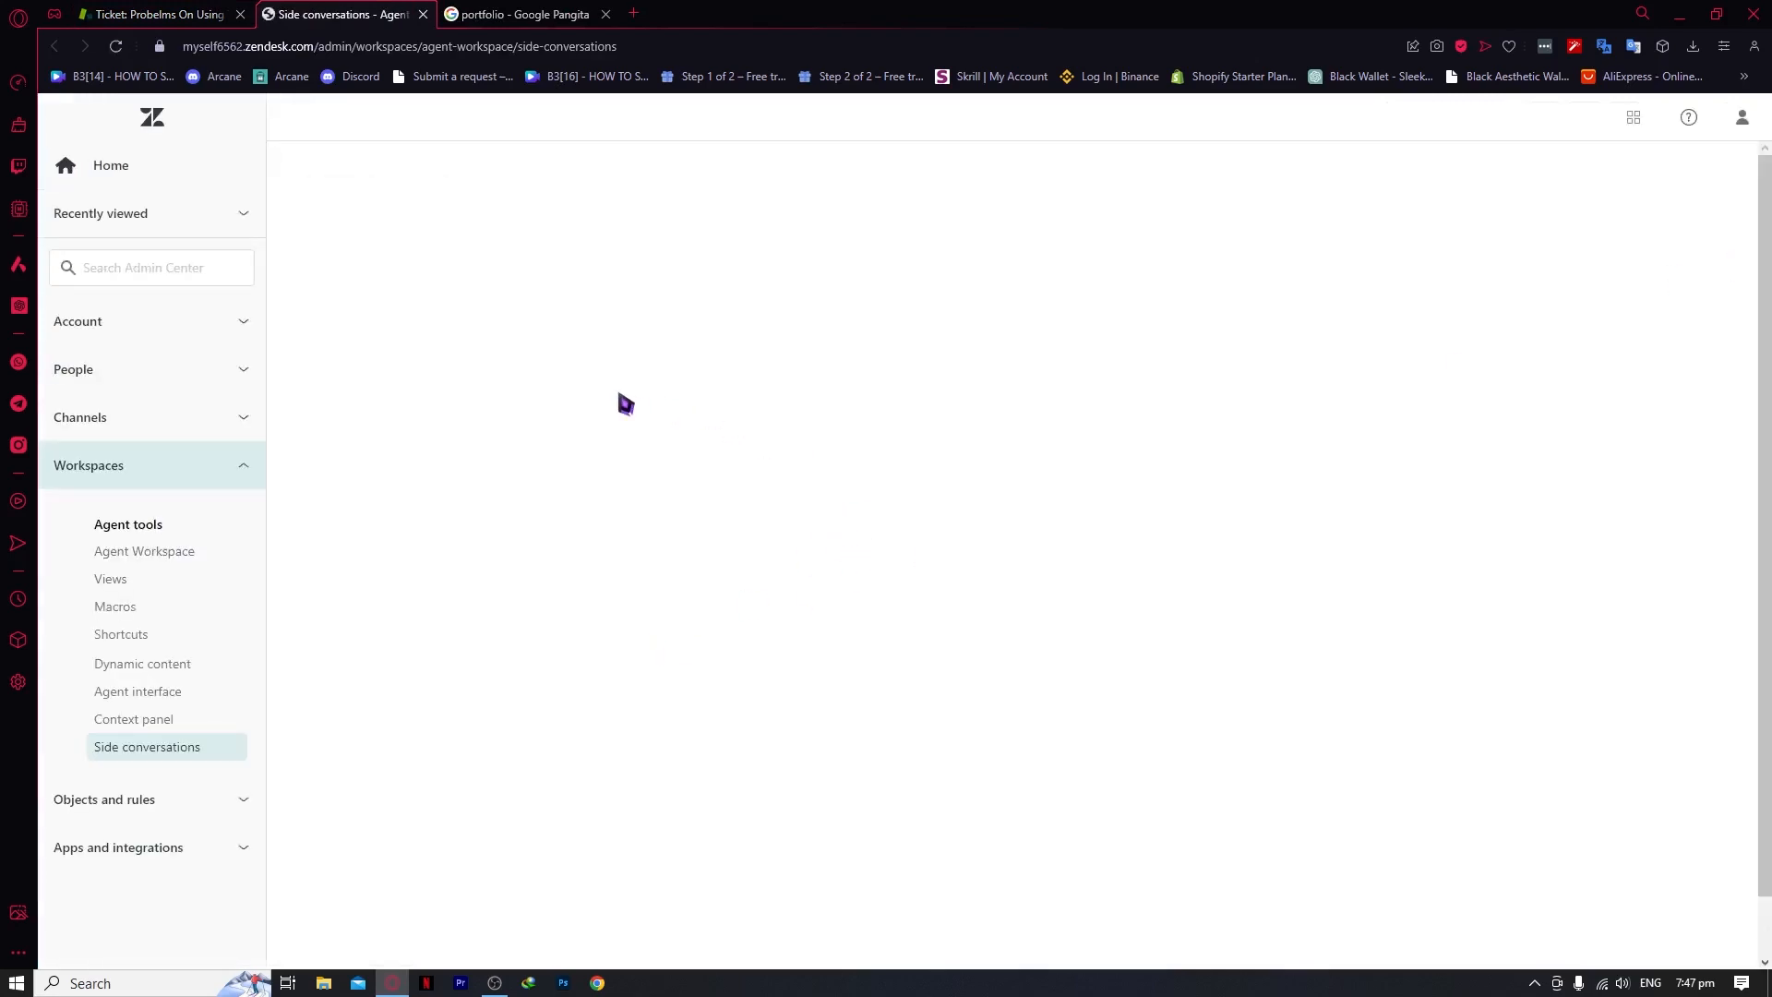
{"action": "left_click", "coordinate": [423, 14]}
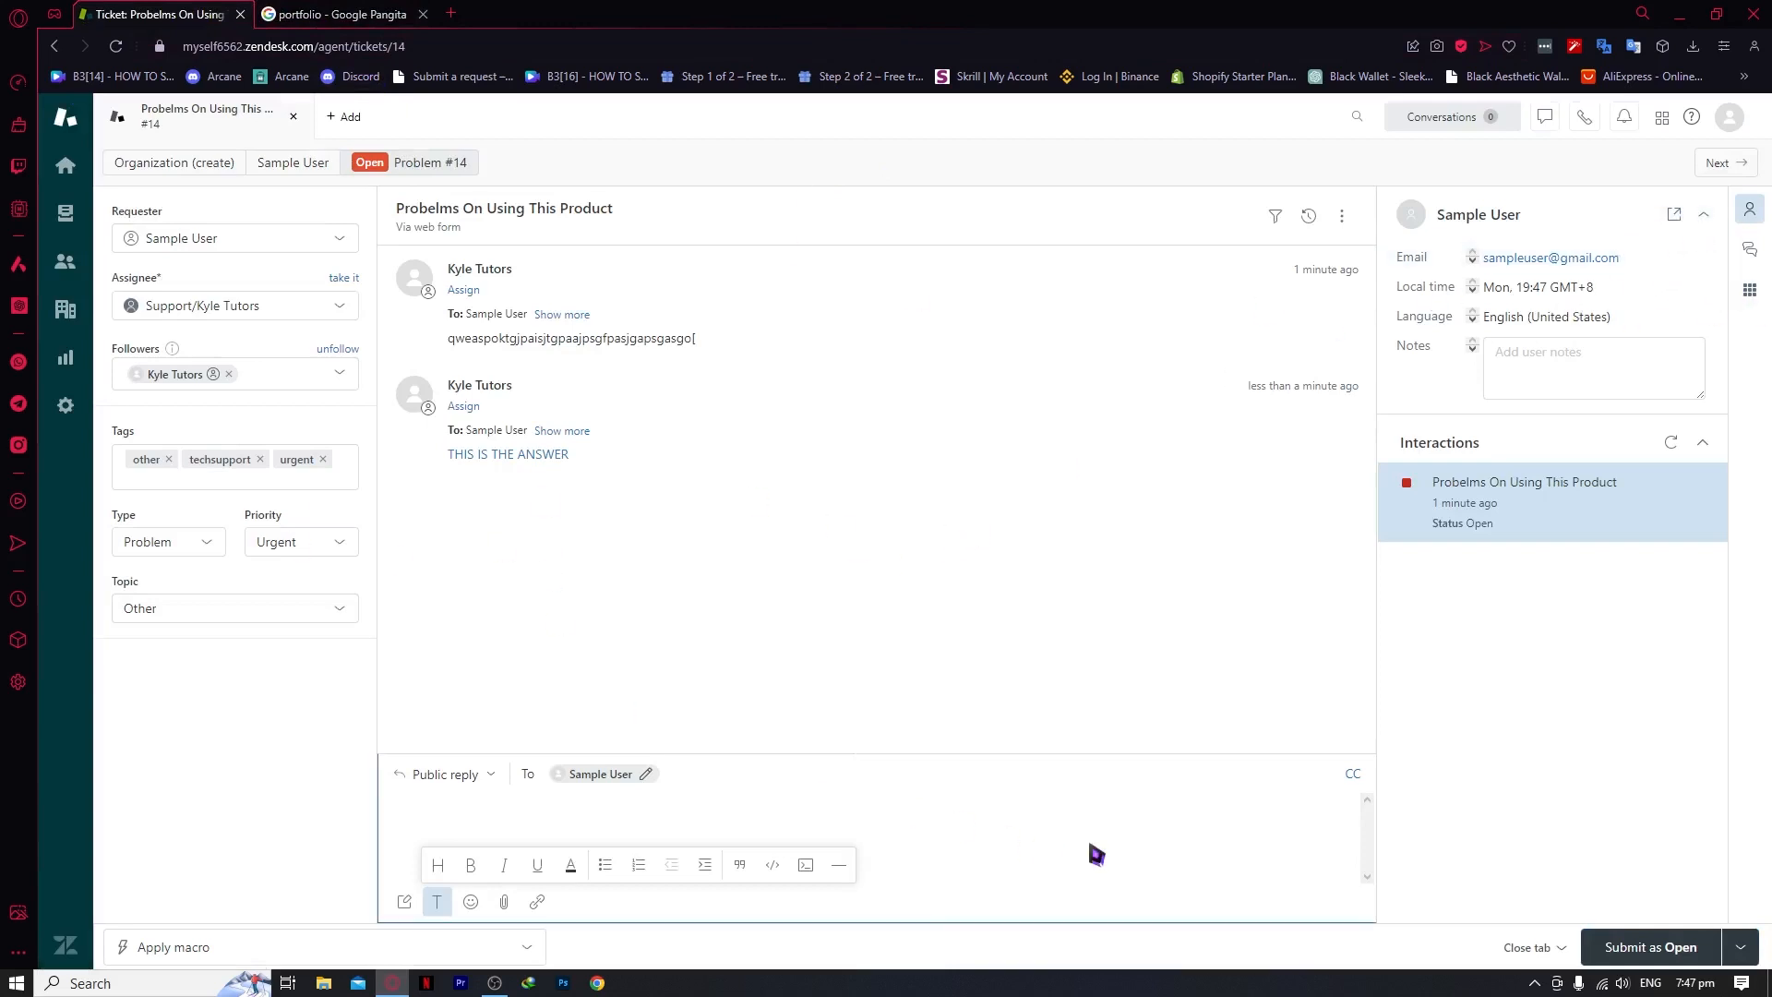
Submit ticket #14 as Solved, check it in Recently solved tickets, then open the Customers list
{"action": "left_click", "coordinate": [1754, 955]}
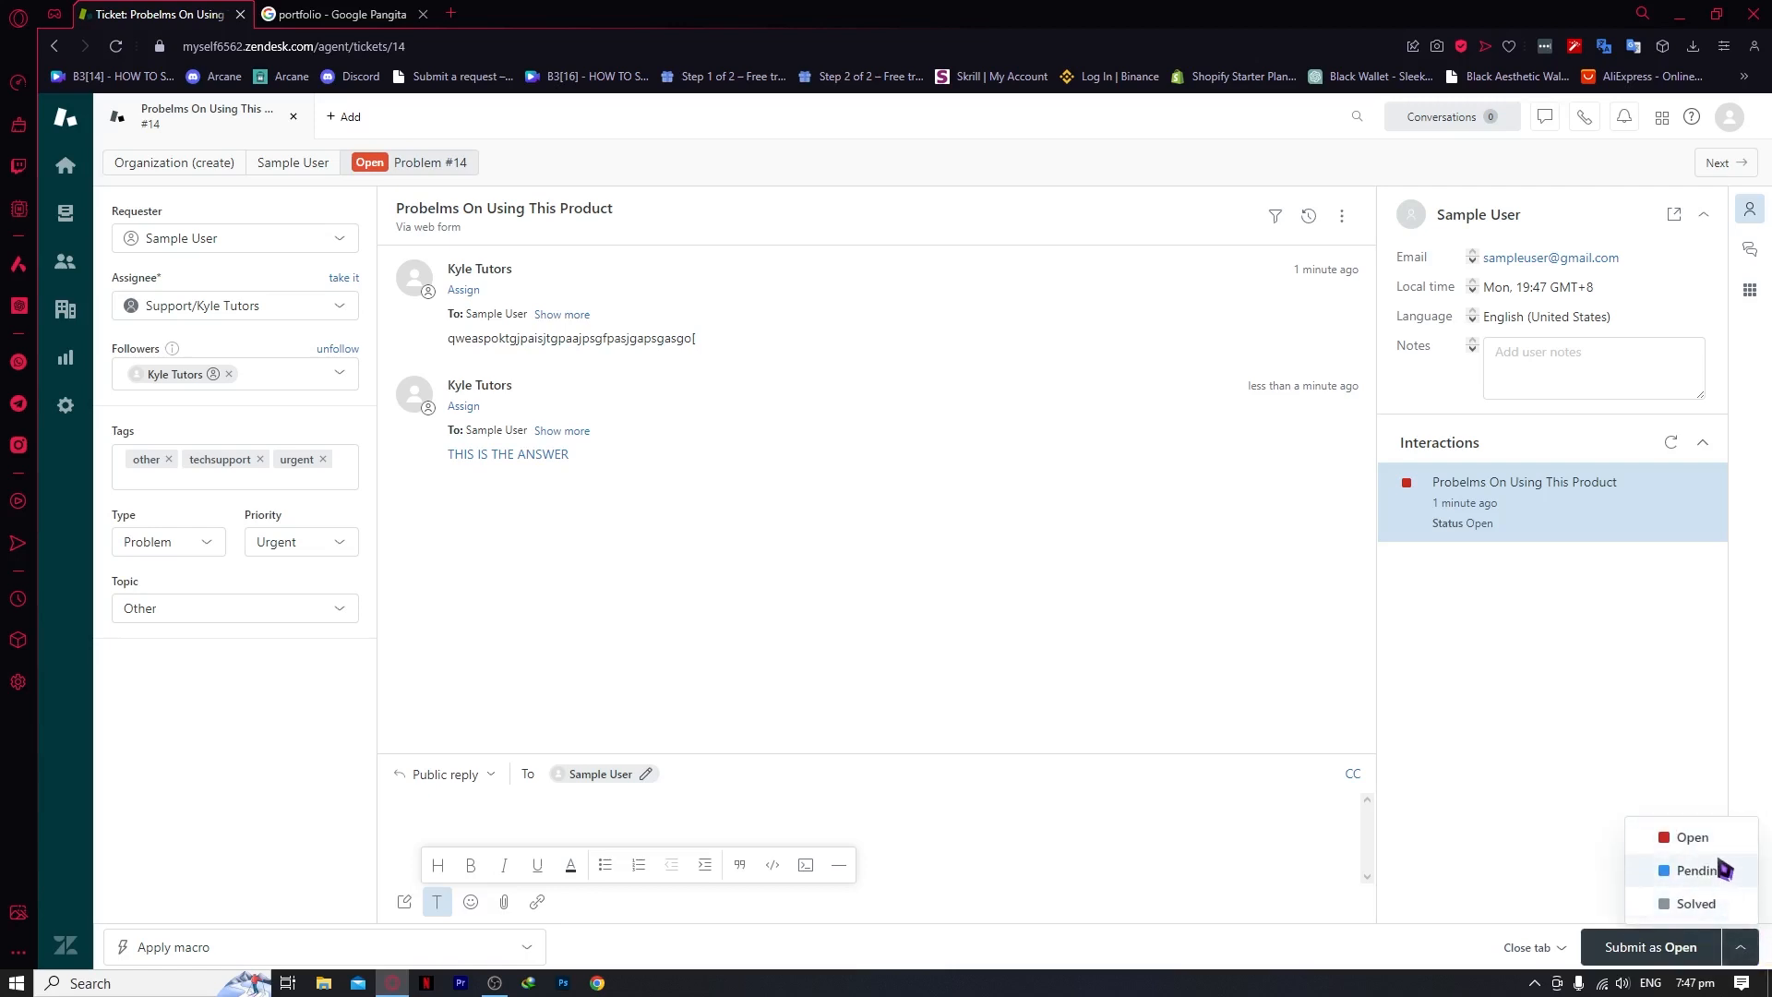
{"action": "left_click", "coordinate": [1751, 954]}
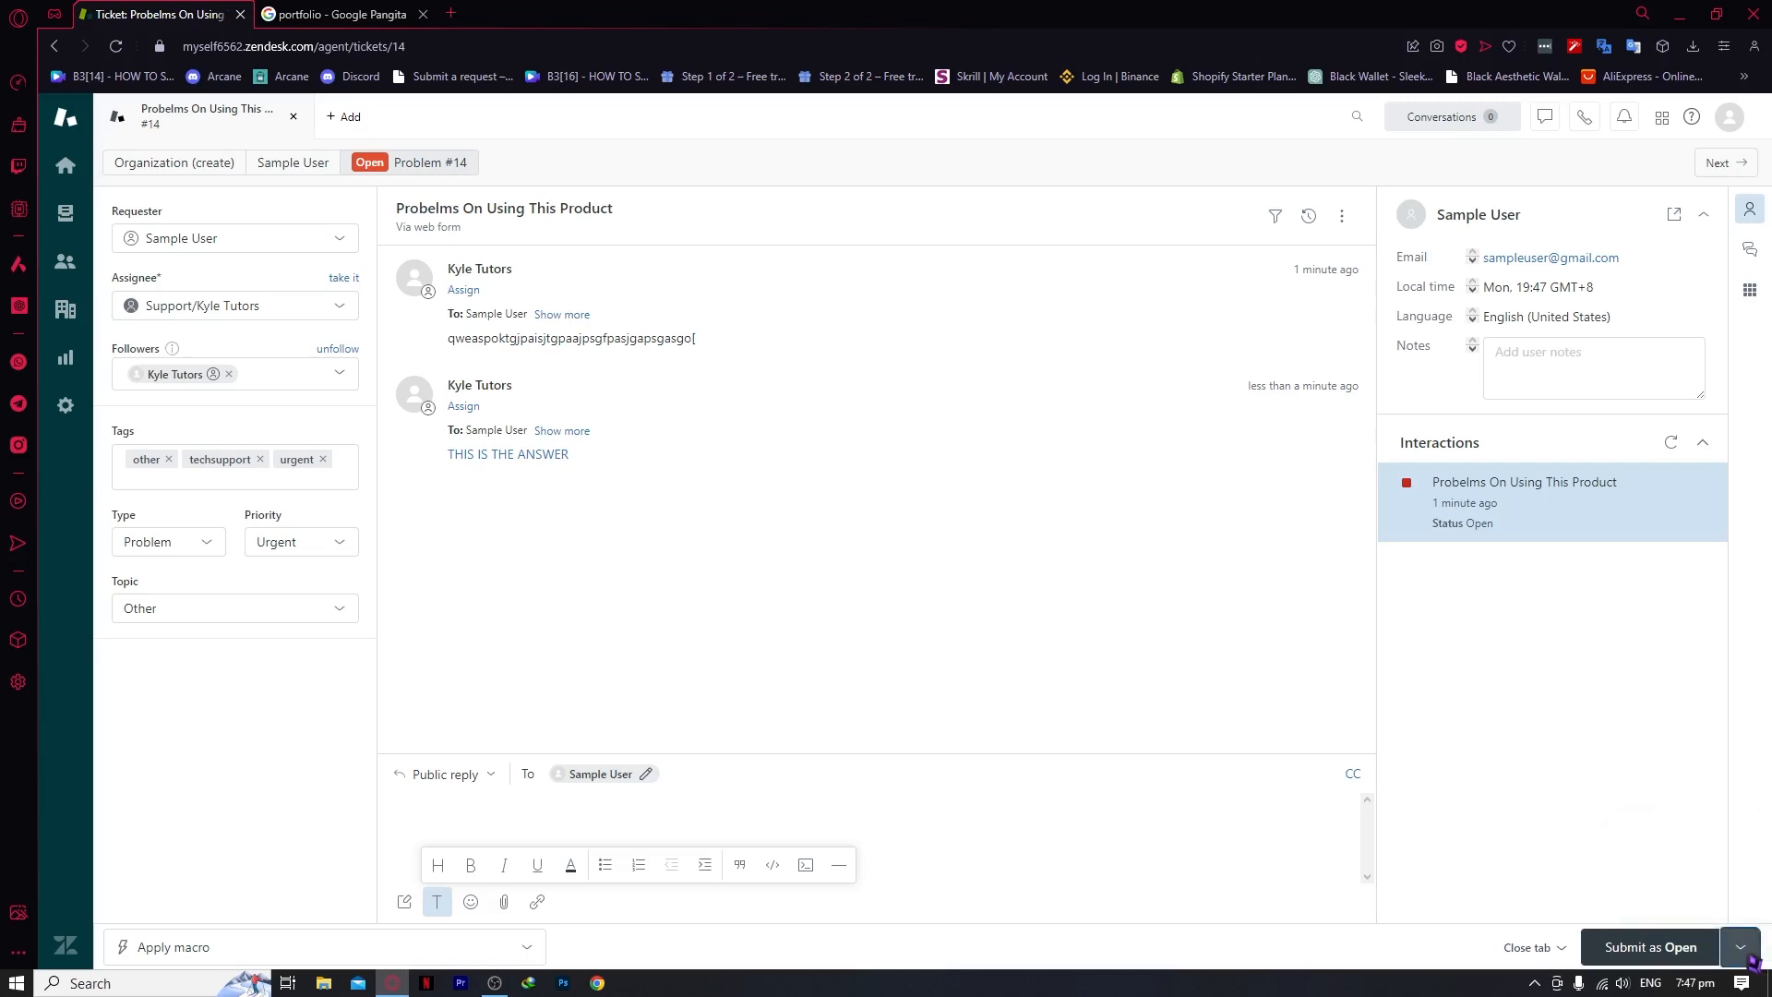
{"action": "left_click", "coordinate": [1752, 956]}
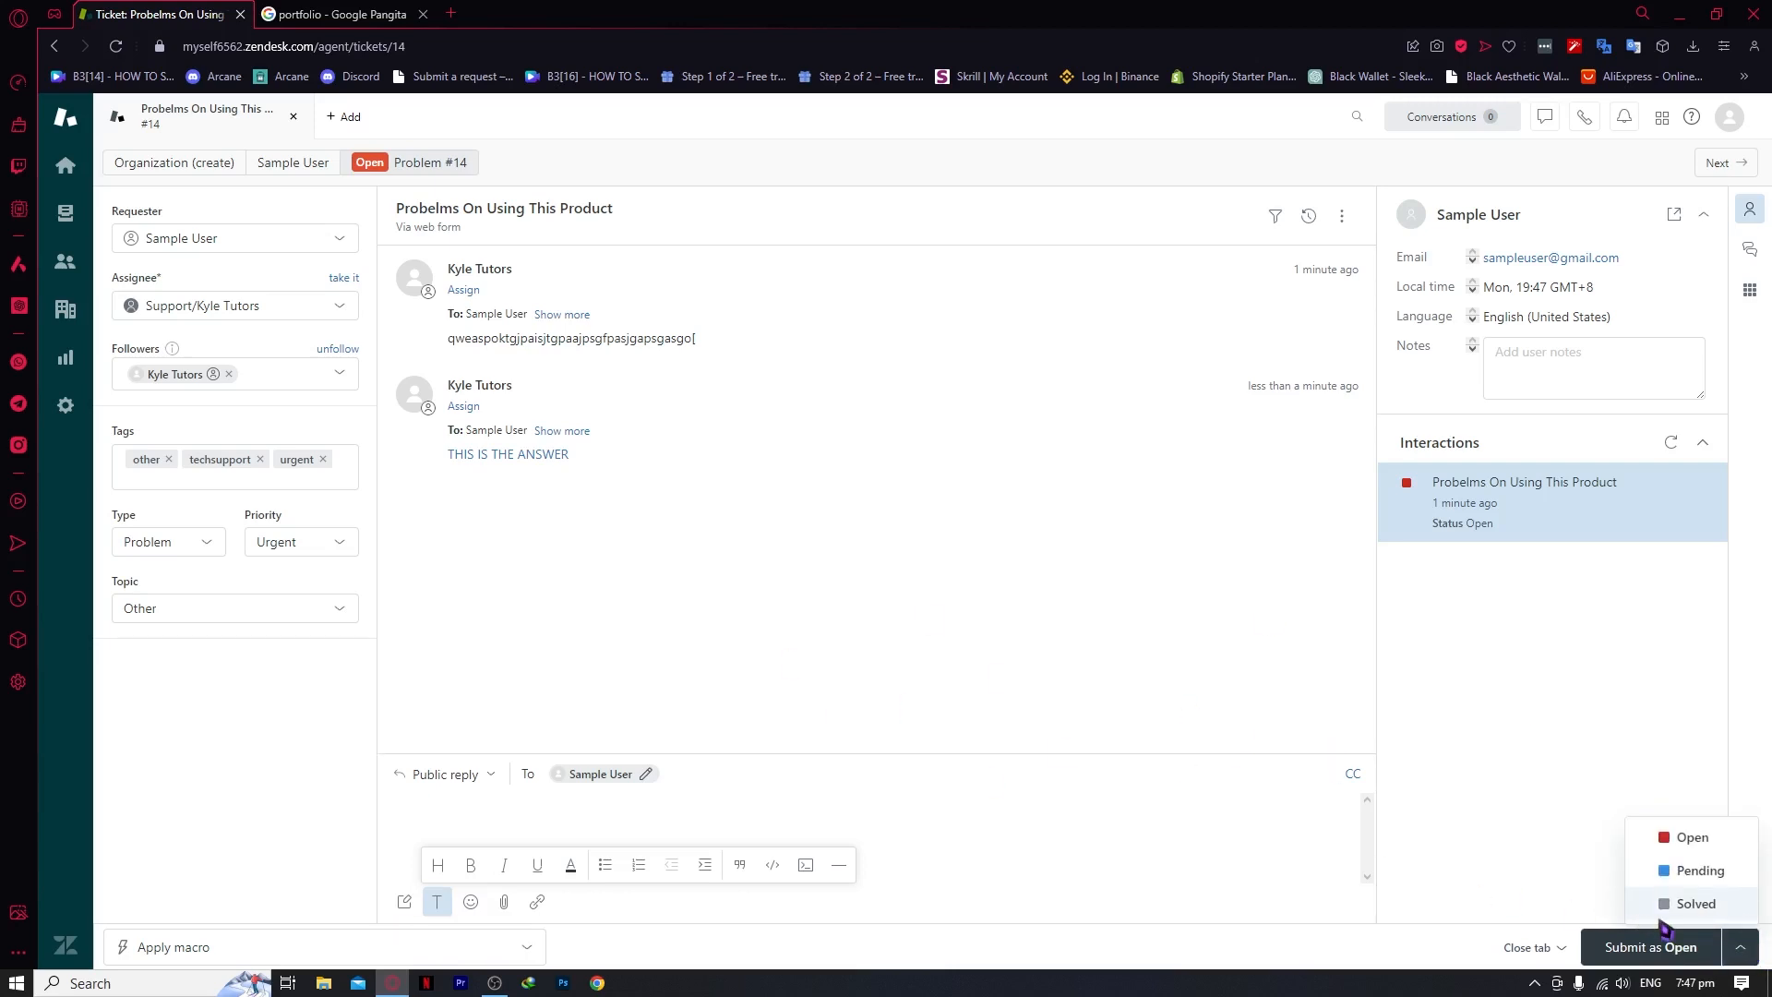
{"action": "left_click", "coordinate": [1718, 914]}
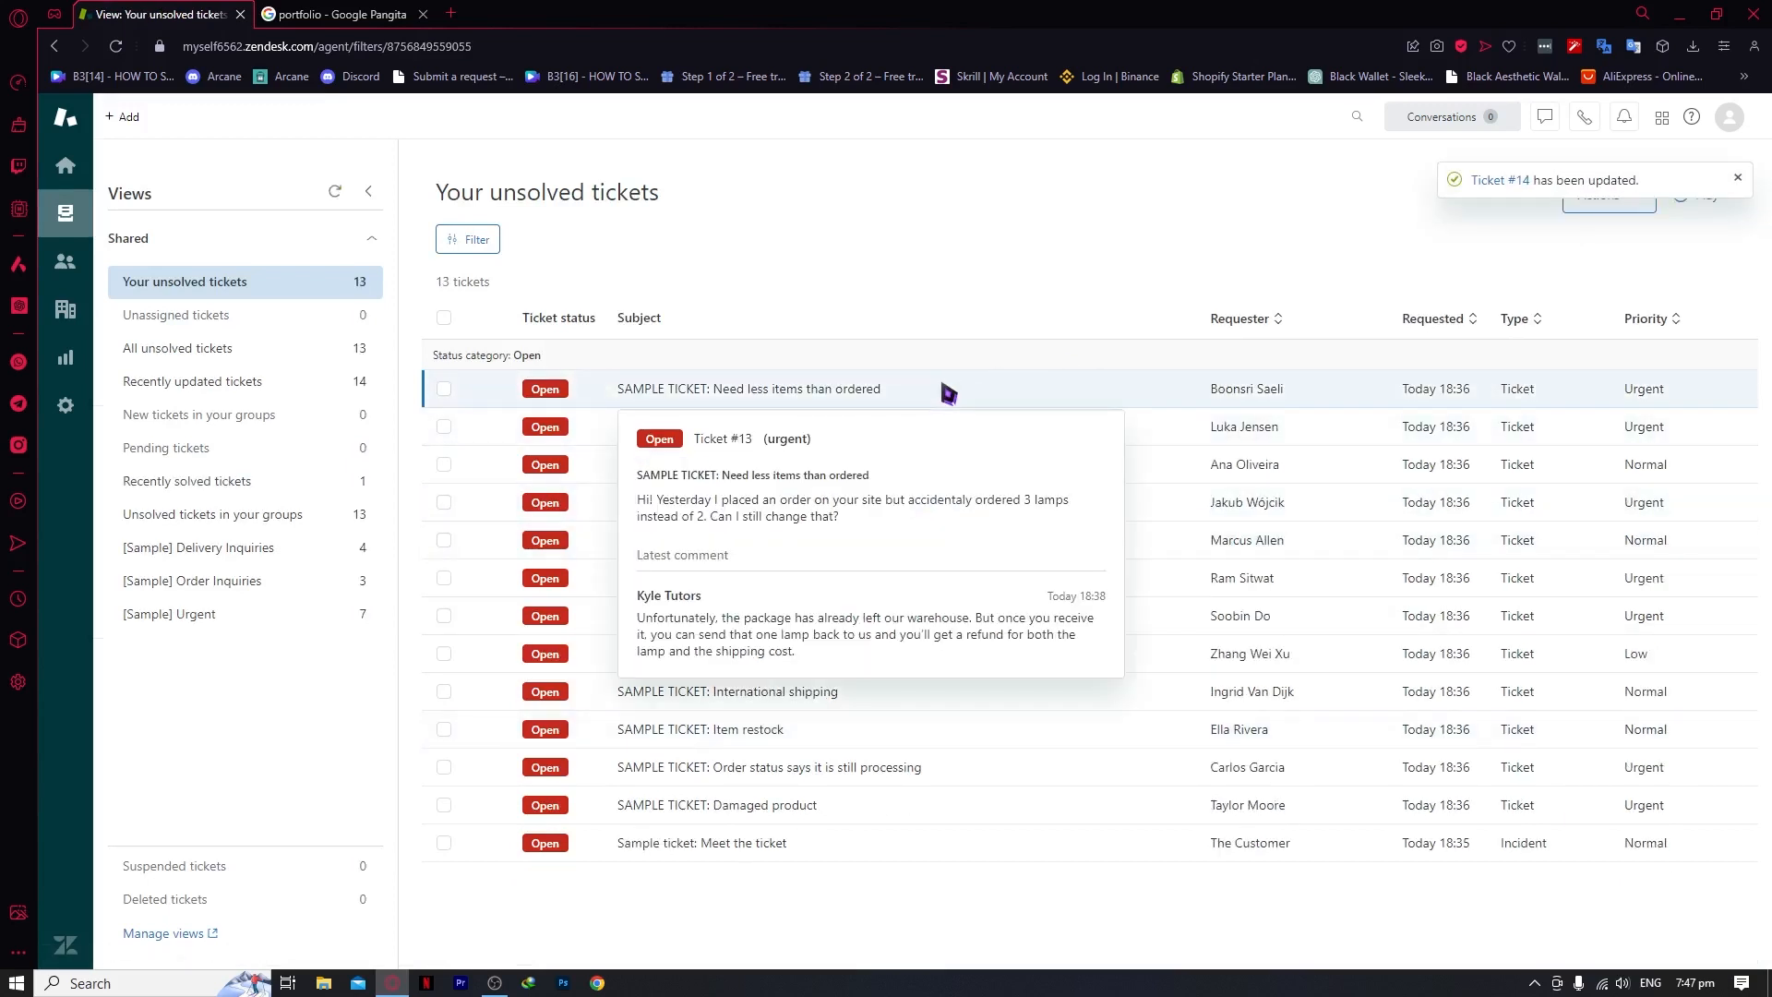
{"action": "left_click", "coordinate": [222, 491]}
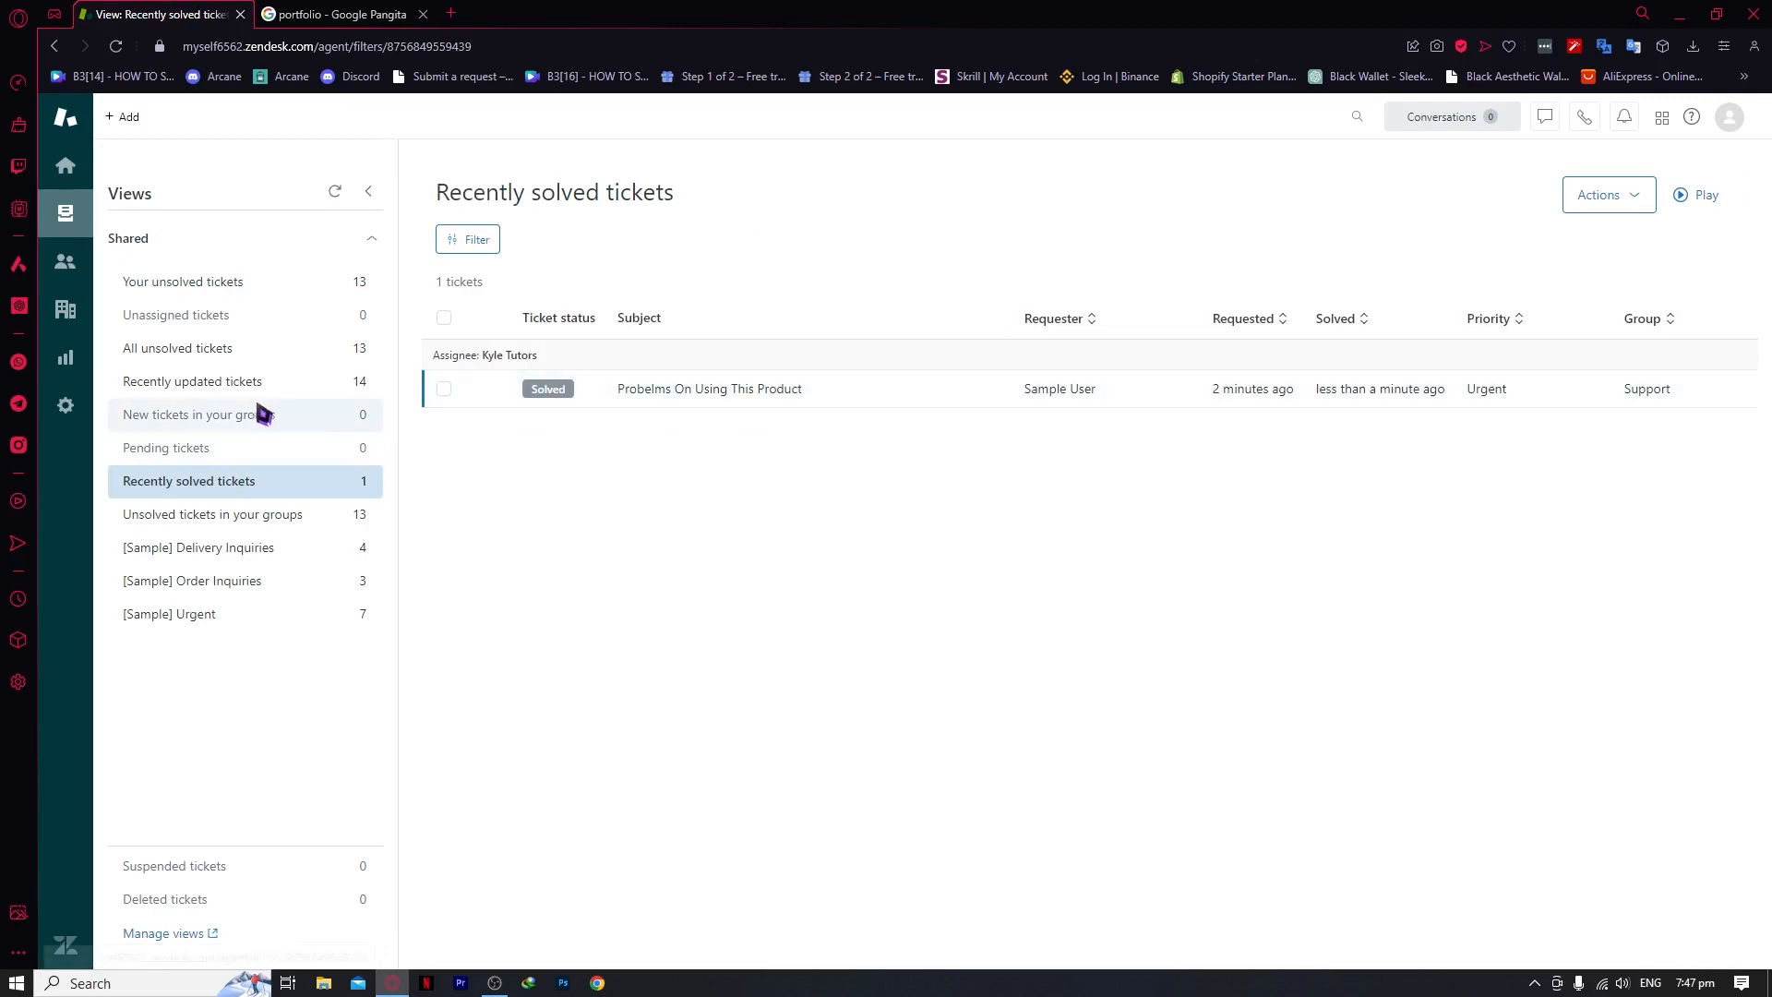
{"action": "left_click", "coordinate": [65, 261]}
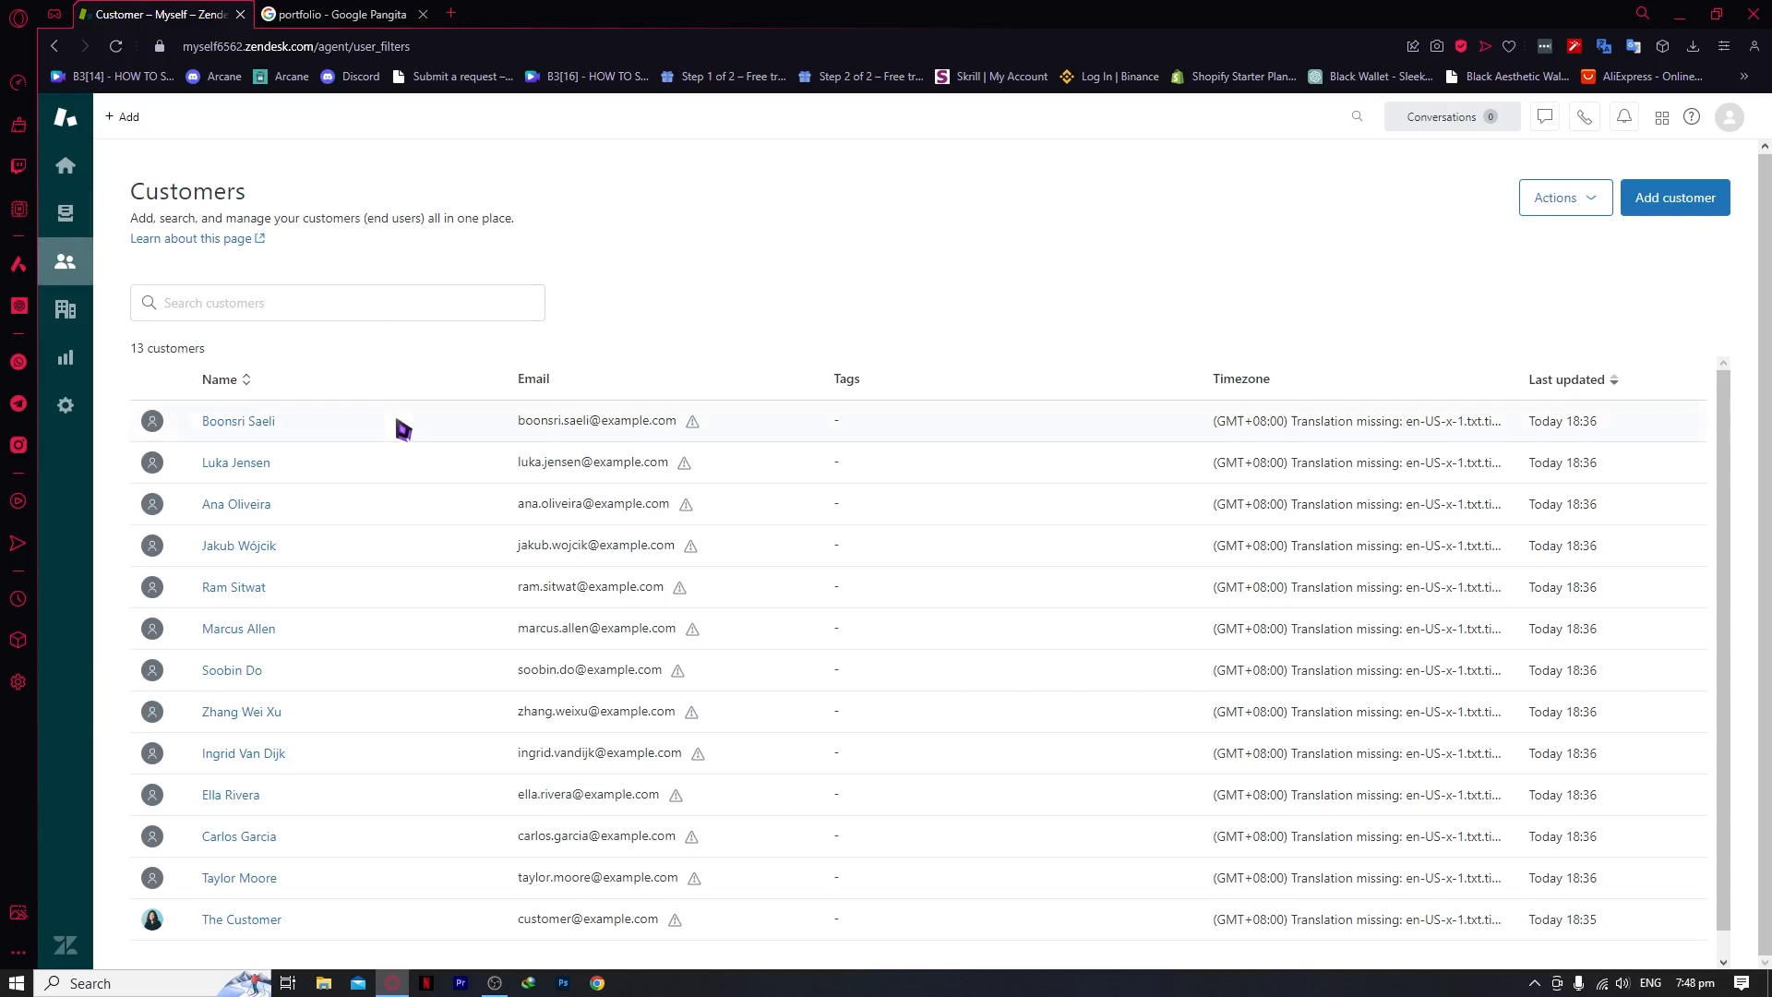
Start a blank new ticket, look up a requester, then return to the Customers list
{"action": "left_click", "coordinate": [123, 116]}
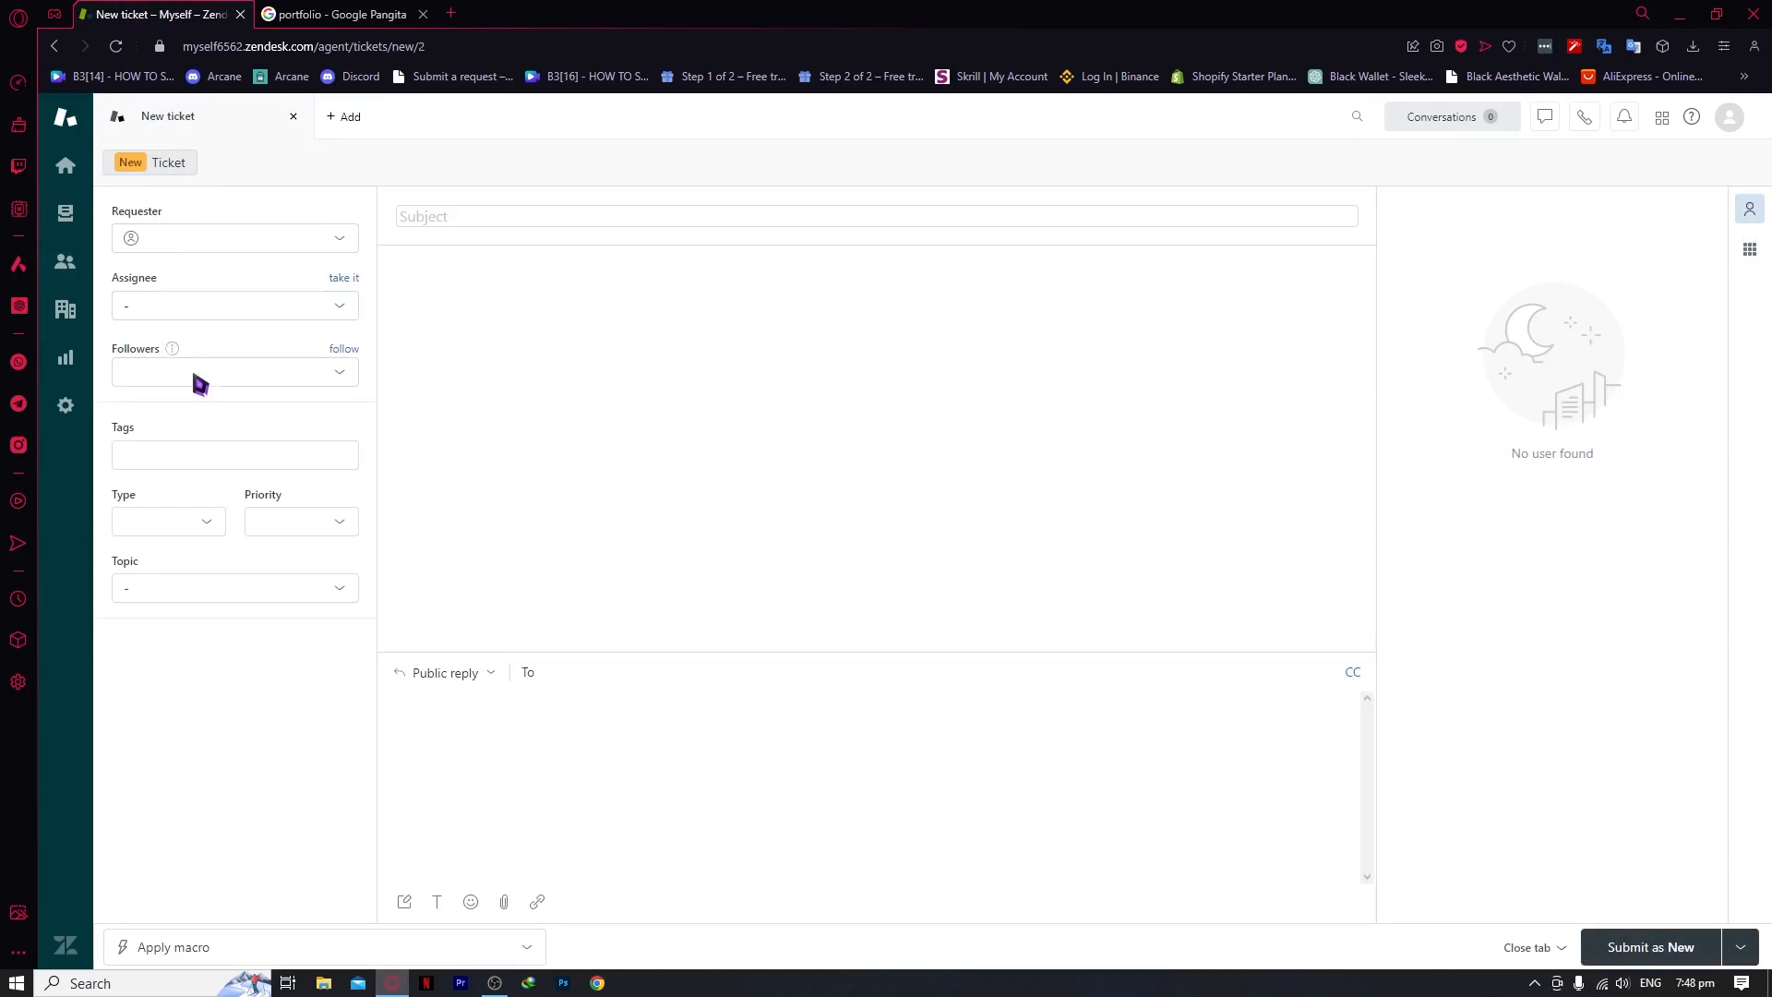
{"action": "left_click", "coordinate": [251, 239]}
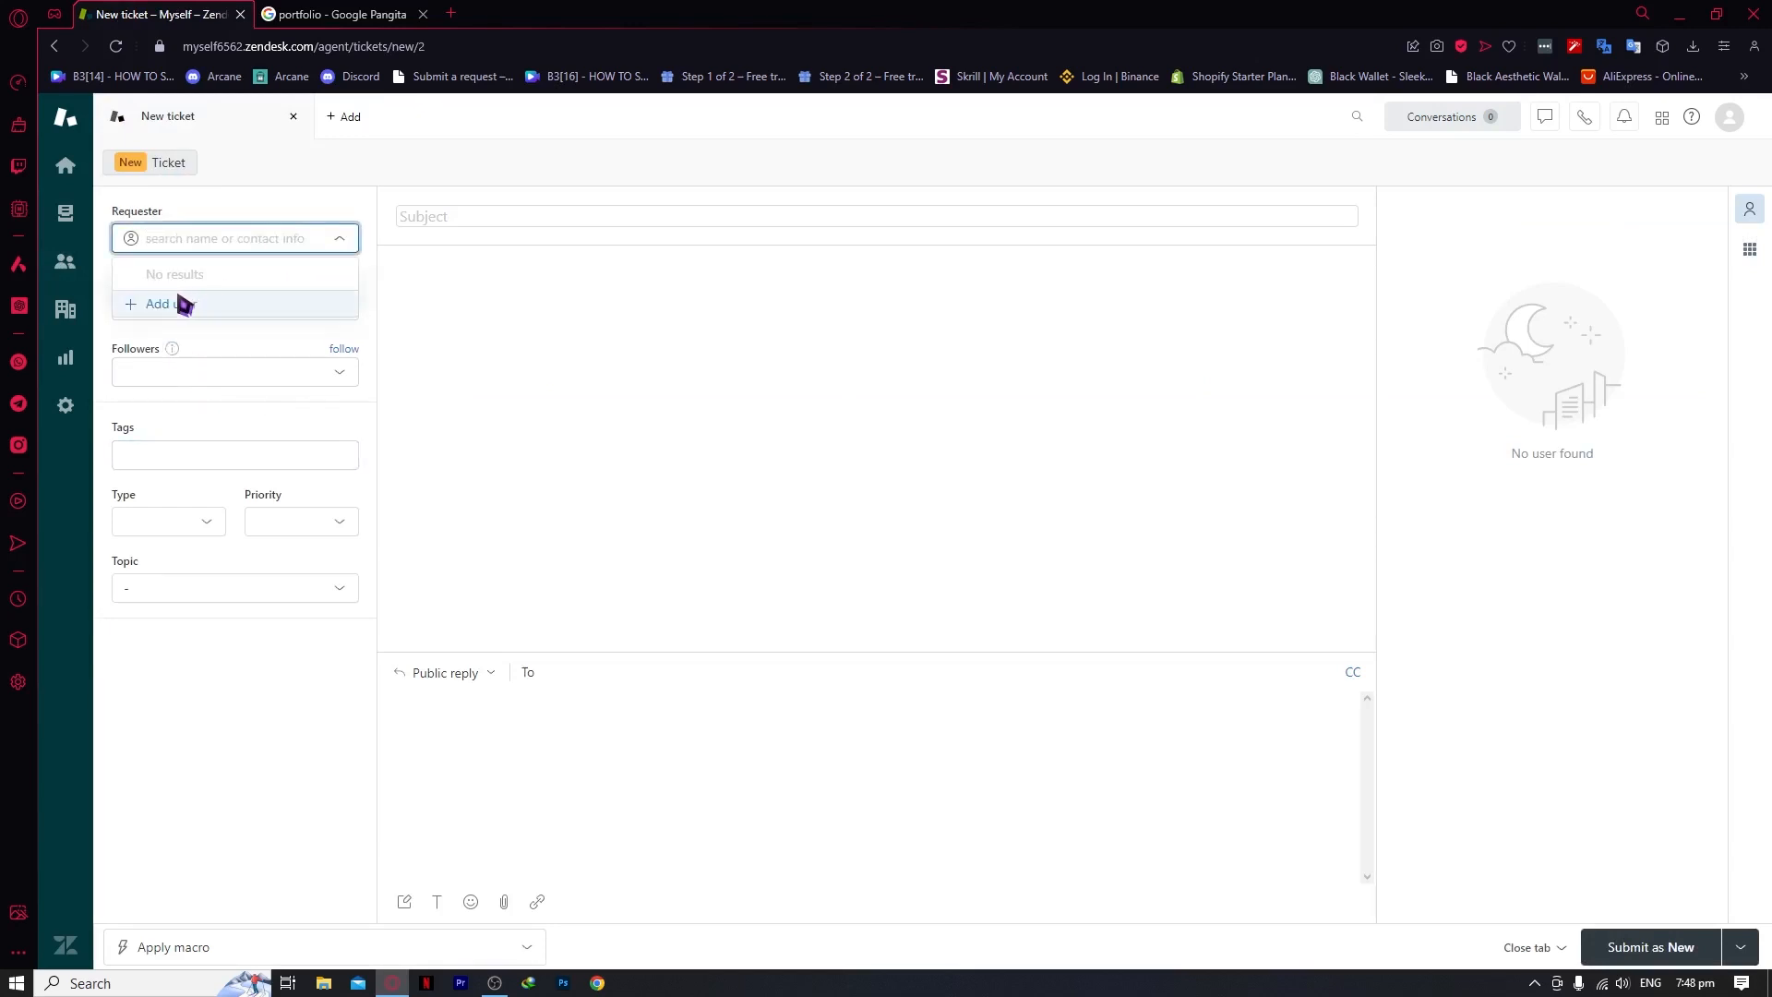
{"action": "left_click", "coordinate": [64, 261]}
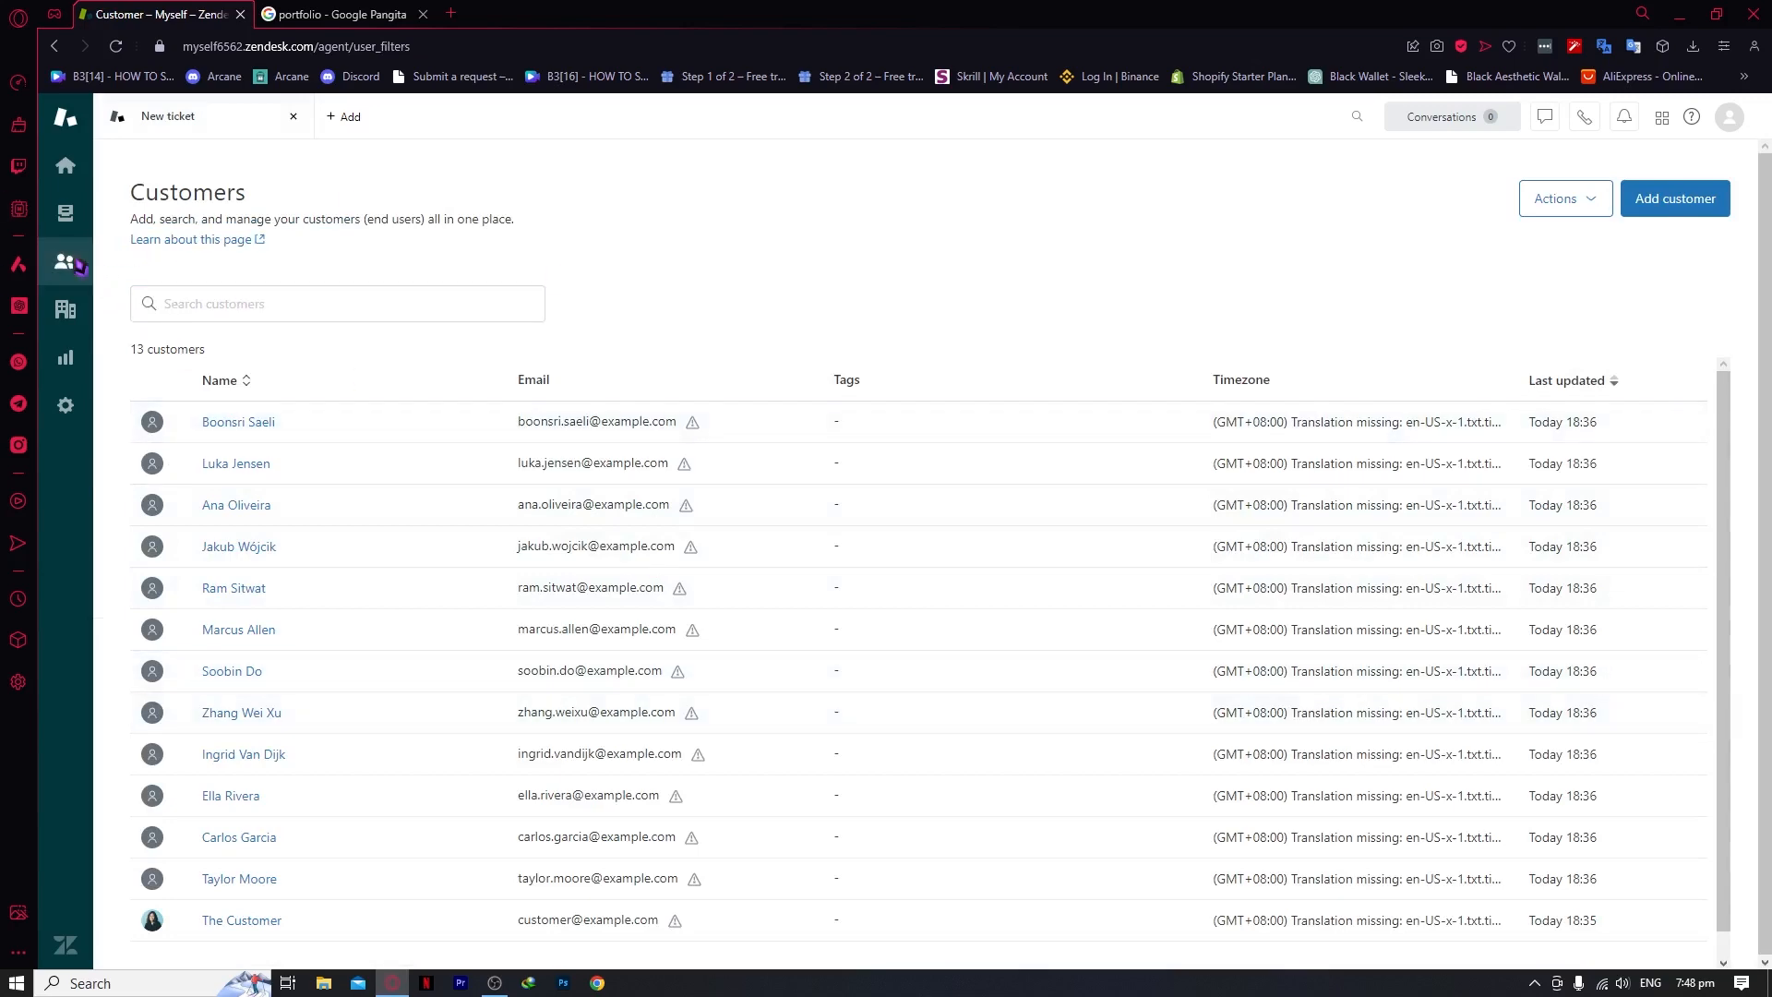
Cancel the Add customer form, then start a new organization from the Organizations page
{"action": "left_click", "coordinate": [1724, 199]}
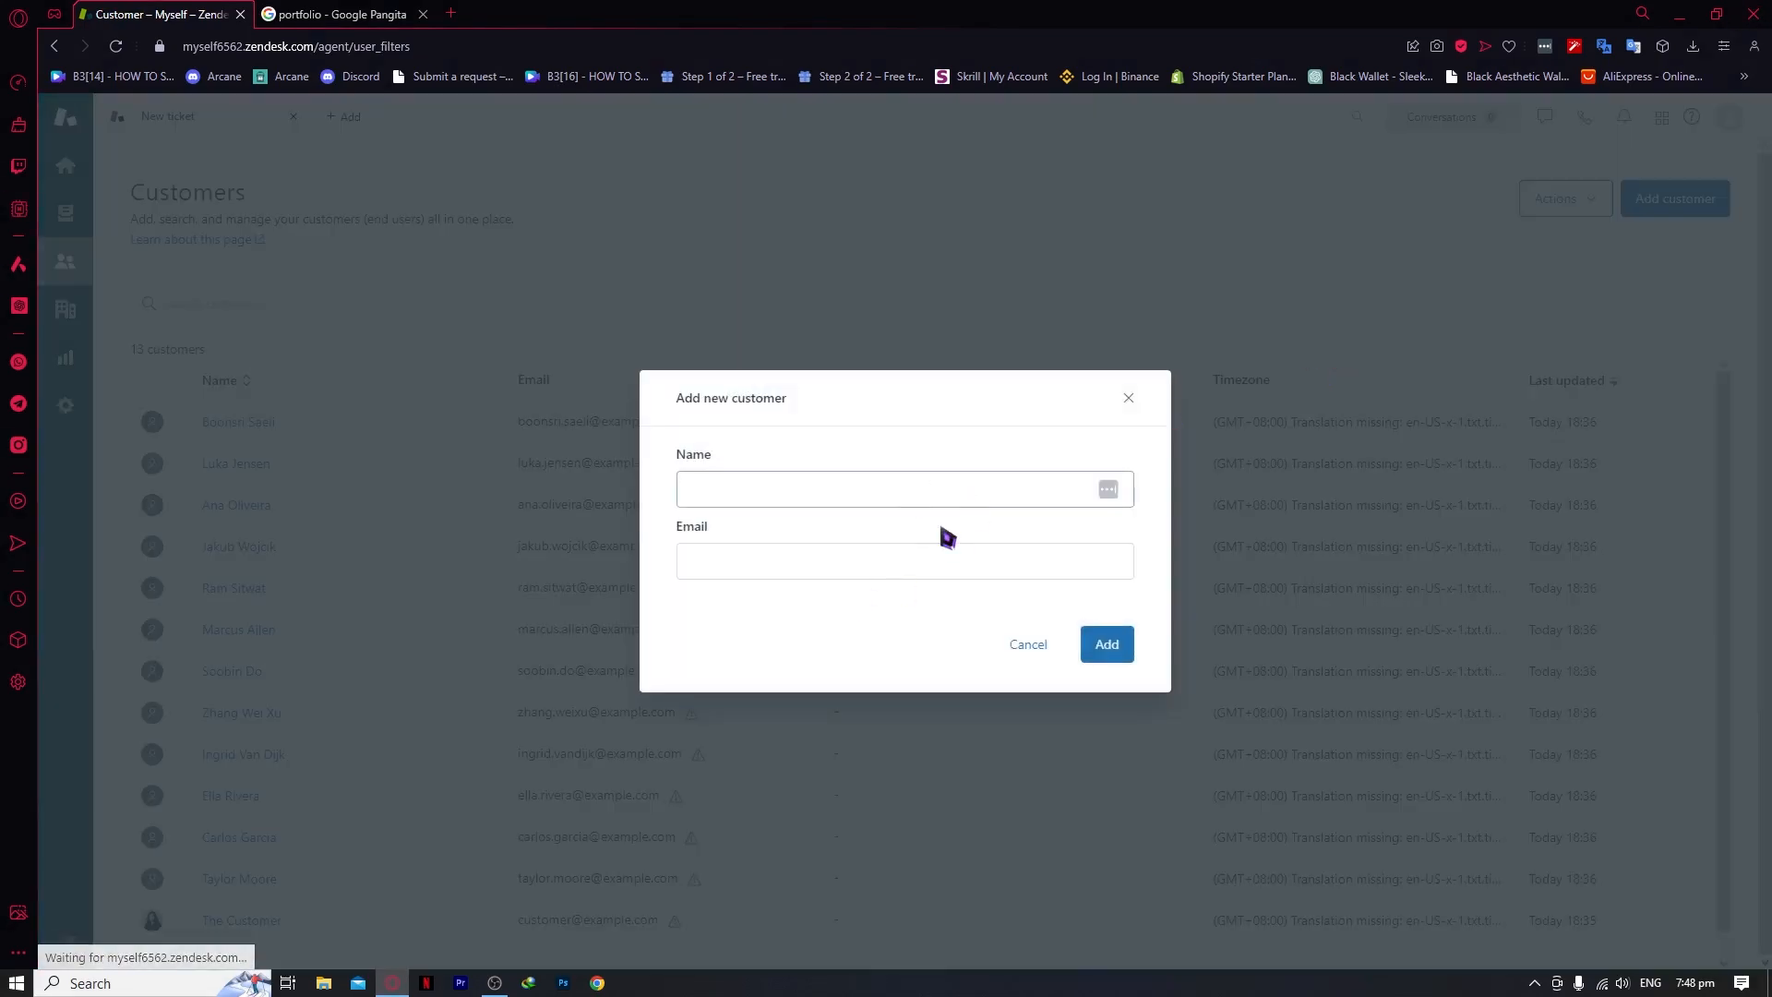
{"action": "left_click", "coordinate": [1127, 397]}
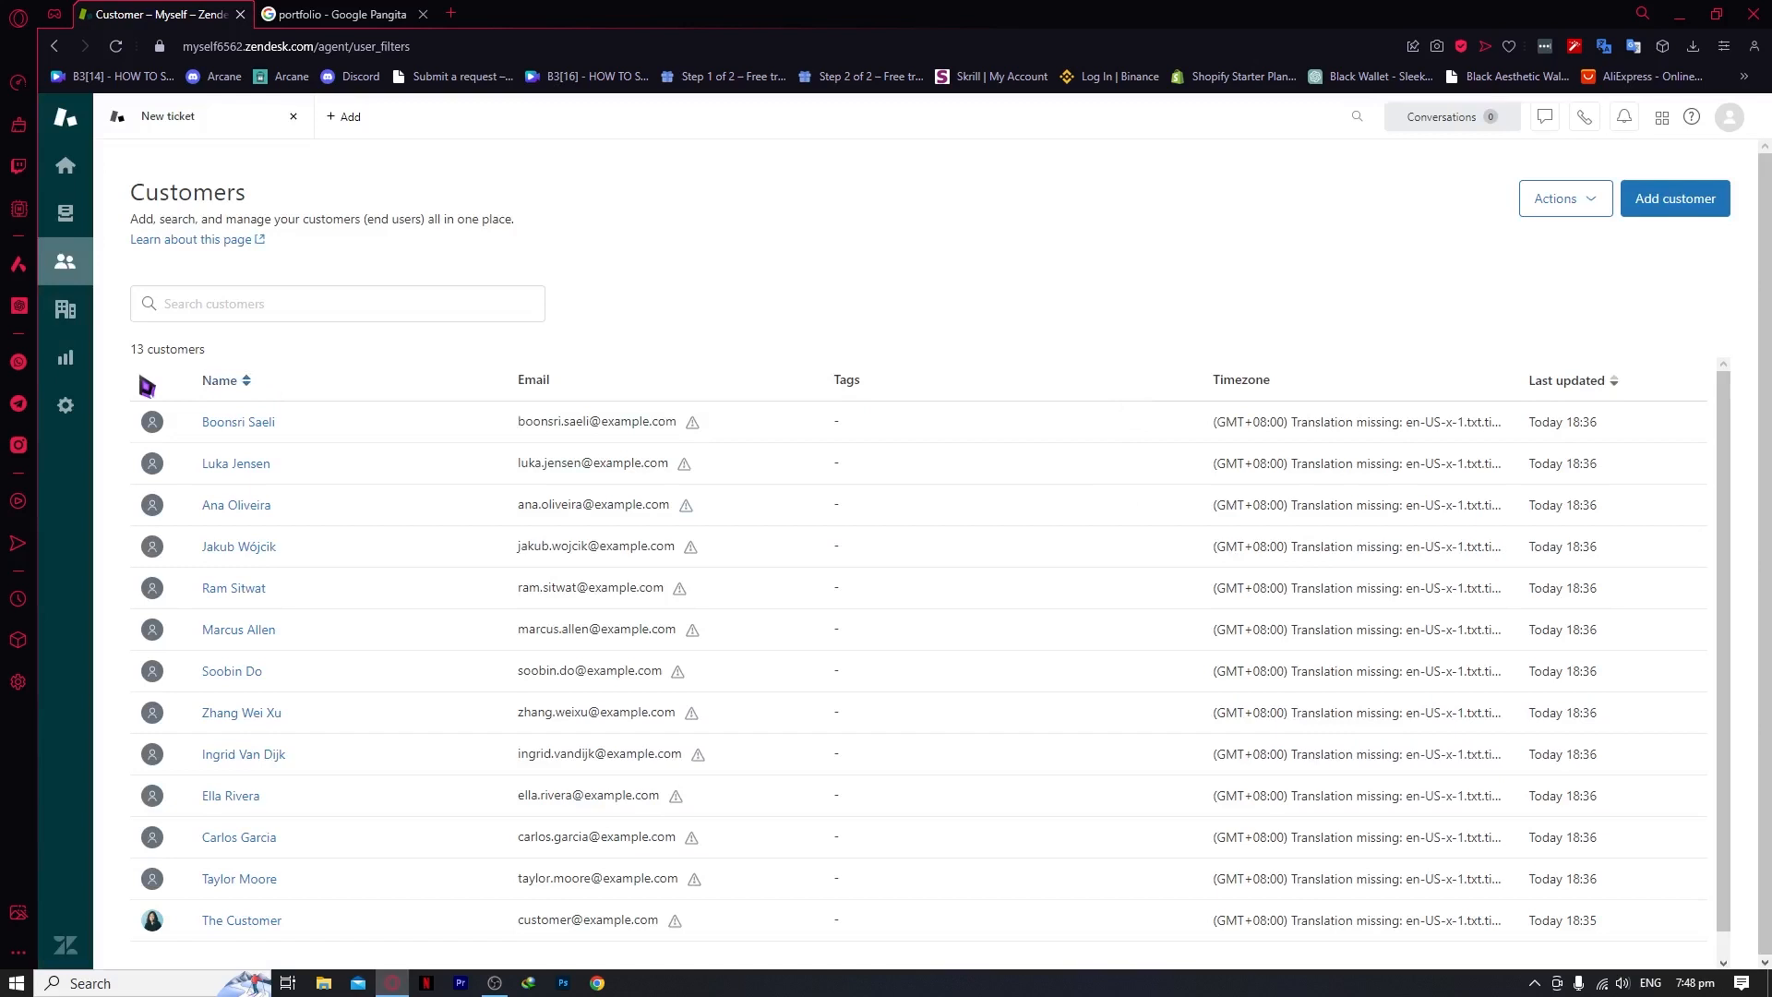
{"action": "left_click", "coordinate": [82, 316]}
{"action": "left_click", "coordinate": [1662, 201]}
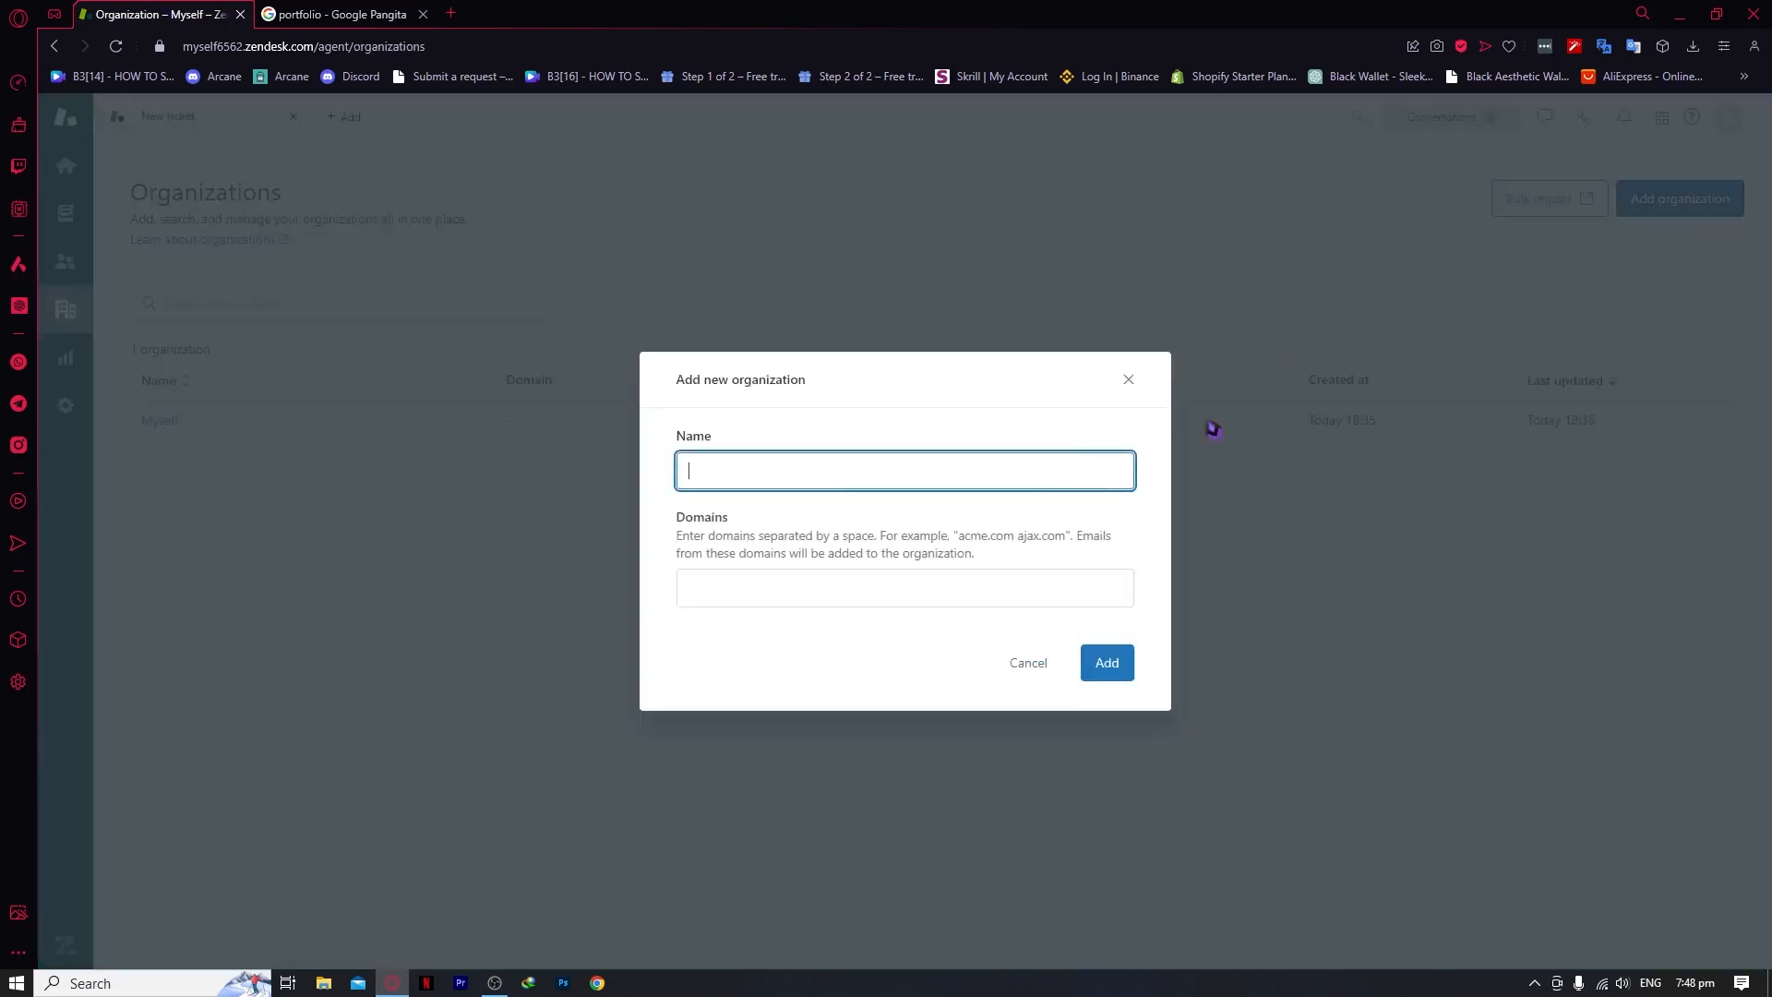
Add the organization SAMPLE ORG with domain SAMPLEORG.ORG
{"action": "right_click", "coordinate": [844, 487]}
{"action": "left_click", "coordinate": [811, 603]}
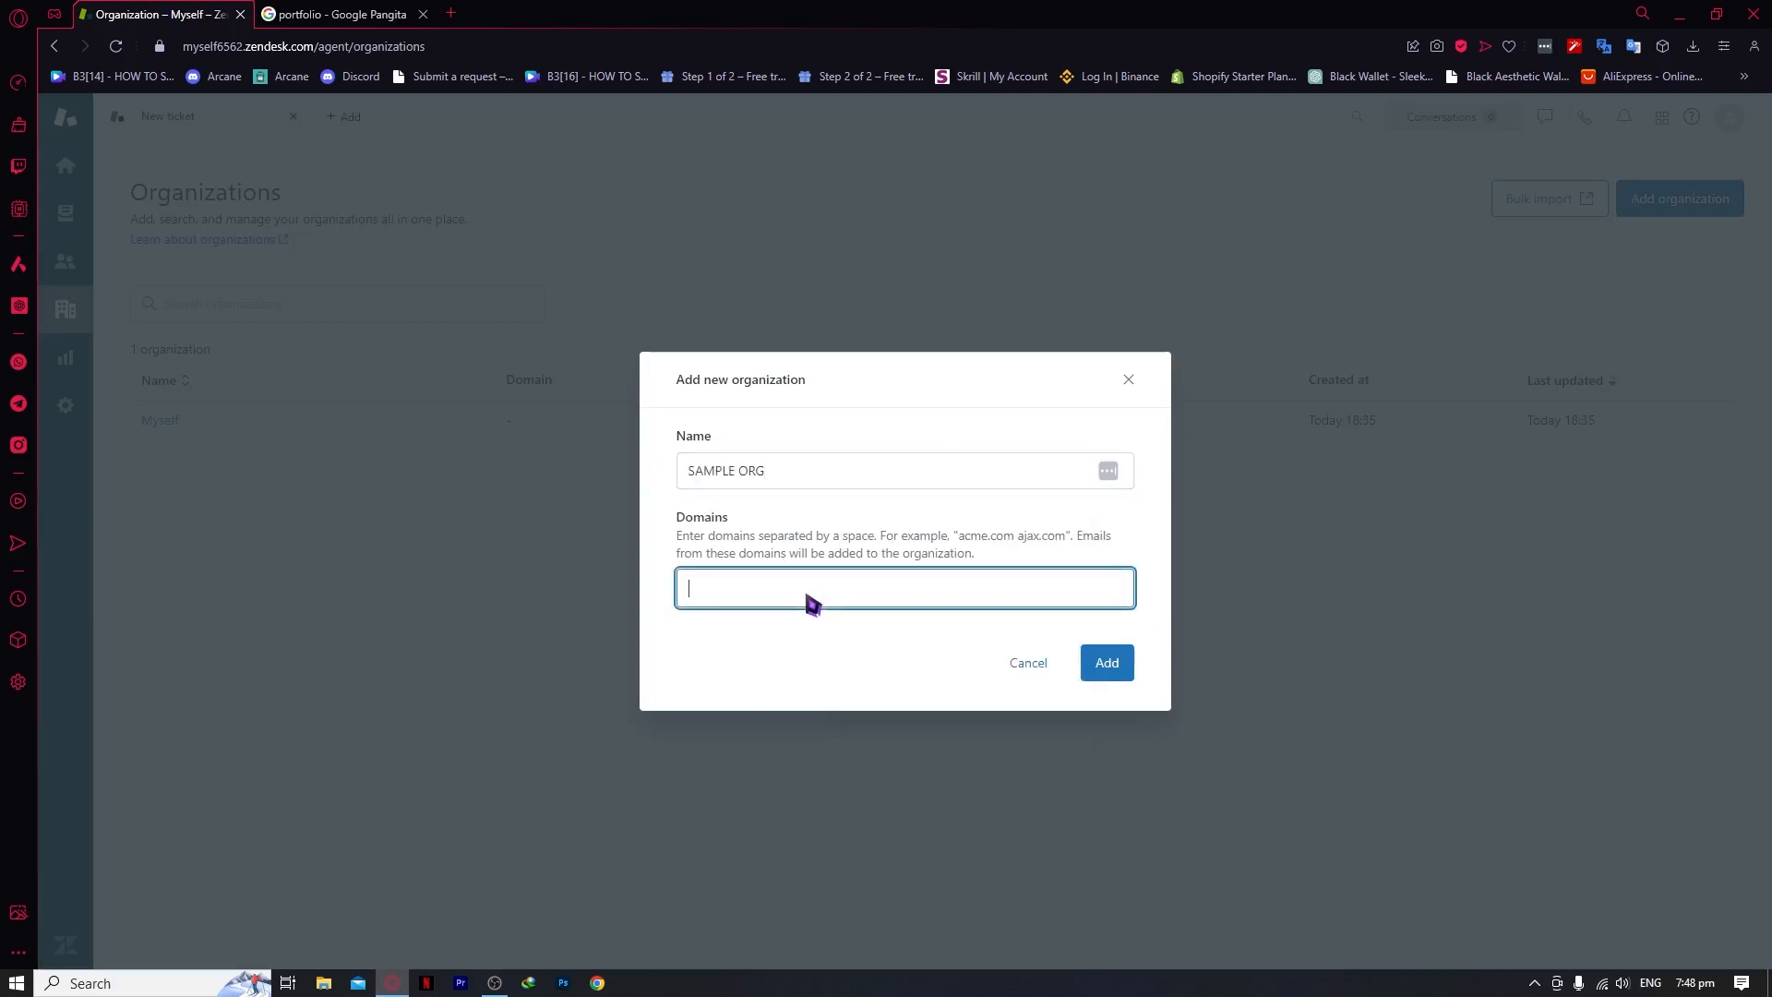
{"action": "type", "text": "SAMPLEOR"}
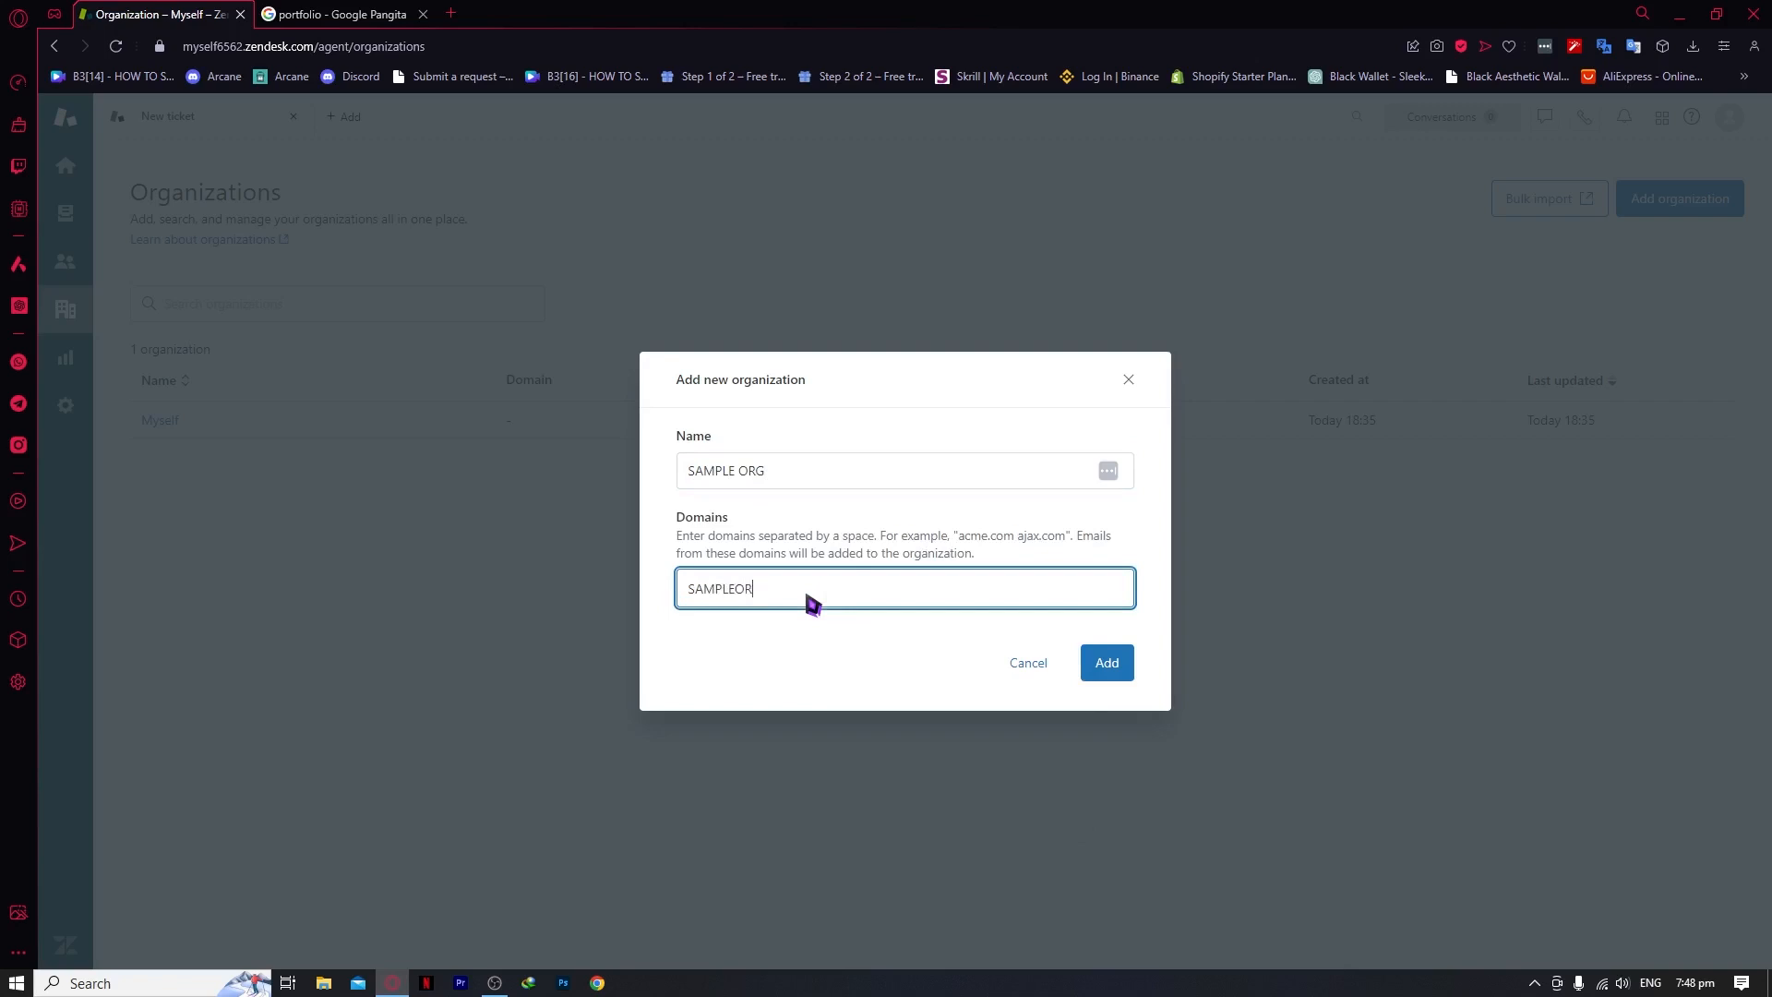
{"action": "type", "text": "G.ORG"}
{"action": "left_click", "coordinate": [1107, 663]}
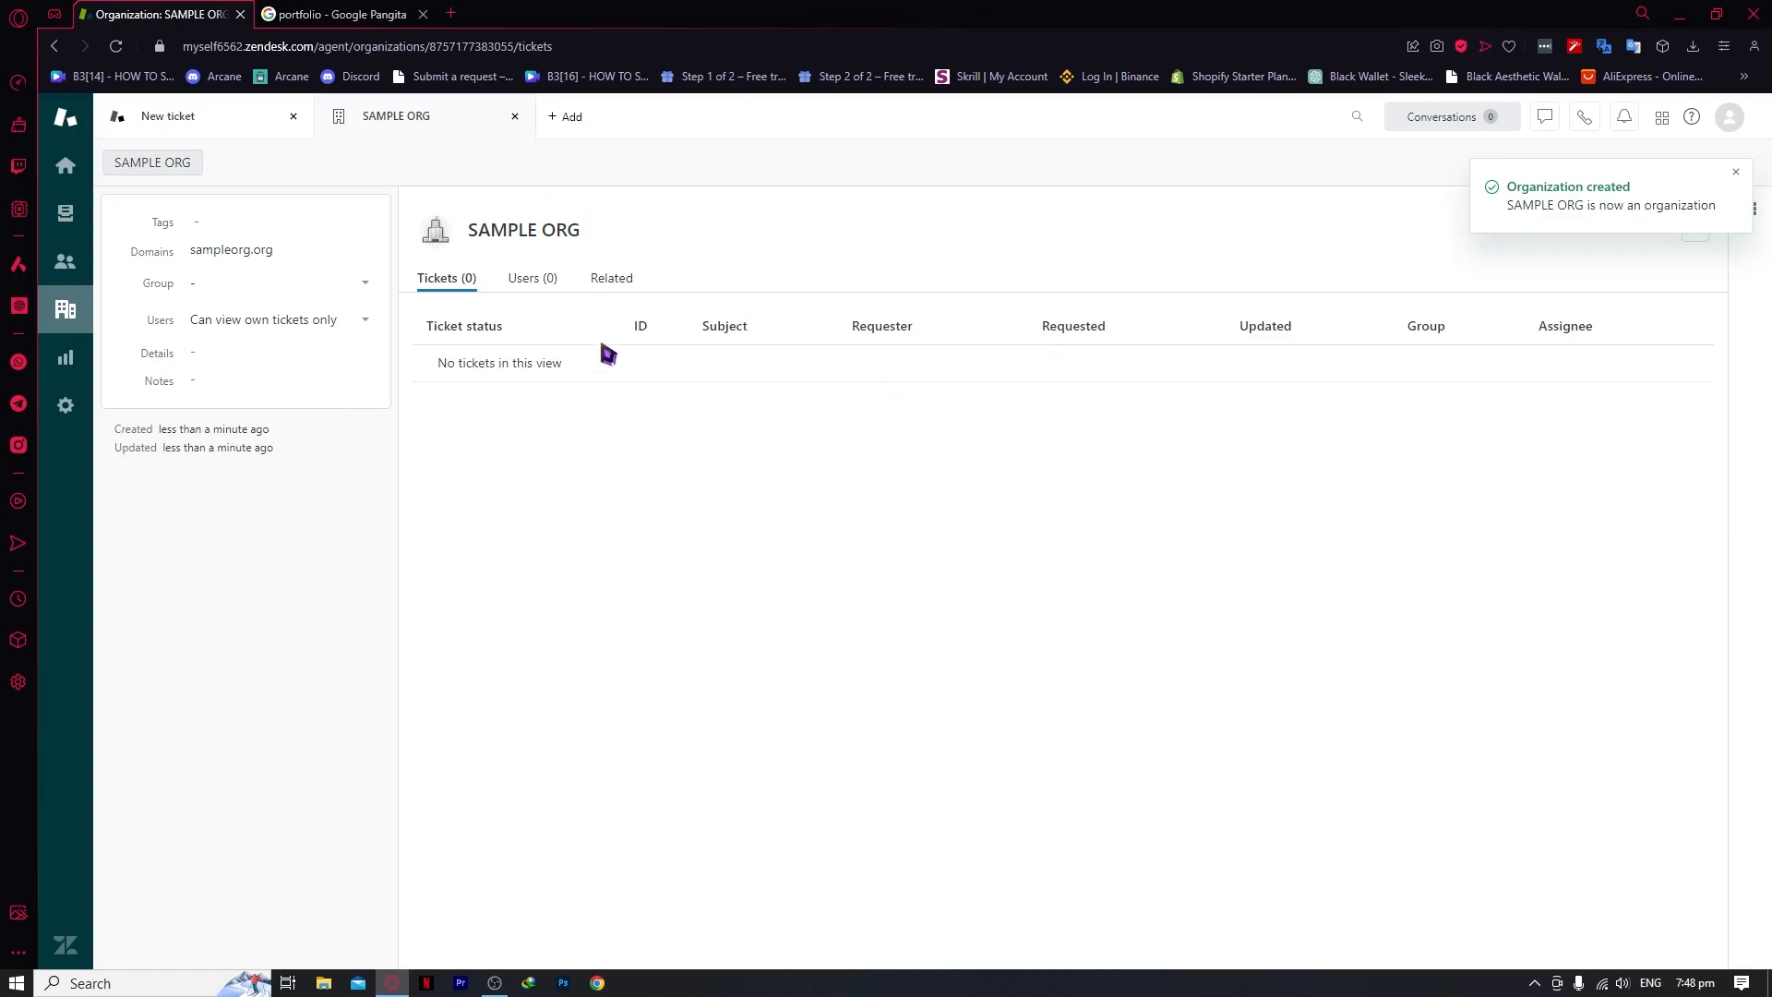
Go to the Reporting page introducing Explore analytics
{"action": "left_click", "coordinate": [67, 360]}
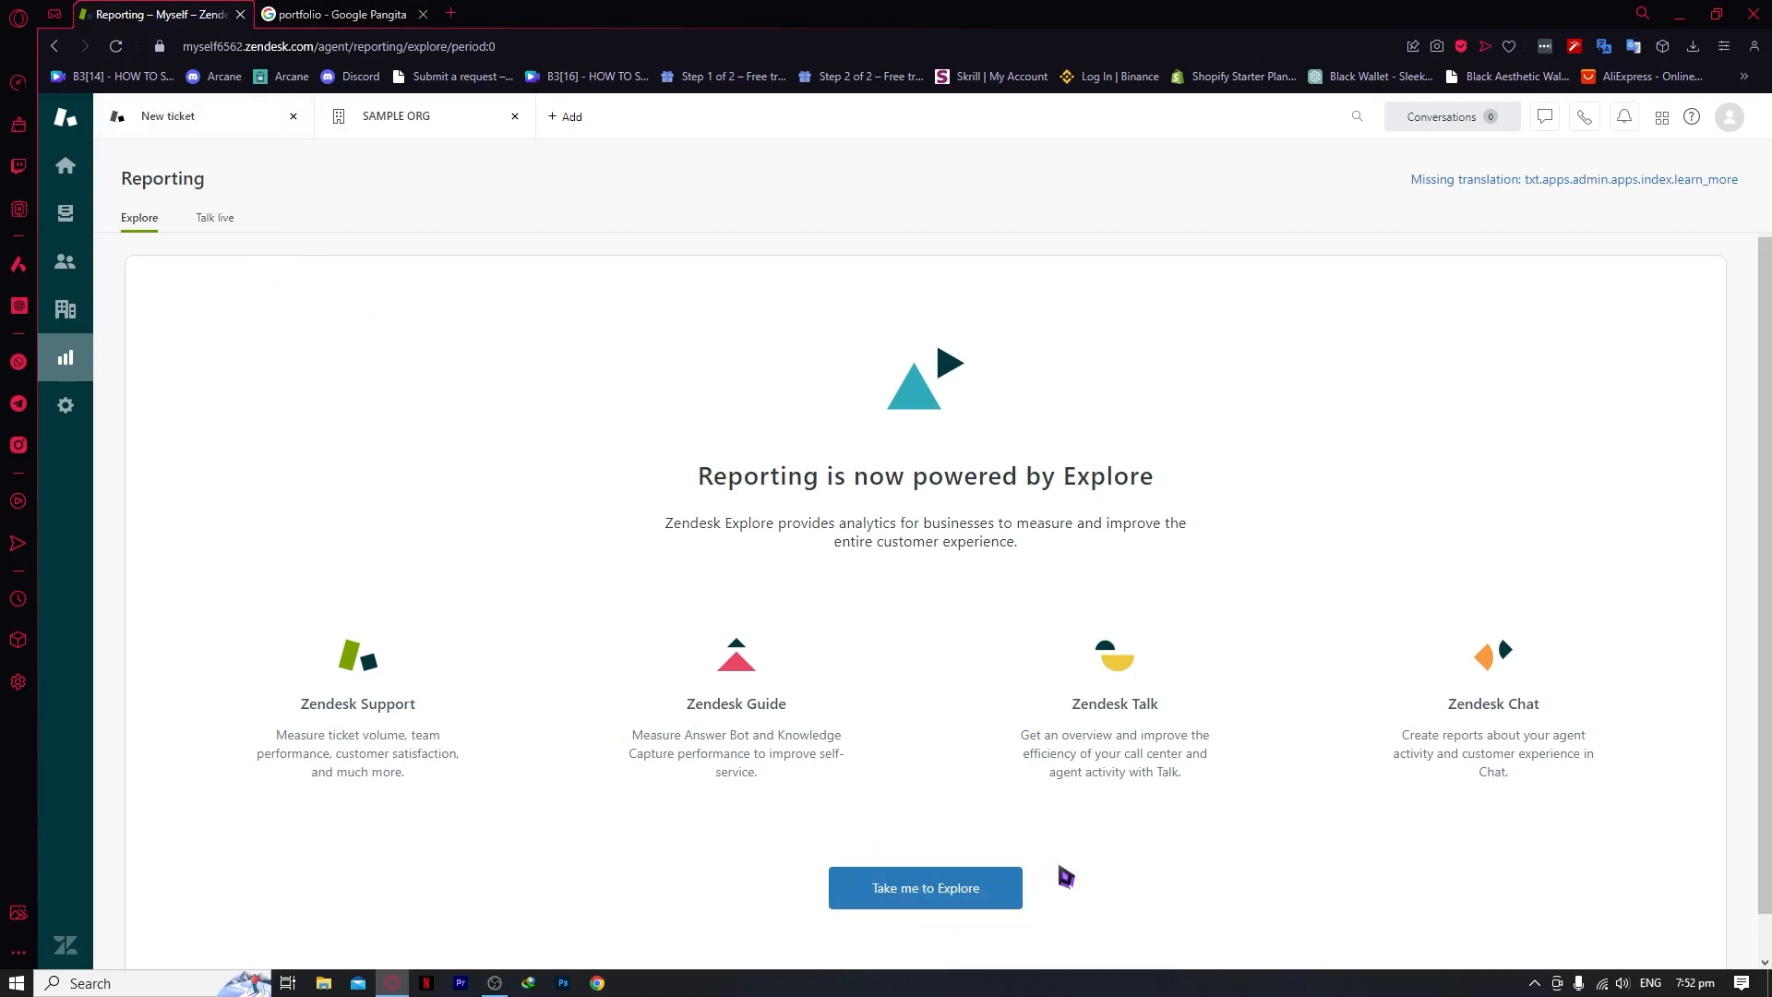
Review the Talk live dashboard's queue activity, wait-time overview and Agent activity sections
{"action": "scroll", "coordinate": [1071, 743], "scroll_direction": "down", "scroll_amount": 1}
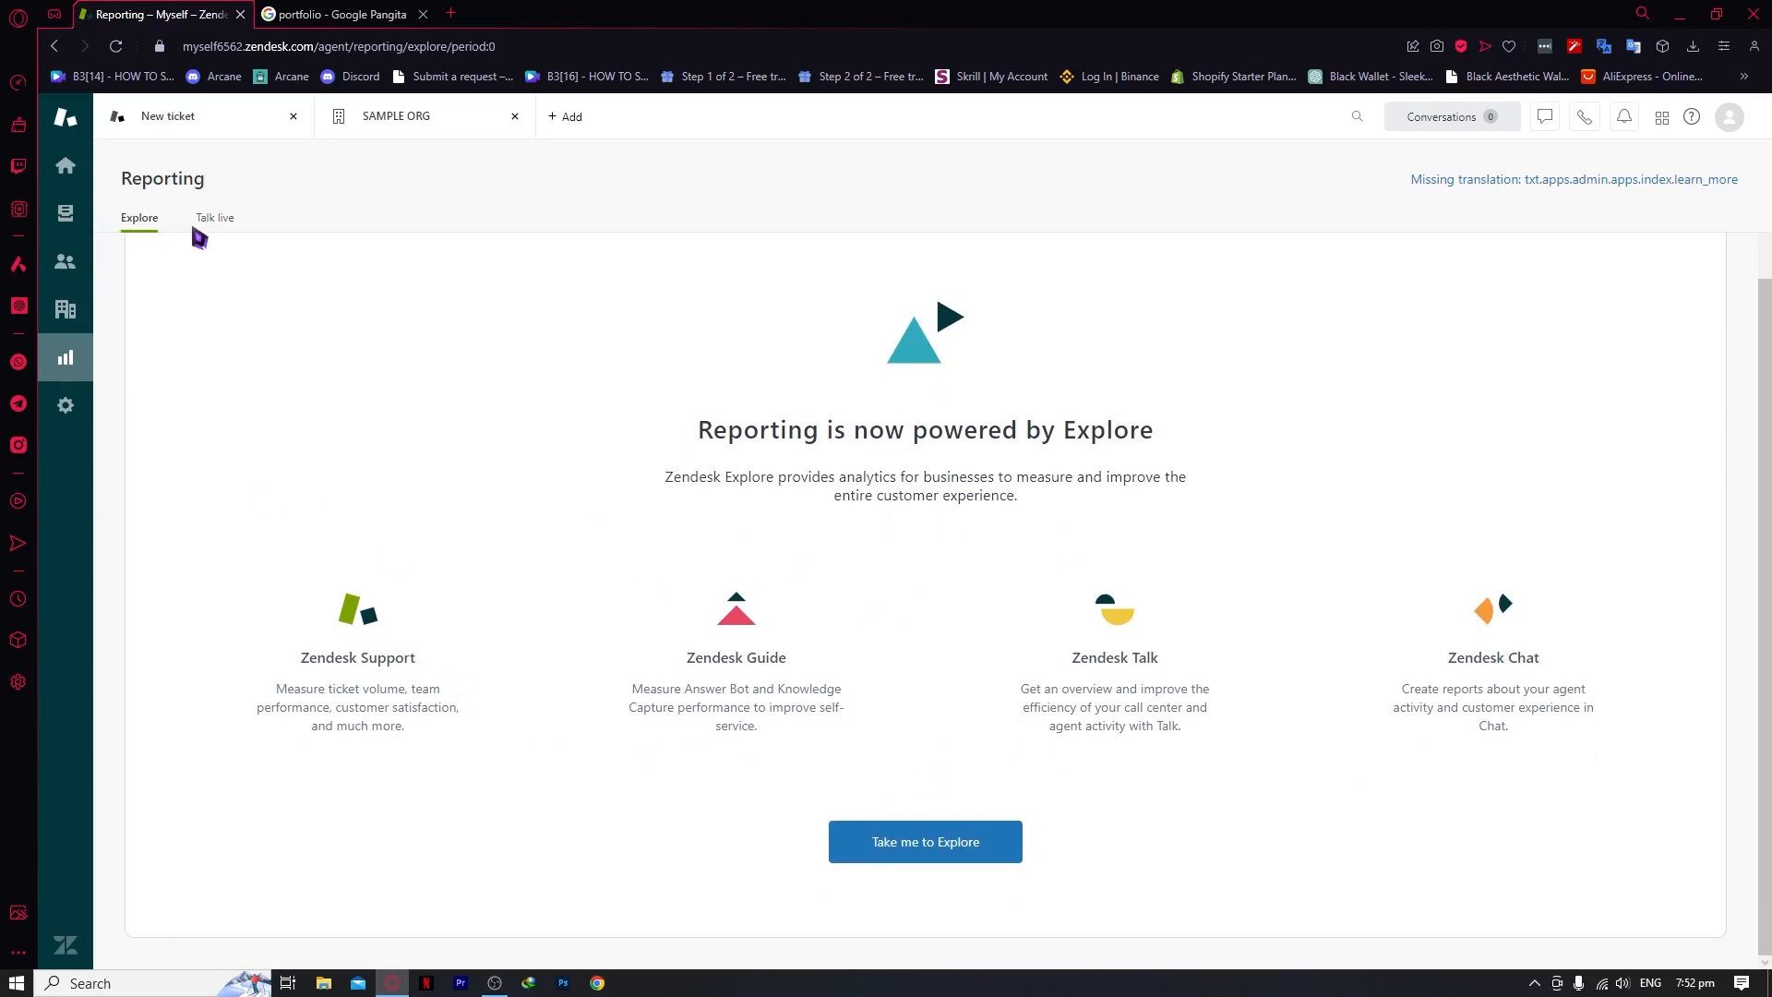
{"action": "left_click", "coordinate": [215, 227]}
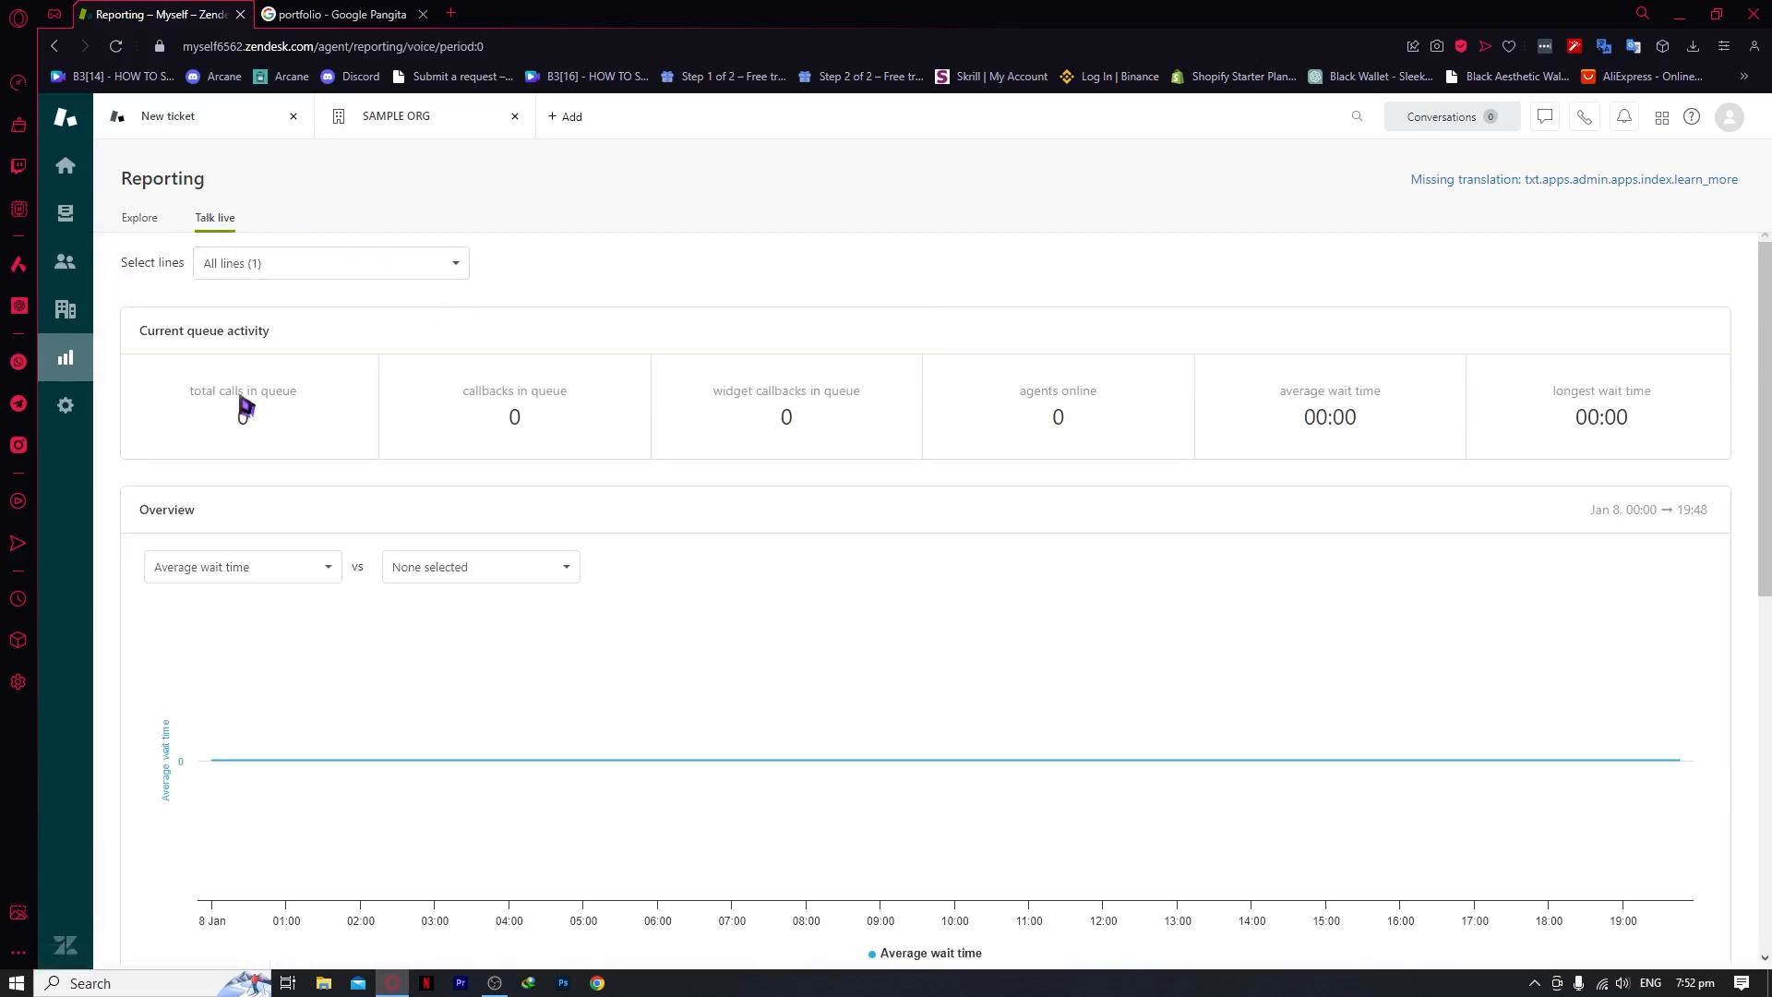
{"action": "scroll", "coordinate": [600, 517], "scroll_direction": "down", "scroll_amount": 4}
{"action": "scroll", "coordinate": [617, 550], "scroll_direction": "up", "scroll_amount": 4}
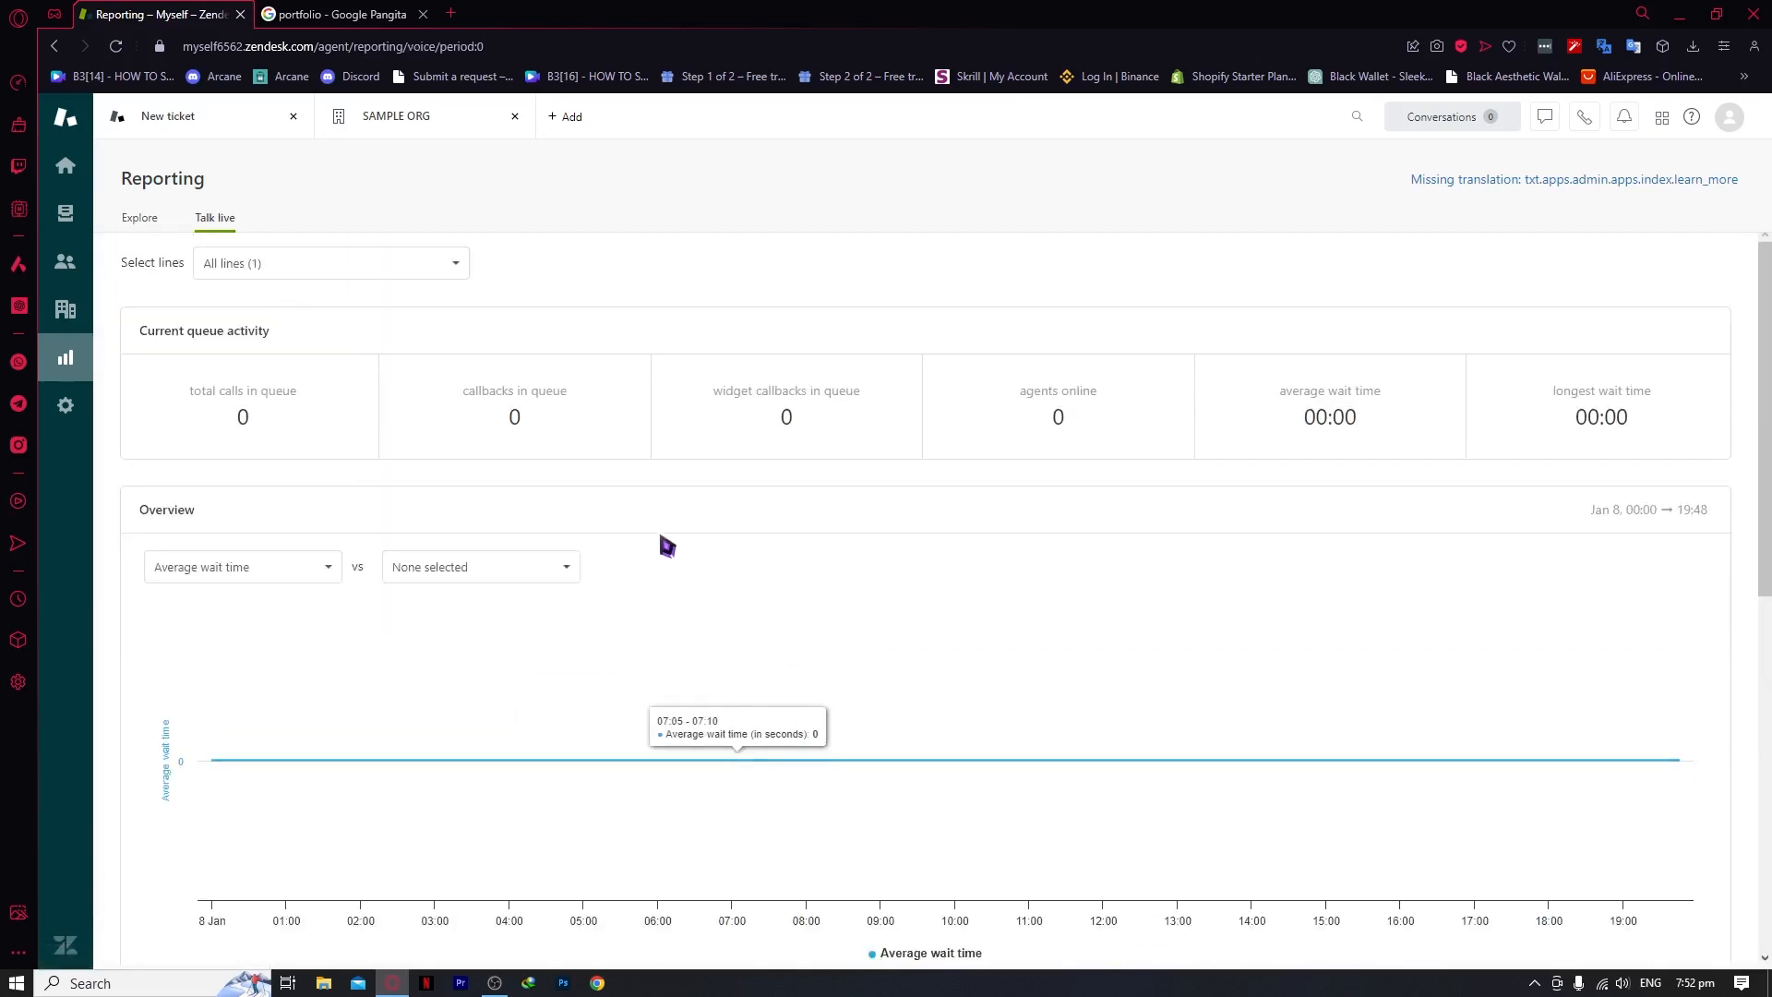
{"action": "scroll", "coordinate": [1292, 488], "scroll_direction": "down", "scroll_amount": 3}
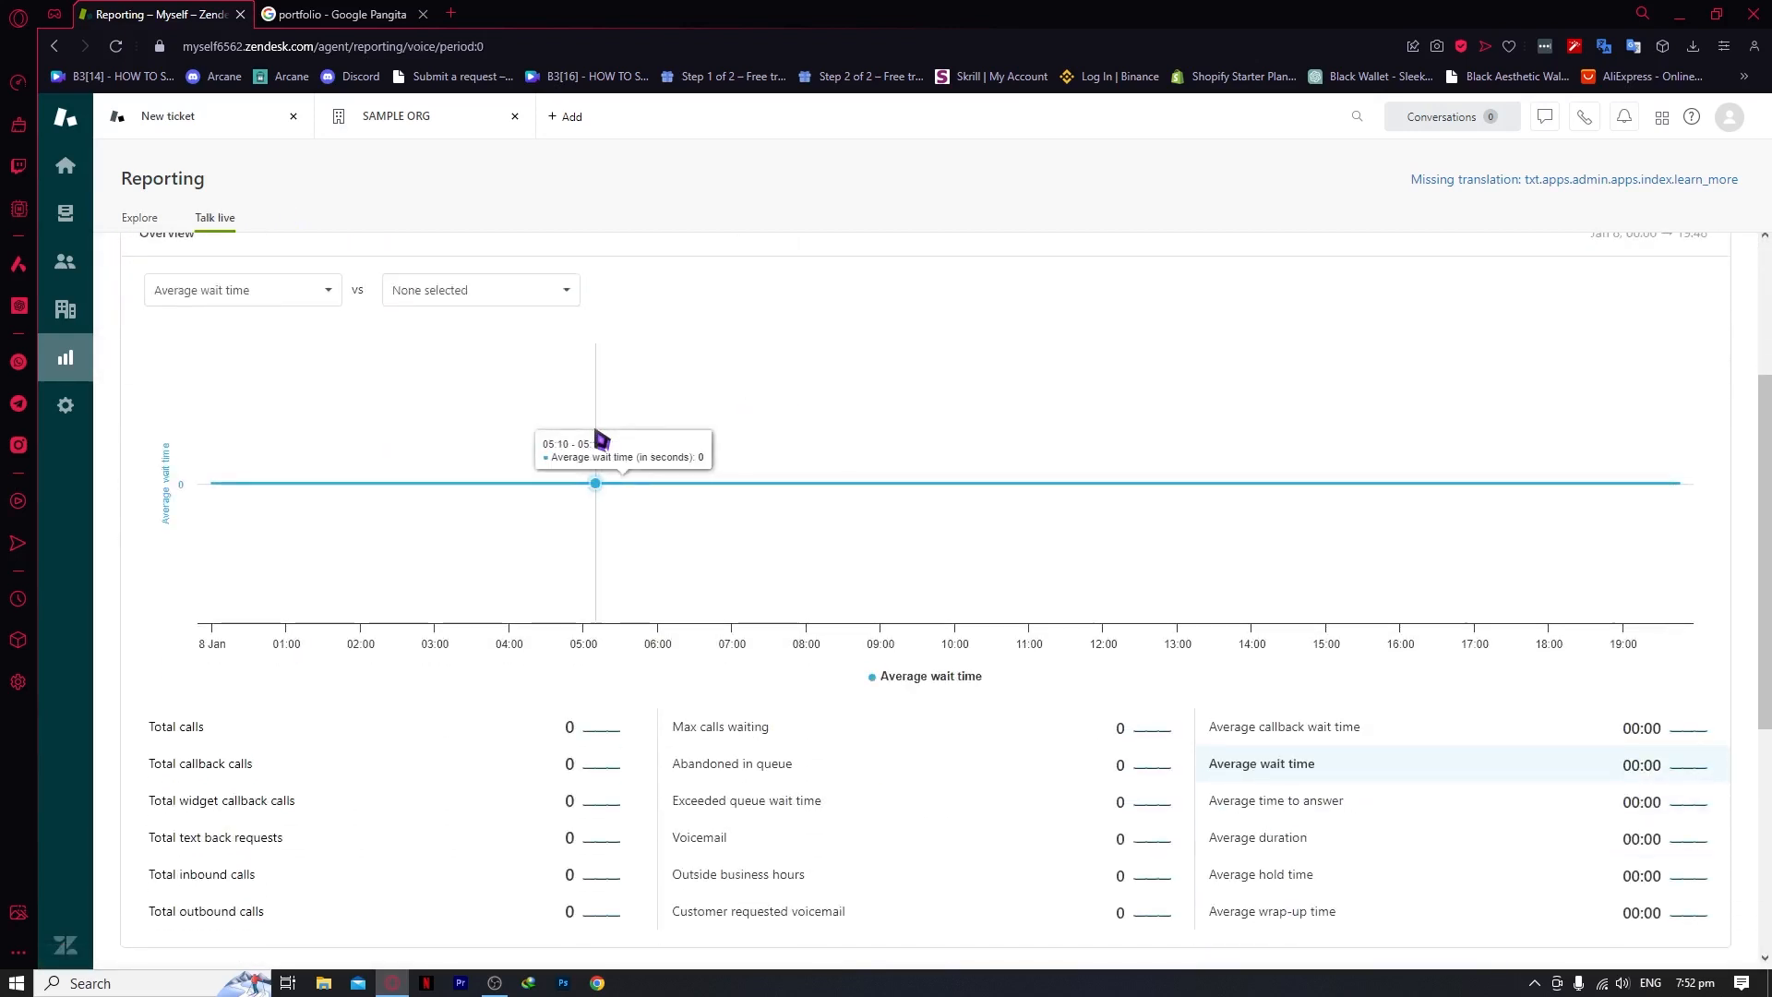
{"action": "scroll", "coordinate": [601, 438], "scroll_direction": "up", "scroll_amount": 3}
{"action": "scroll", "coordinate": [595, 439], "scroll_direction": "down", "scroll_amount": 5}
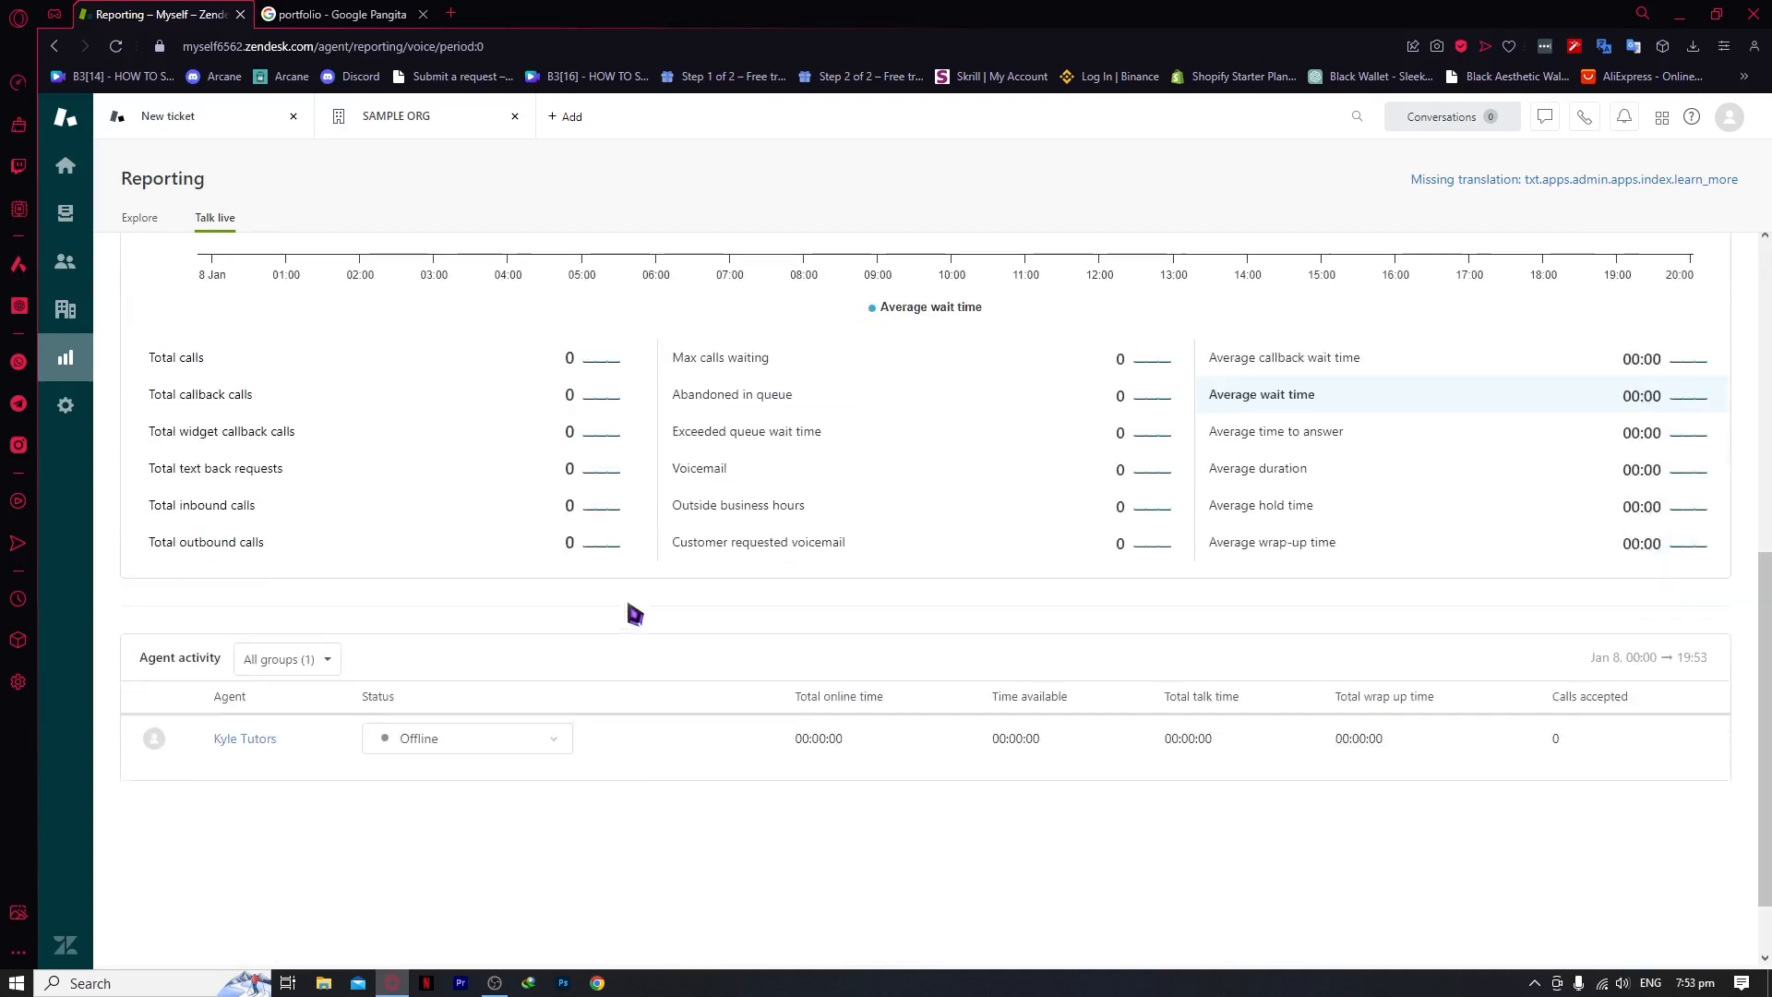
{"action": "left_click_drag", "start_coordinate": [146, 569], "coordinate": [216, 572]}
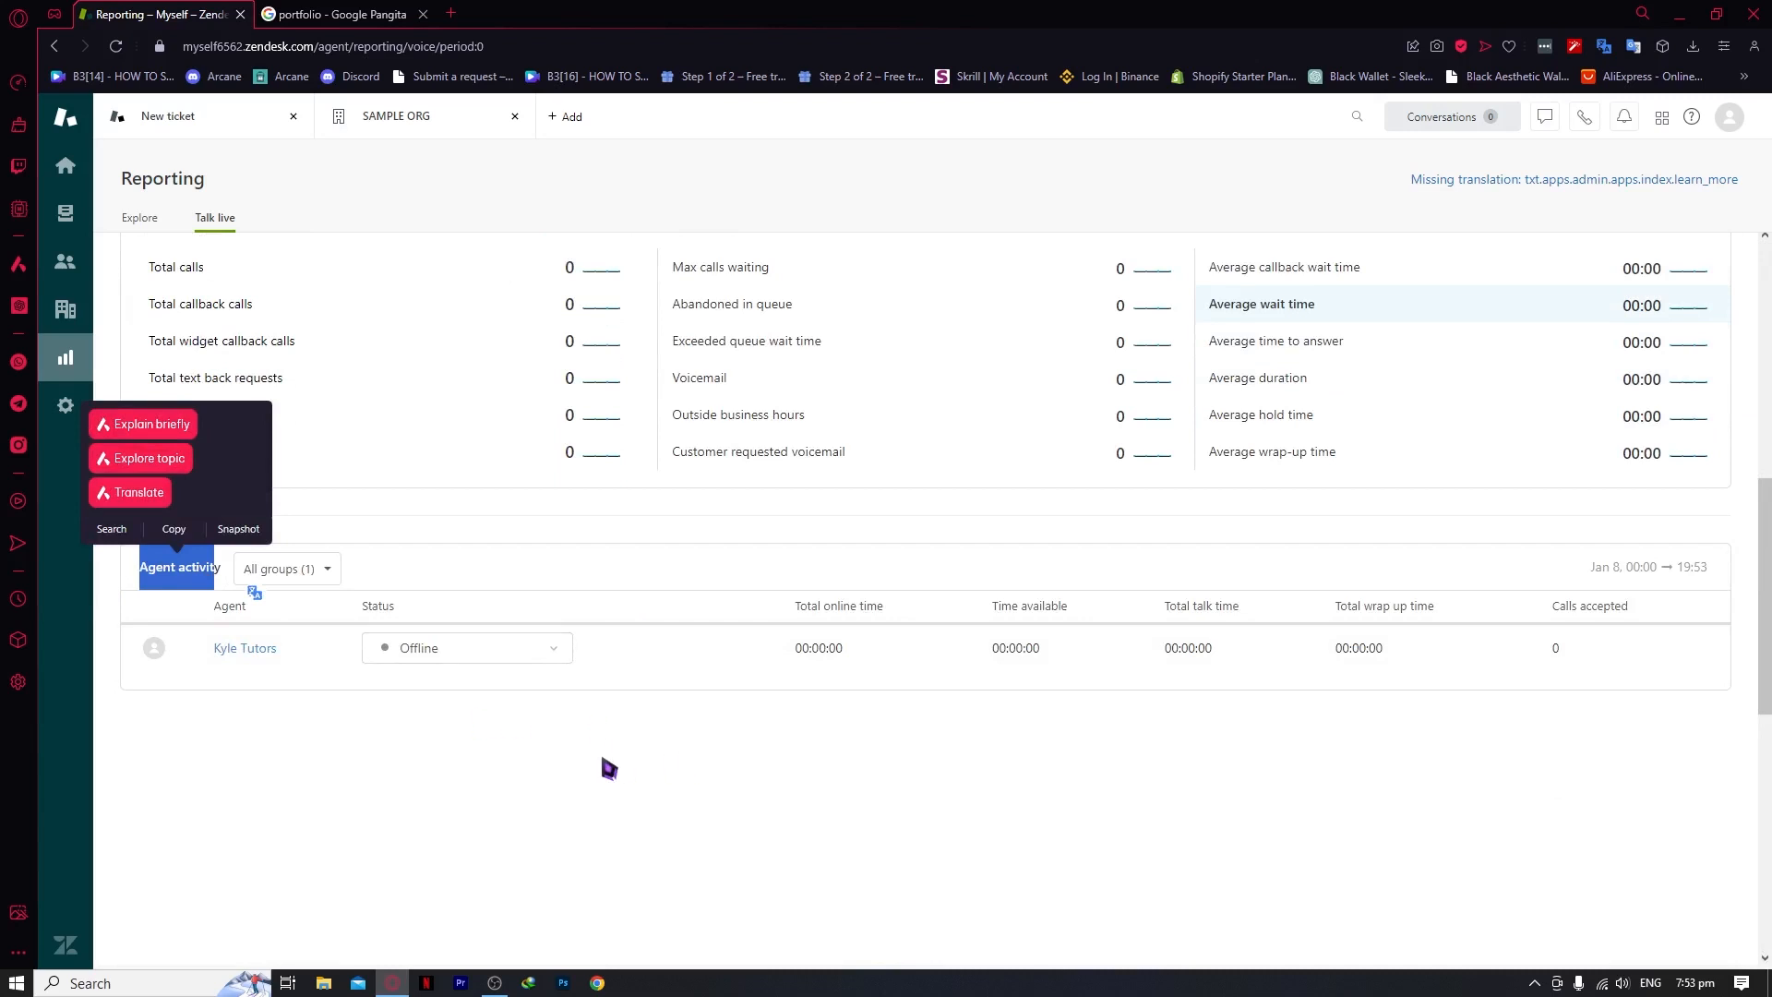
{"action": "scroll", "coordinate": [610, 769], "scroll_direction": "up", "scroll_amount": 6}
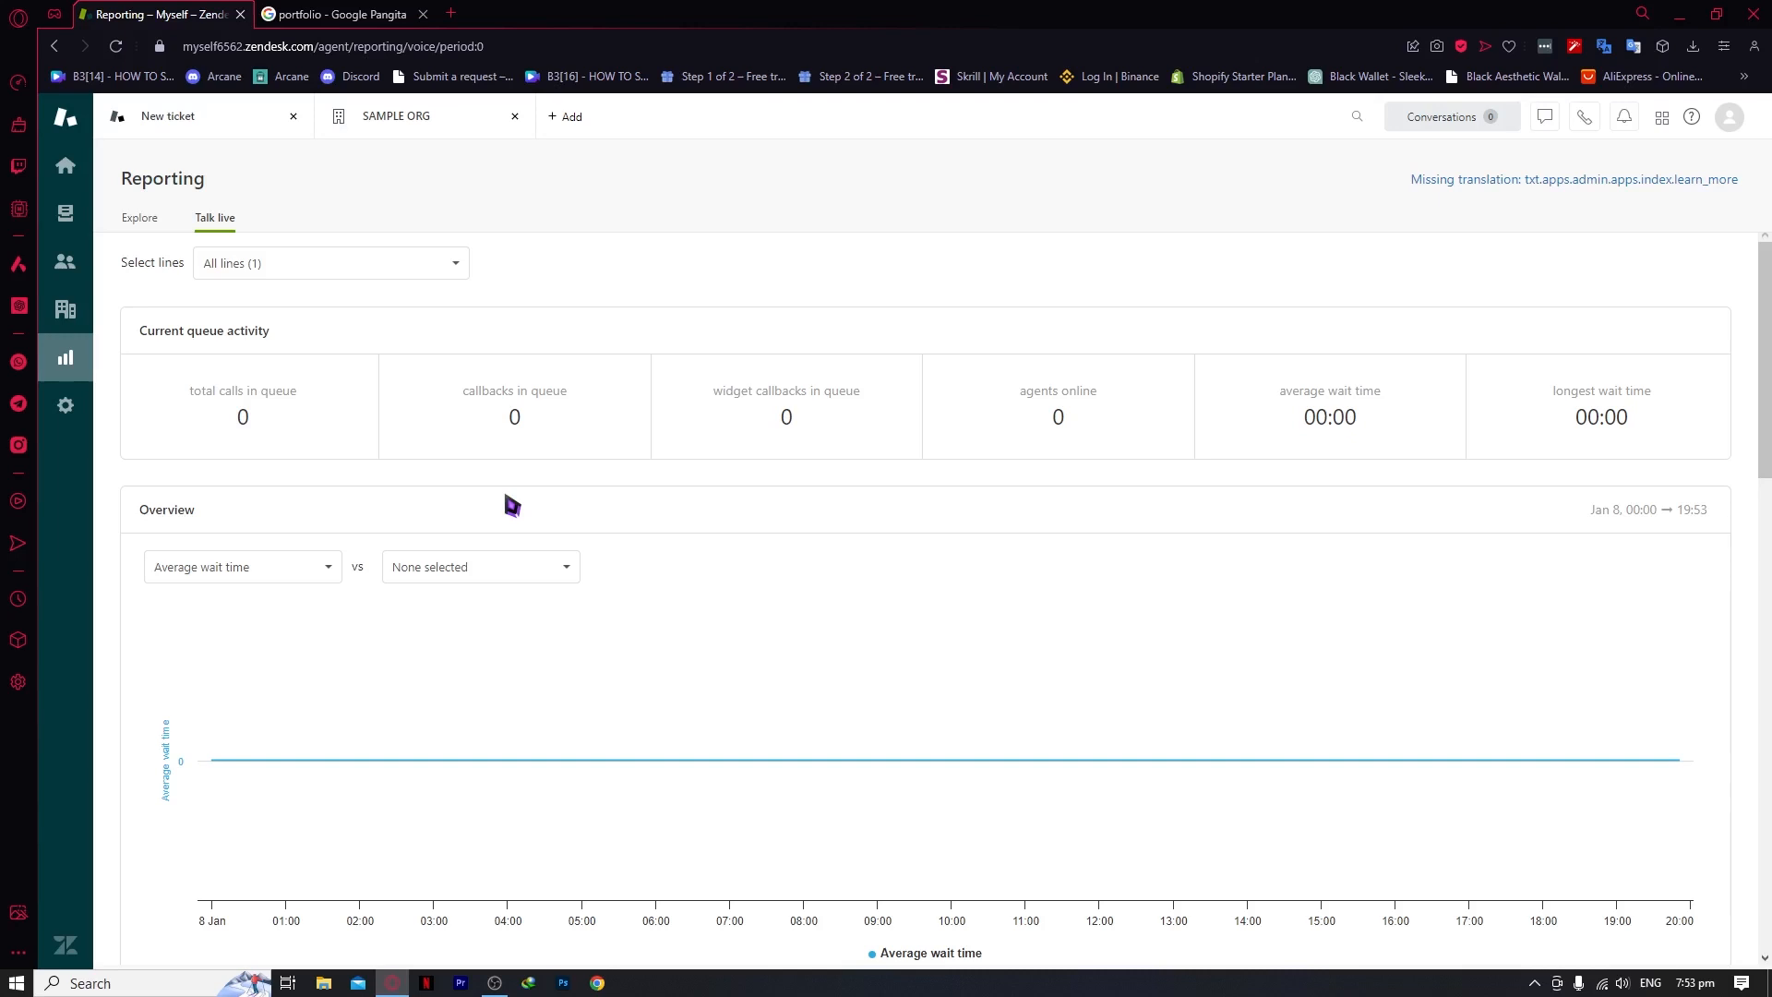
{"action": "scroll", "coordinate": [512, 505], "scroll_direction": "down", "scroll_amount": 2}
{"action": "scroll", "coordinate": [514, 503], "scroll_direction": "up", "scroll_amount": 2}
Open the first customer's profile from the Customers list
{"action": "left_click", "coordinate": [65, 262]}
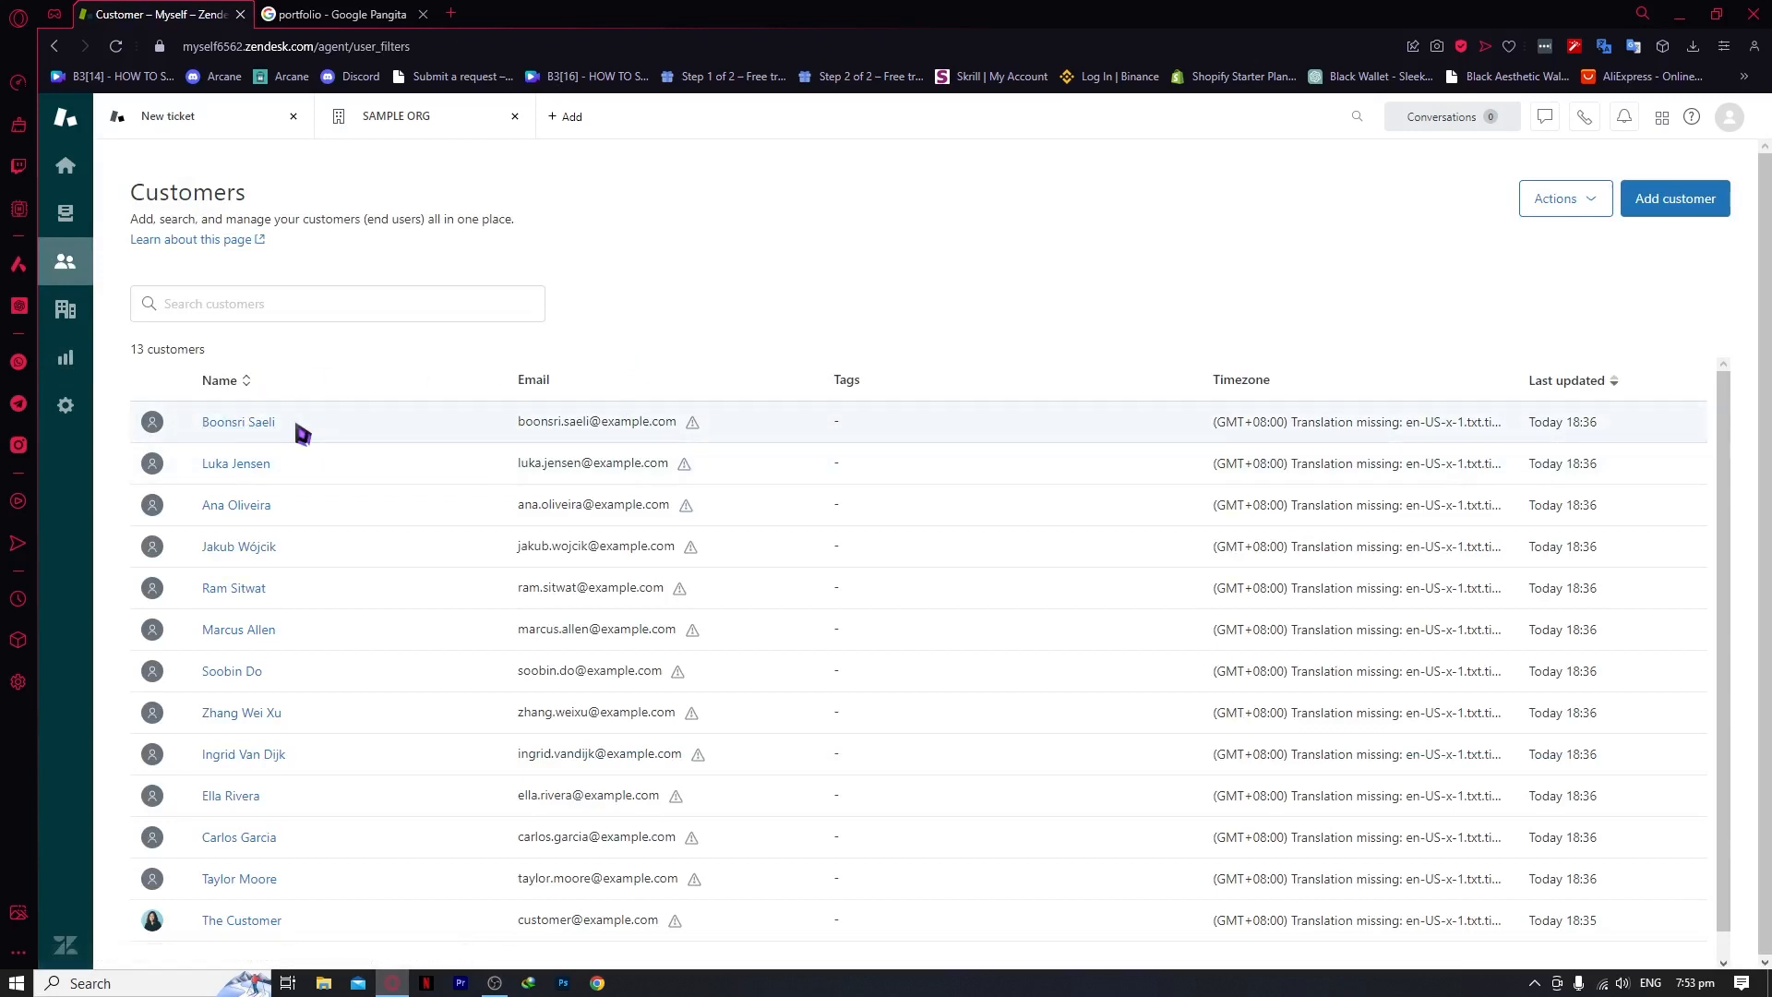
{"action": "left_click", "coordinate": [247, 427]}
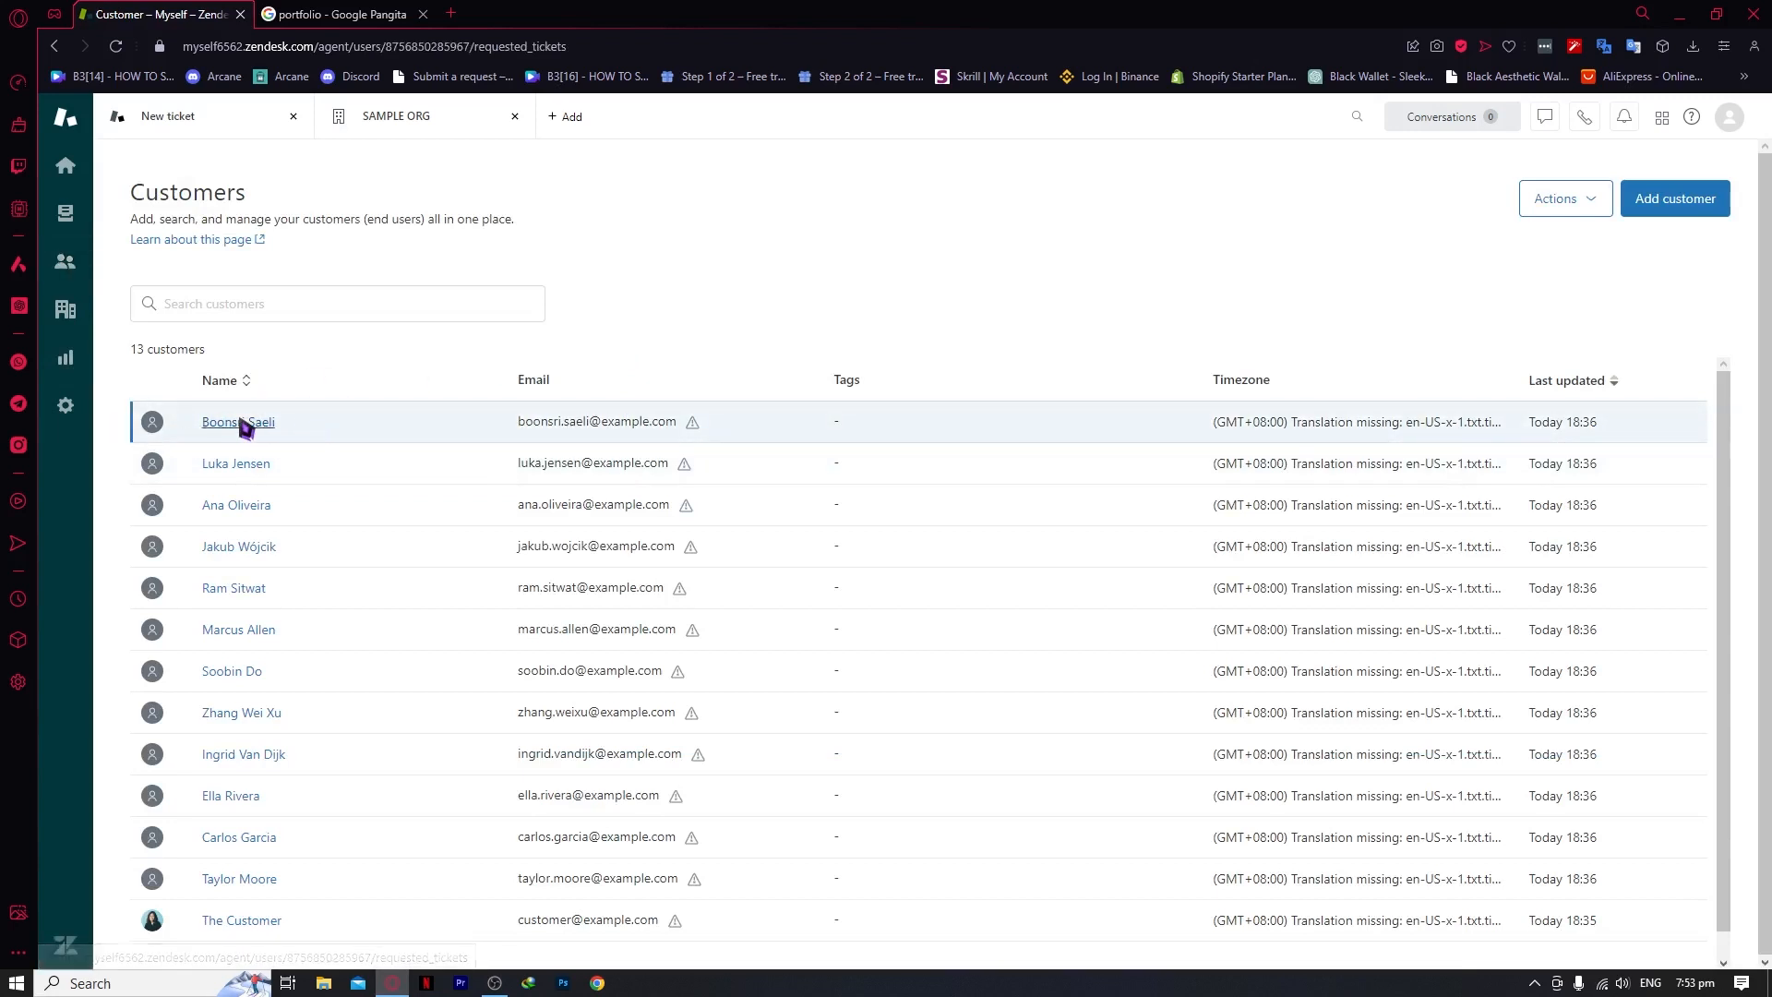